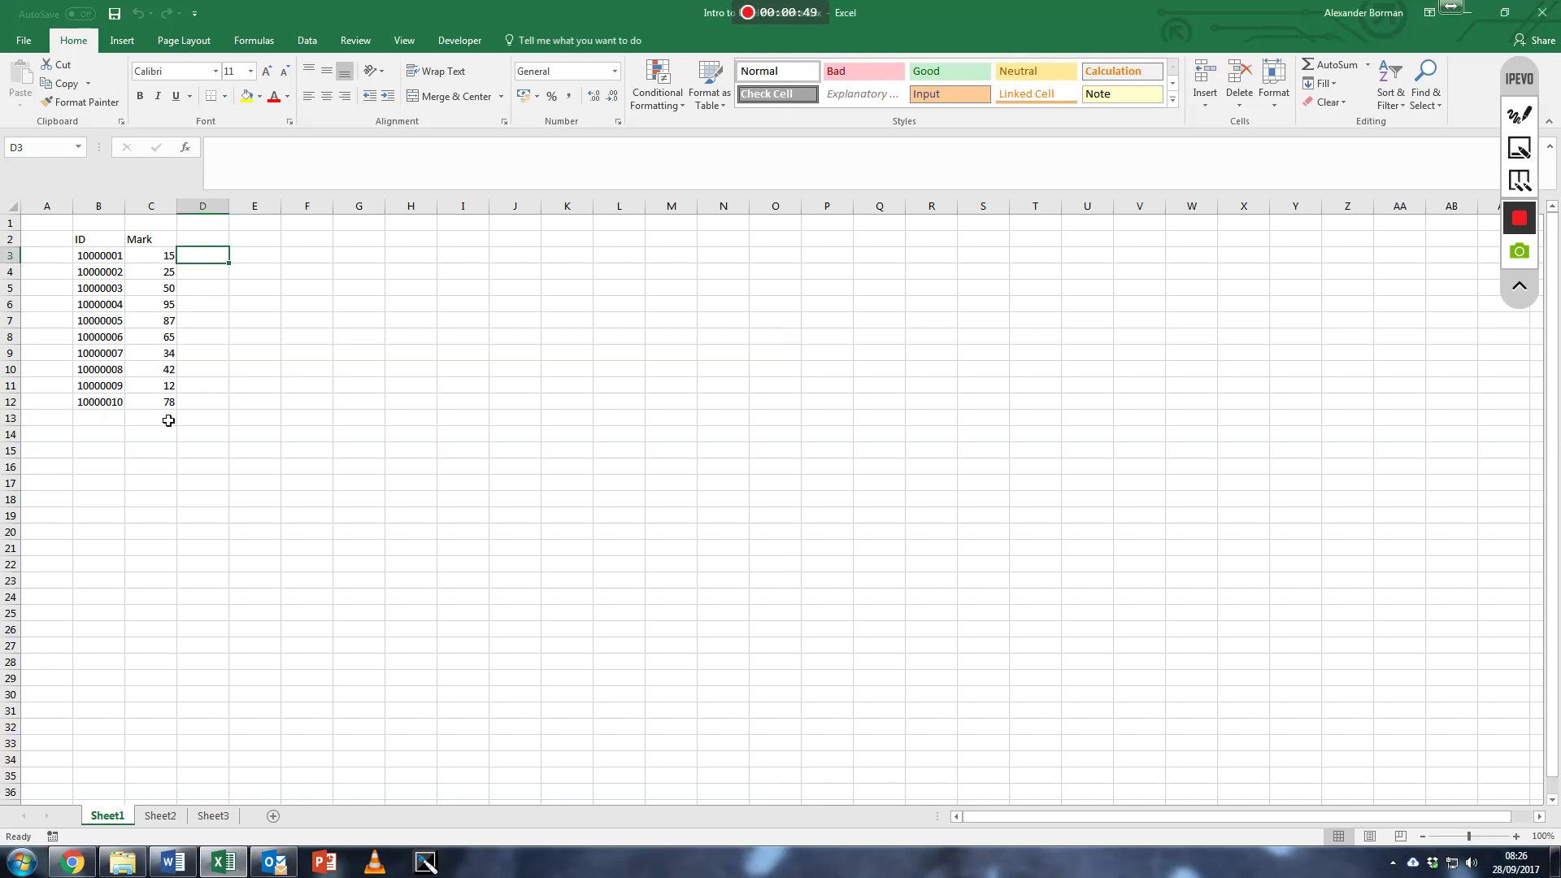
Step: Add the column header "Mark 2" in cell D2, beside the existing Mark header
click(203, 244)
text(=)
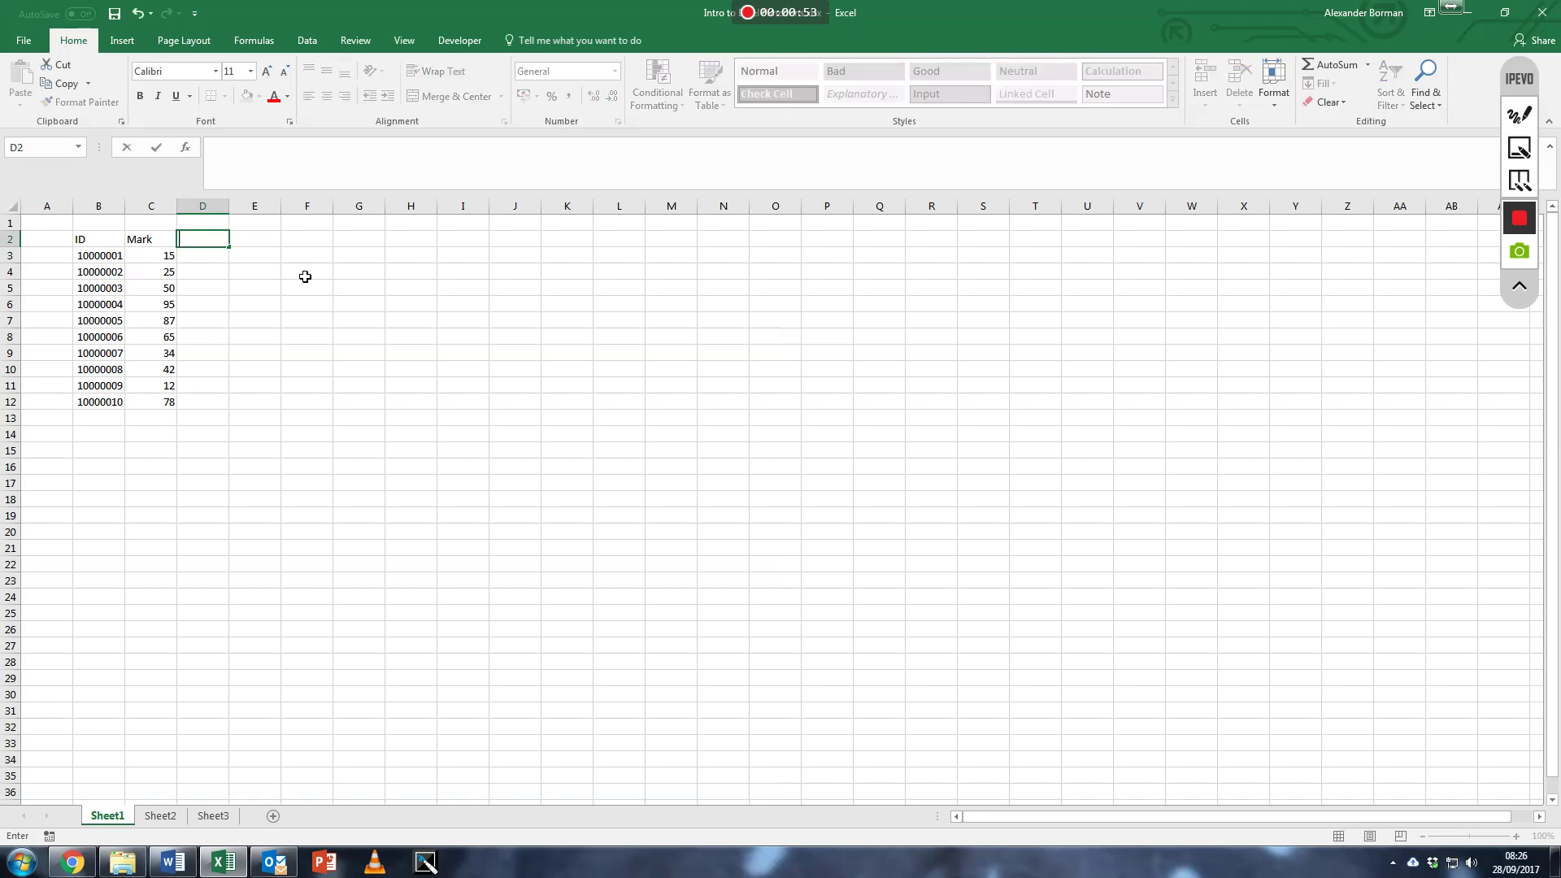
text(Mark 2)
key(Return)
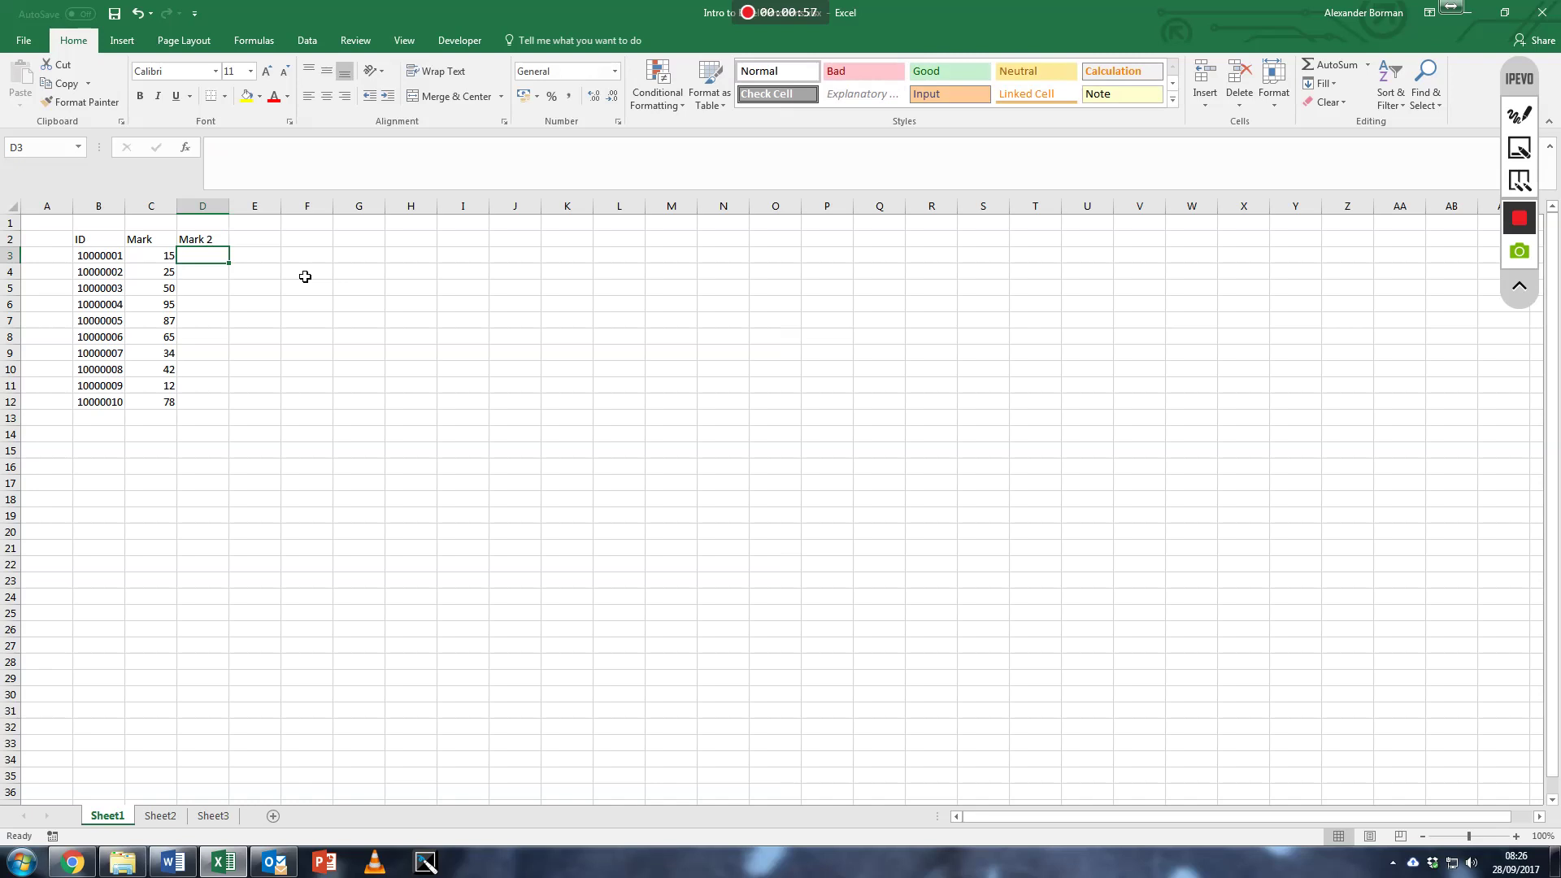
Step: Fill D3:D12 under Mark 2 with the marks 18, 52, 42, 16, 49, 78, 23, 34, 56 and 27
text(18)
key(Return)
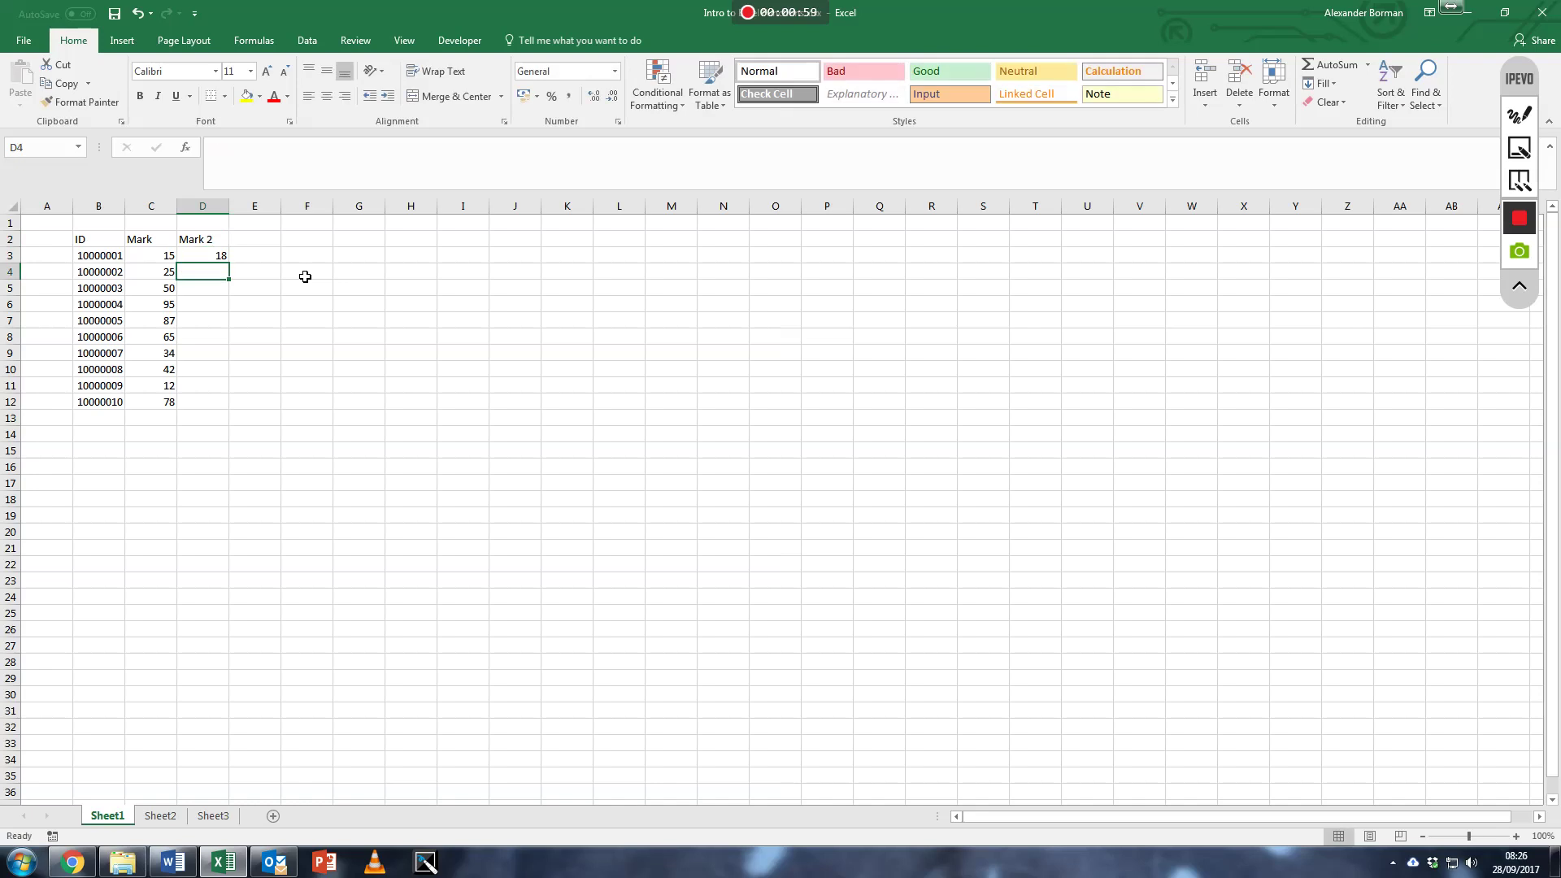
text(52)
key(Return)
text(42)
key(Return)
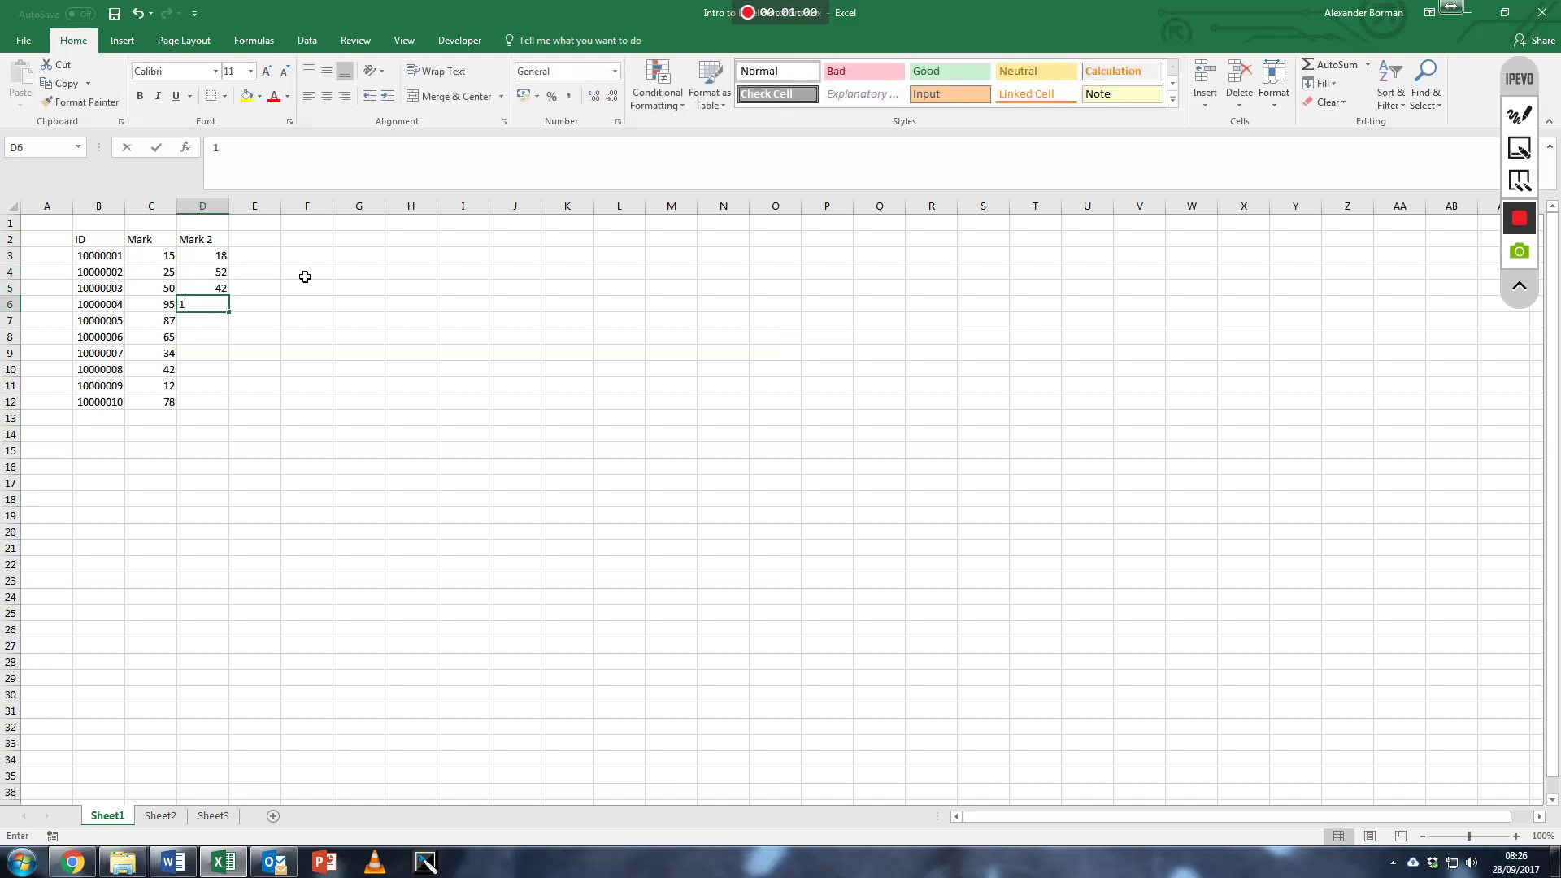
text(16)
key(Return)
text(49)
key(Return)
text(78)
key(Return)
text(23)
key(Return)
text(34)
key(Return)
text(56)
key(Return)
text(27)
key(Return)
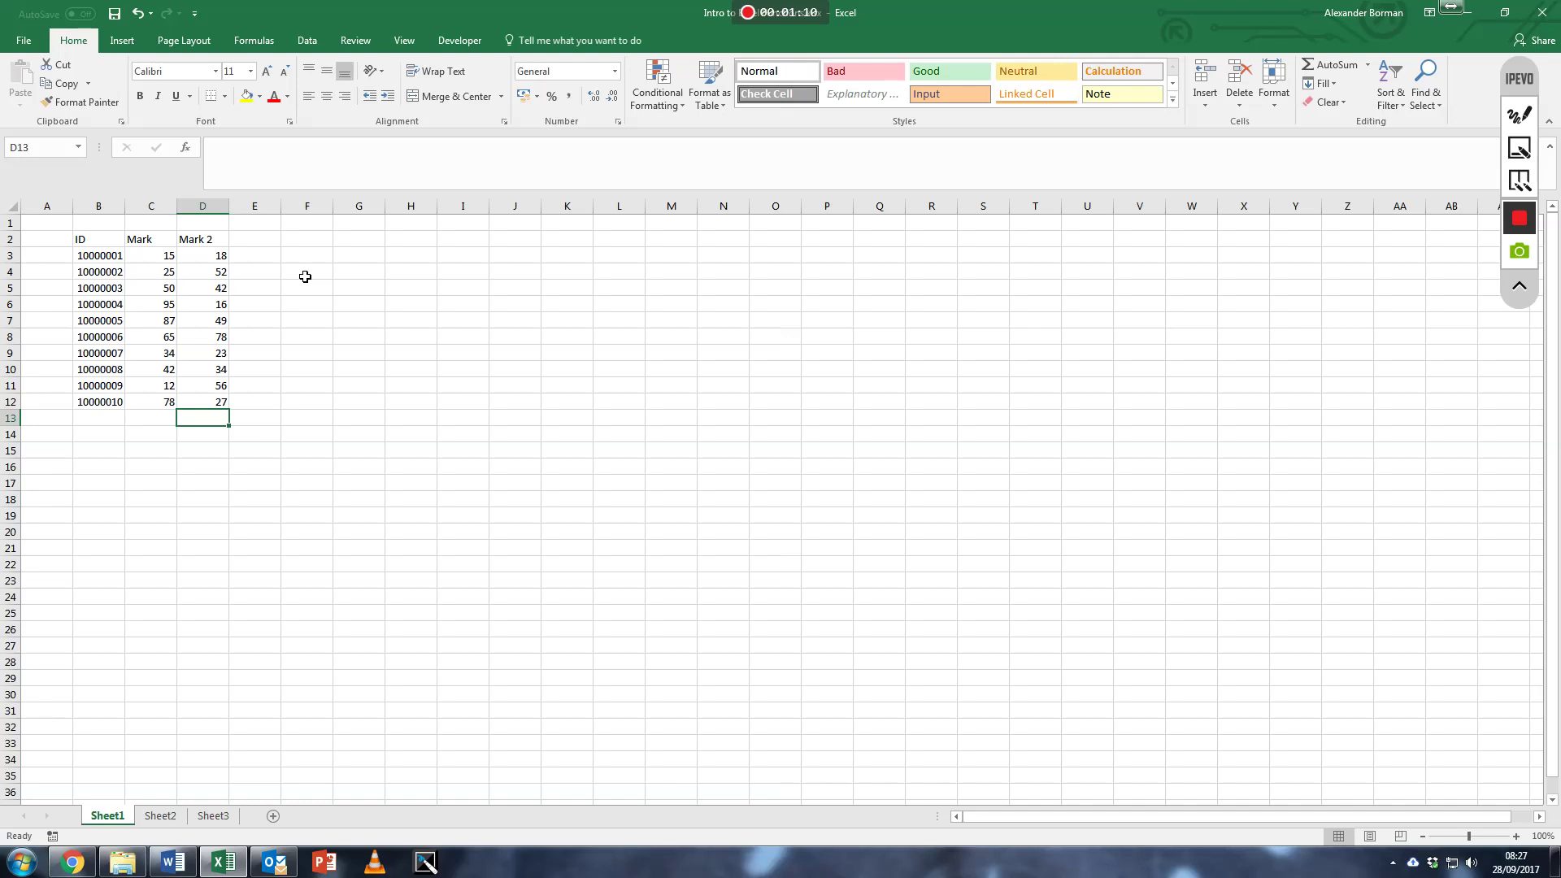
Step: Enter a SUM formula in C13 that adds only the individual cells C3, C5, C8 and C10
key(Left)
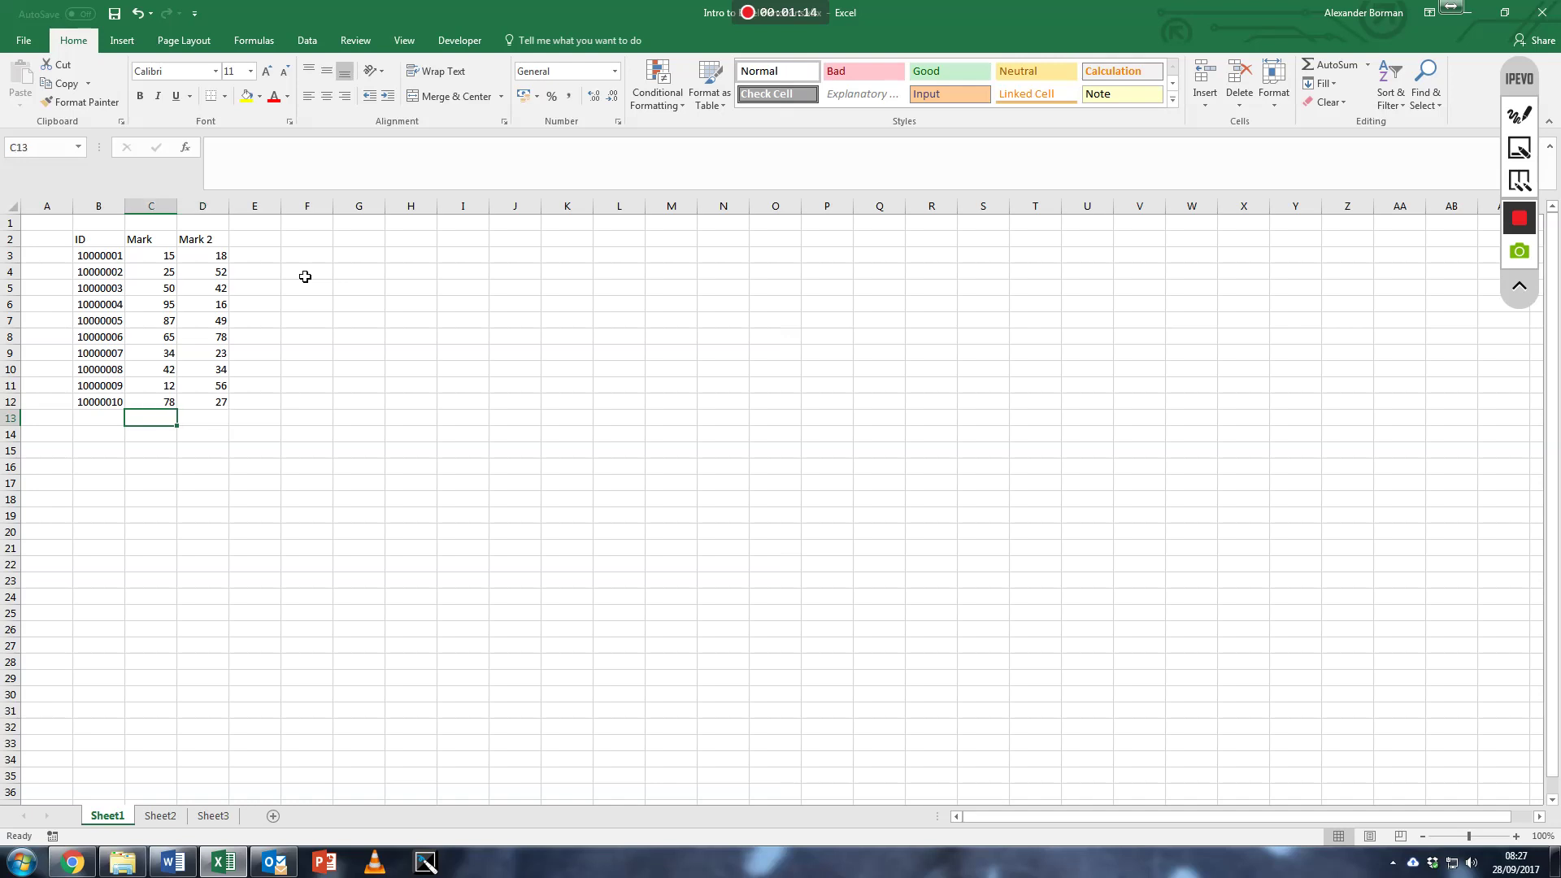
text(=s)
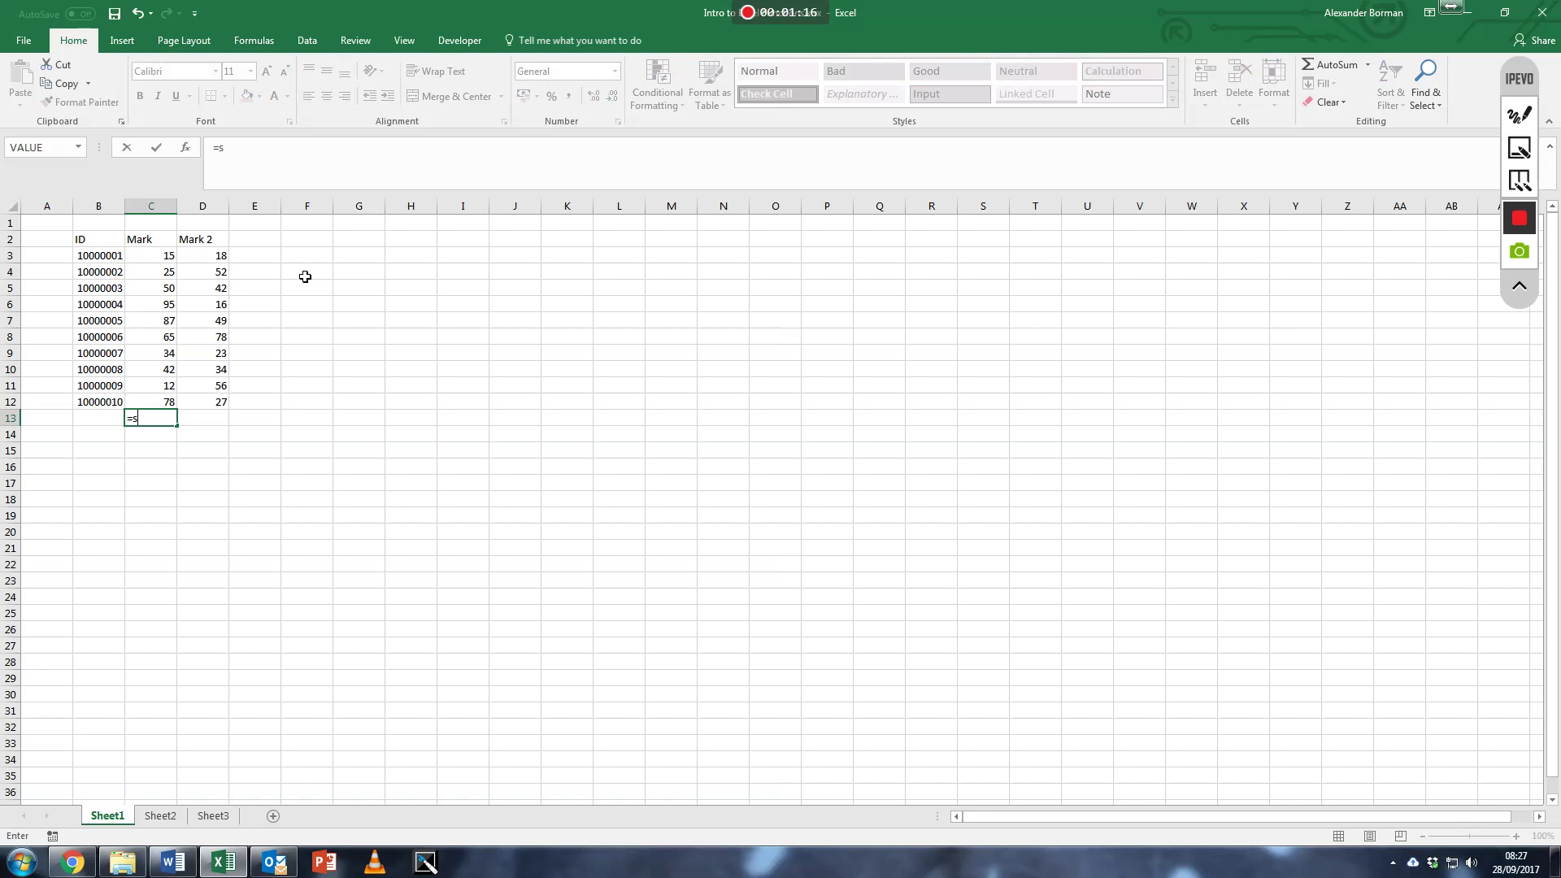
text(um()
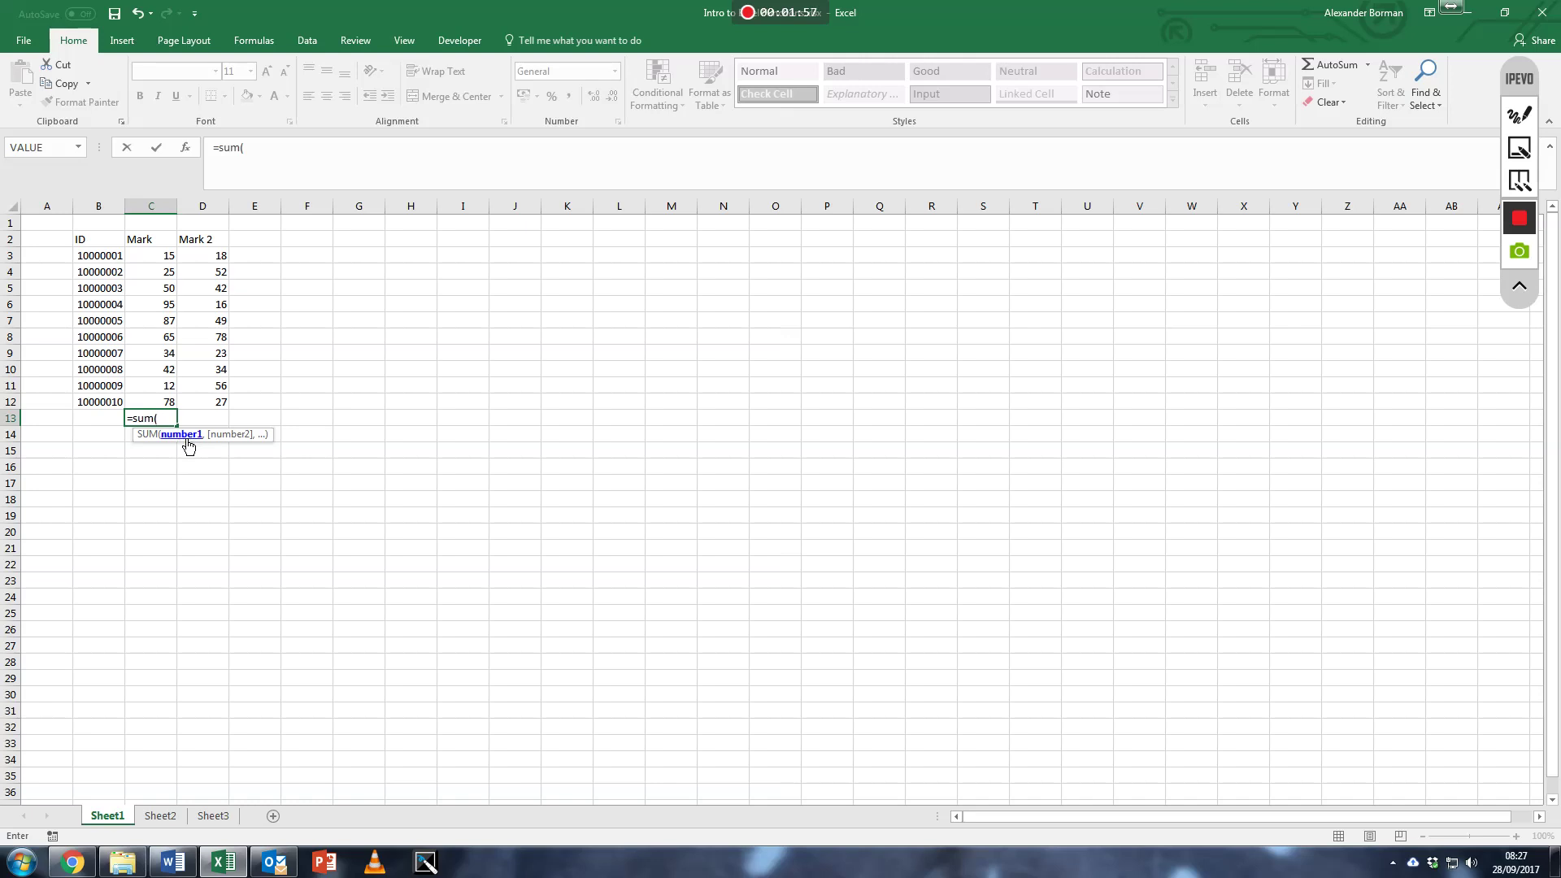
click(169, 260)
text(,)
click(169, 292)
text(,)
click(169, 336)
text(,)
click(170, 370)
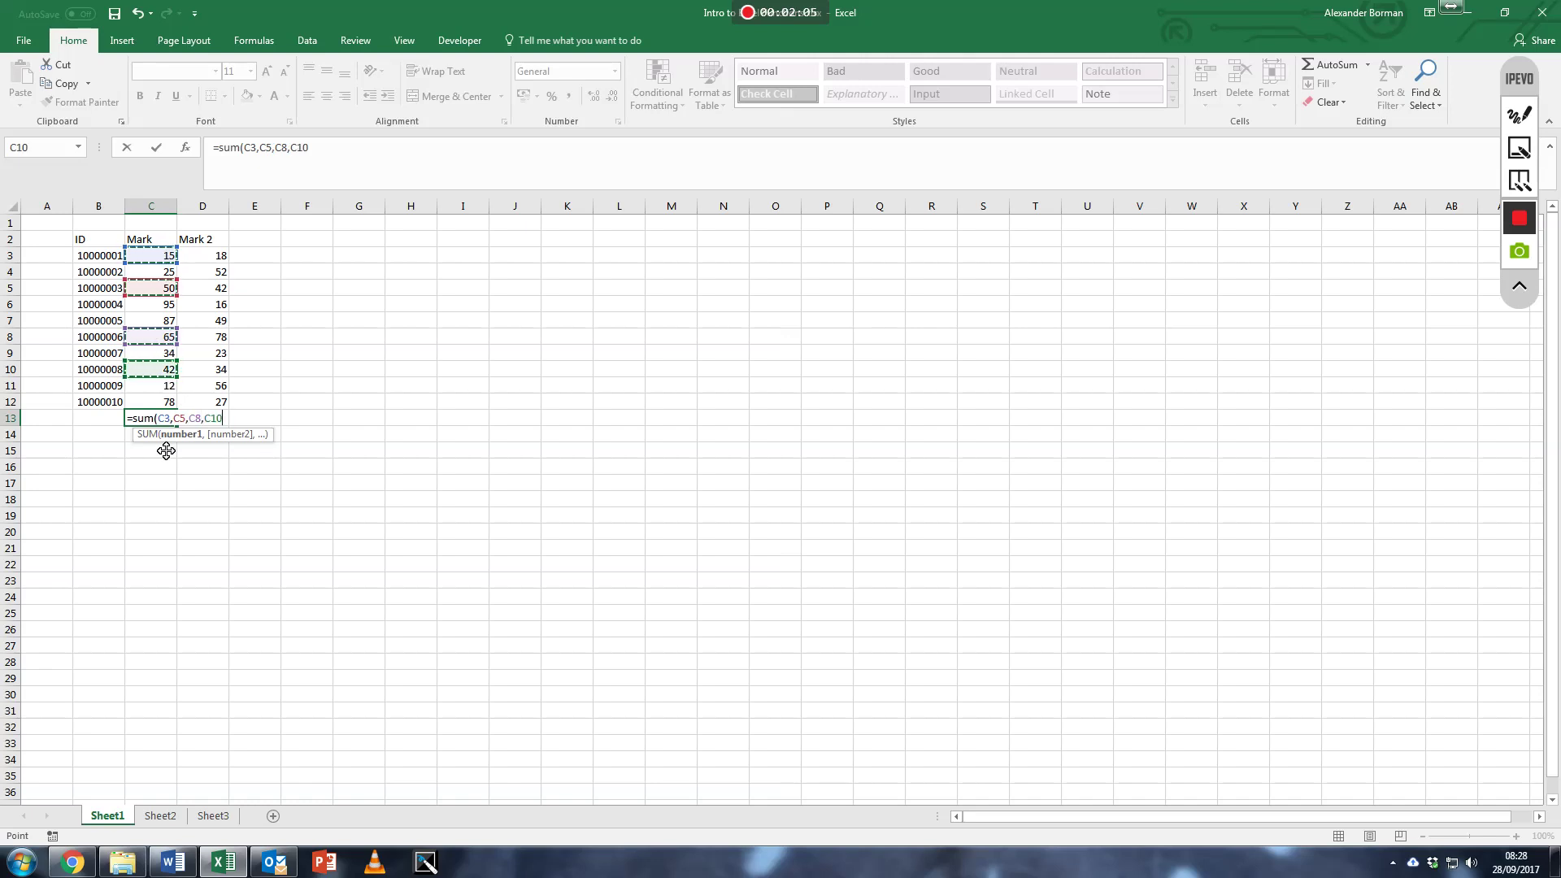
key(Return)
key(Up)
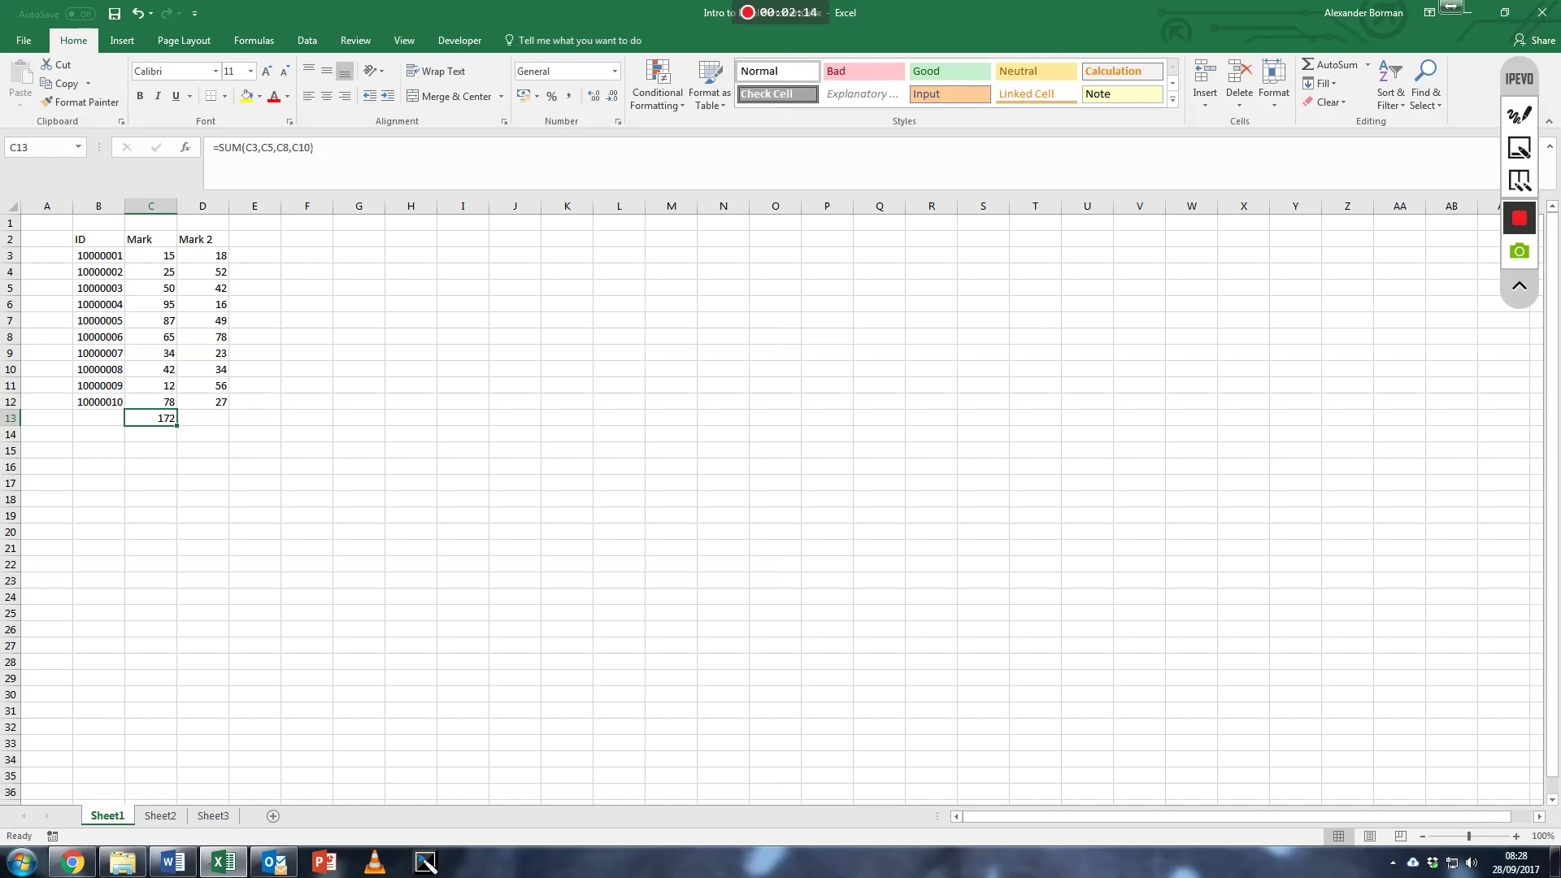
Step: Replace the individual cell references in the C13 SUM formula with the continuous range C3:C12
click(312, 147)
key(BackSpace)
key(BackSpace)
key(BackSpace)
key(BackSpace)
key(BackSpace)
key(BackSpace)
key(BackSpace)
key(BackSpace)
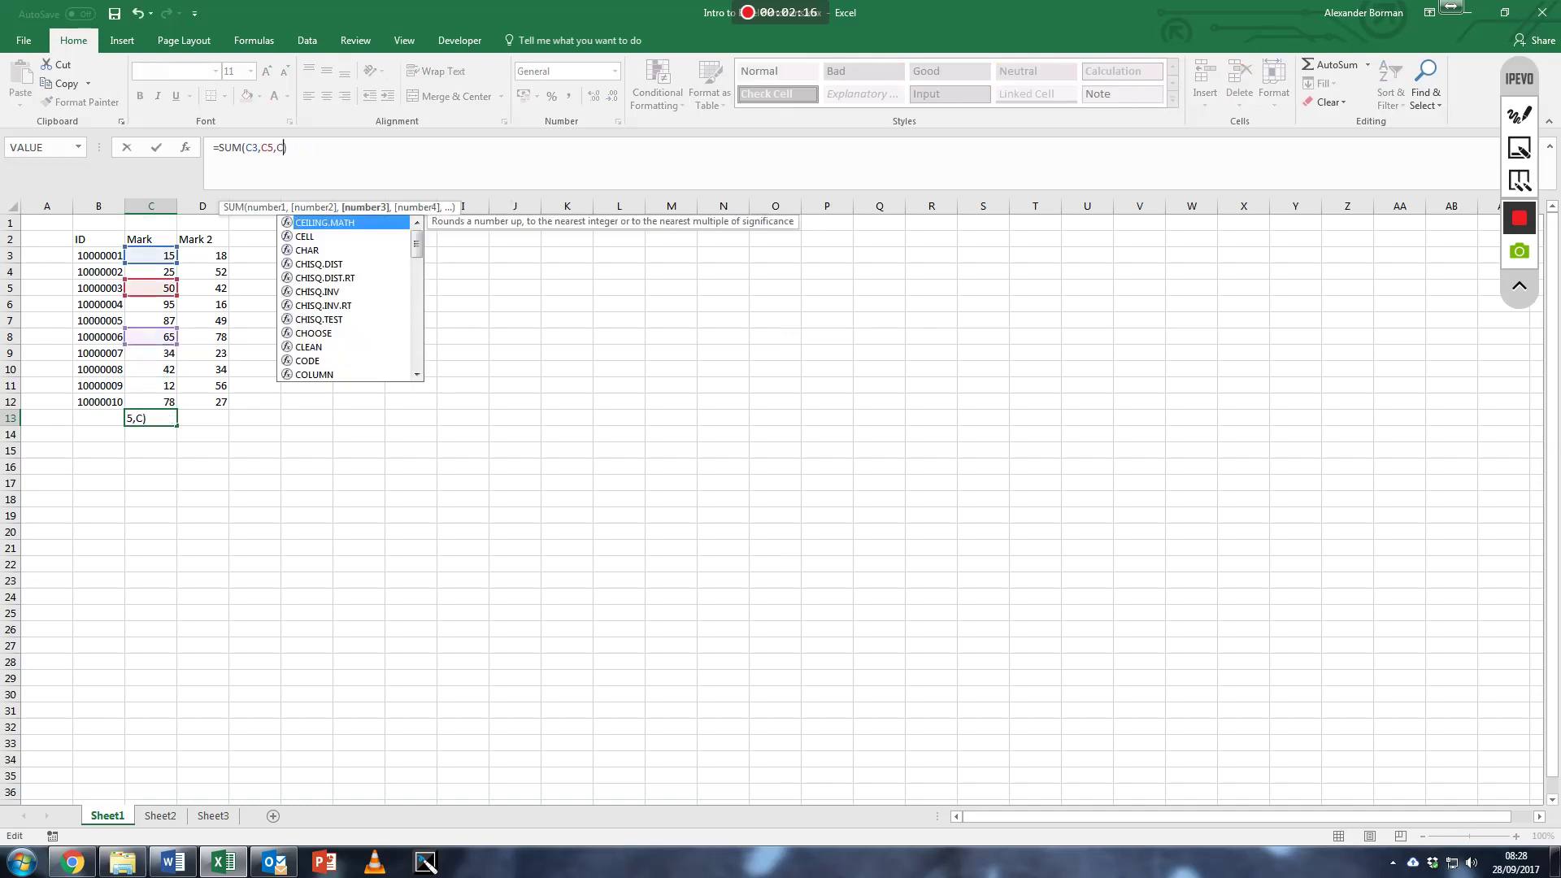
key(BackSpace)
key(BackSpace)
key(BackSpace)
key(BackSpace)
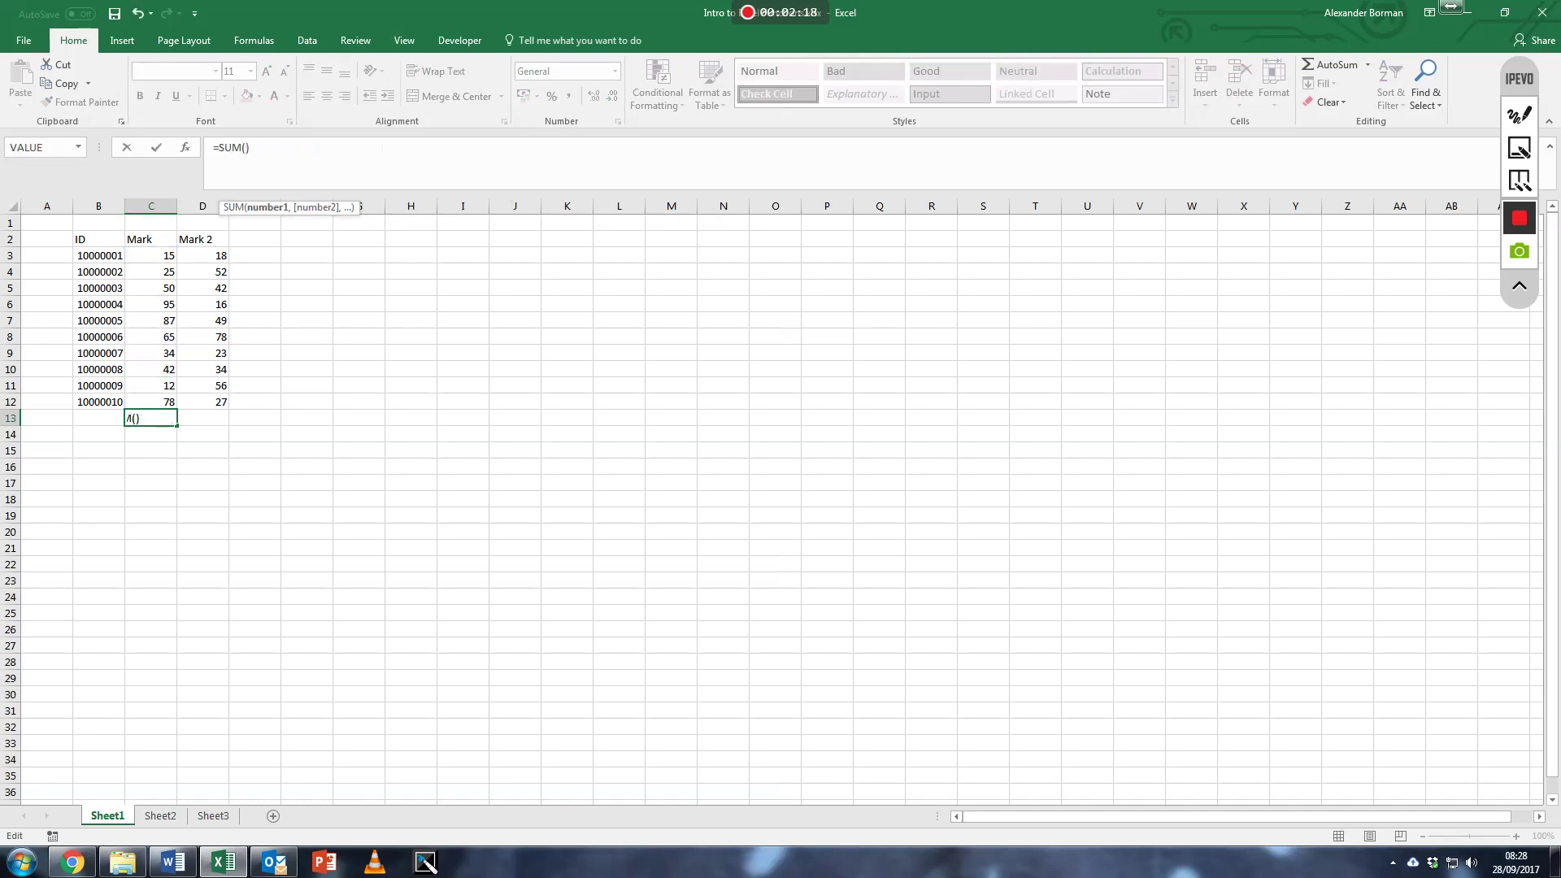
drag(163, 257, 171, 404)
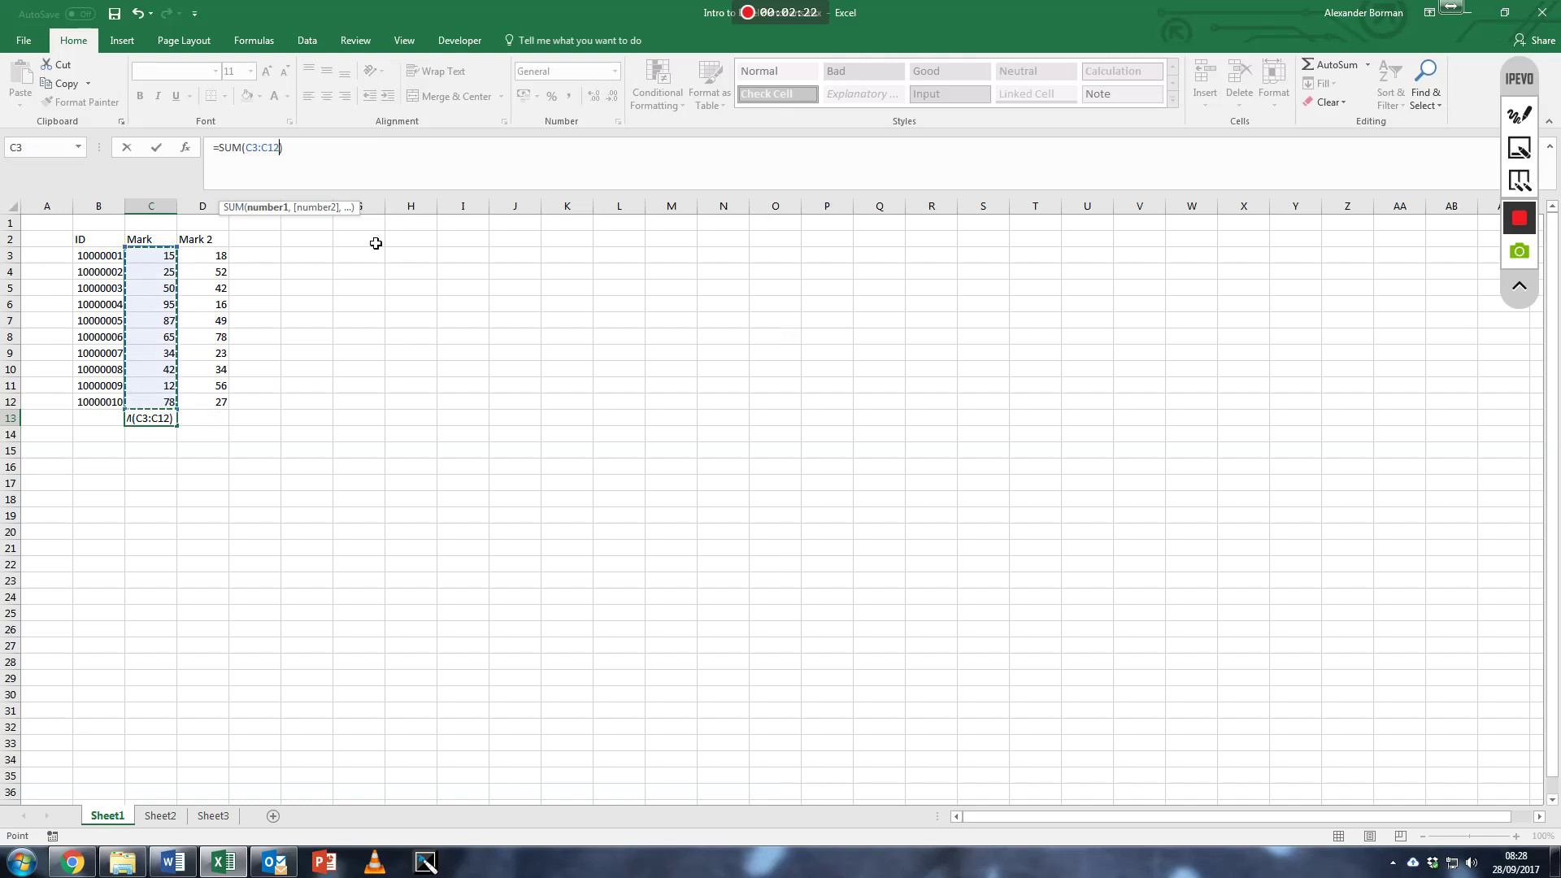
key(Return)
key(Up)
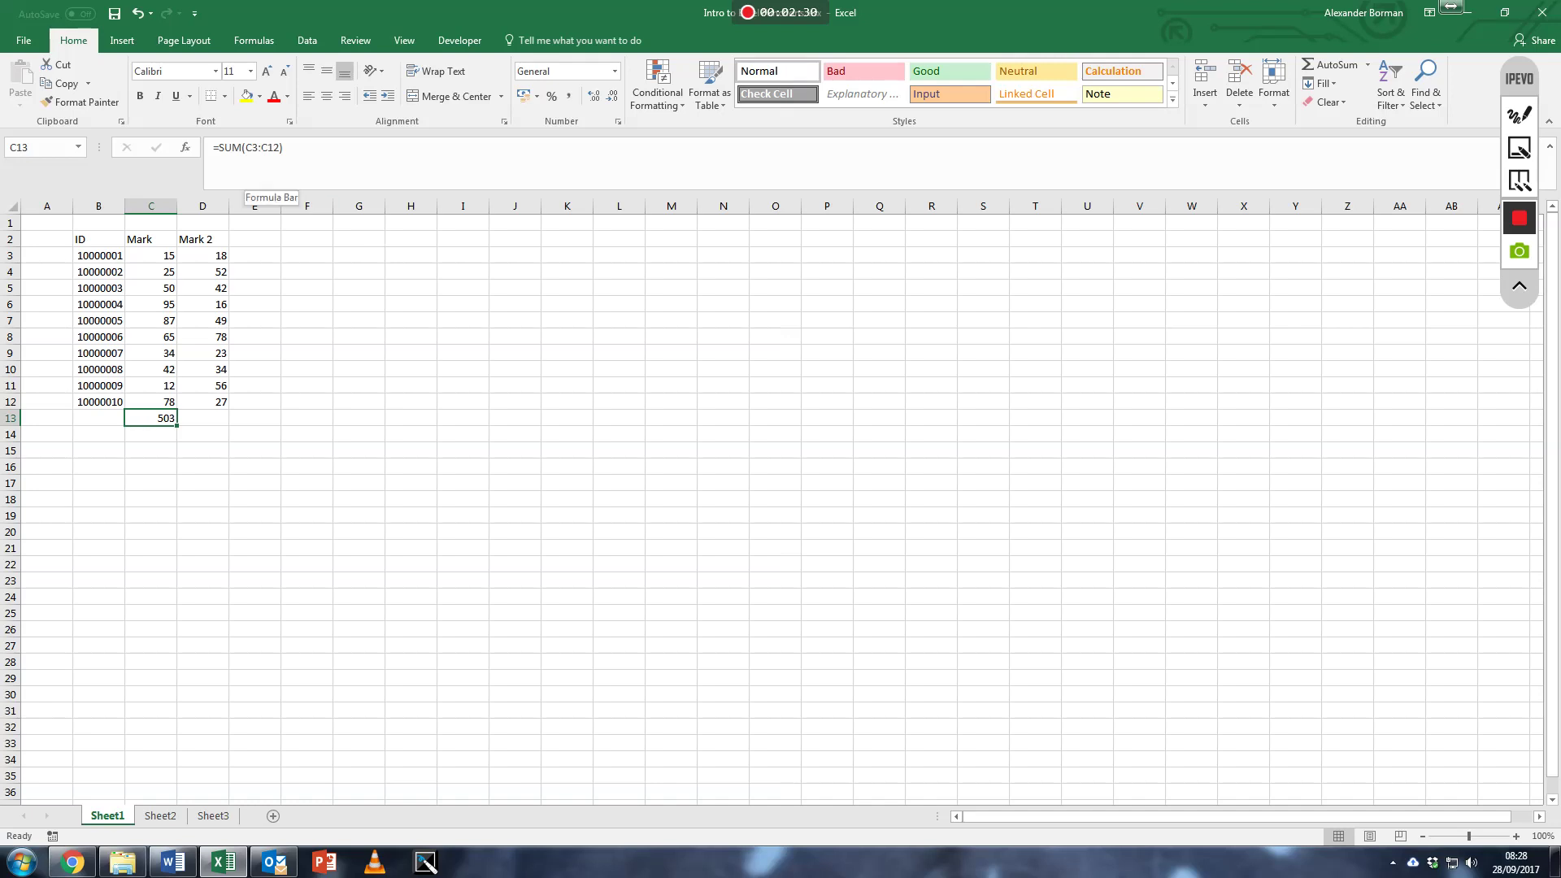
click(248, 179)
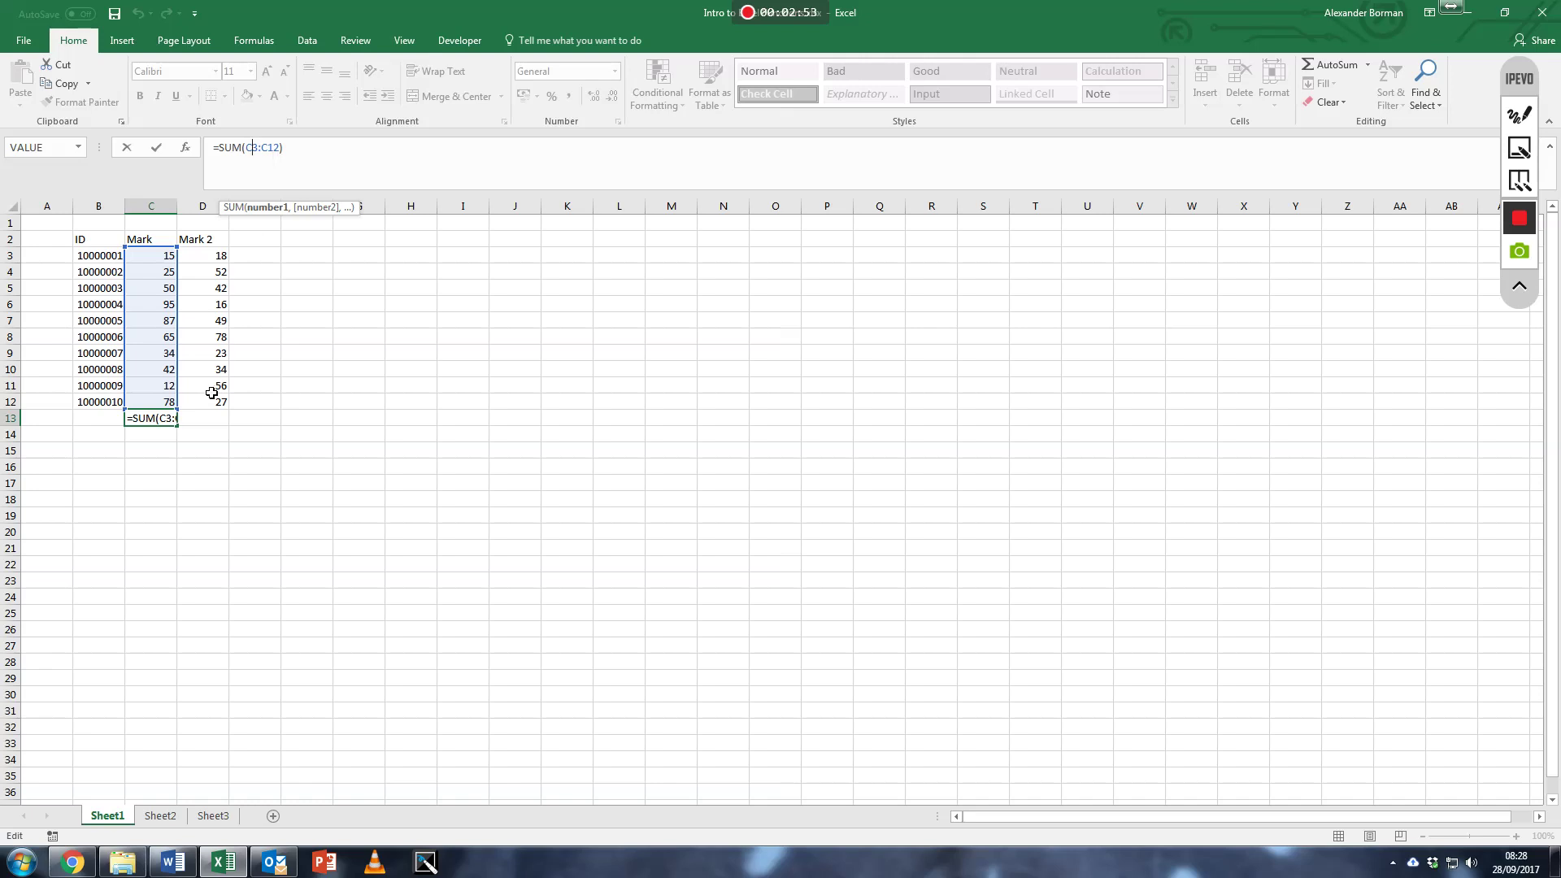
key(Return)
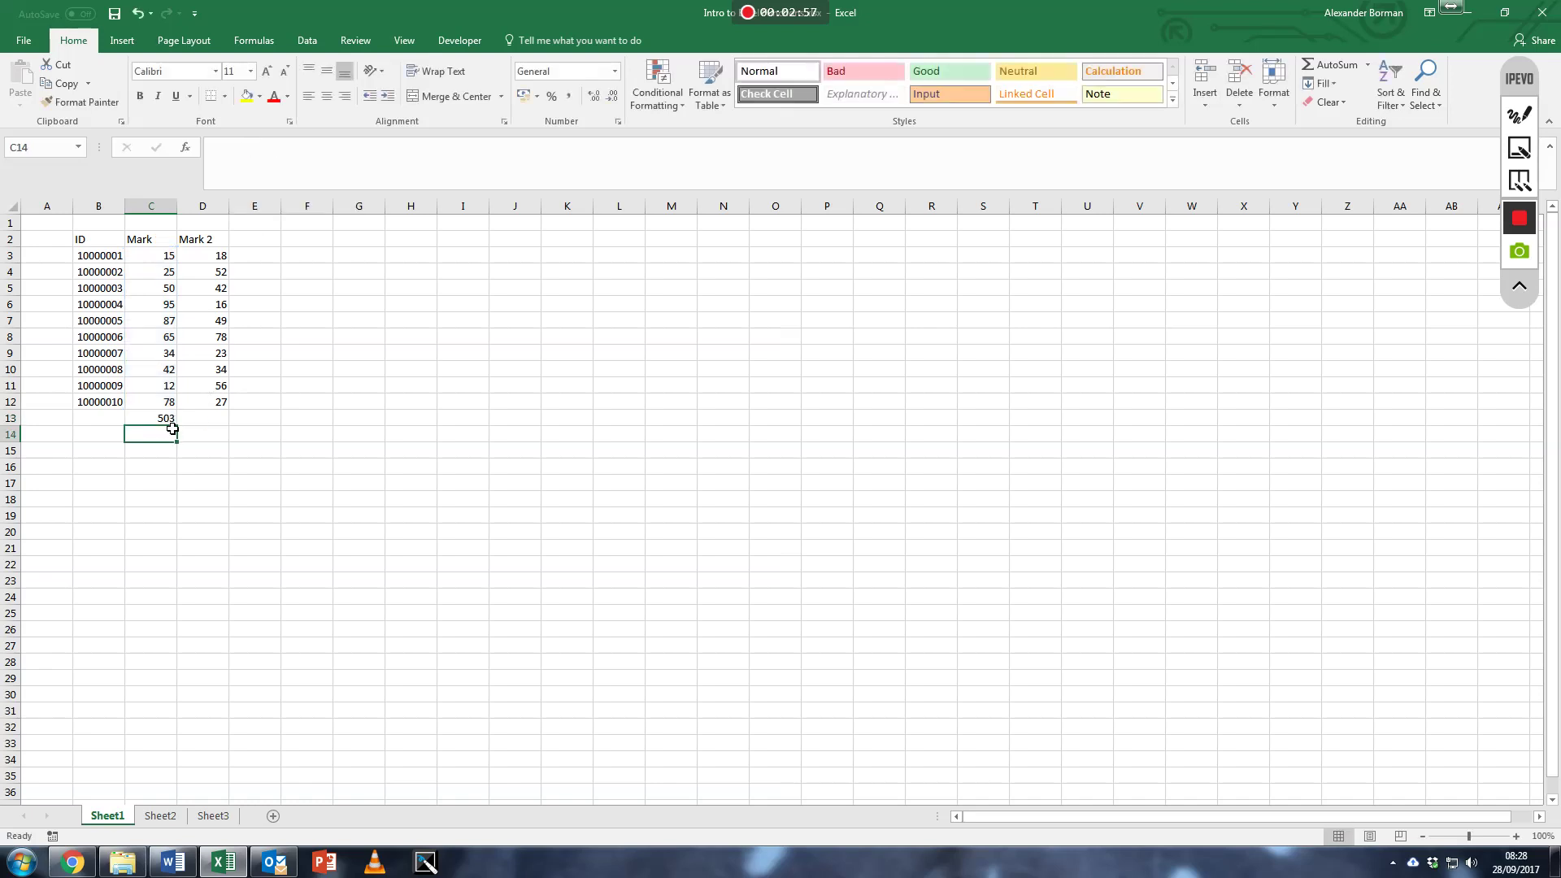
Step: Enter =SUM(B:B) in D13 to total the whole of column B
click(172, 421)
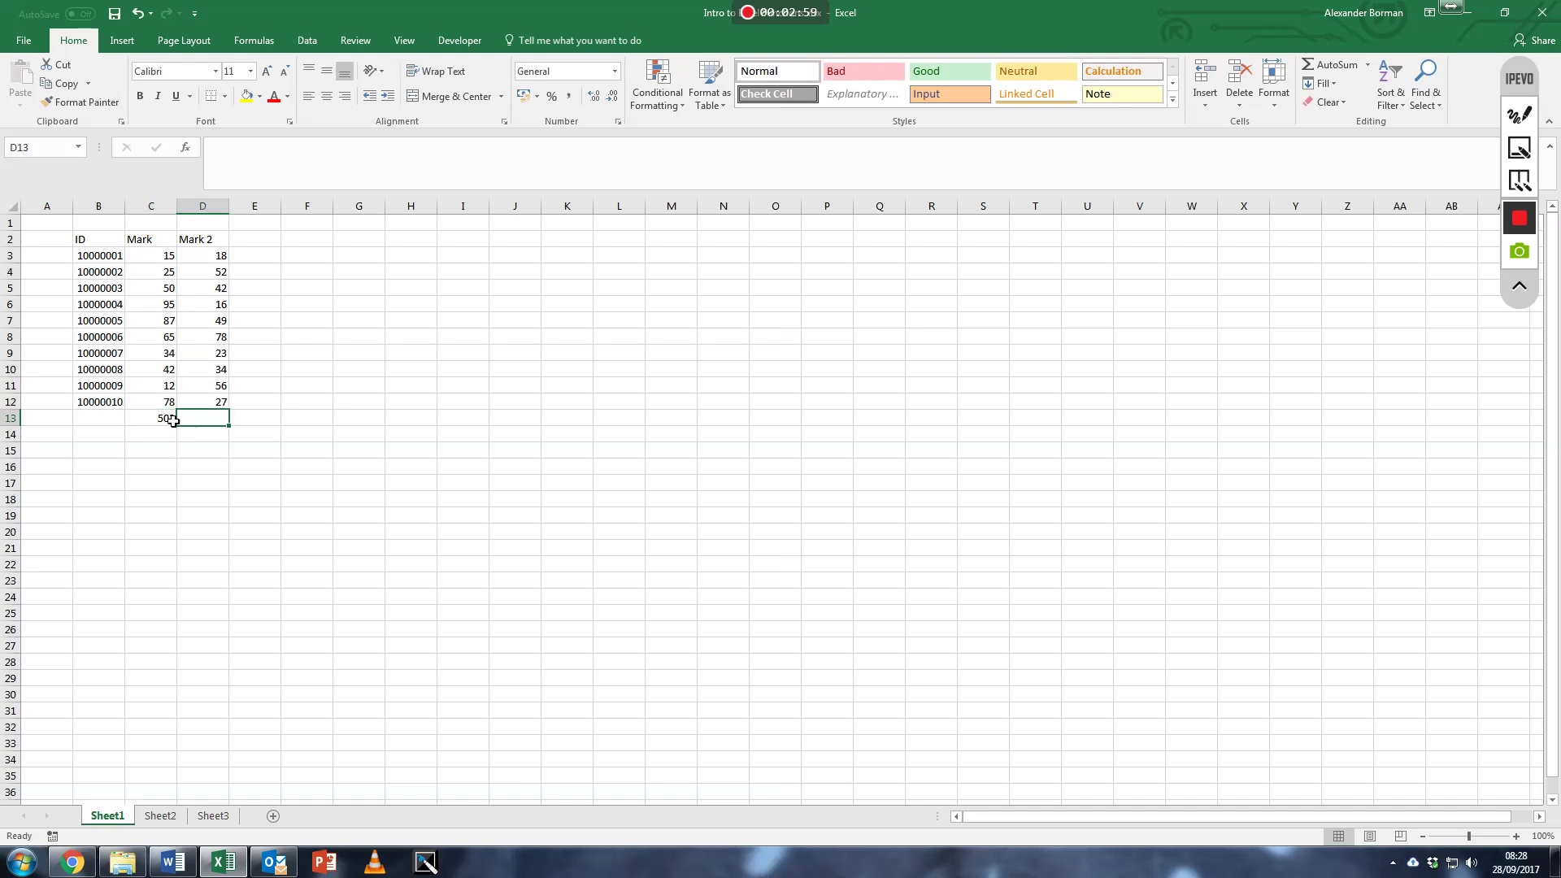
click(203, 419)
key(F2)
text(=sum()
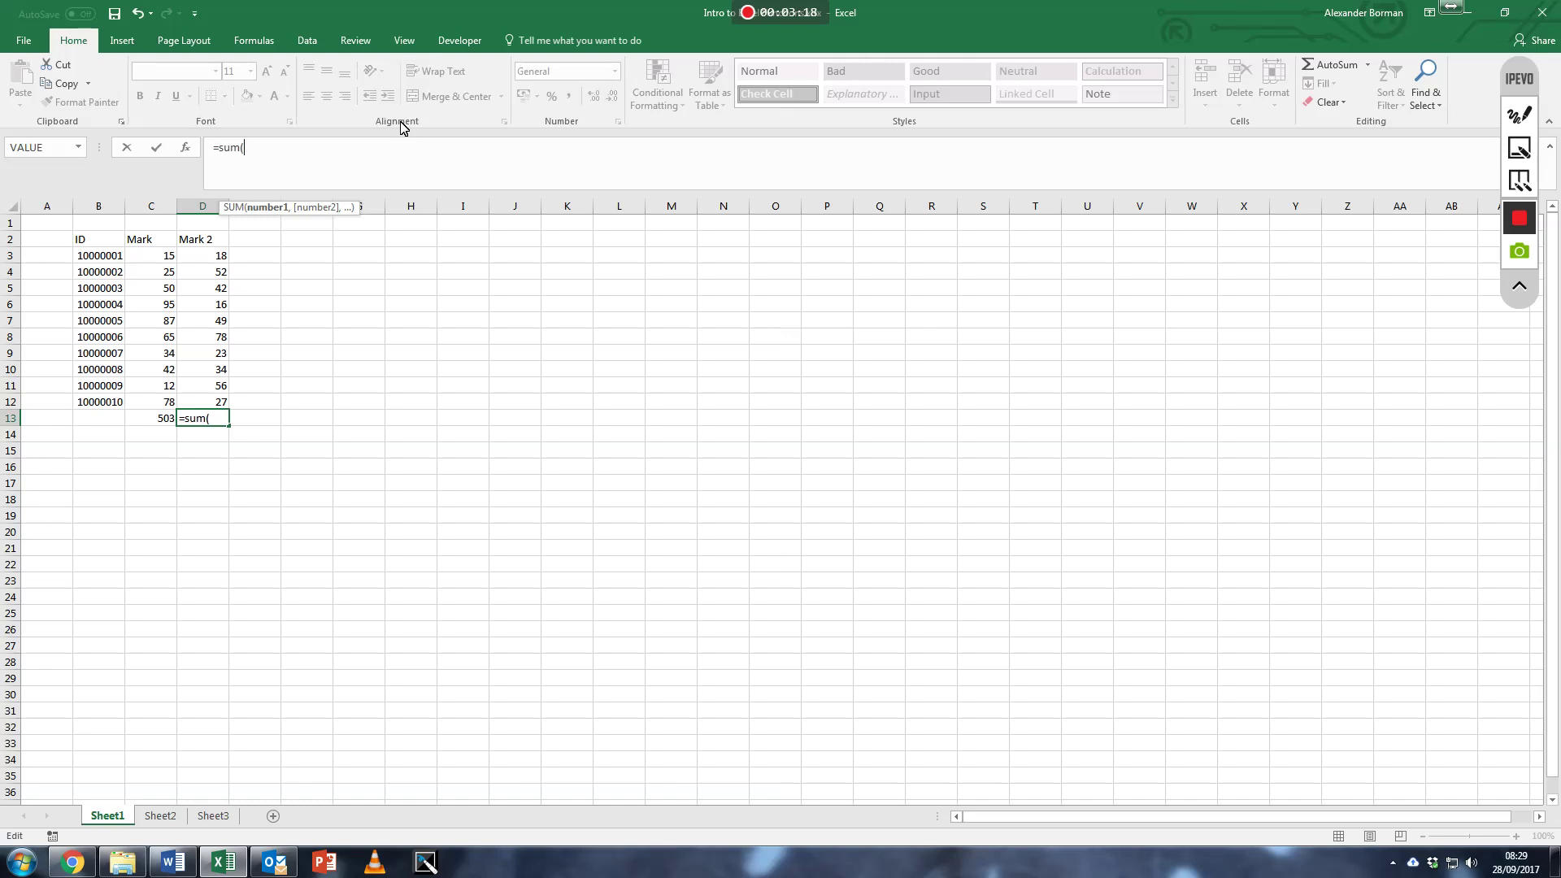
text(A:A)
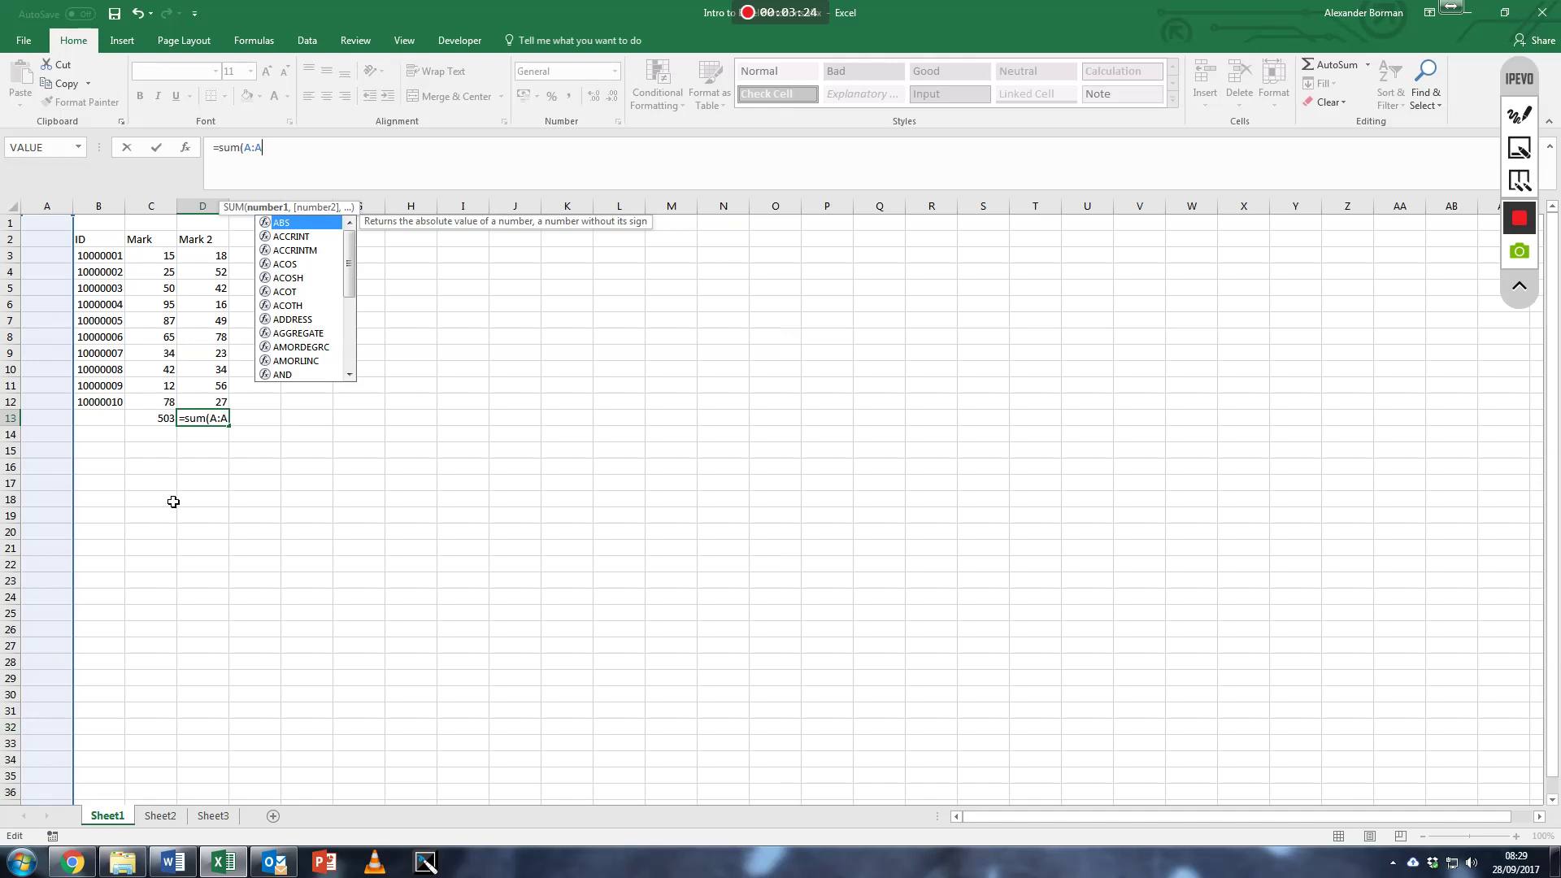
key(BackSpace)
key(BackSpace)
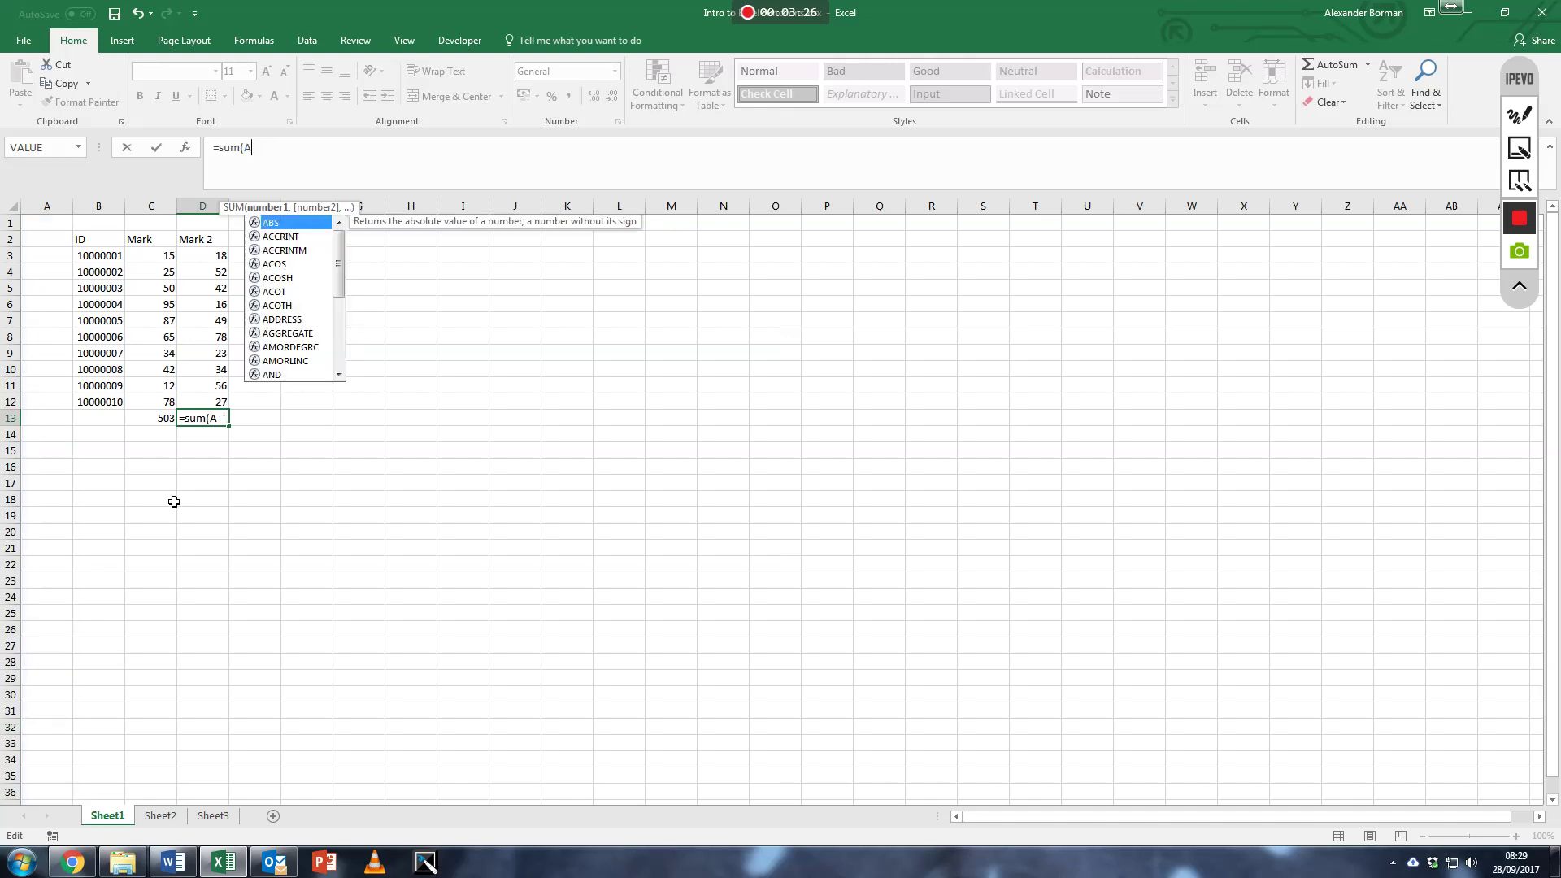
text(B:B))
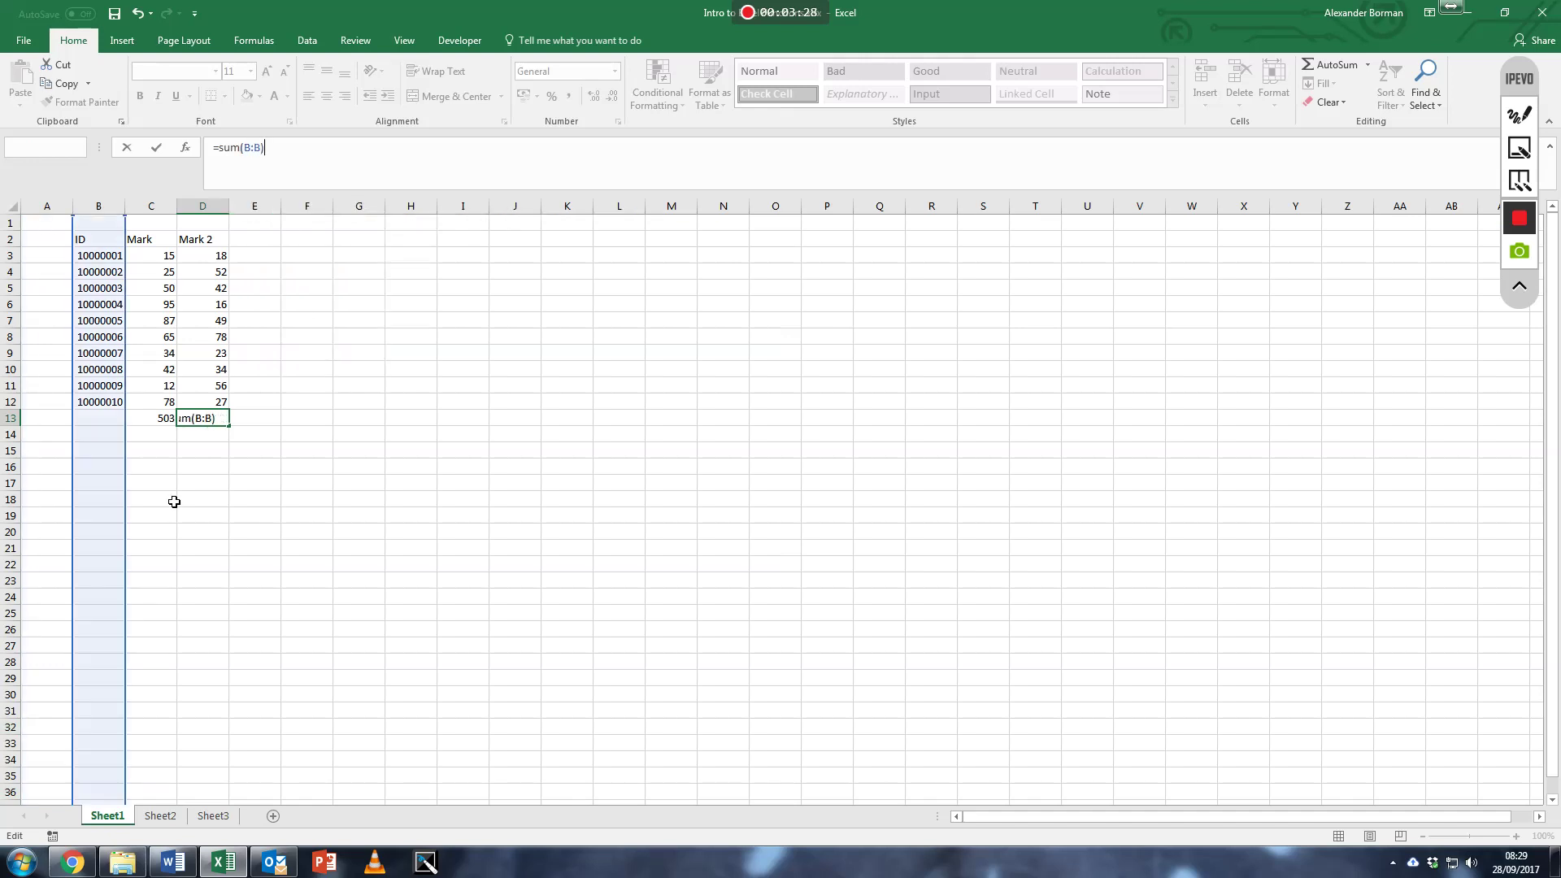
key(Return)
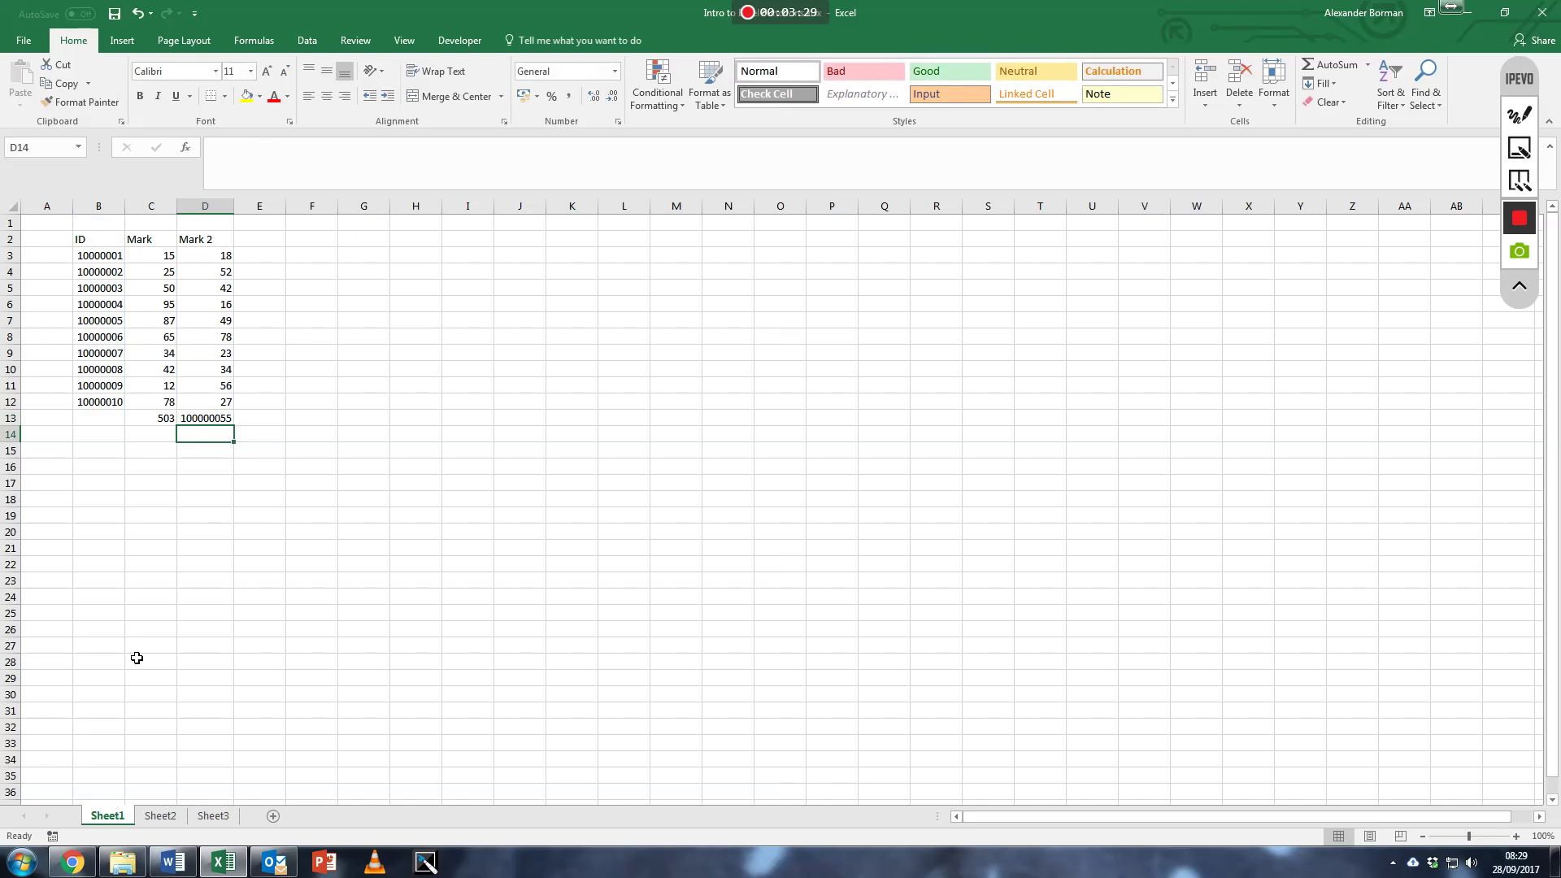
Step: Test the whole-column total by entering 123123 in B20, and clear that cell again
click(212, 416)
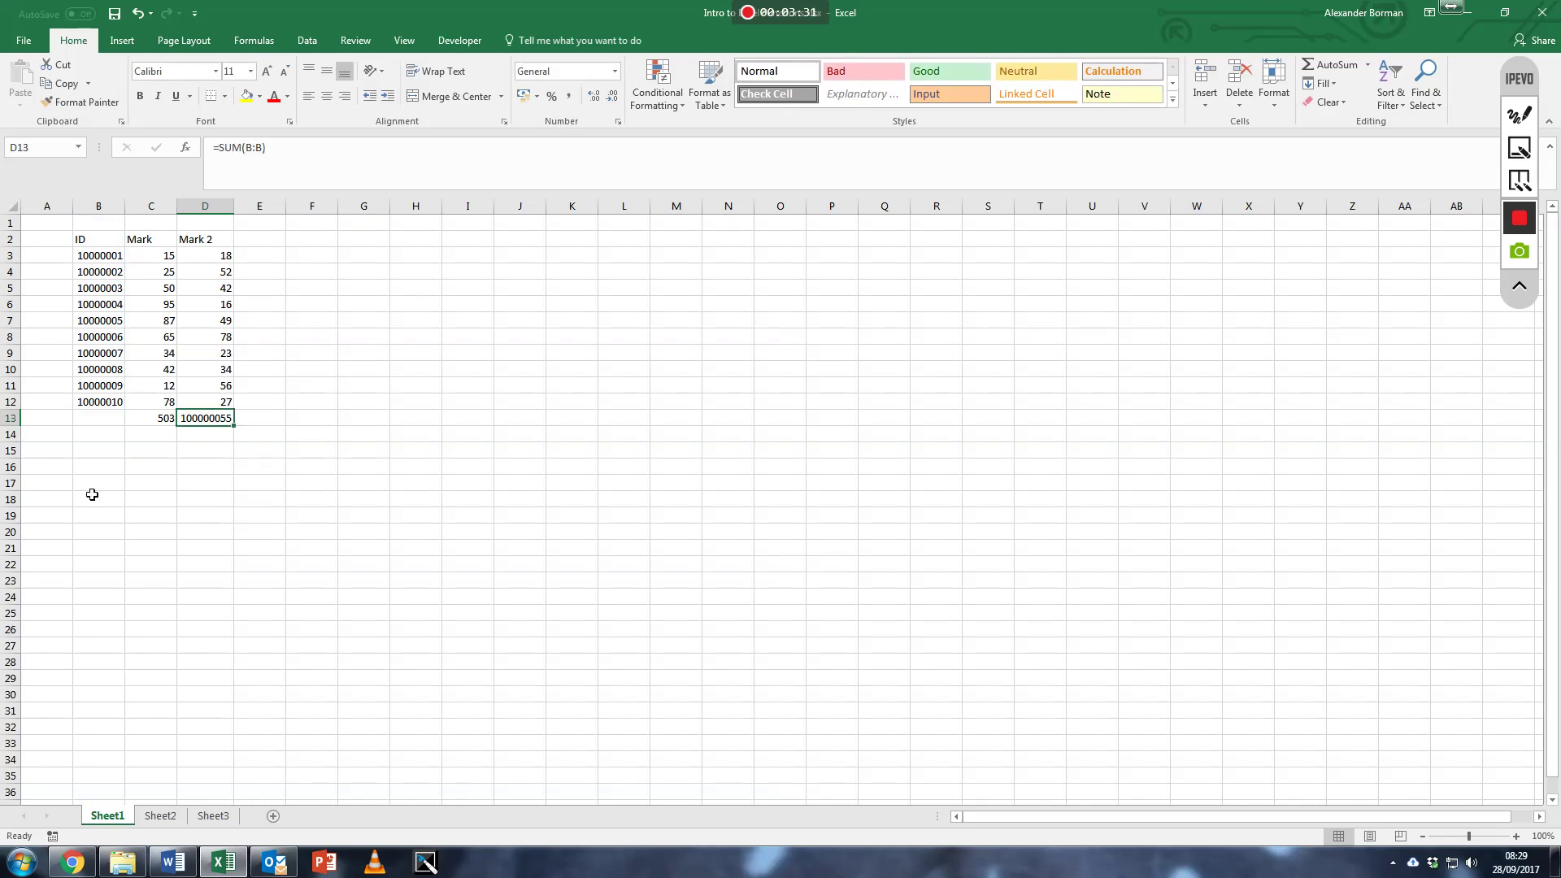
click(95, 537)
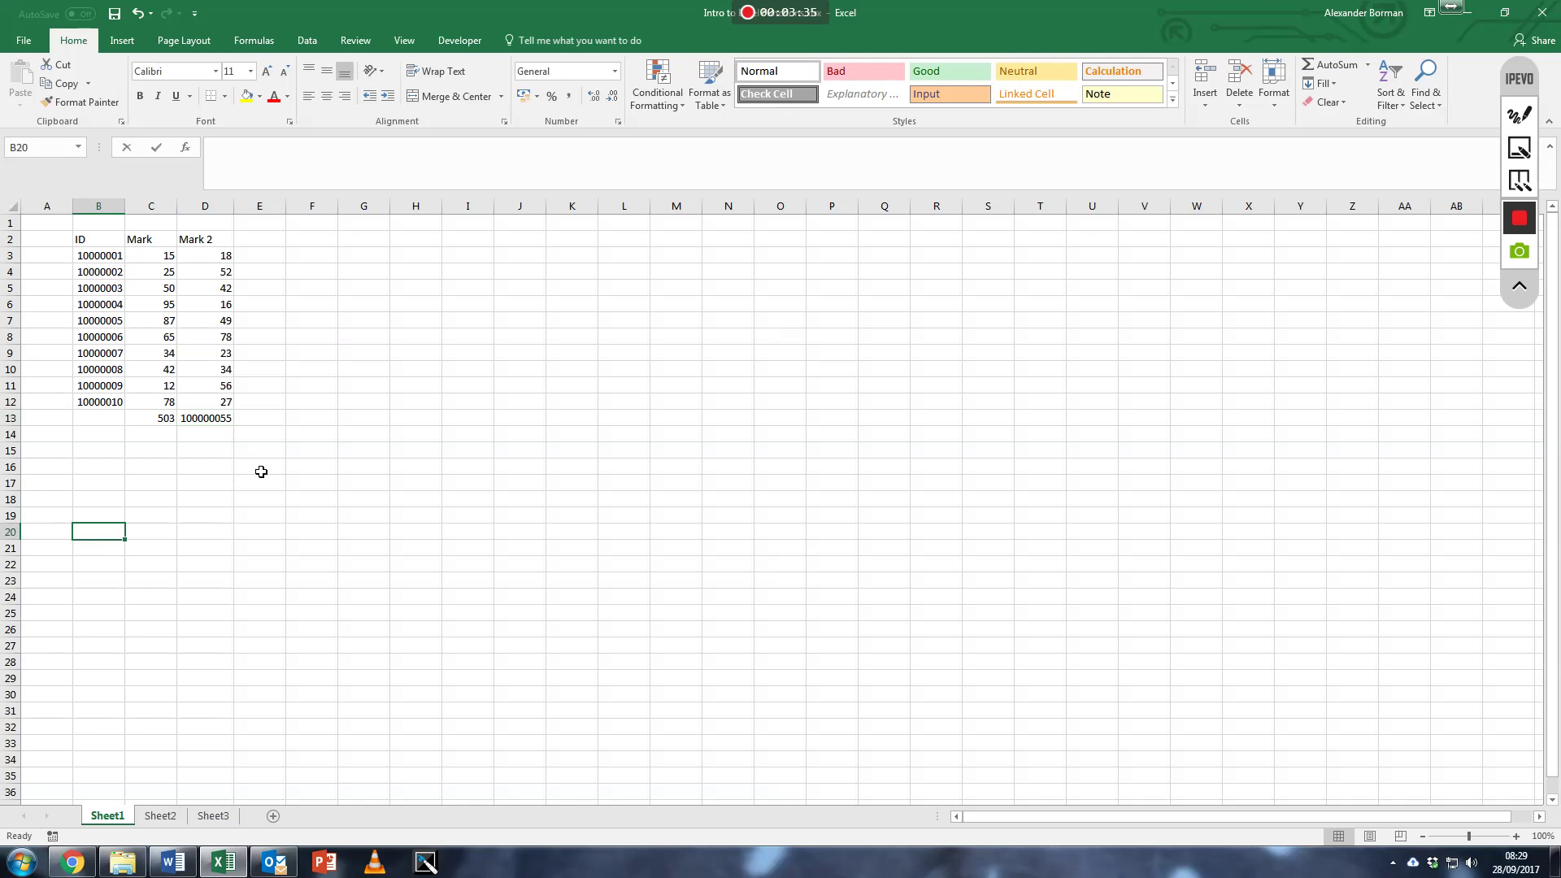
text(123123)
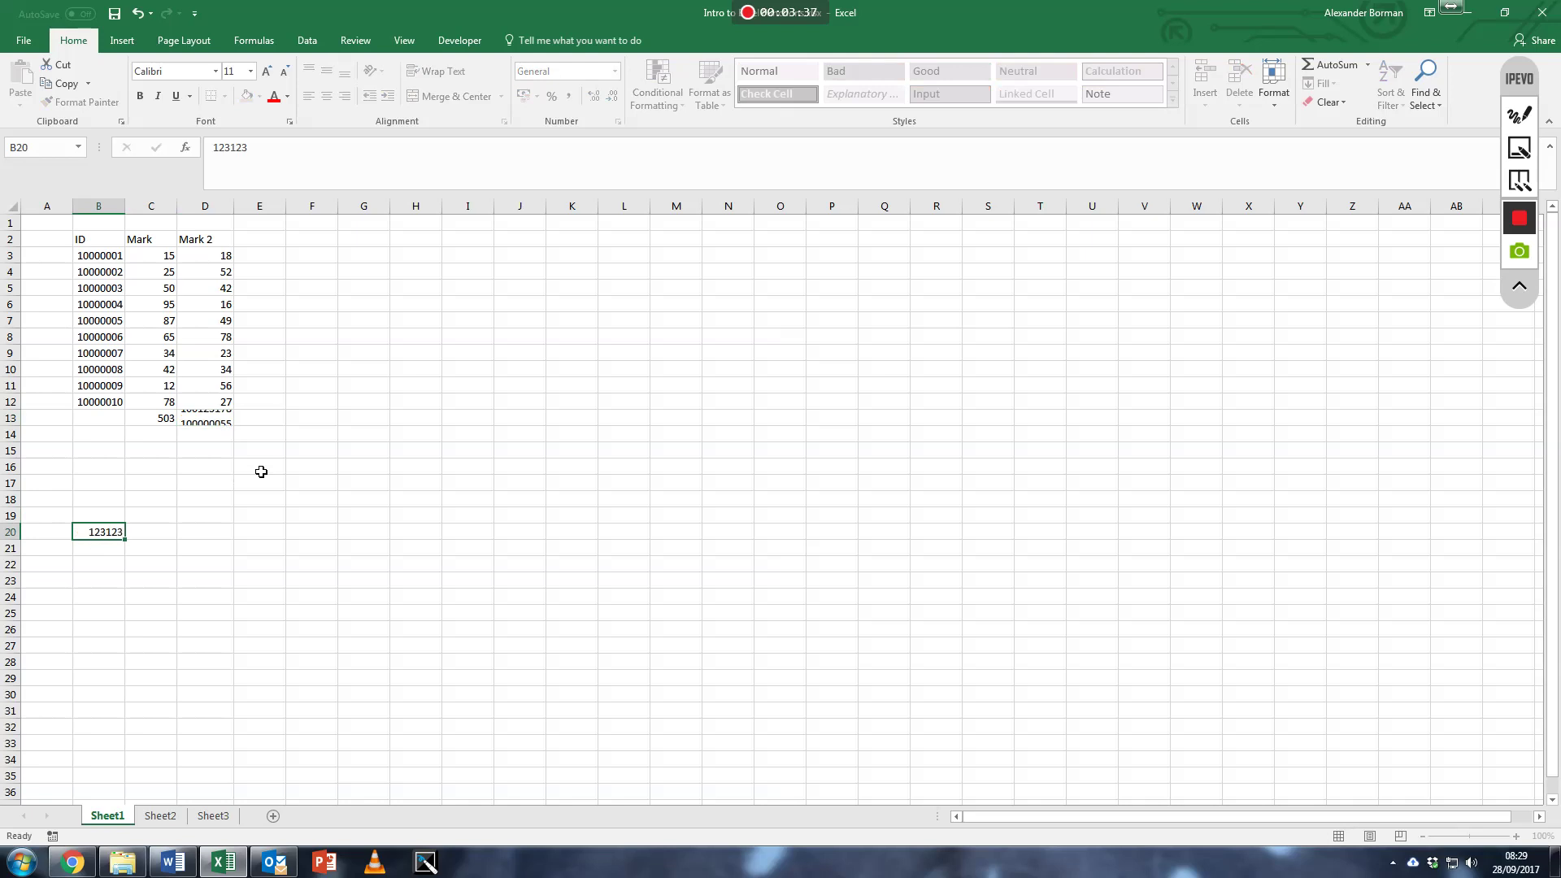
key(Return)
key(Up)
key(Delete)
Step: Move the =SUM(B:B) formula from D13 to A13 and widen column A to fit the full number
key(Up)
key(Up)
key(Up)
key(Up)
key(Up)
key(Up)
key(Up)
key(Right)
key(Right)
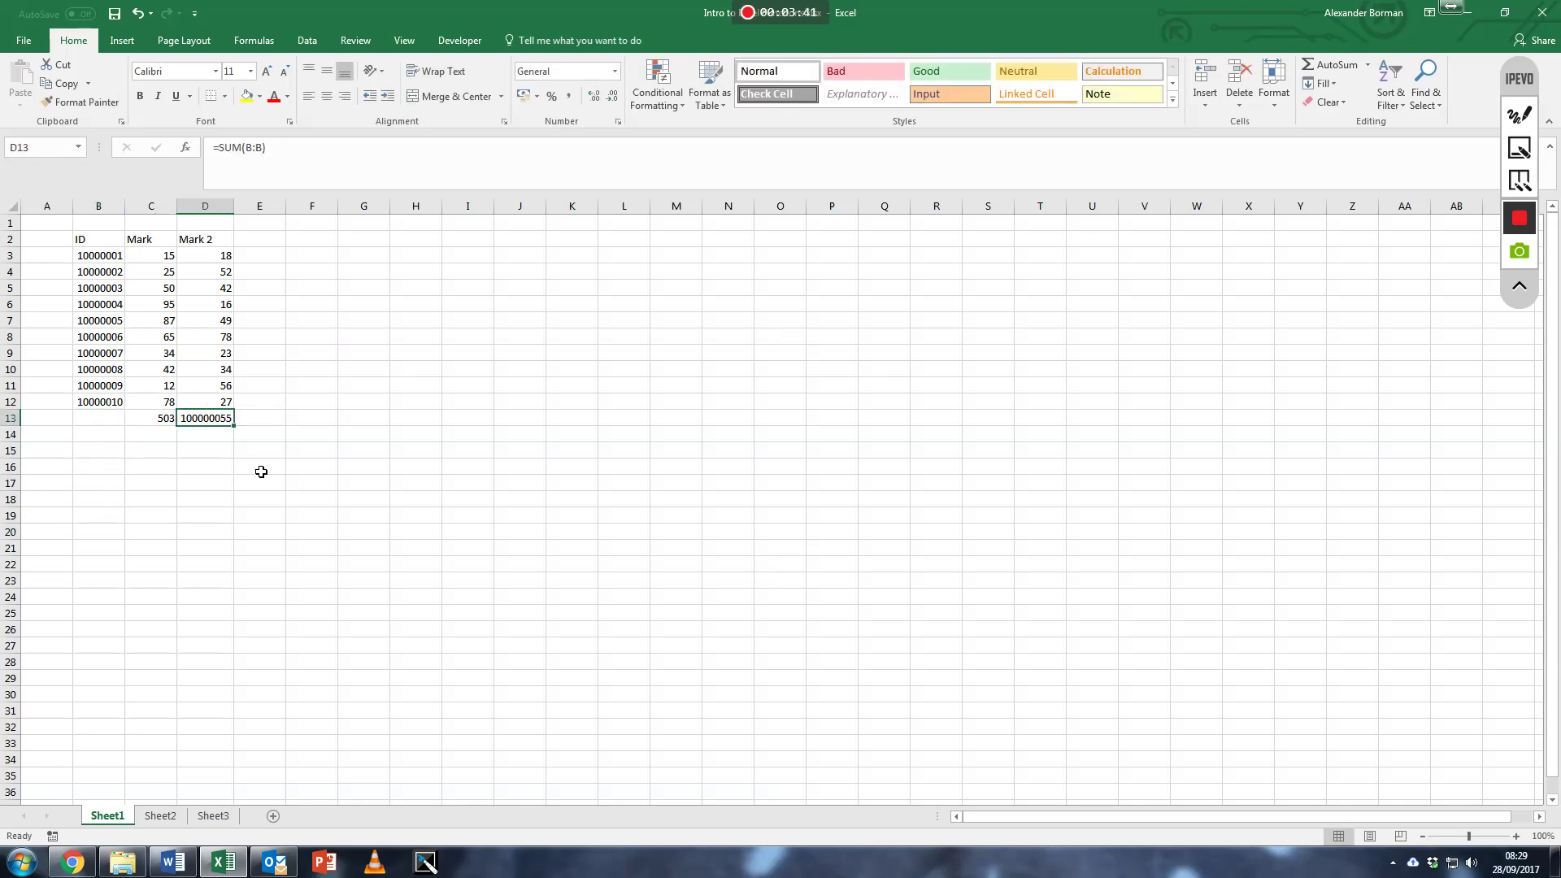
key(ctrl+c)
key(Left)
key(Left)
key(Left)
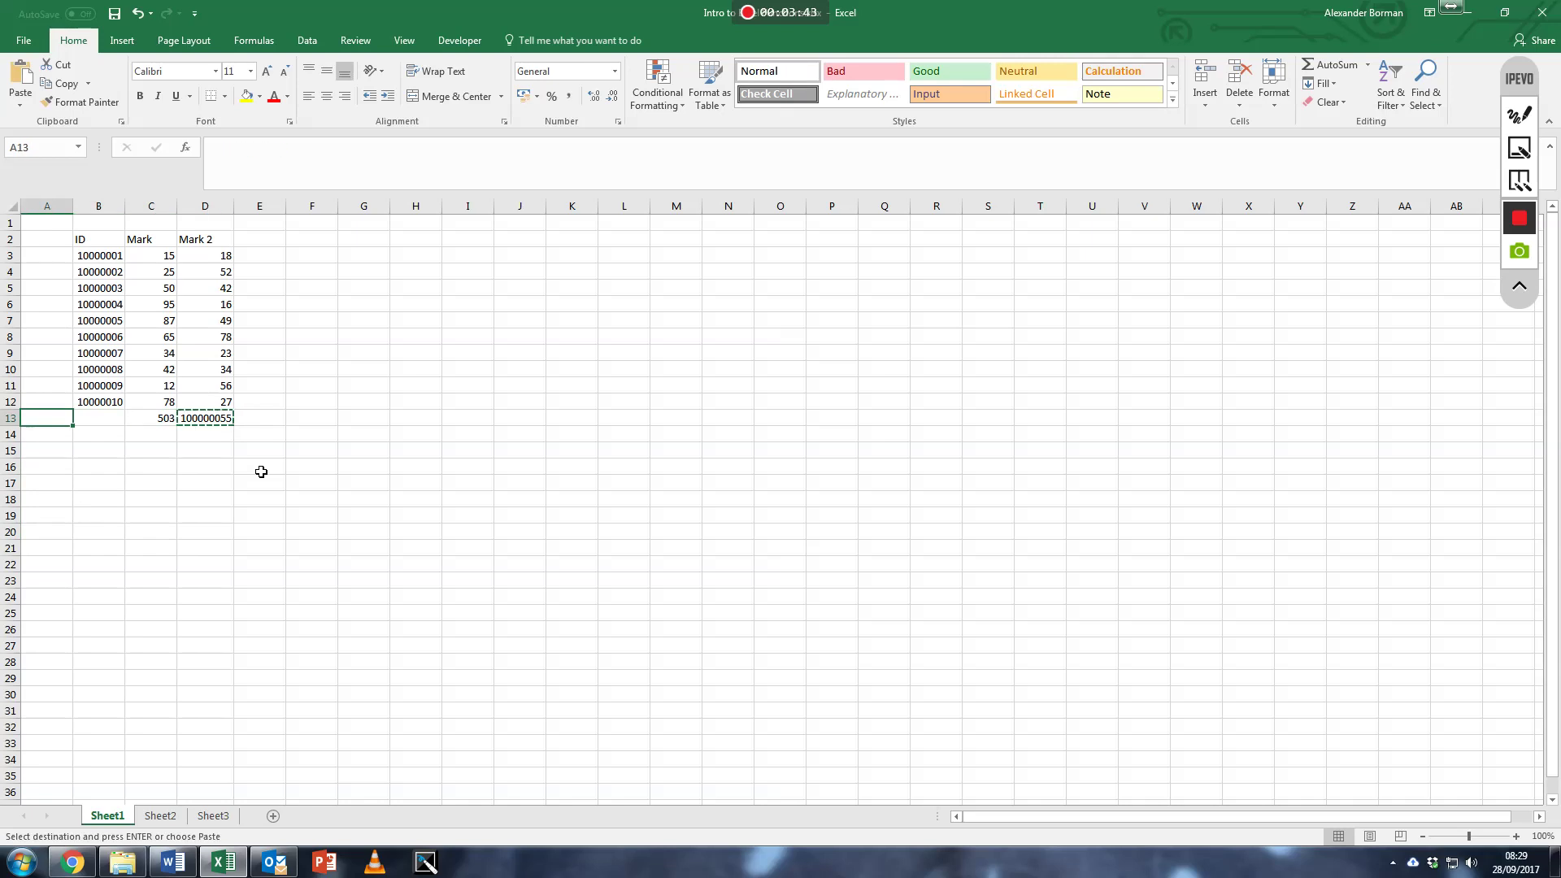
key(Return)
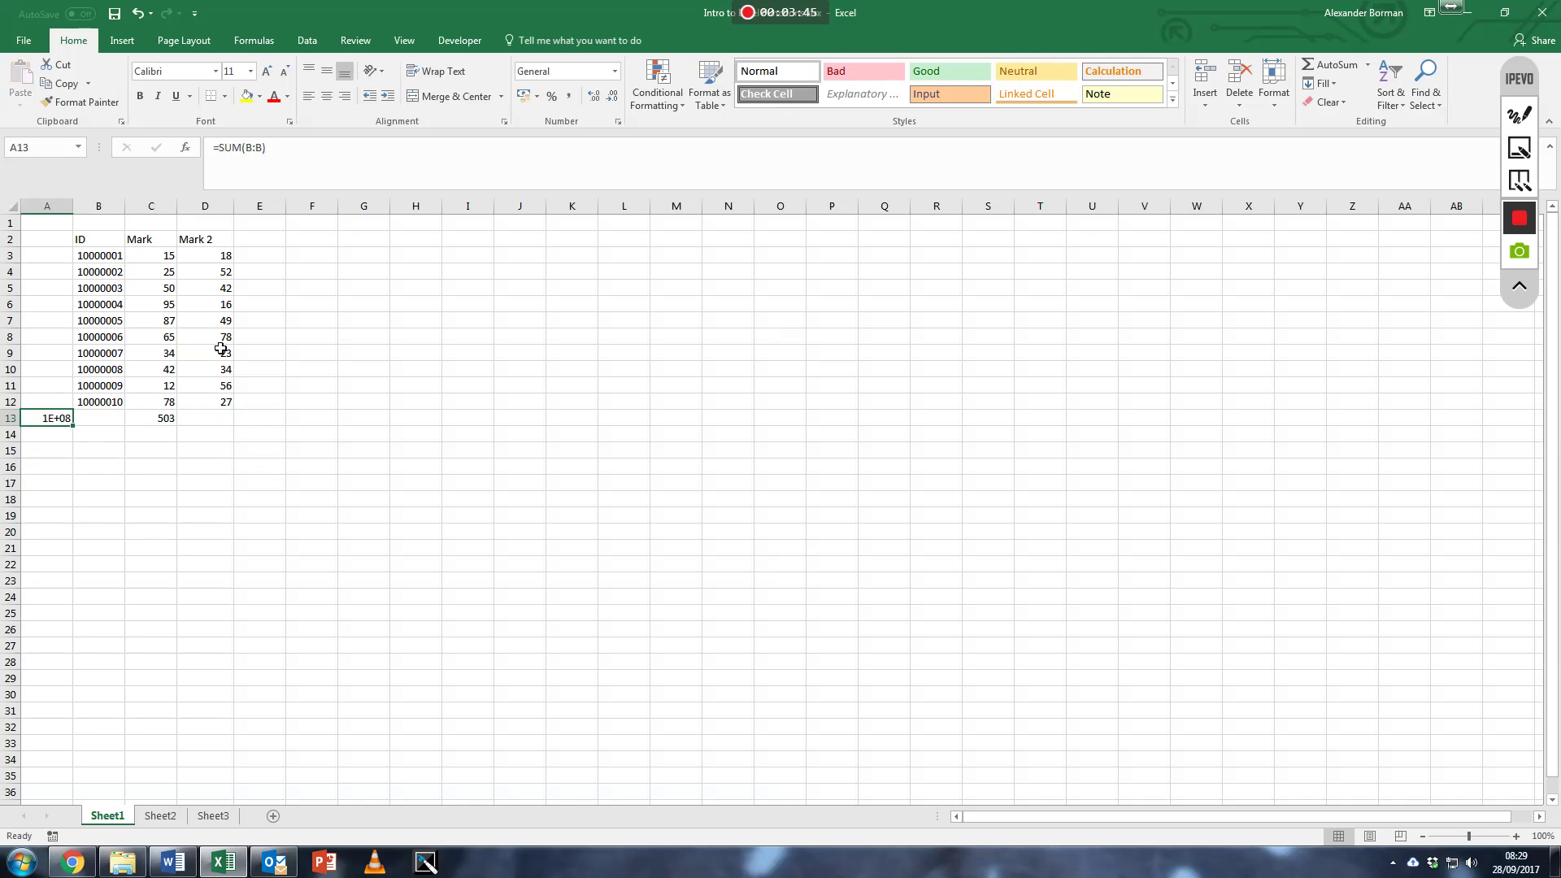
drag(72, 208, 124, 213)
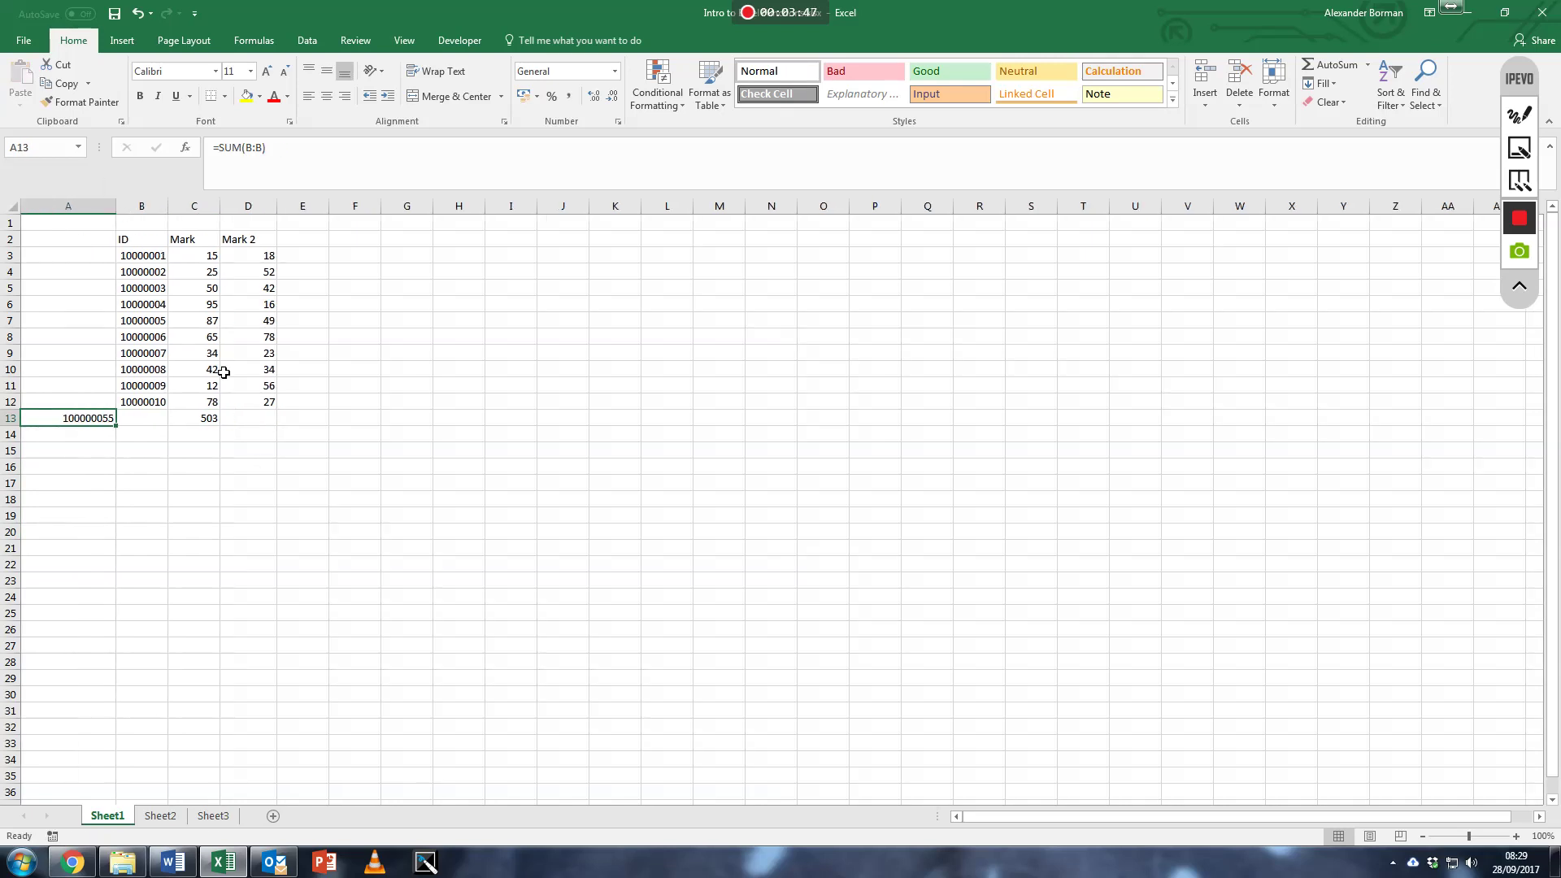
Step: Enter =SUM(B:C) in A14 to total columns B and C together
click(249, 424)
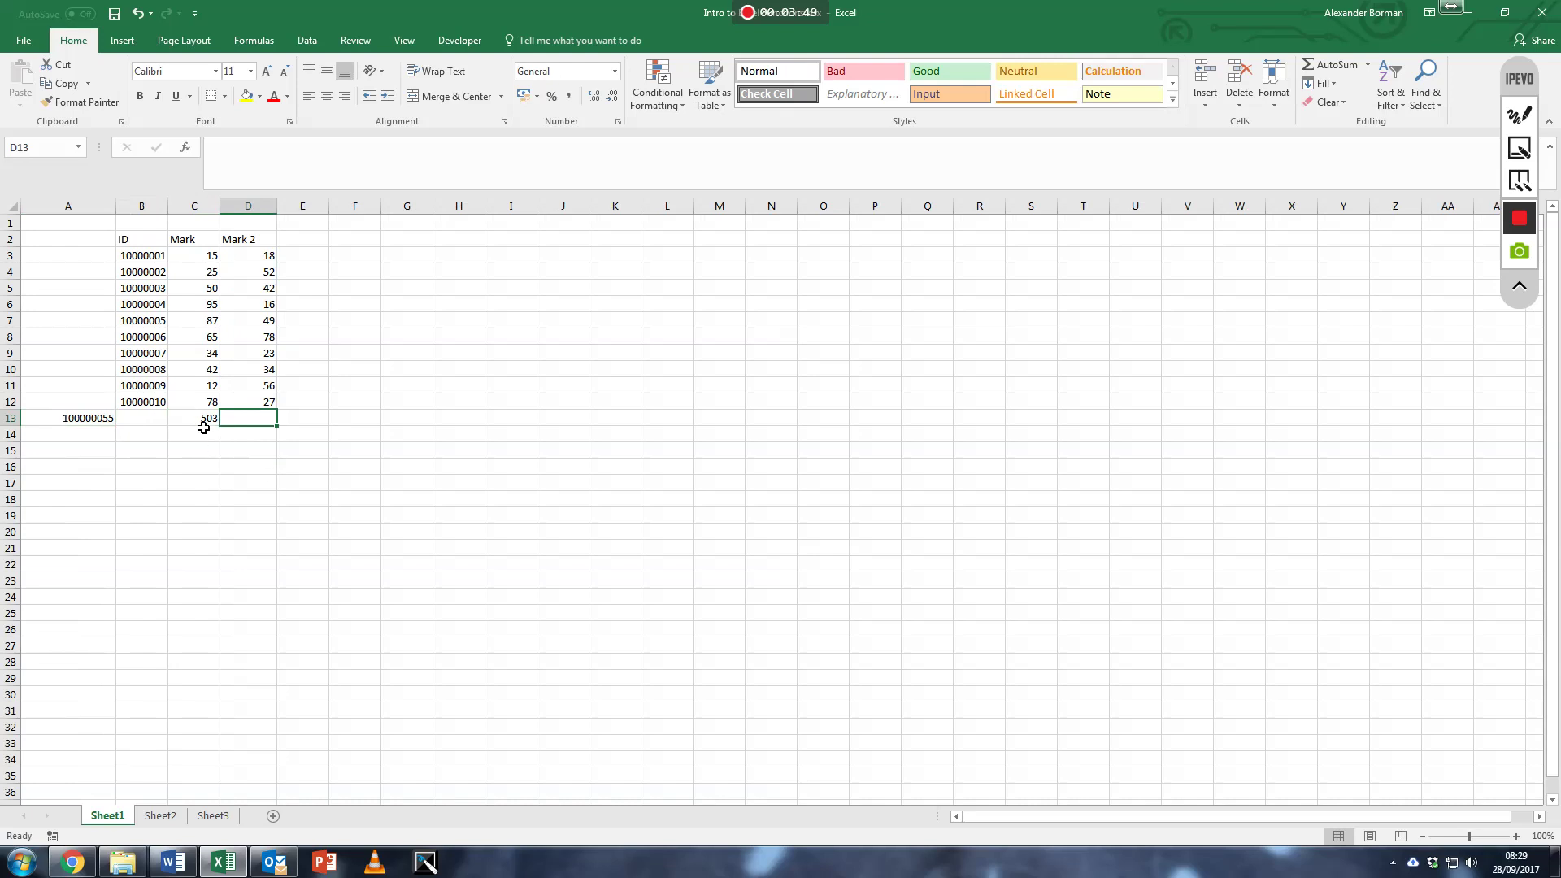
click(69, 421)
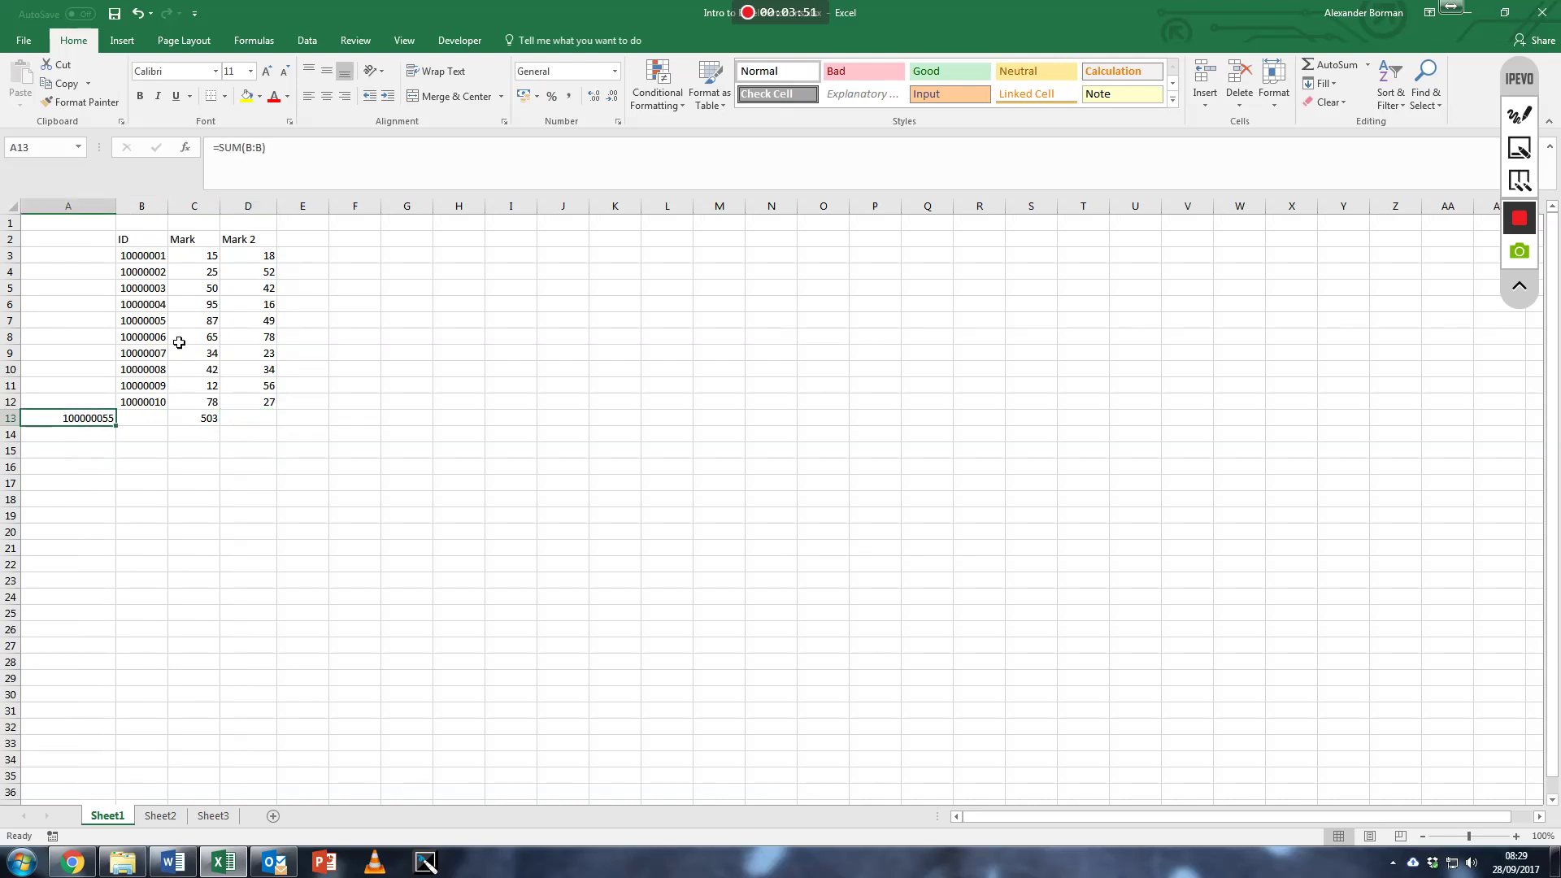
double_click(67, 440)
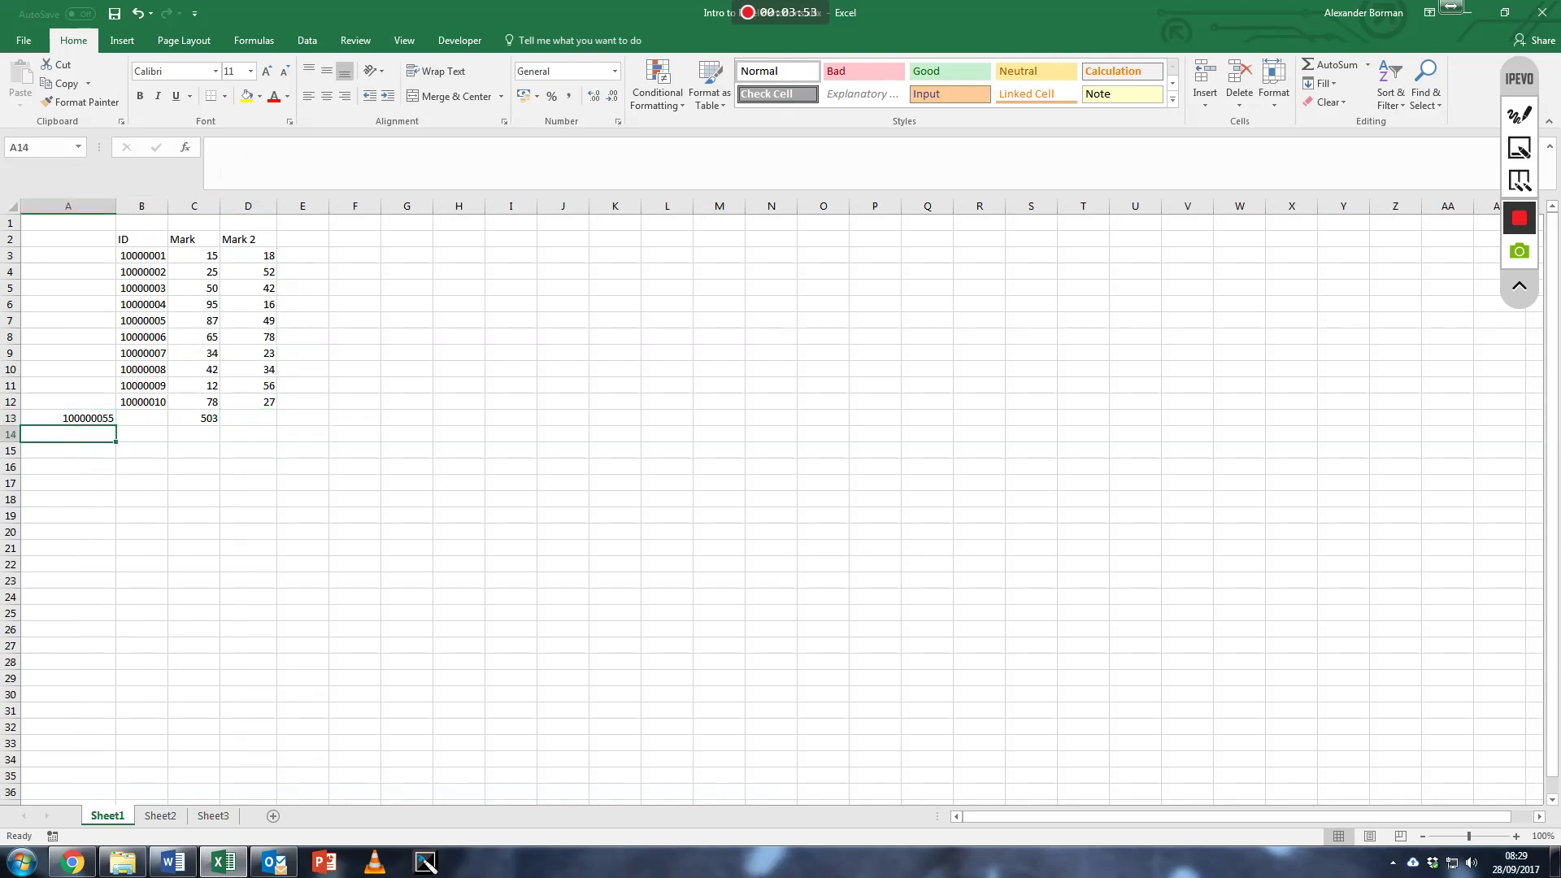
text(=sum()
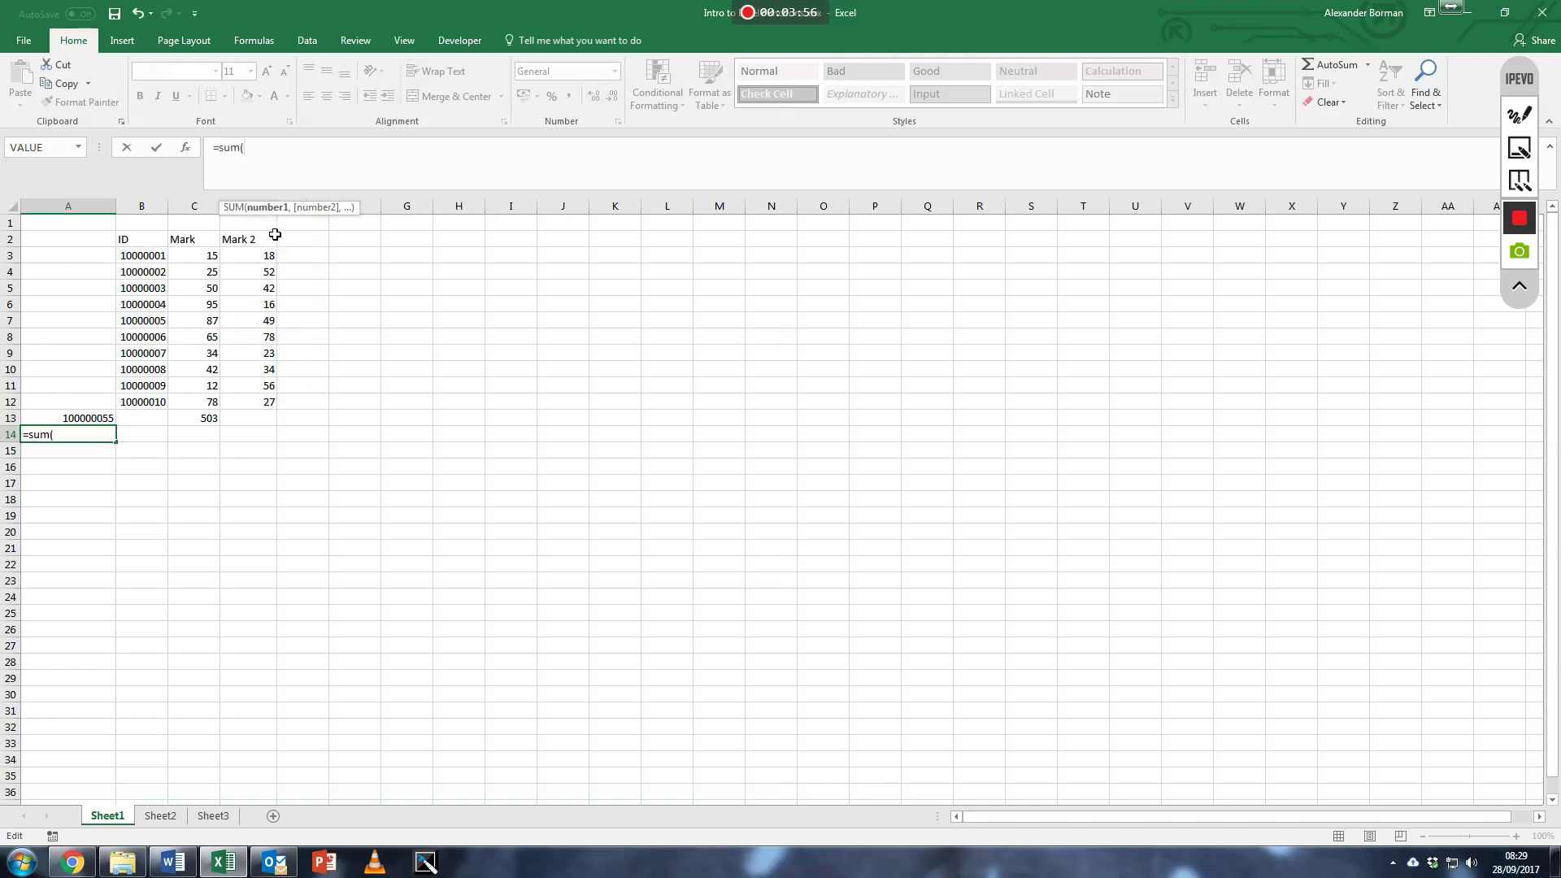
text(B:C)
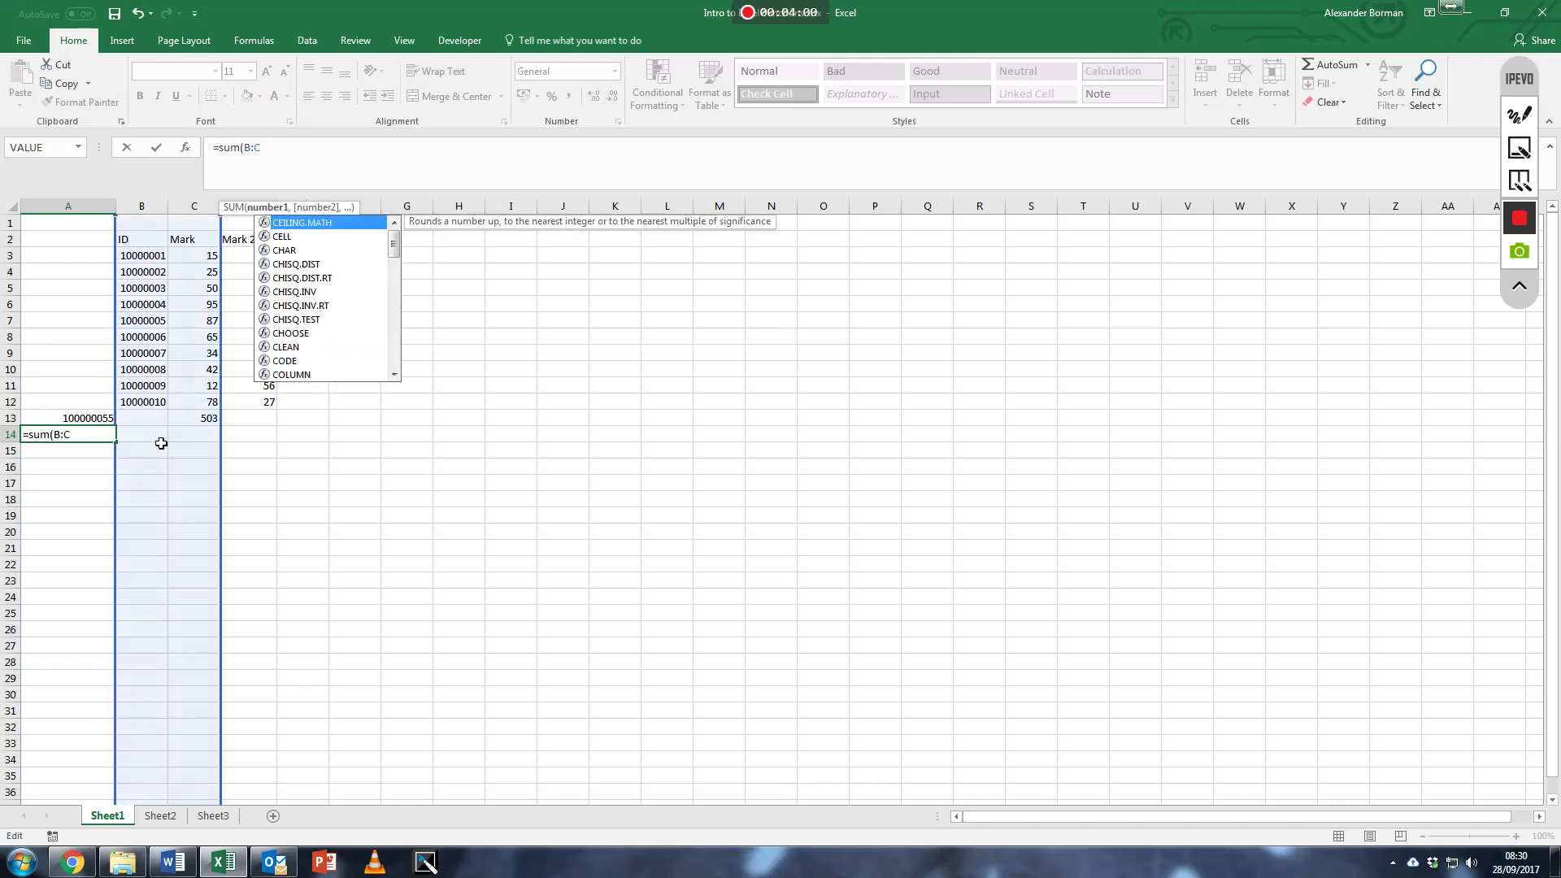
text())
key(Return)
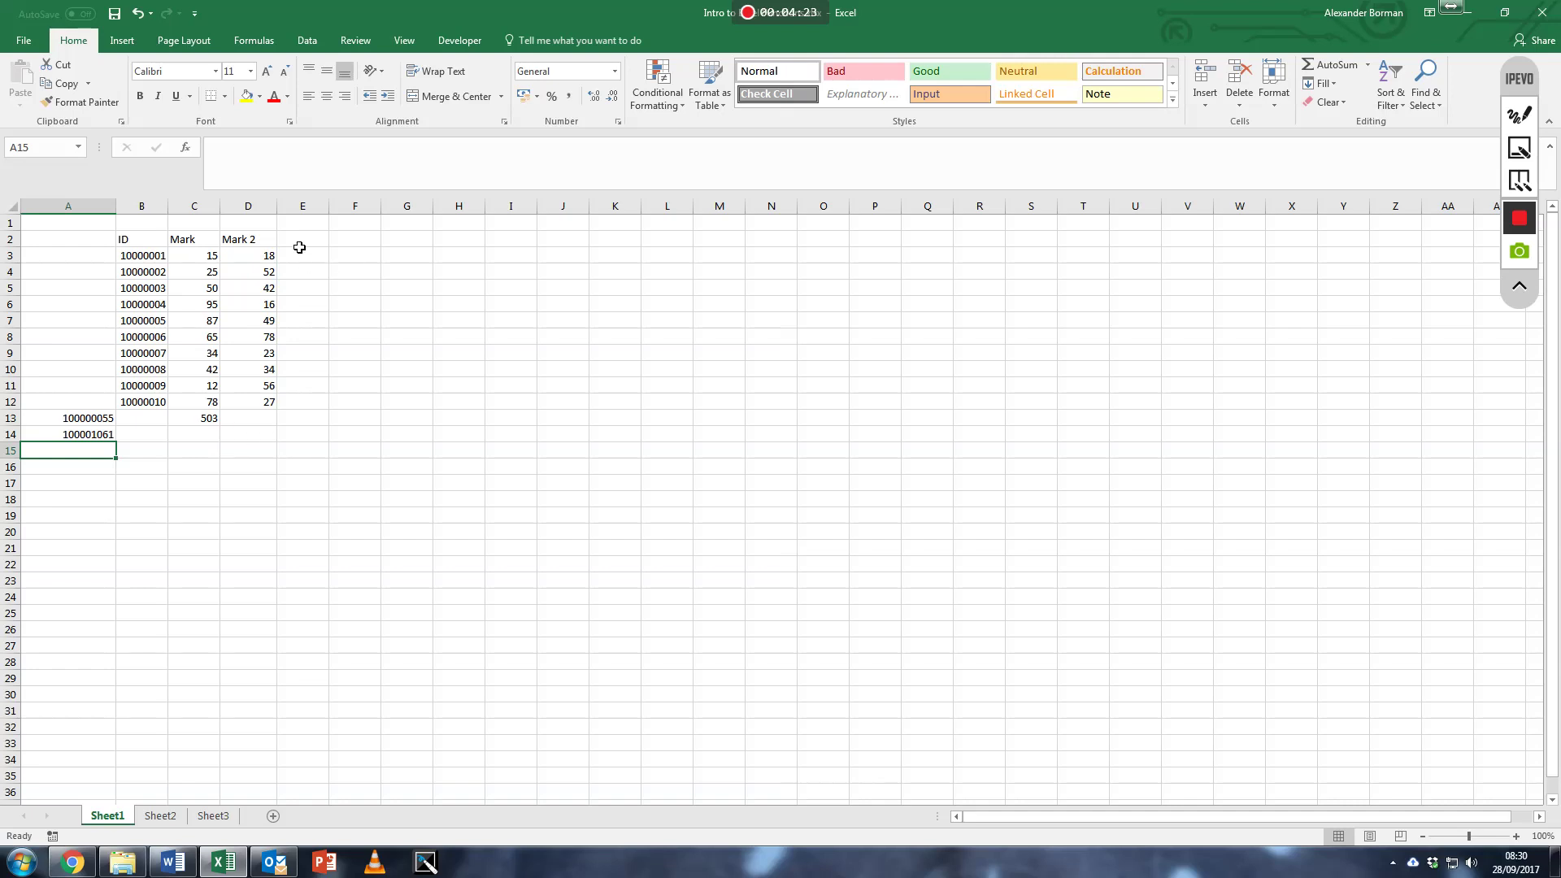
Step: Add the column heading Pass/Fail in E2, beside the Mark 2 heading
click(301, 241)
text(P)
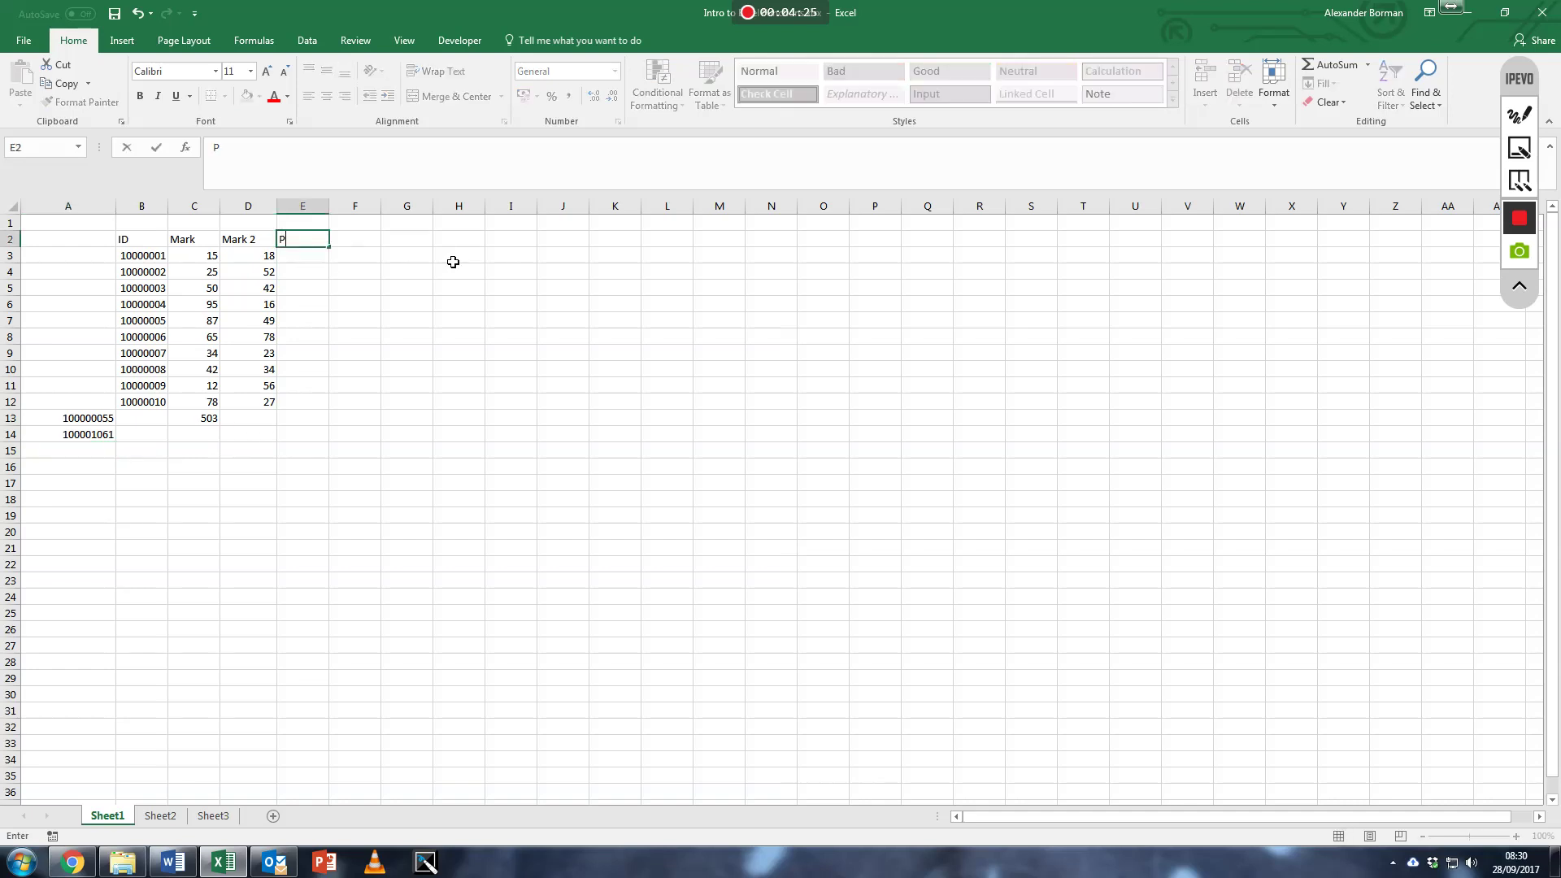
text(ass/Fail)
key(Return)
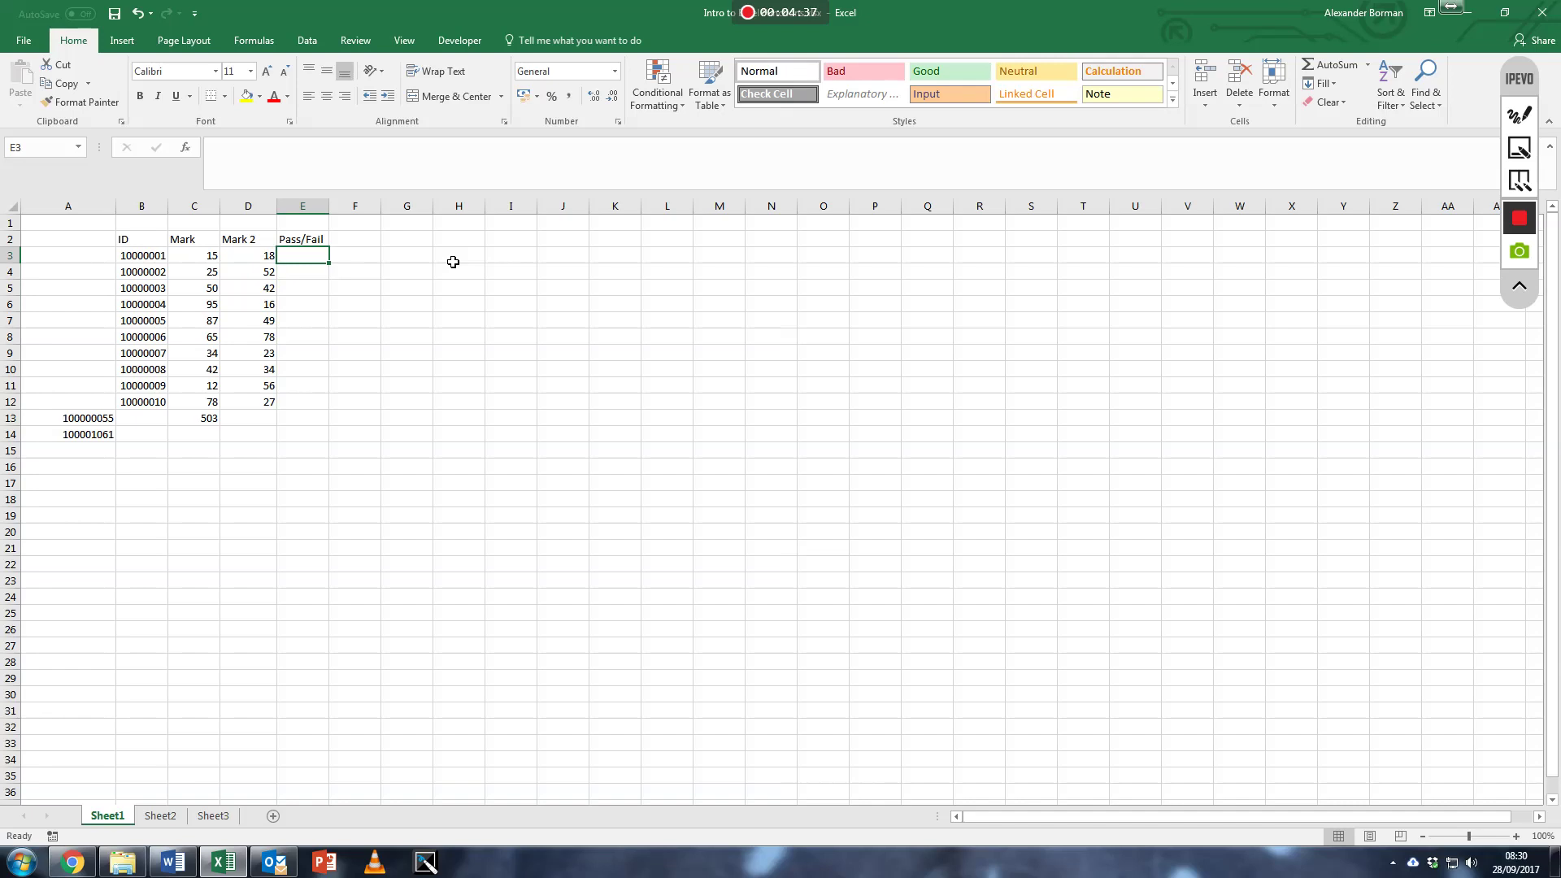
Step: Enter =IF(C3>40,"PASS","FAIL") in E3 to grade the first student's mark
text(=)
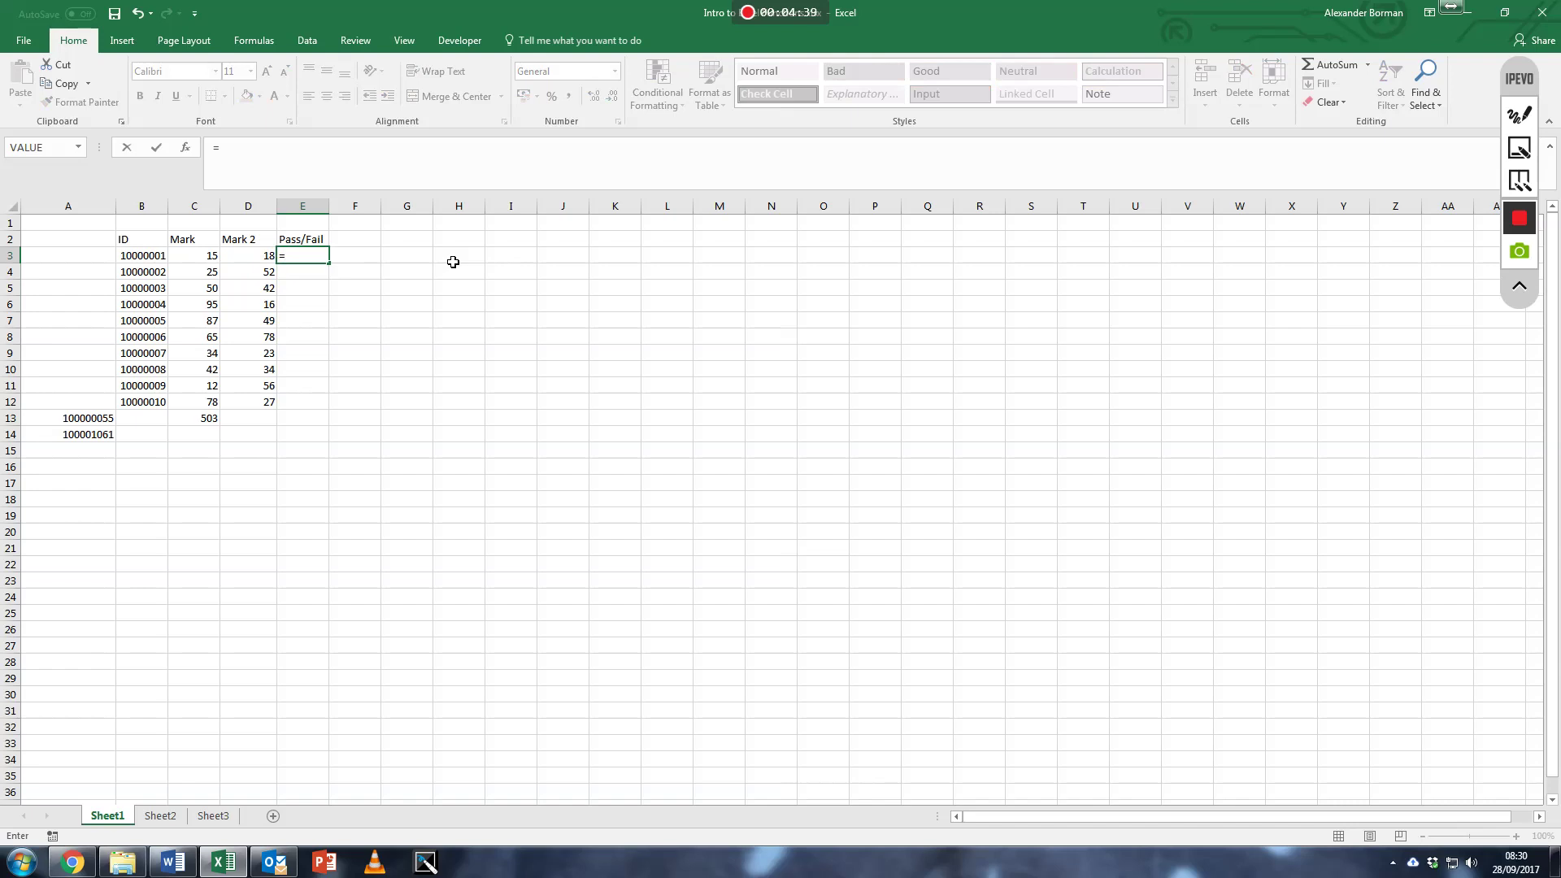
text(if()
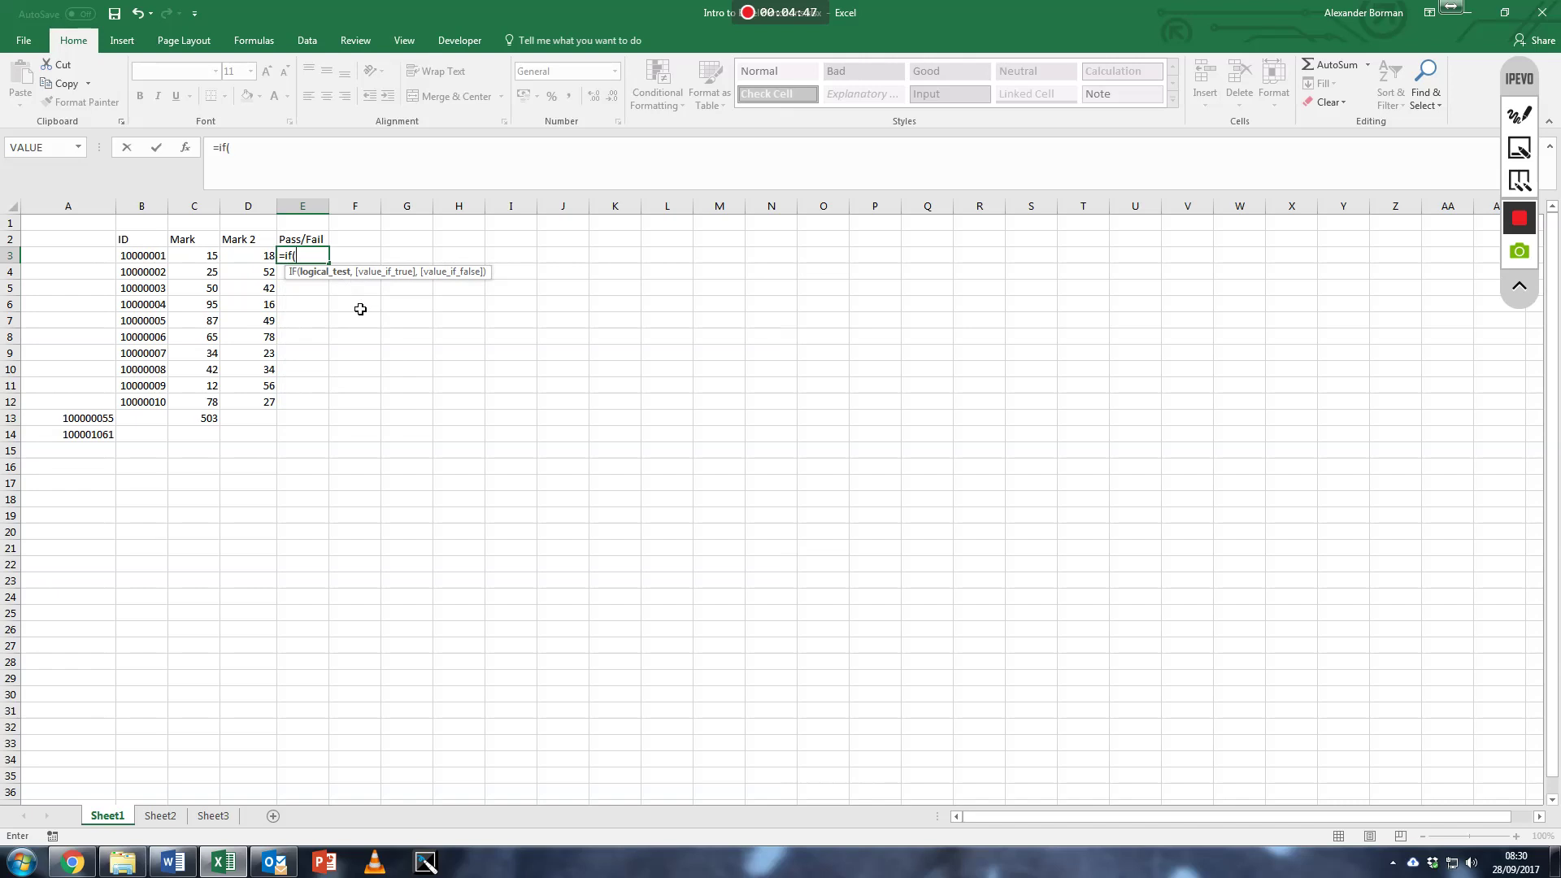
click(215, 258)
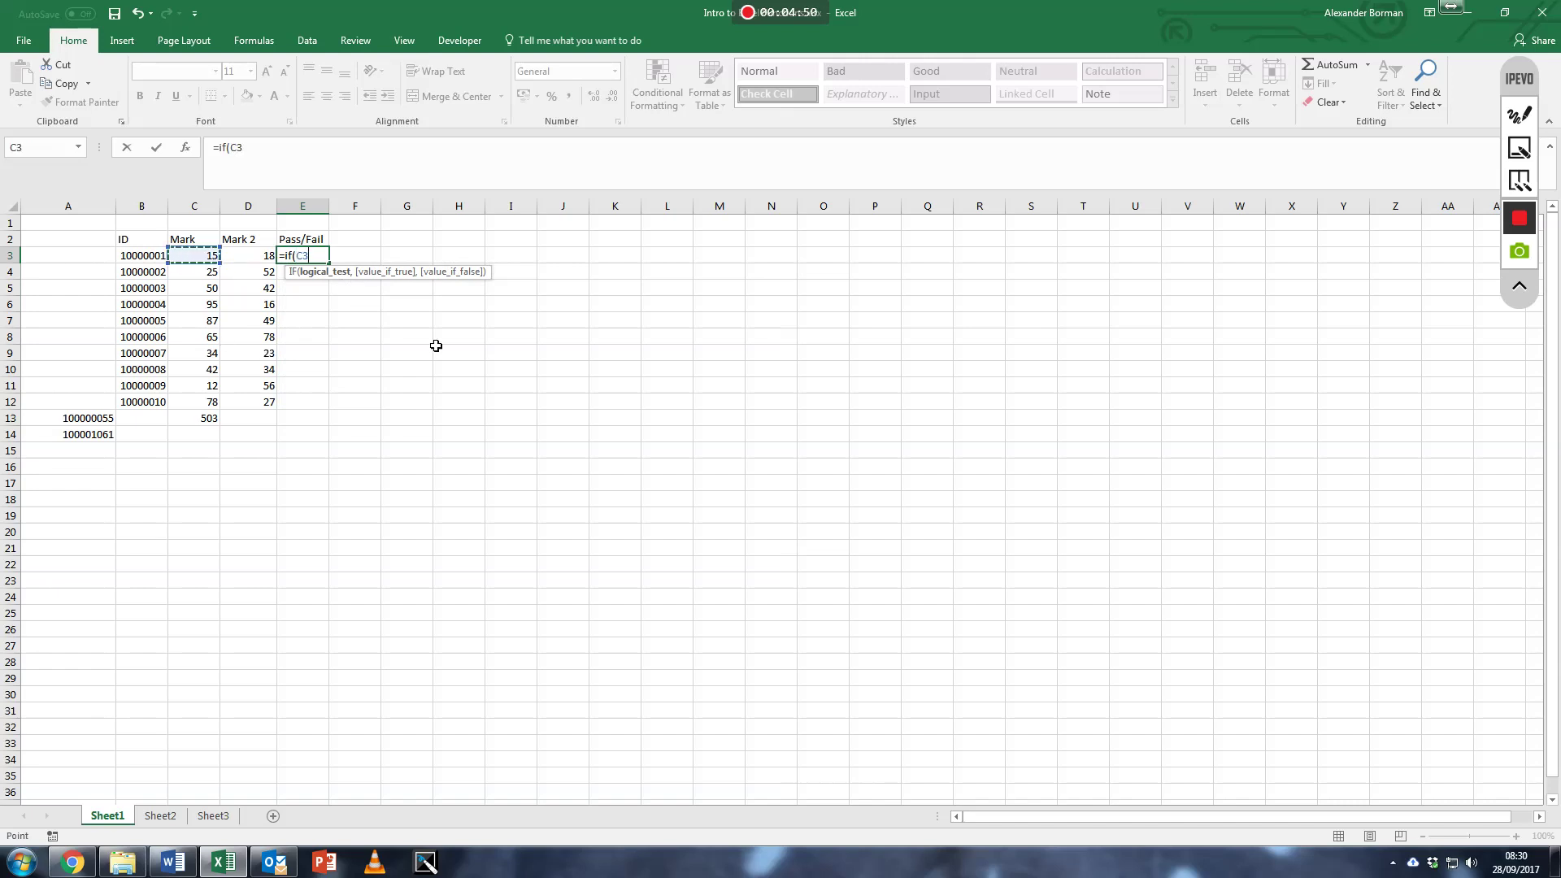
text(>40,)
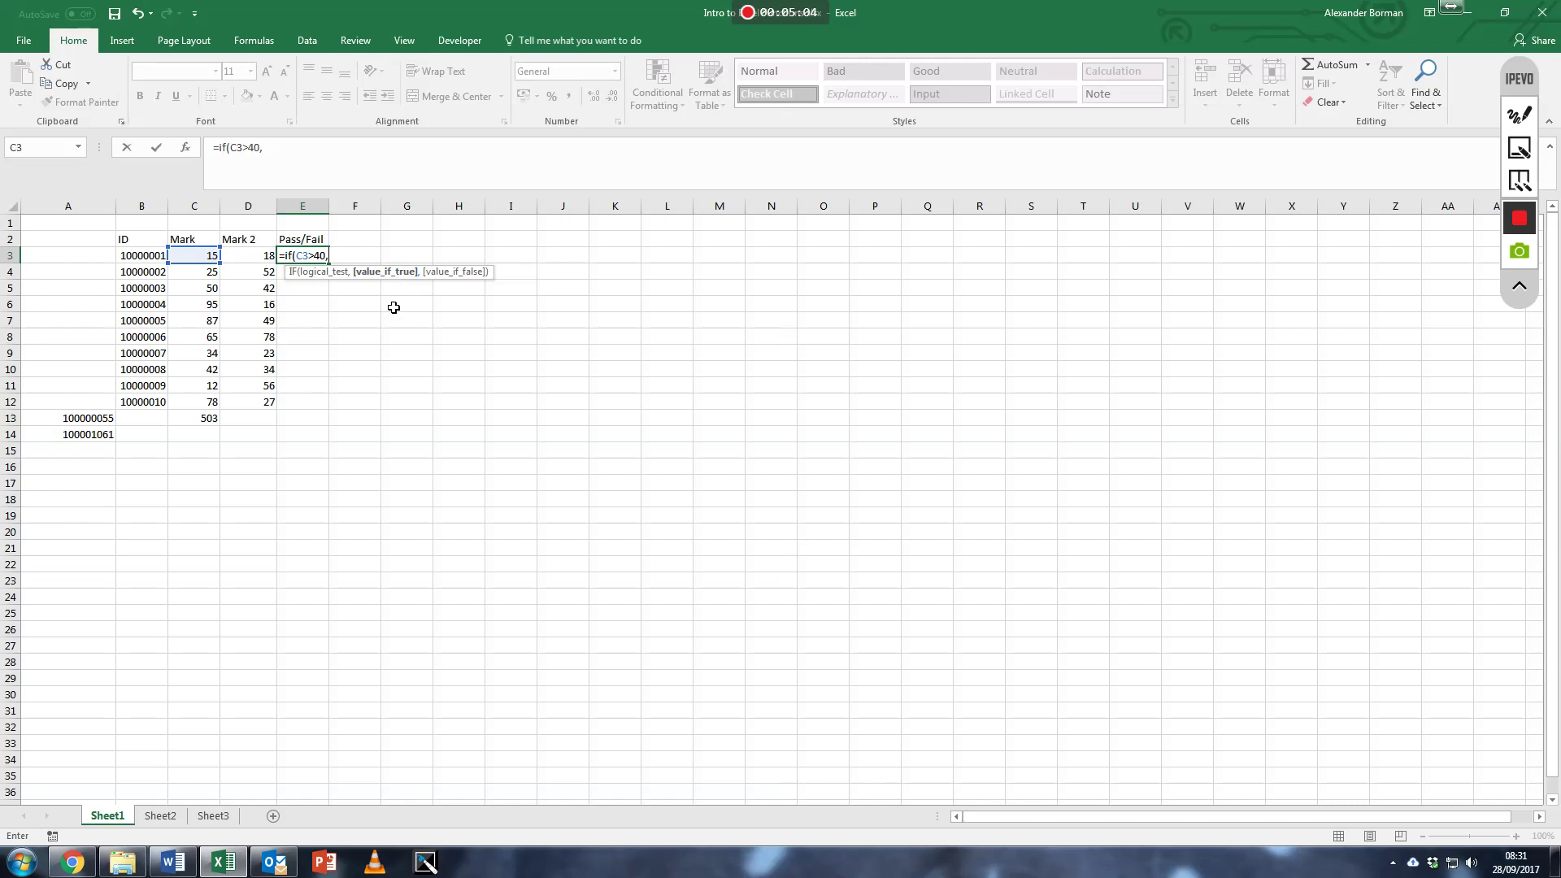
key(BackSpace)
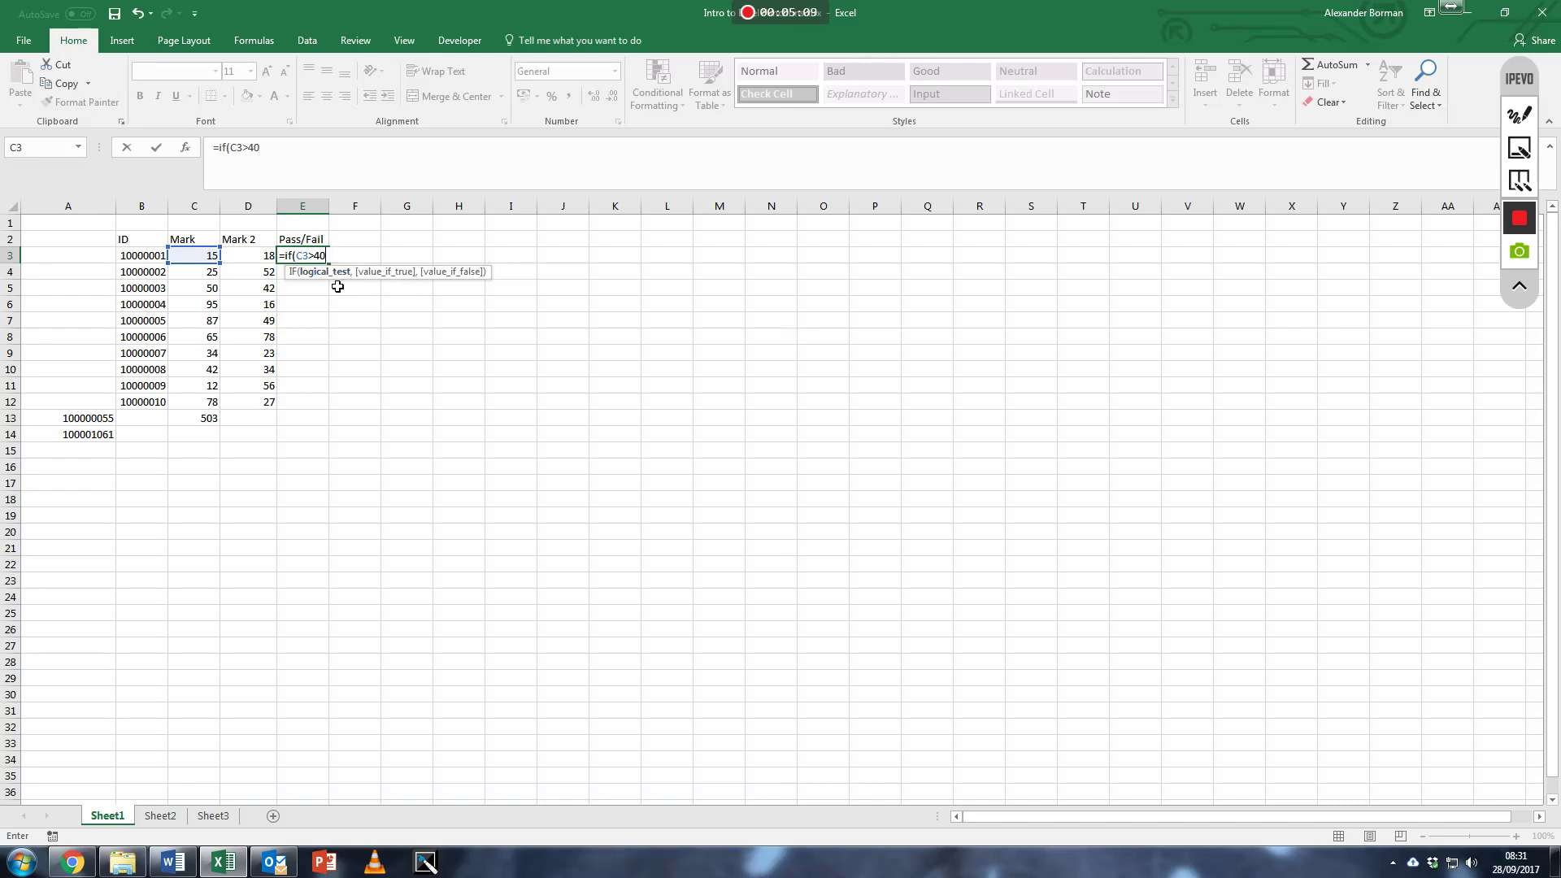
text(,)
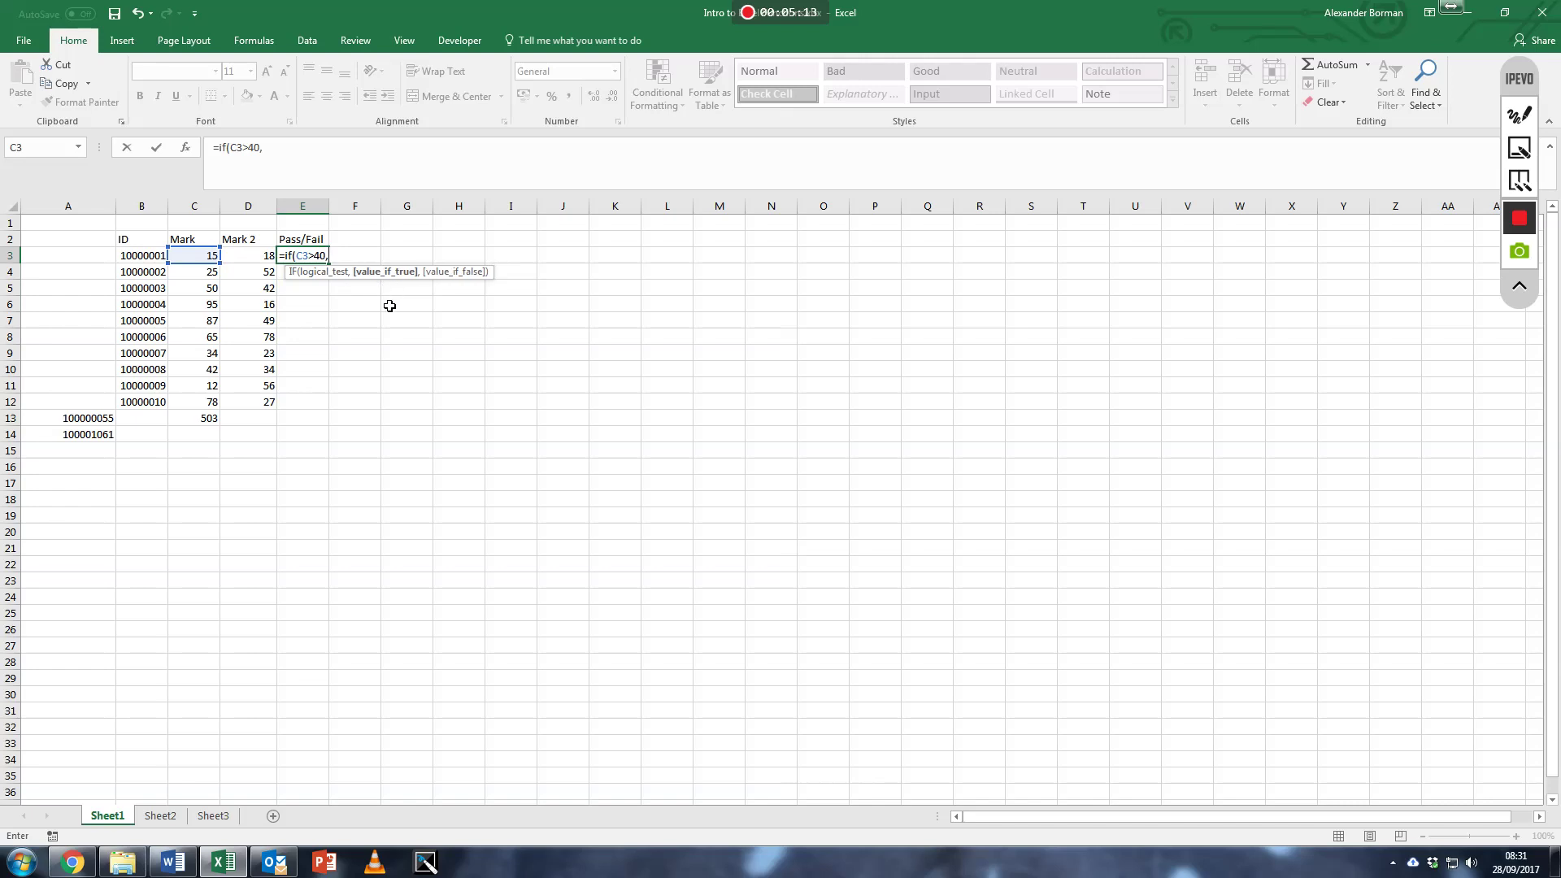
text("PASS",)
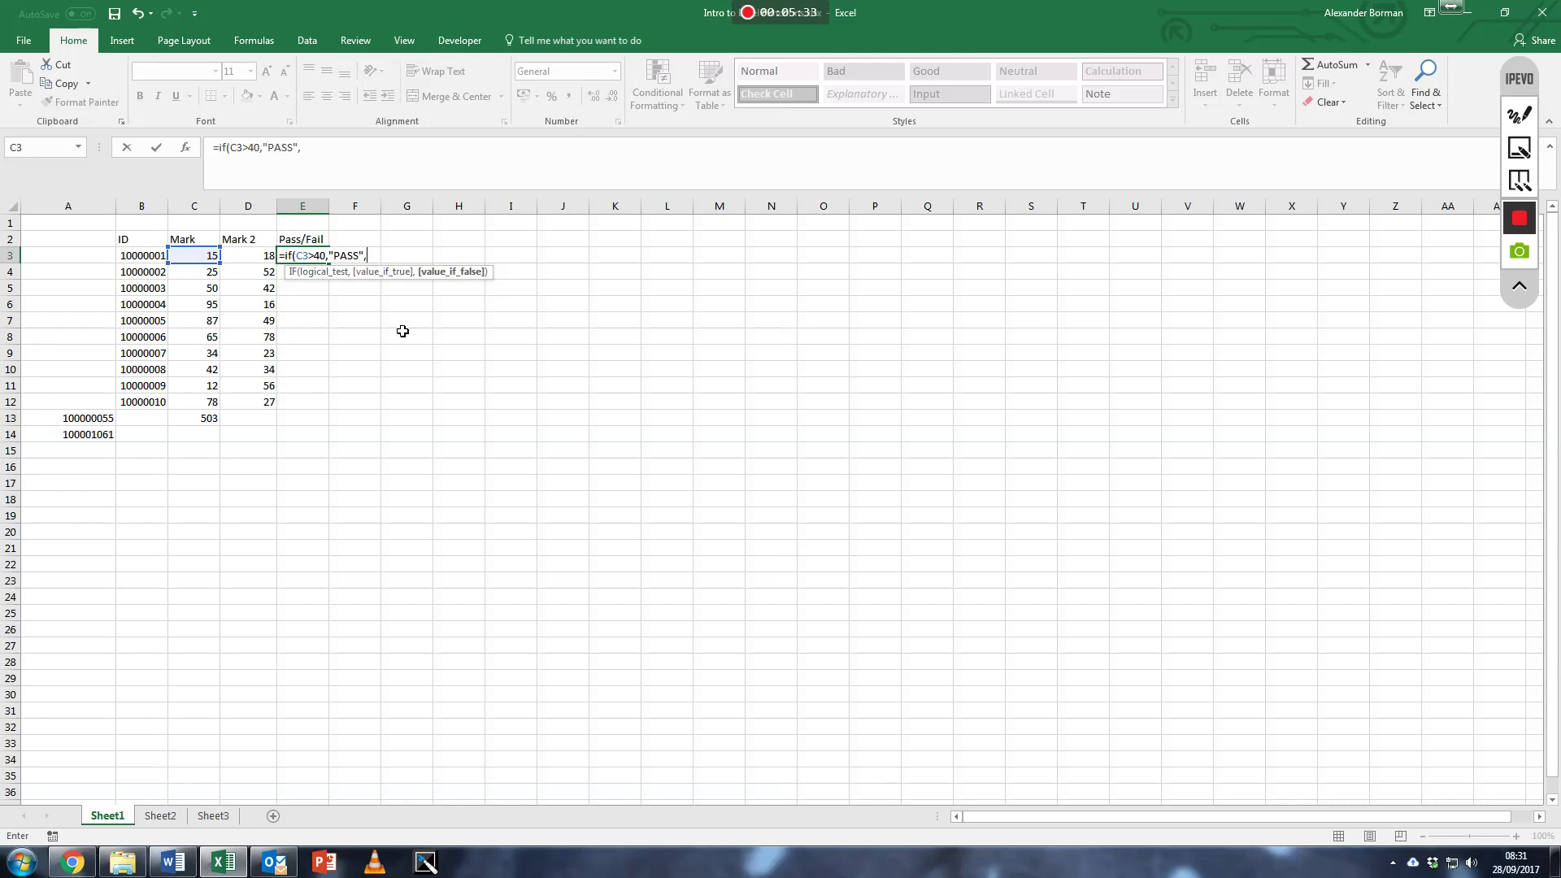
text("FAIL"))
key(Return)
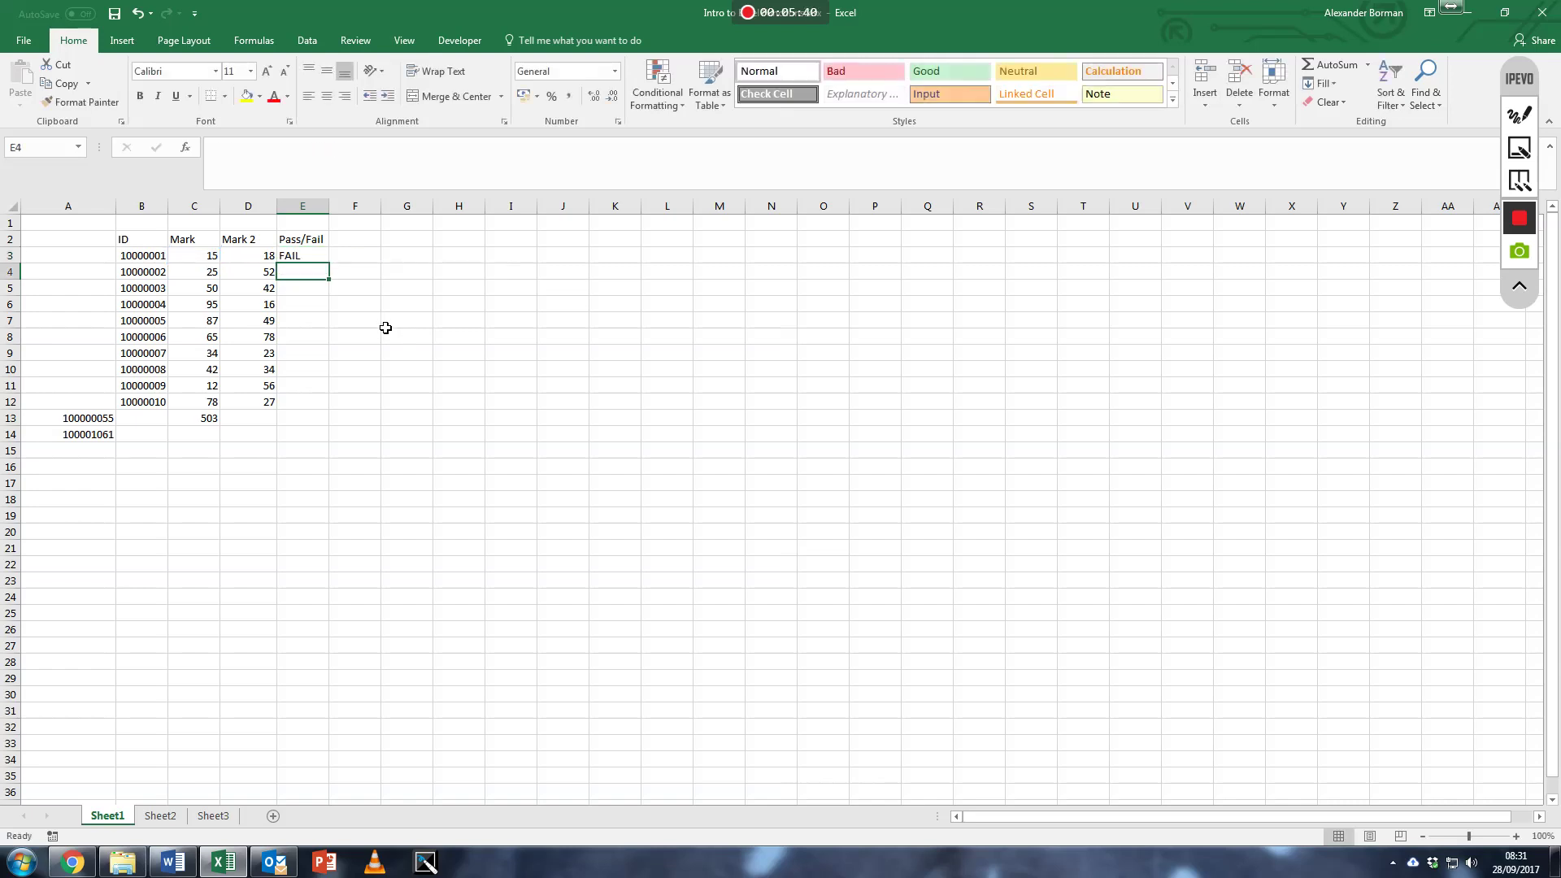
Step: Change the first student's mark in C3 to 40 to test the pass threshold
click(213, 257)
text(40)
key(Return)
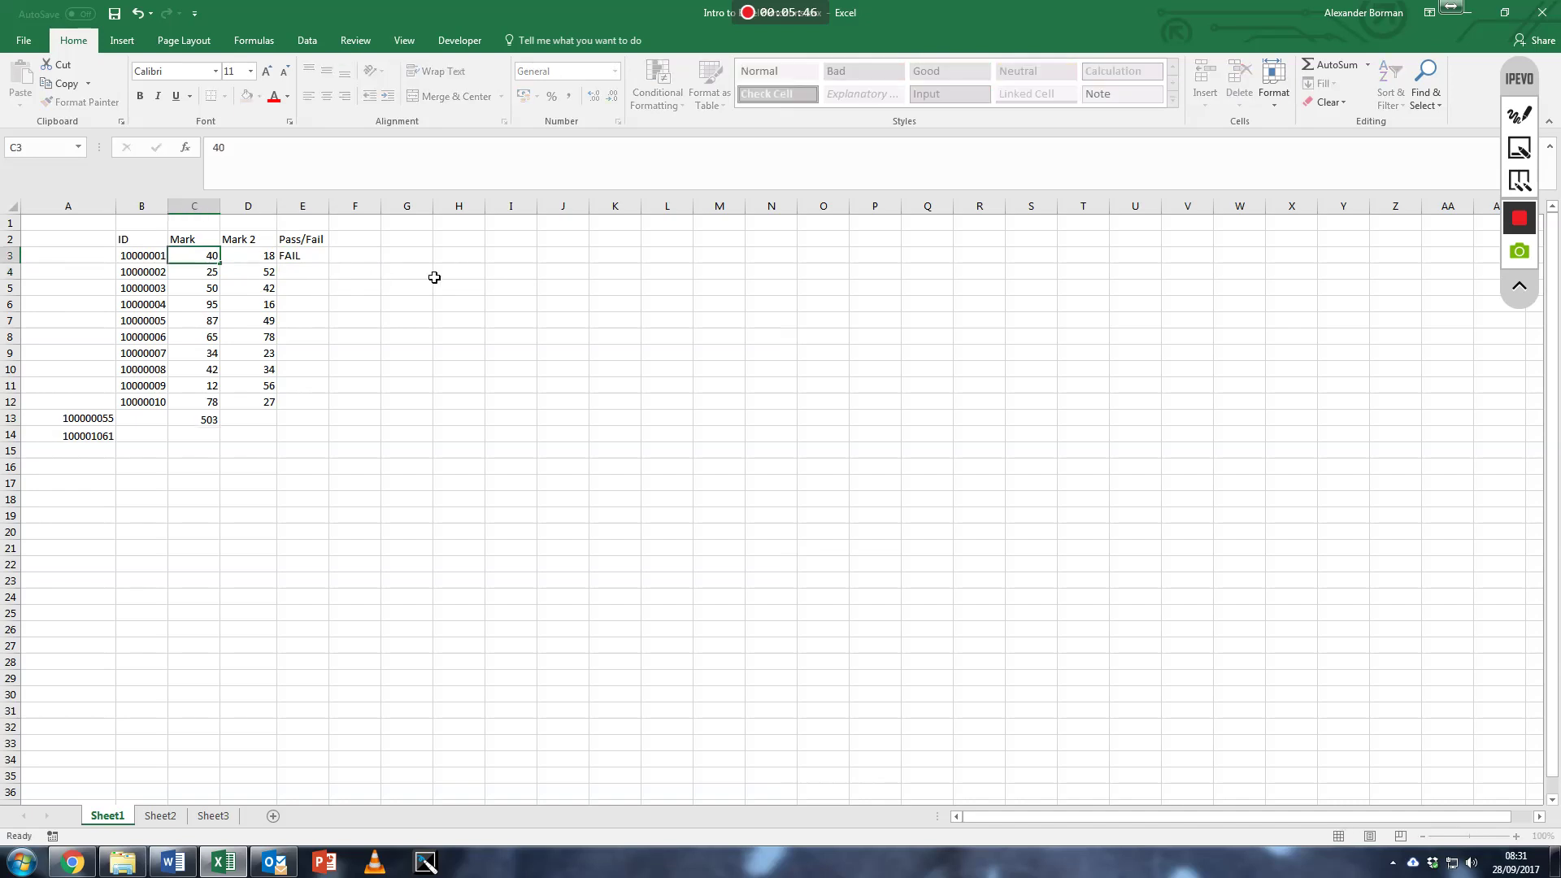
key(Up)
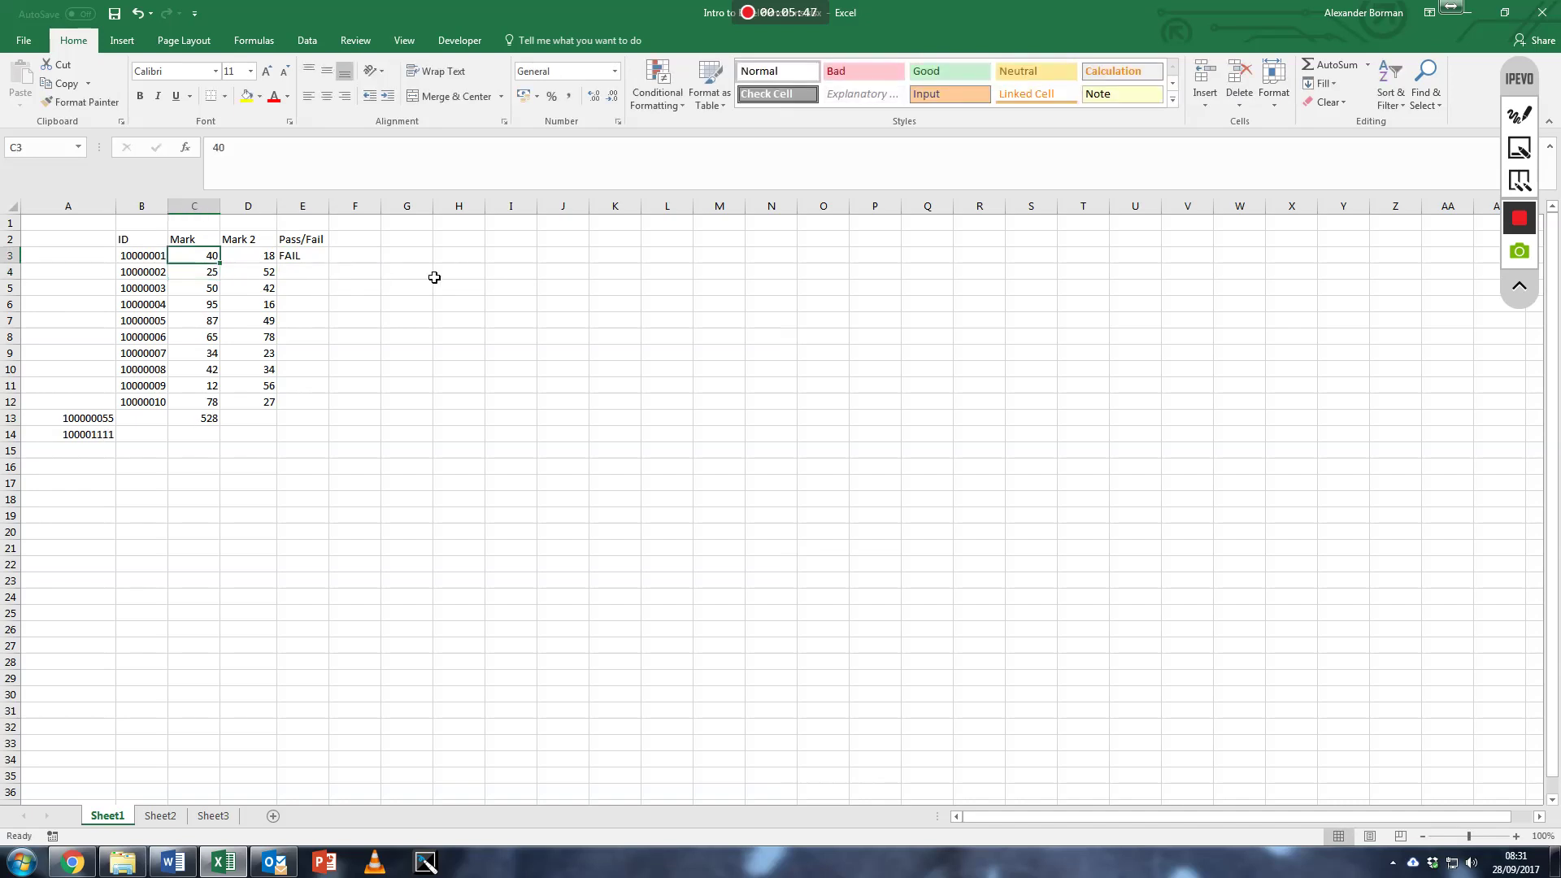
Step: Change the threshold in E3's IF formula to 39, giving =IF(C3>39,"PASS","FAIL")
click(315, 261)
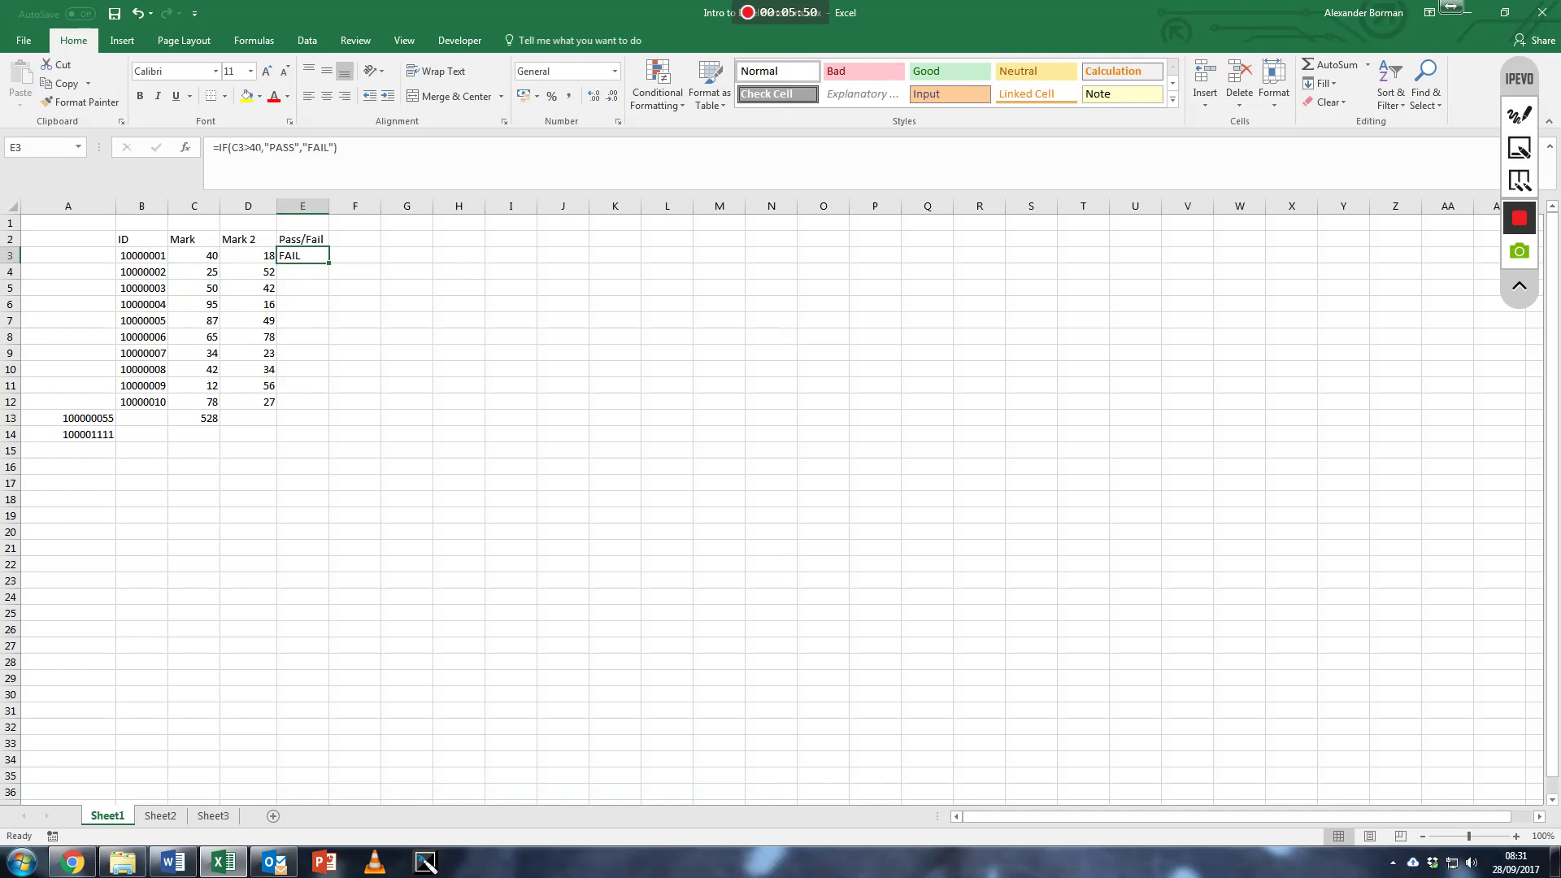
click(262, 147)
key(BackSpace)
key(BackSpace)
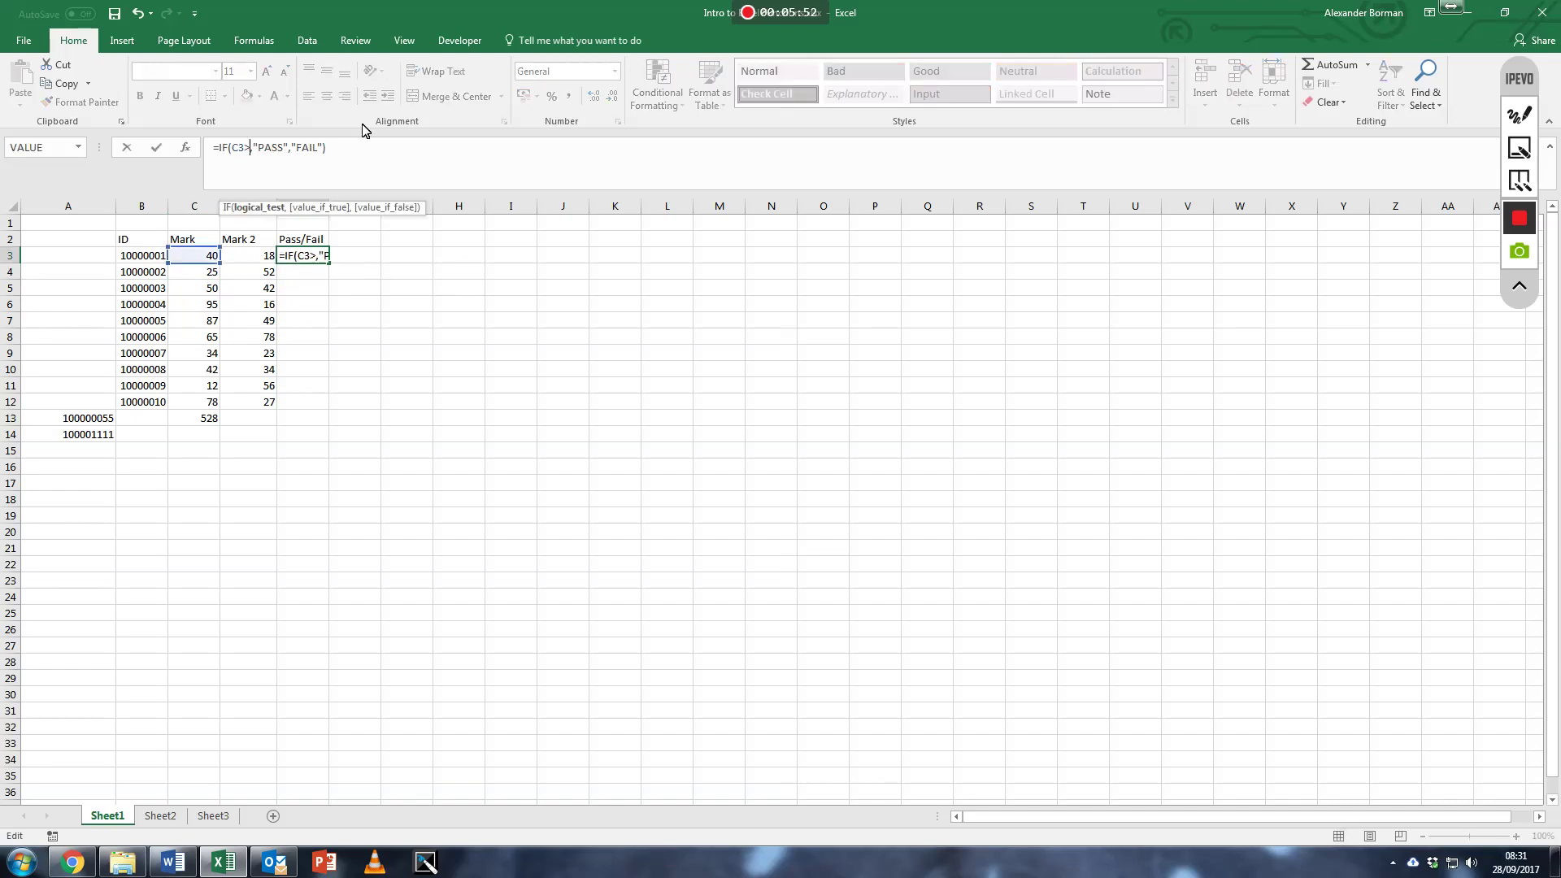
text(39)
key(Return)
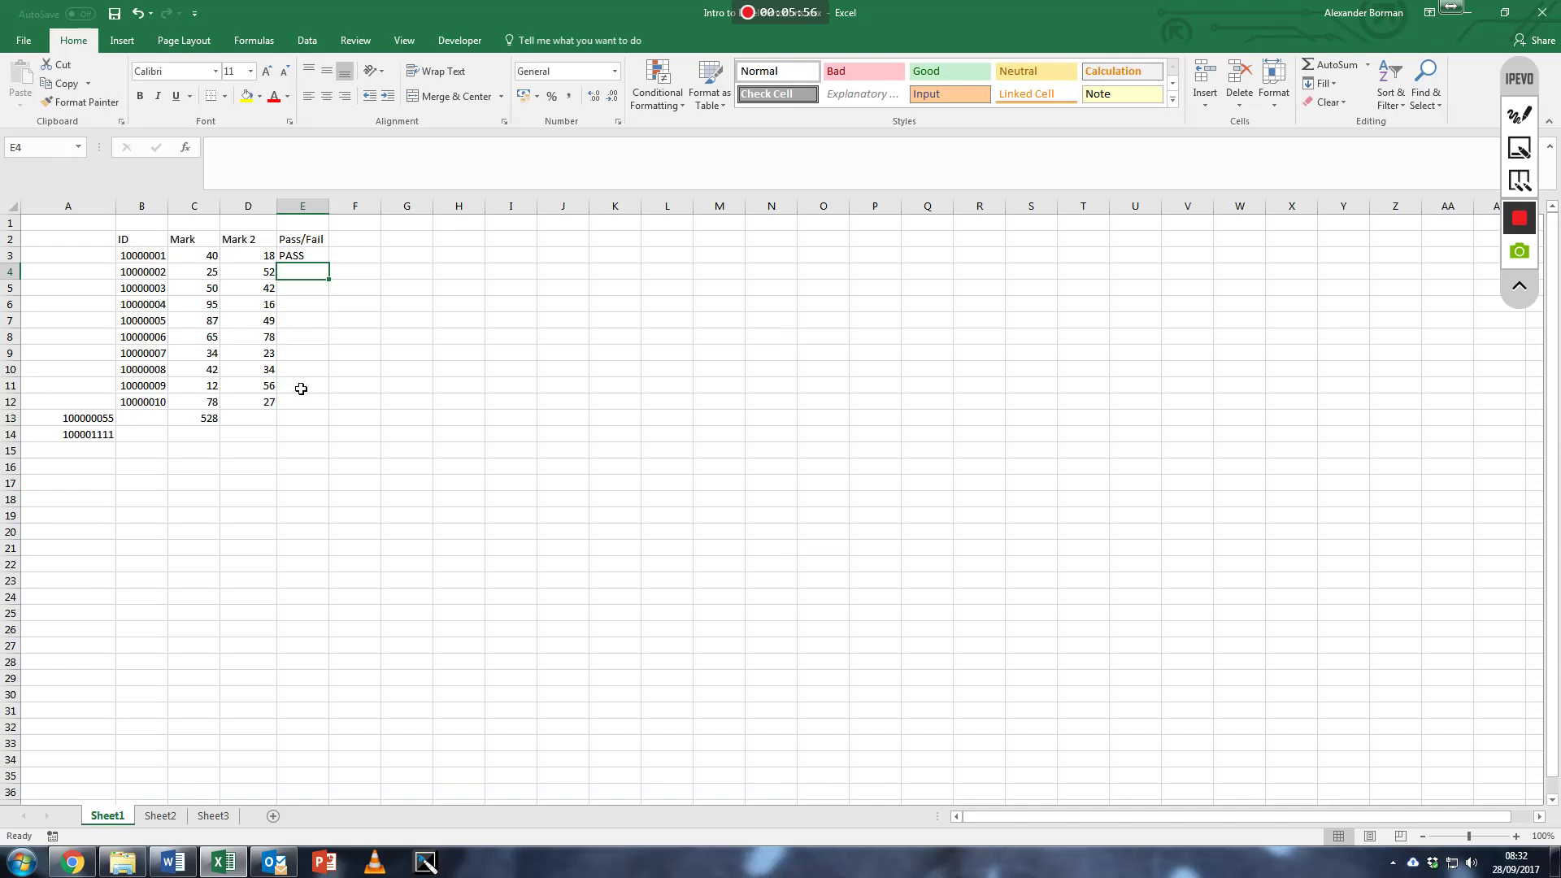
Step: Review the C3 reference in E3's IF formula and fill the formula down to E12
click(302, 255)
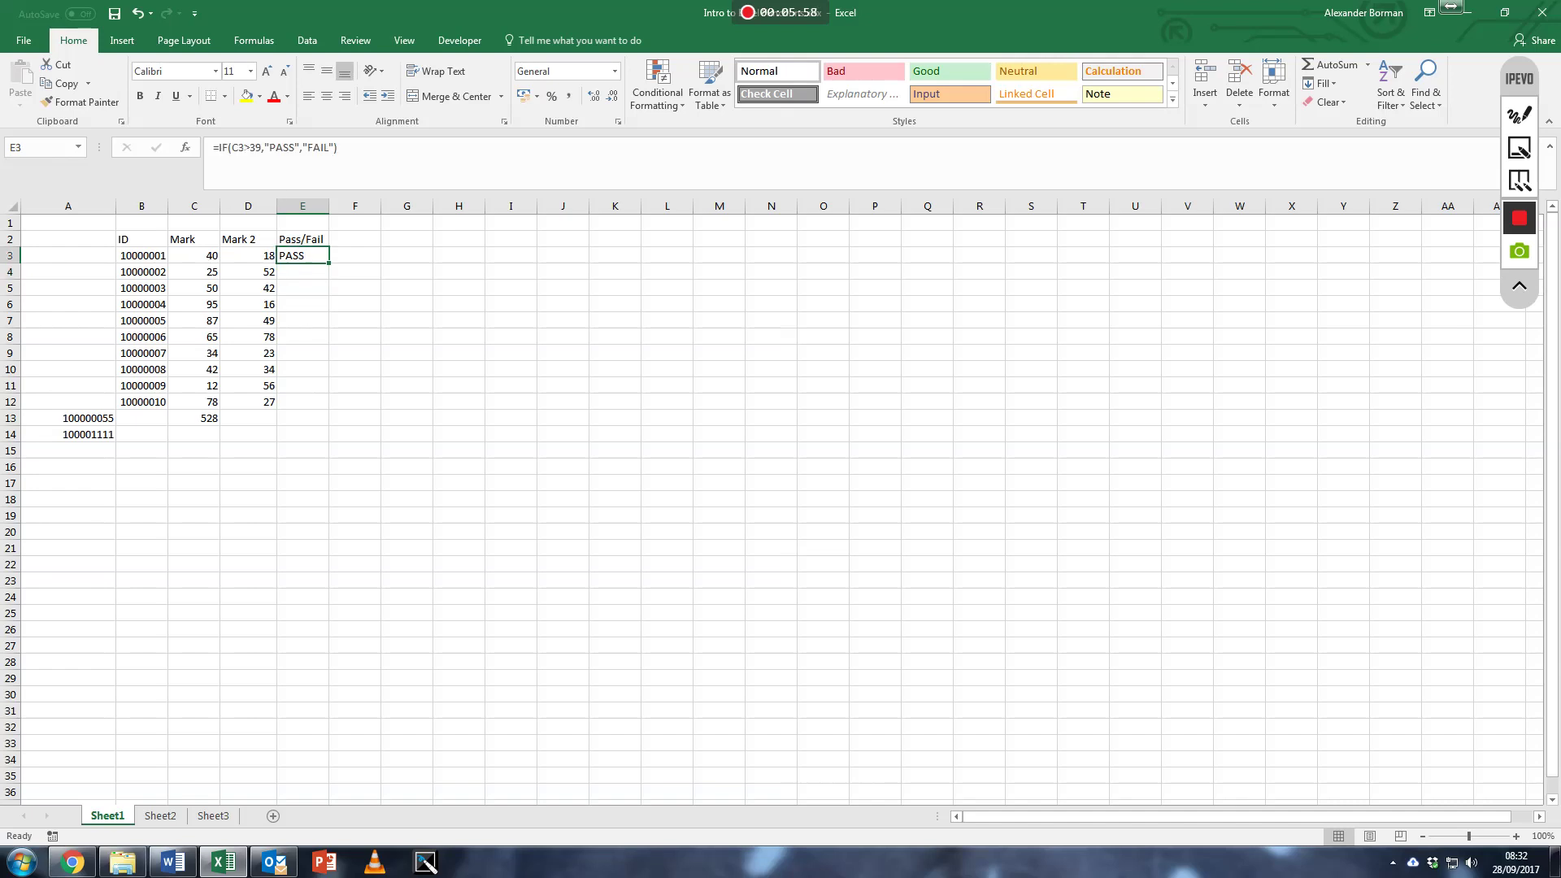
click(244, 147)
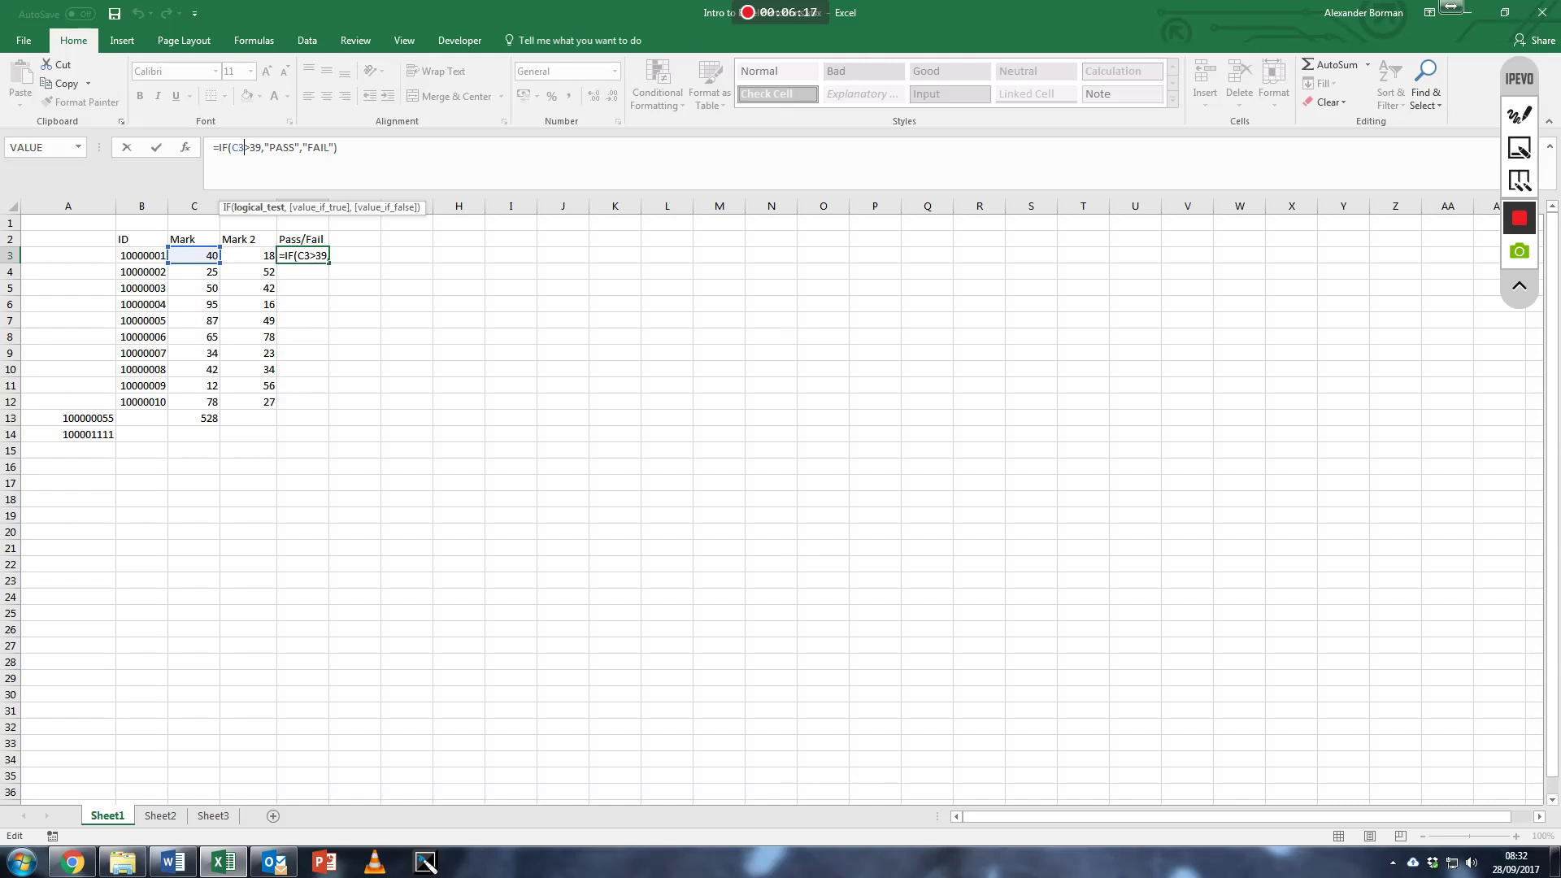
key(Return)
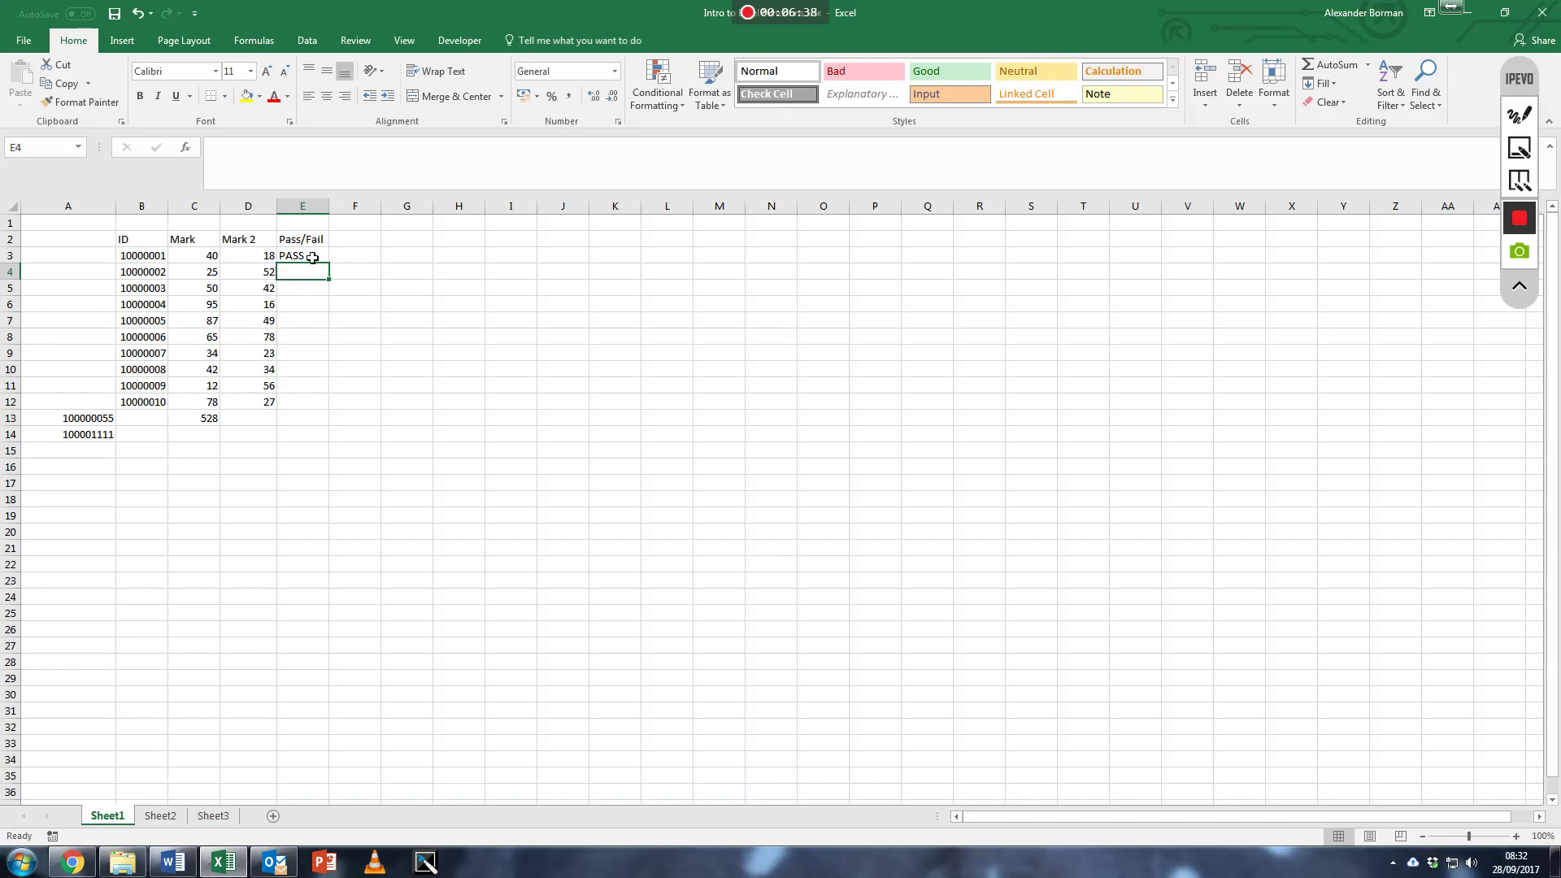
click(313, 259)
drag(337, 272, 339, 415)
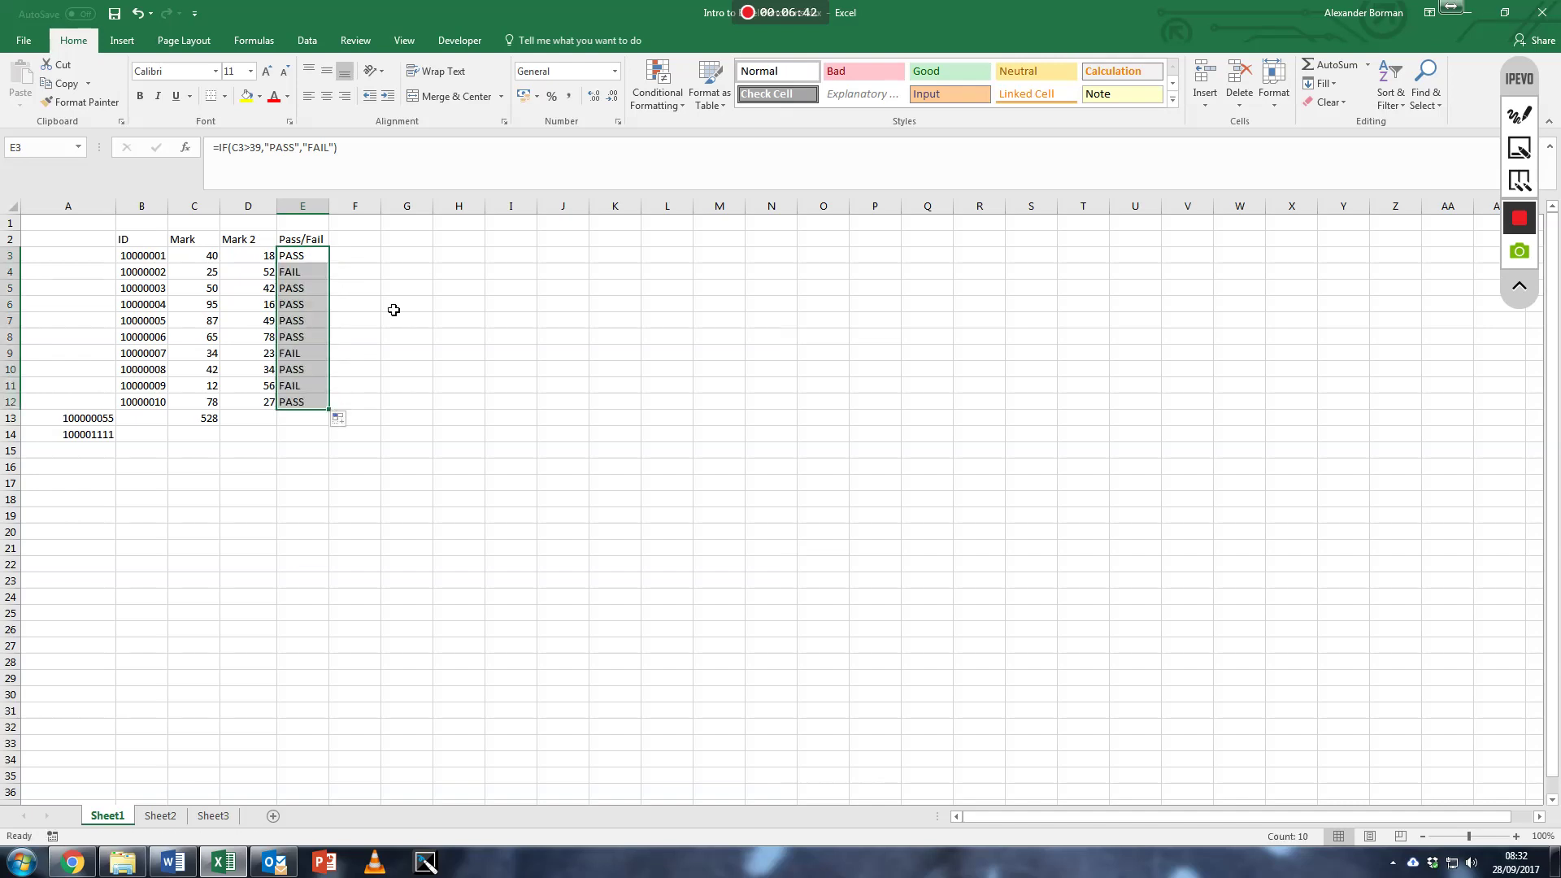
Step: Inspect the copied IF formulas in E4 and E12 to check which mark cells they reference
click(376, 289)
click(293, 255)
drag(336, 271, 313, 261)
click(296, 271)
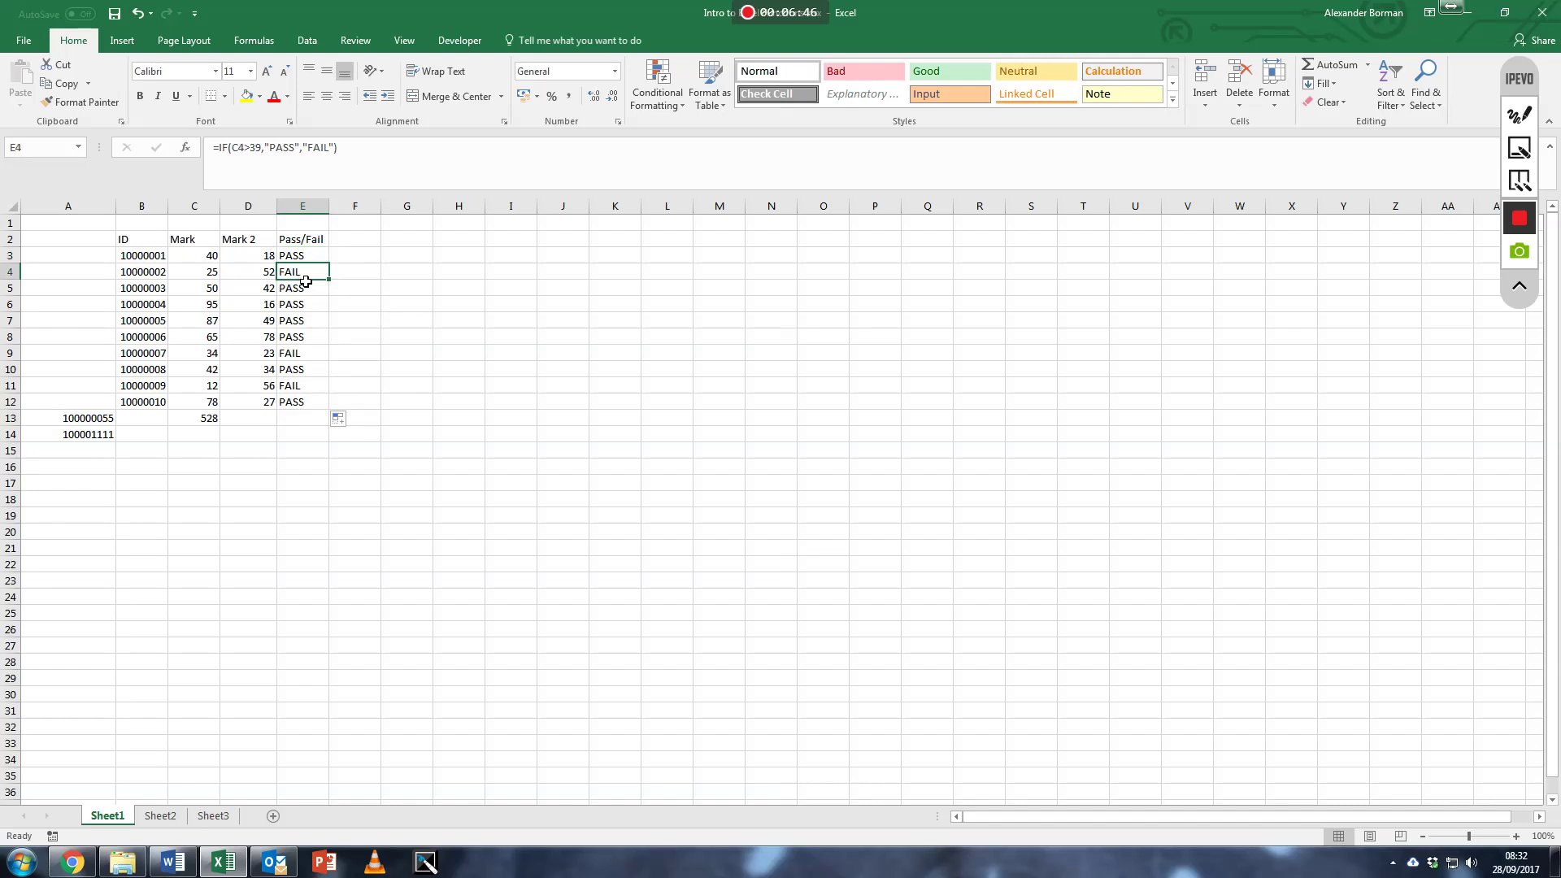
double_click(297, 273)
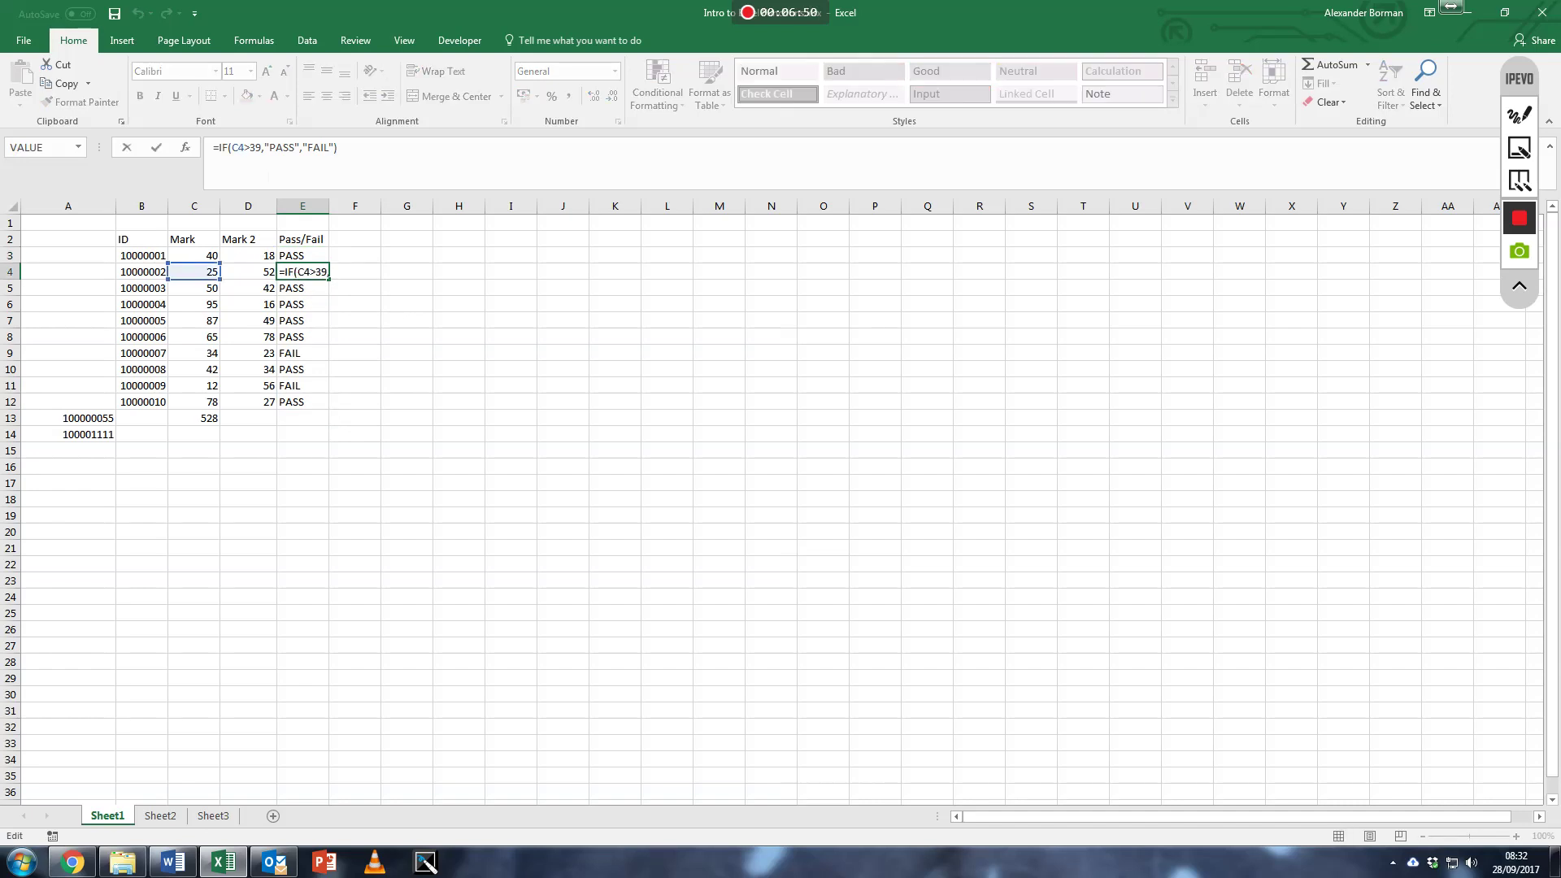
key(Escape)
click(285, 435)
click(322, 400)
double_click(322, 400)
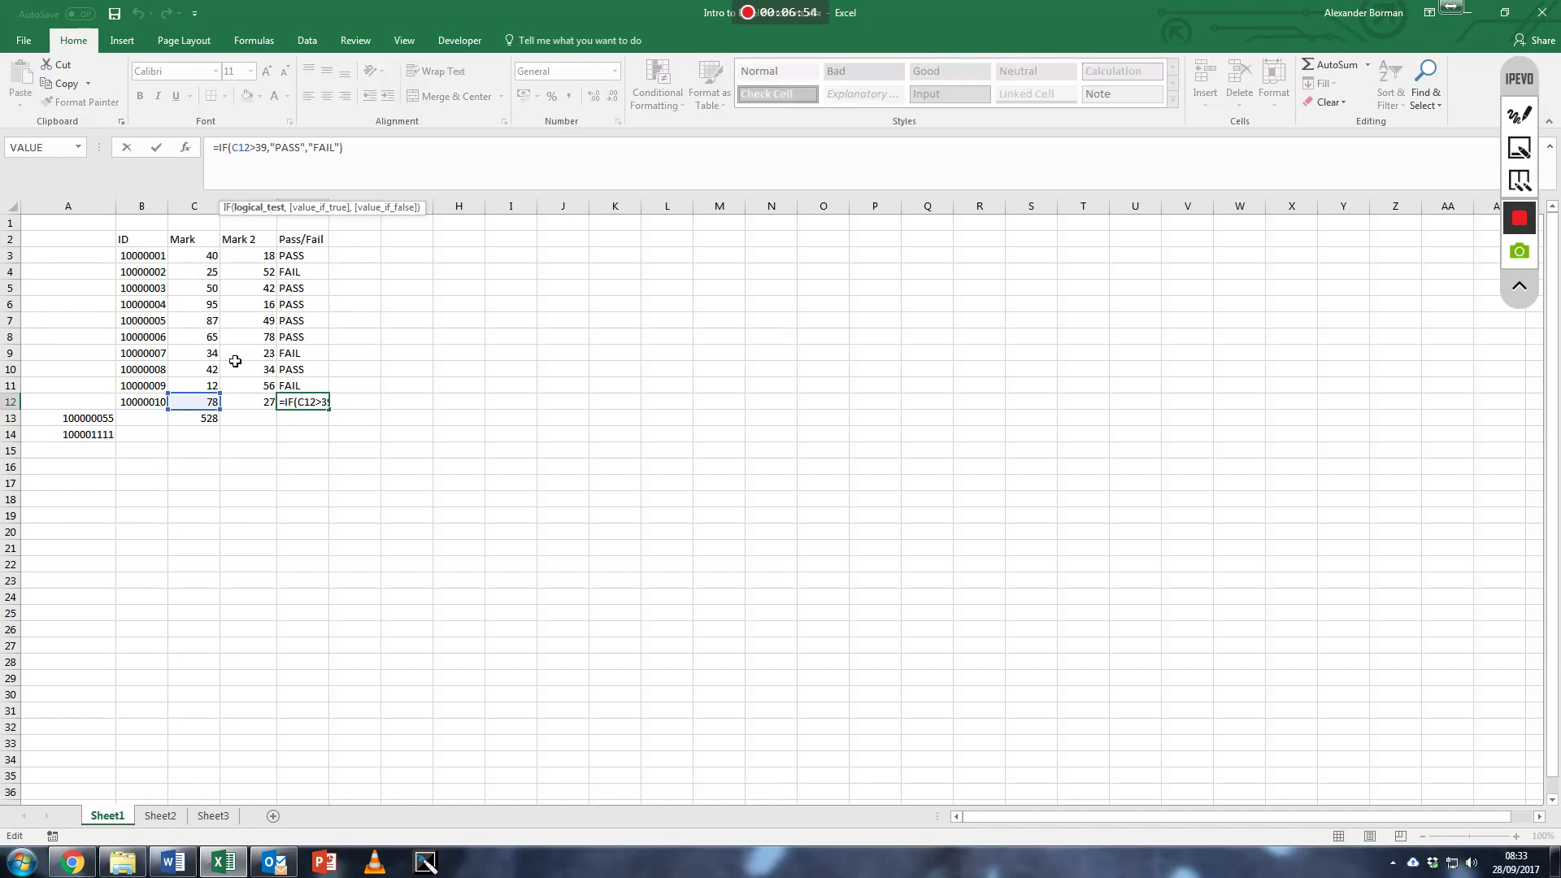
click(245, 448)
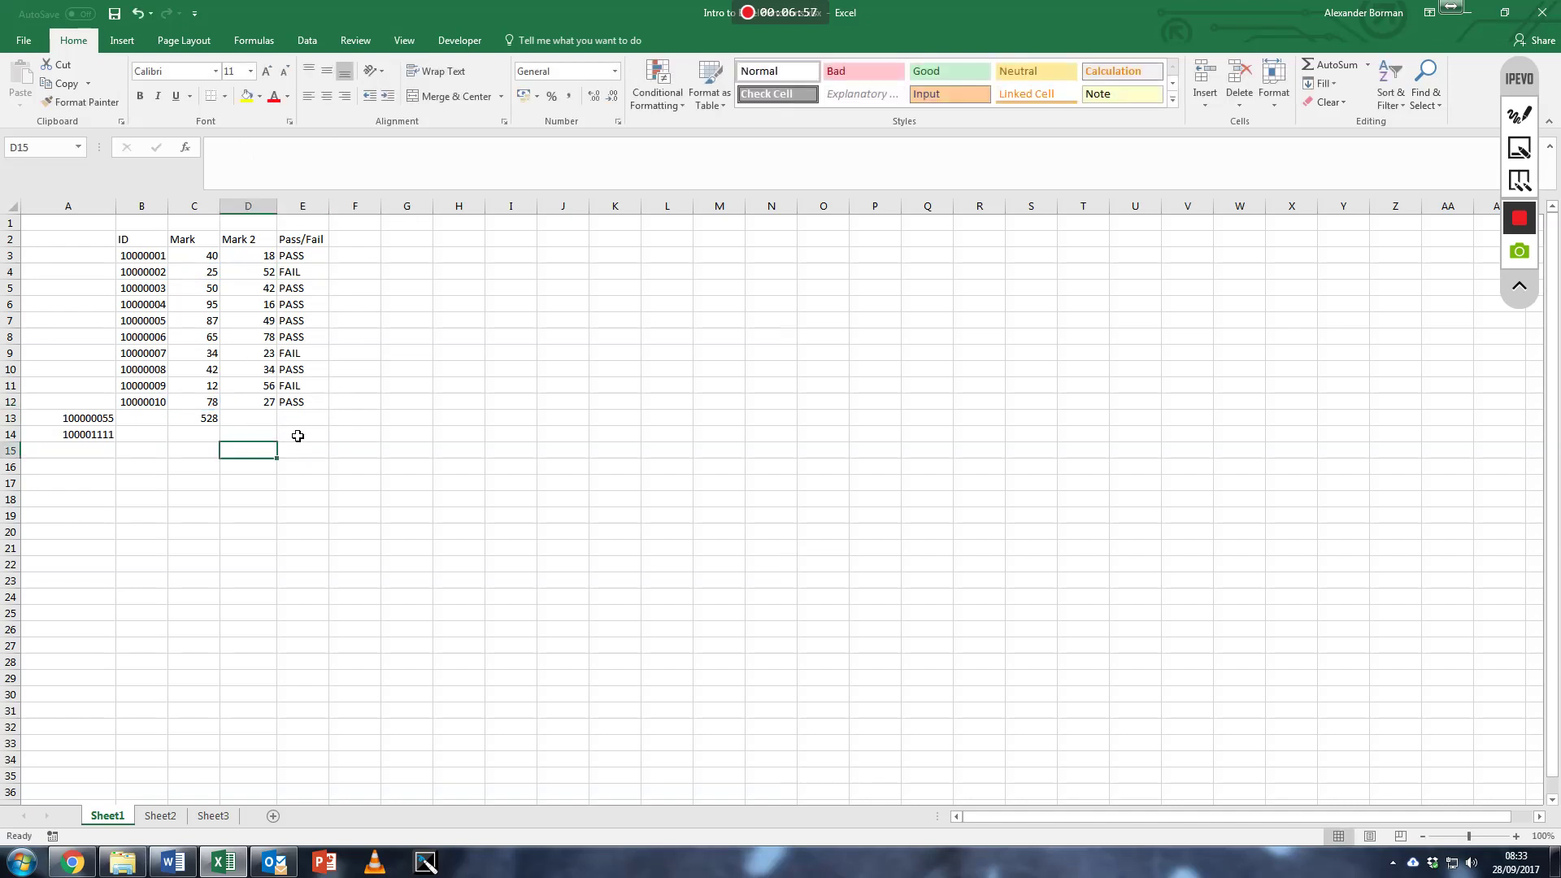
Step: Enter the fifth student's ID in B26 as the value to look up, and compare it with the ID in B7
click(188, 476)
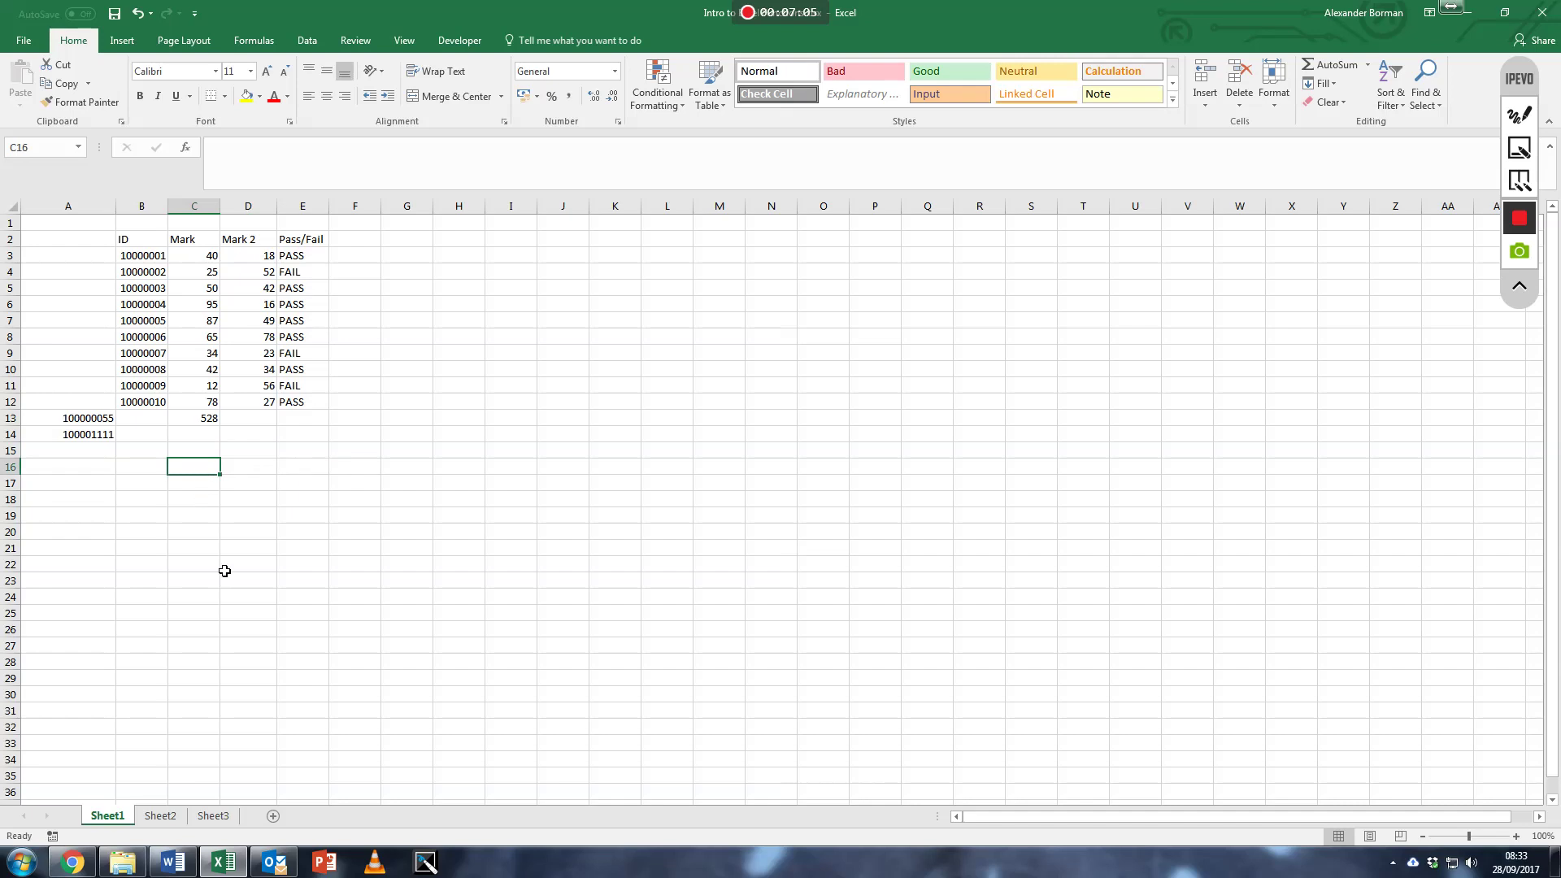
click(209, 637)
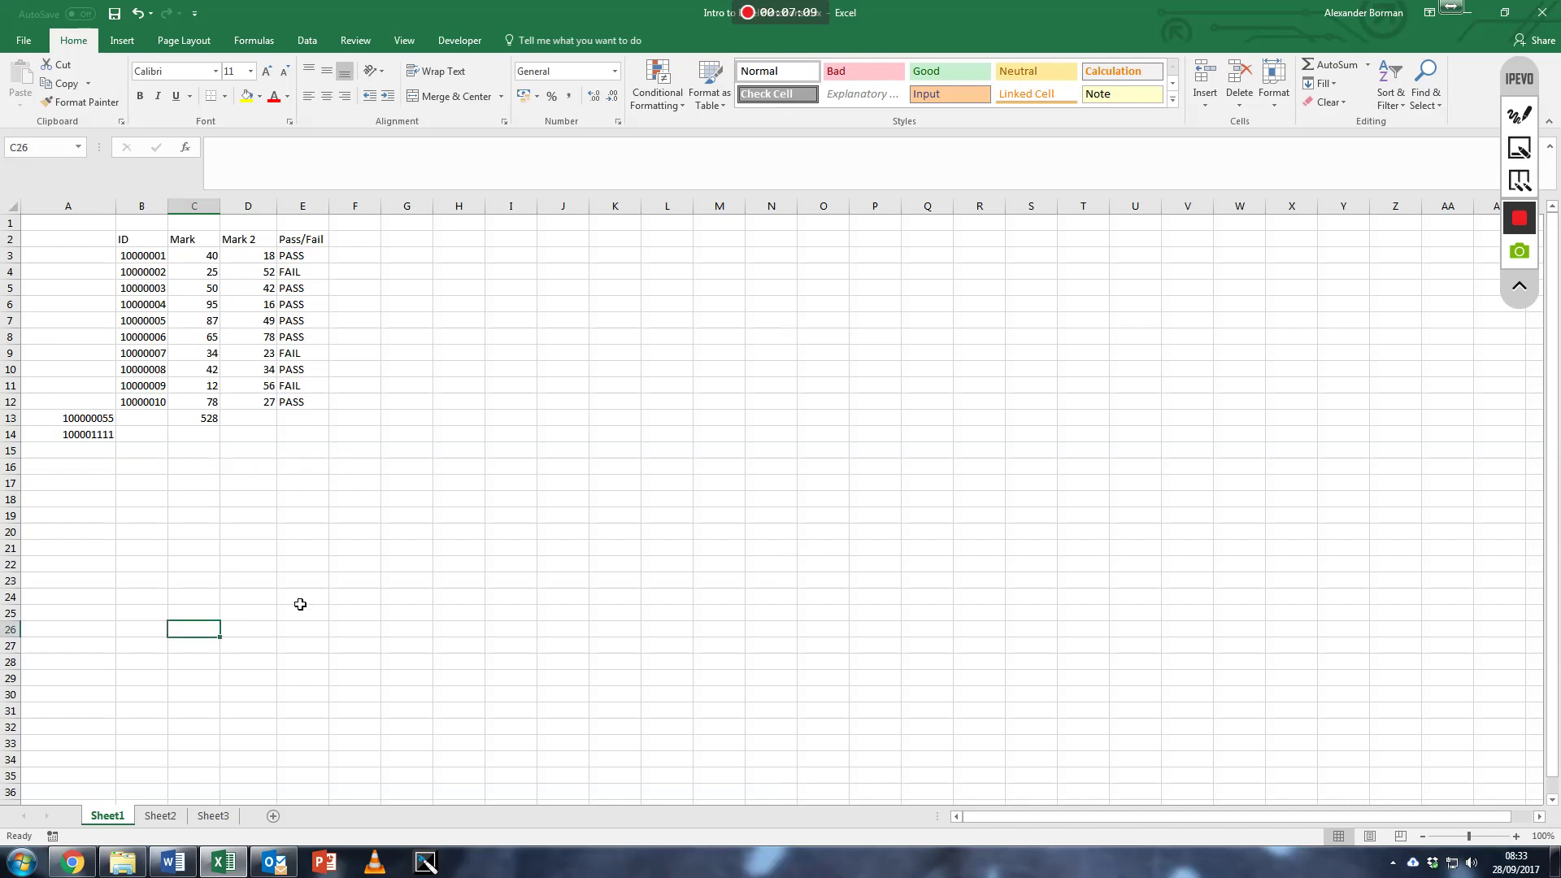
key(Left)
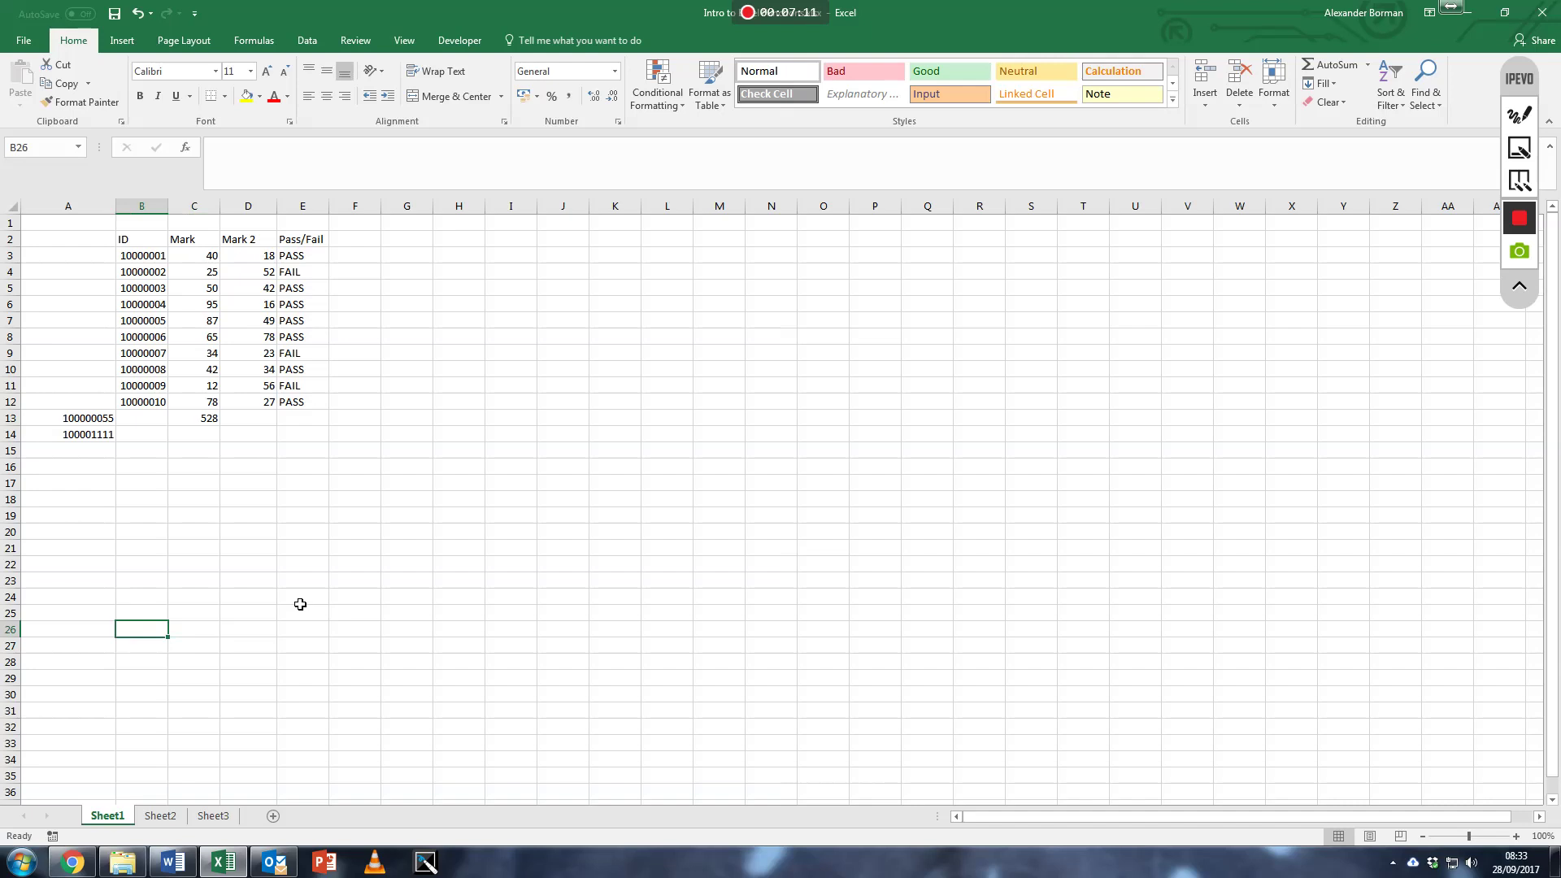
text(10000005)
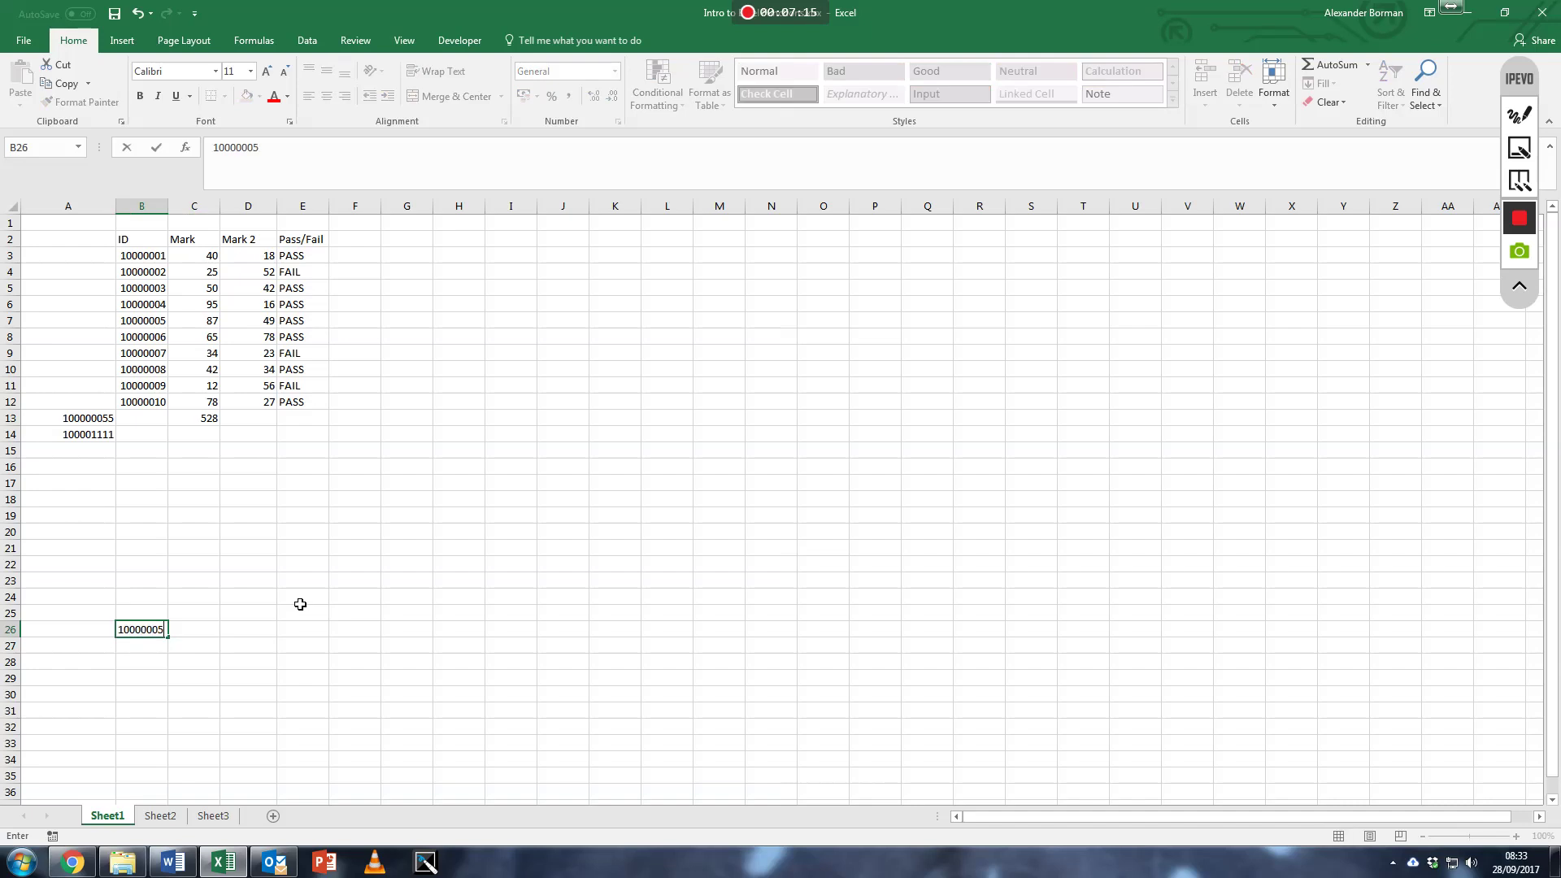
key(ctrl+Return)
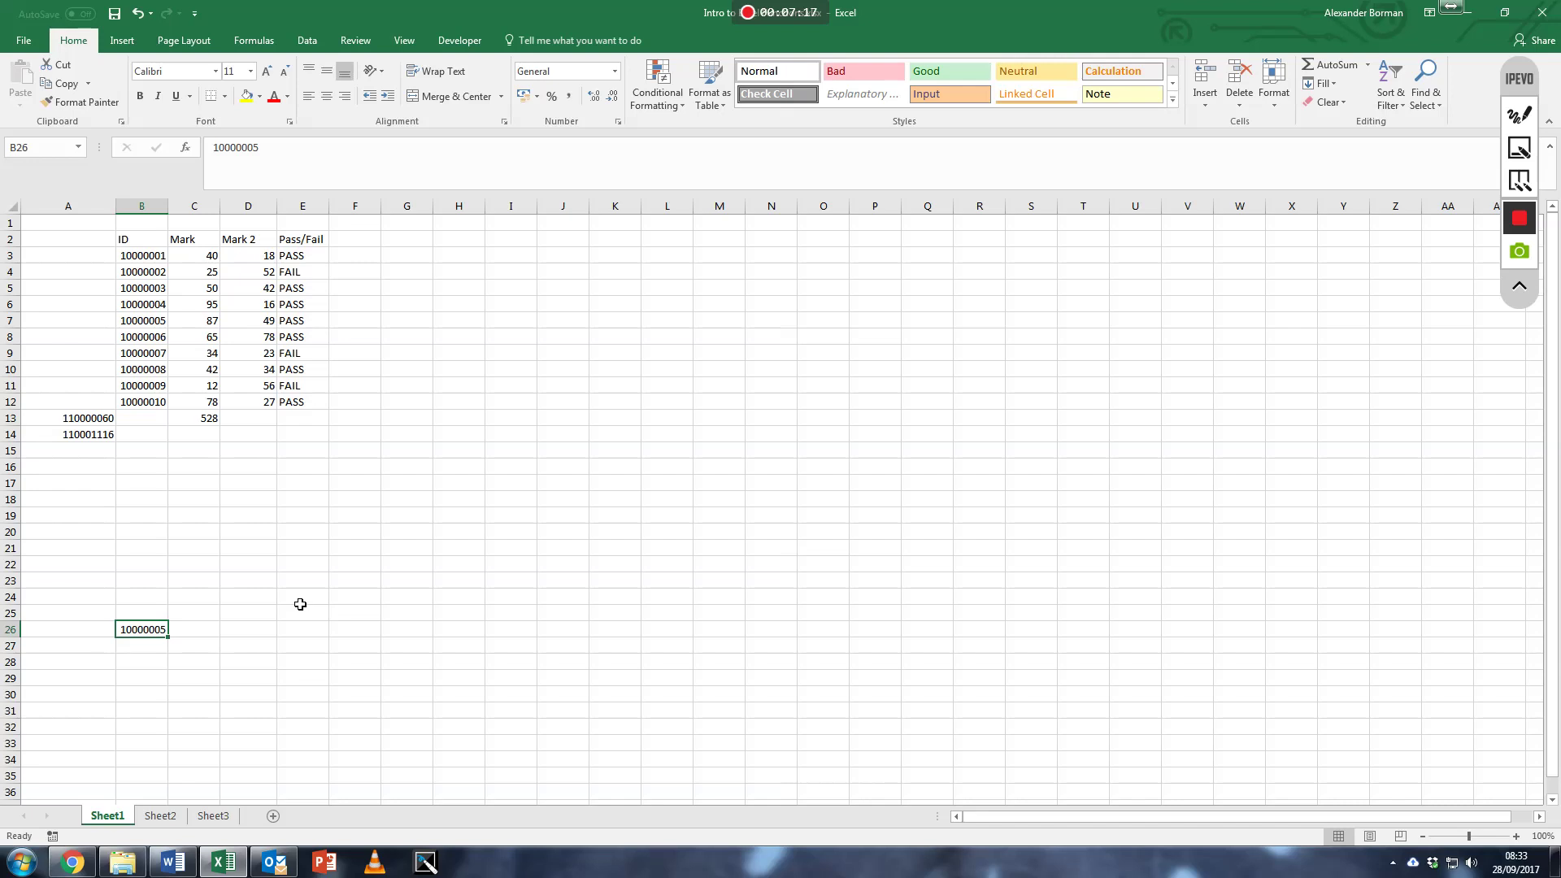
click(142, 323)
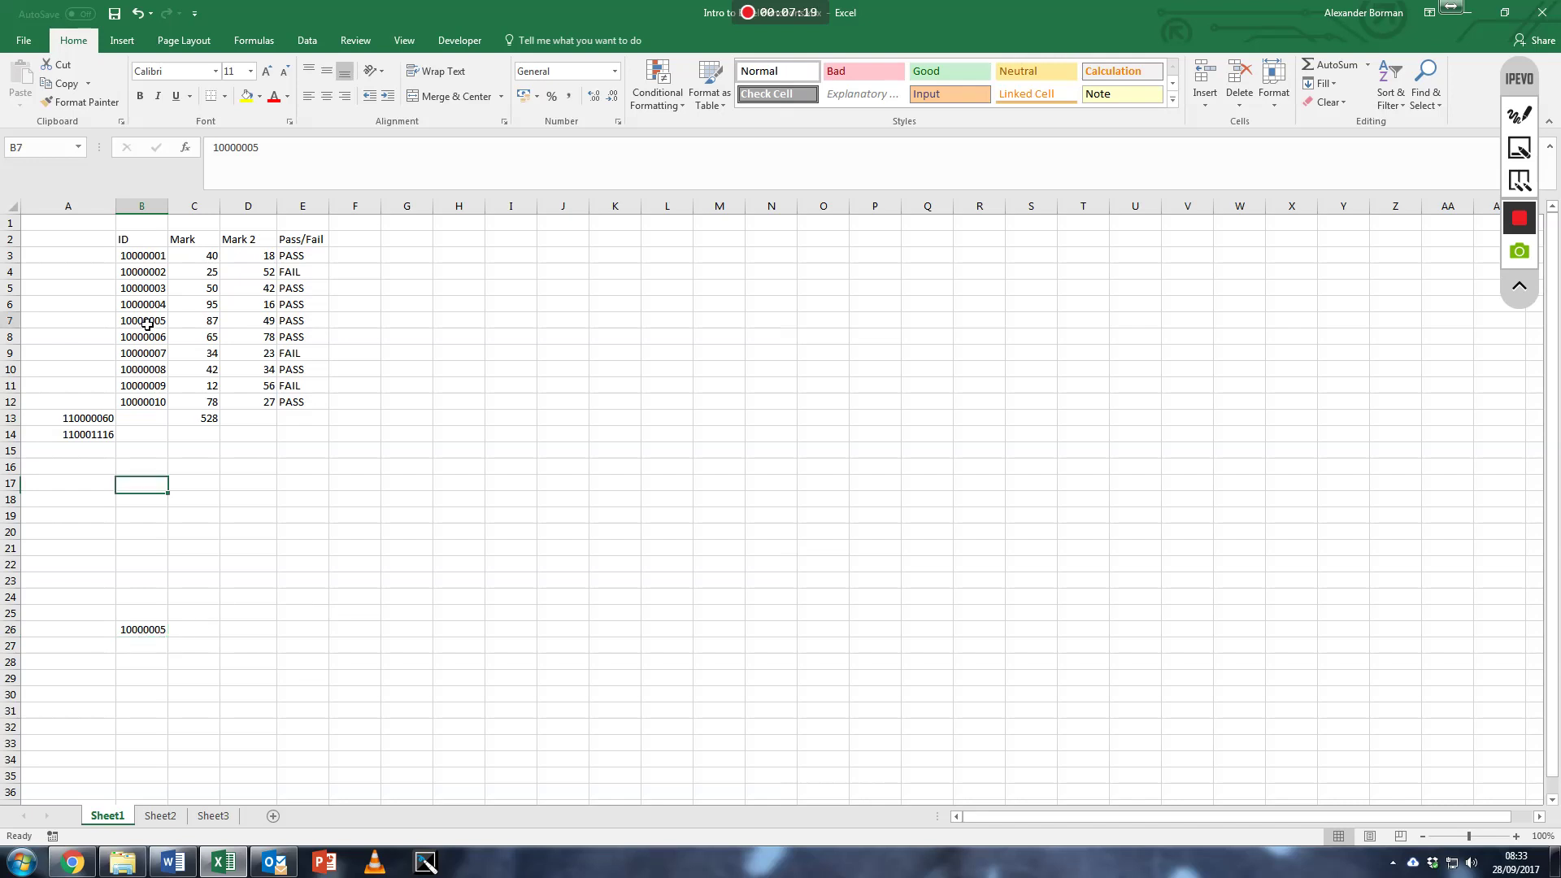
Step: Enter =VLOOKUP(B26,B3:D12,3) in C26 to look up the Mark 2 value for the ID in B26
click(203, 631)
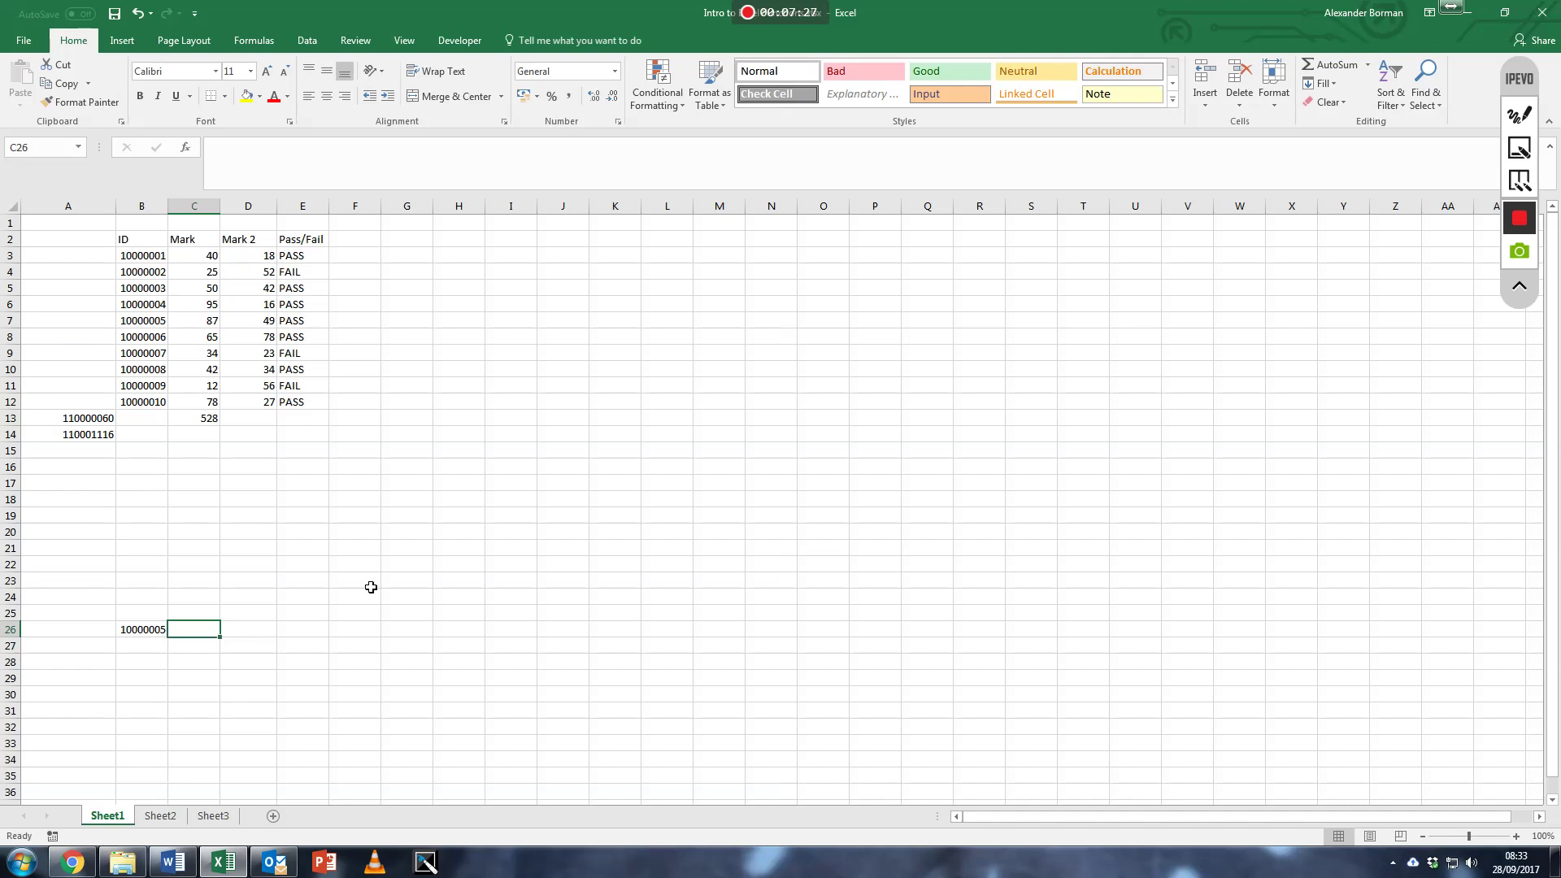
text(=v)
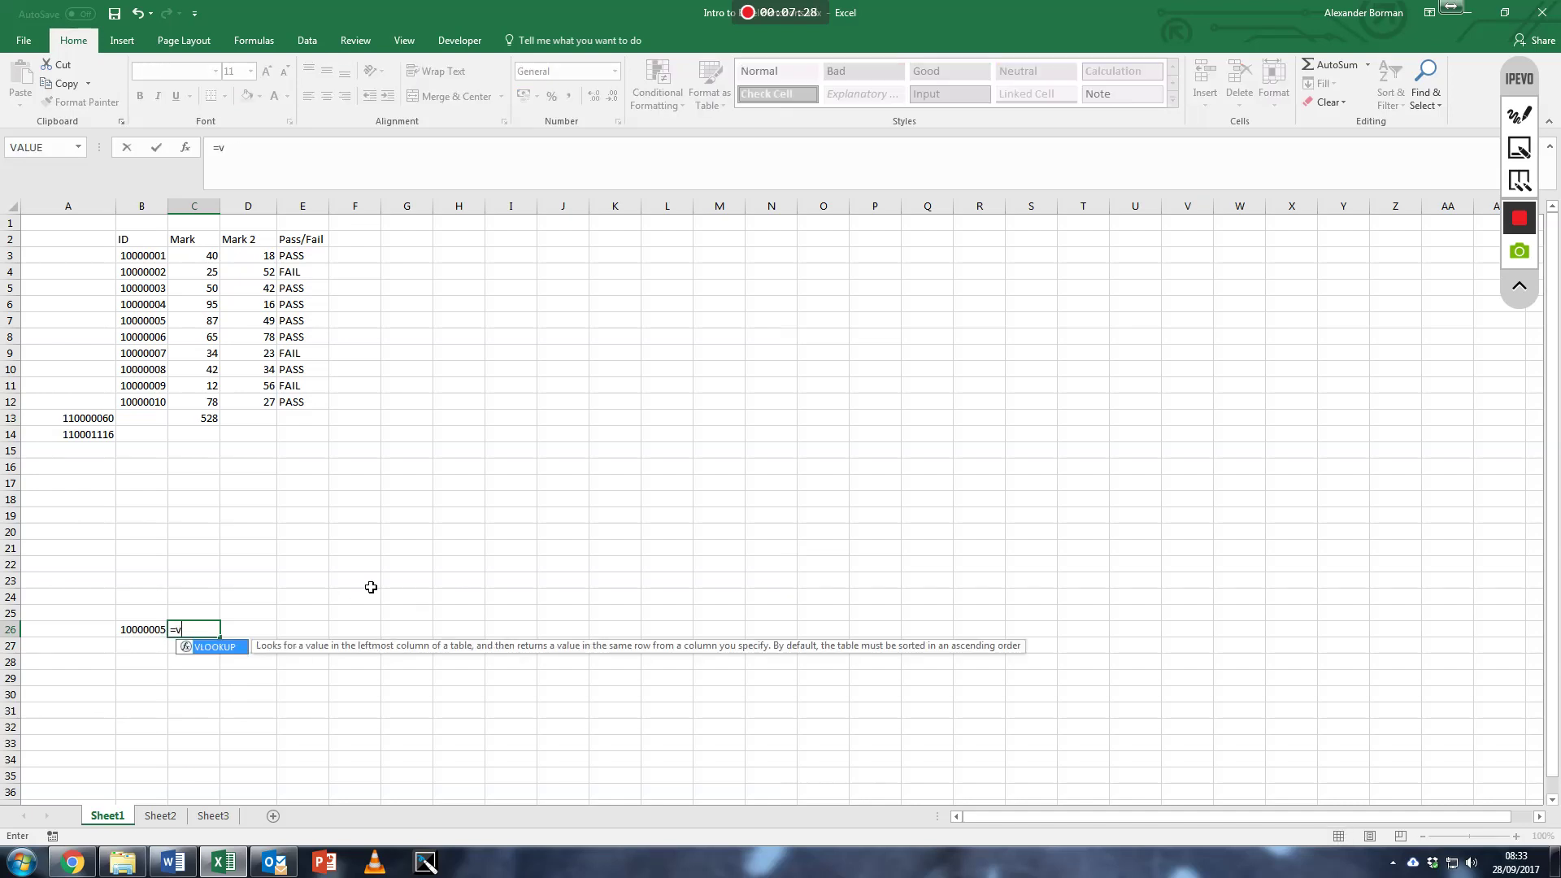
text(lookup()
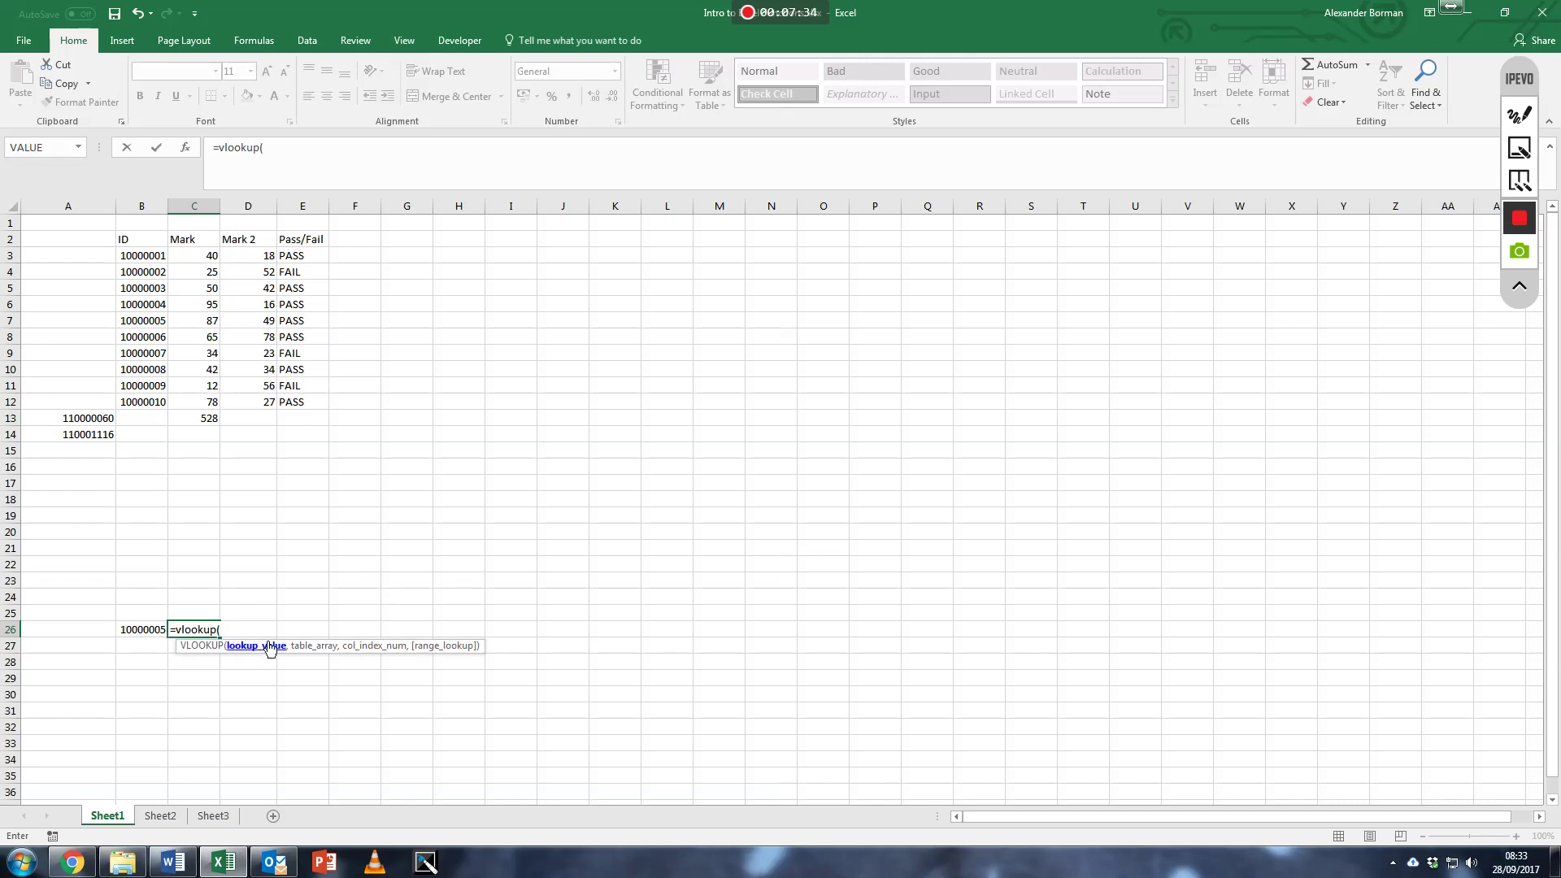
click(150, 632)
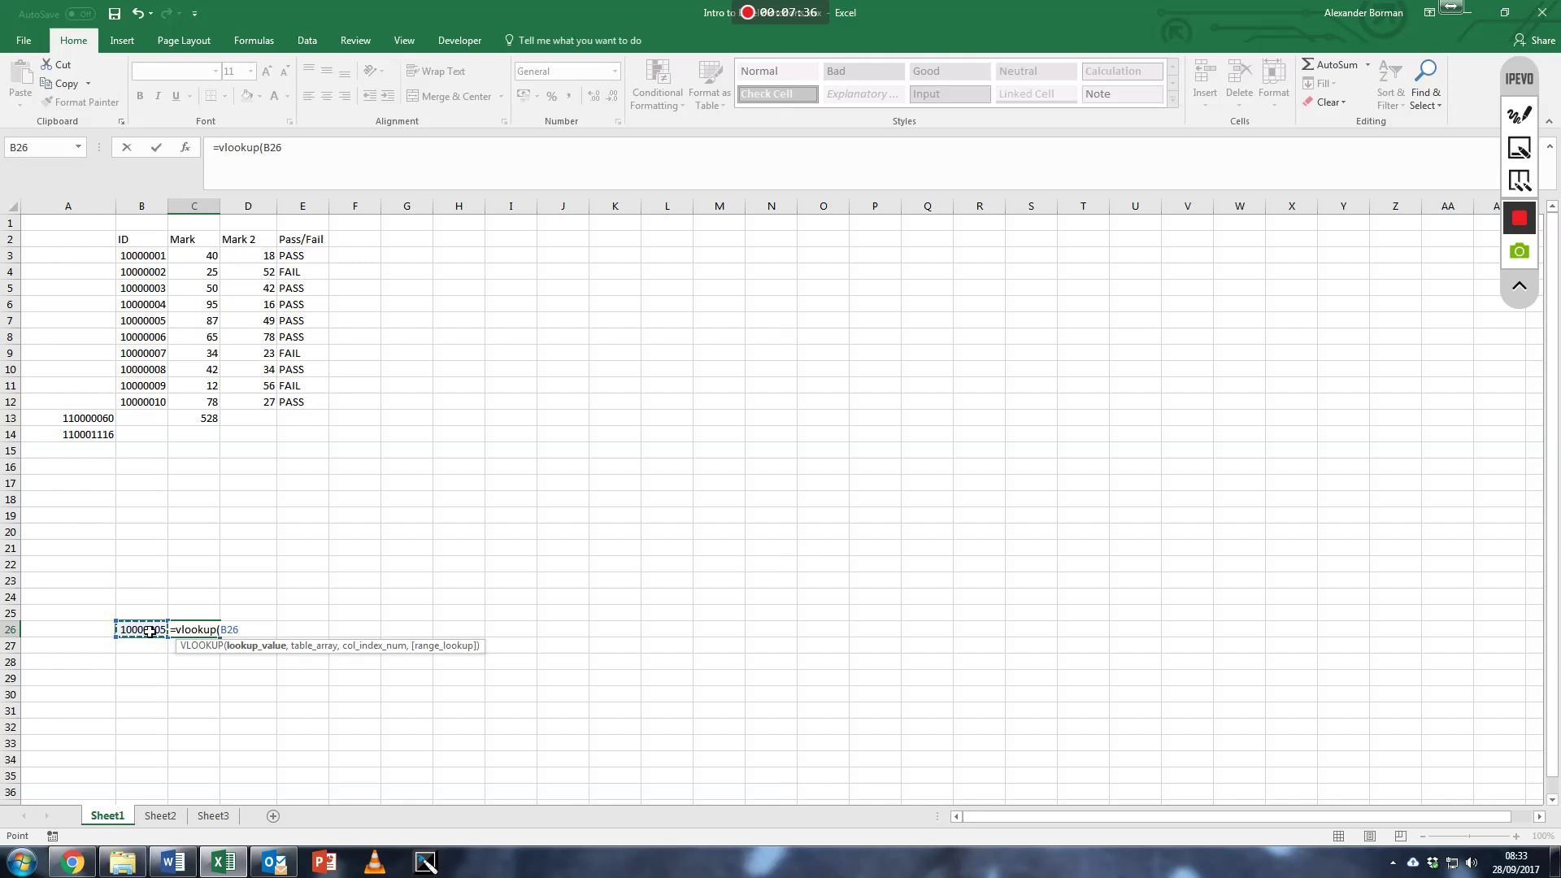
text(,)
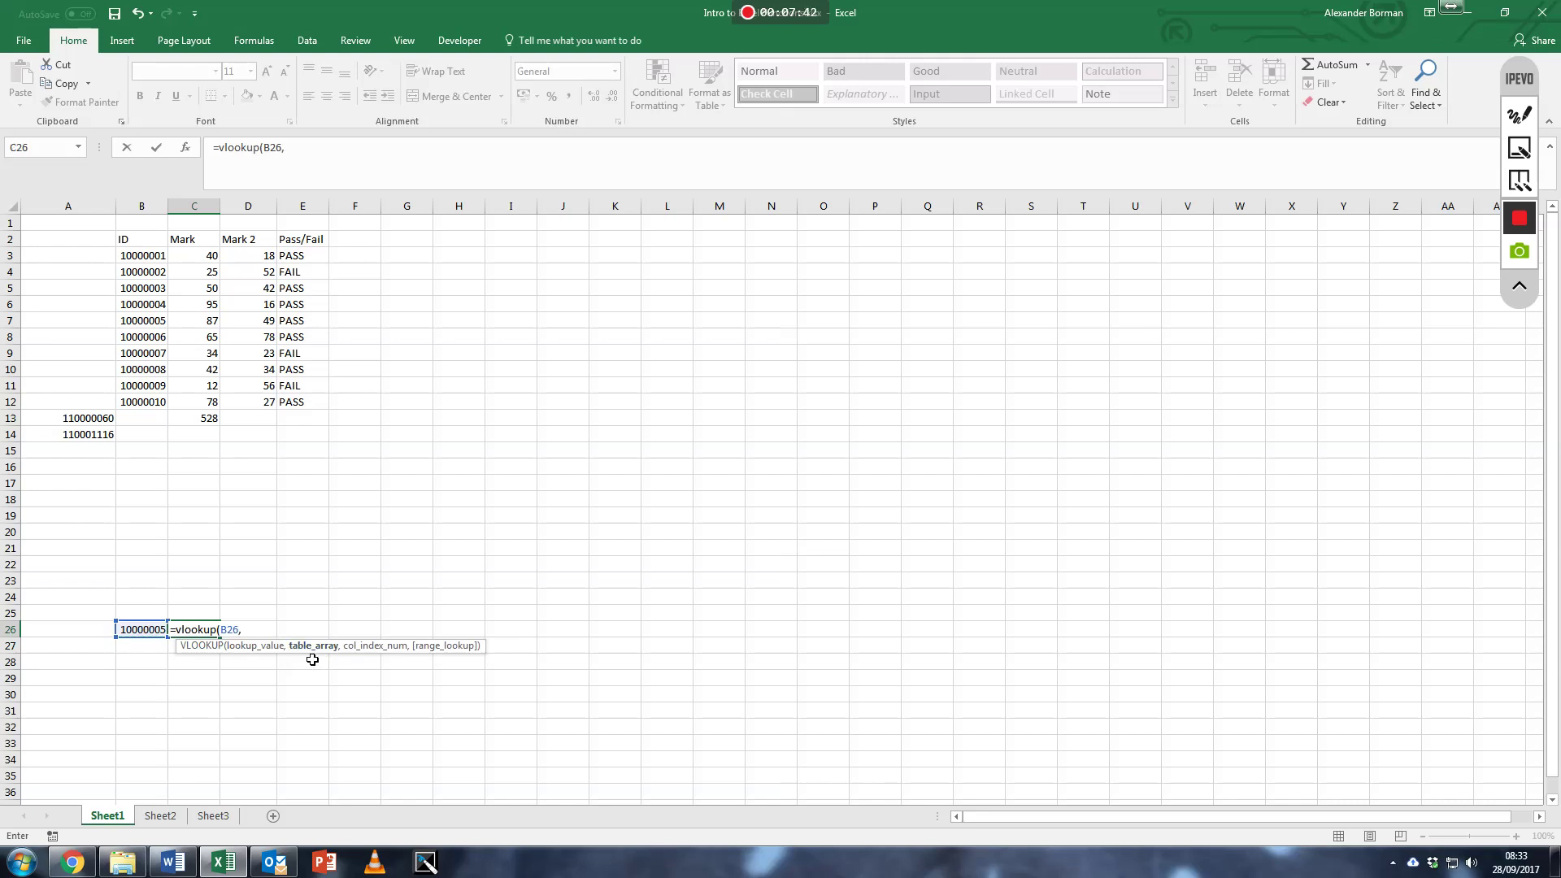
drag(144, 254, 272, 402)
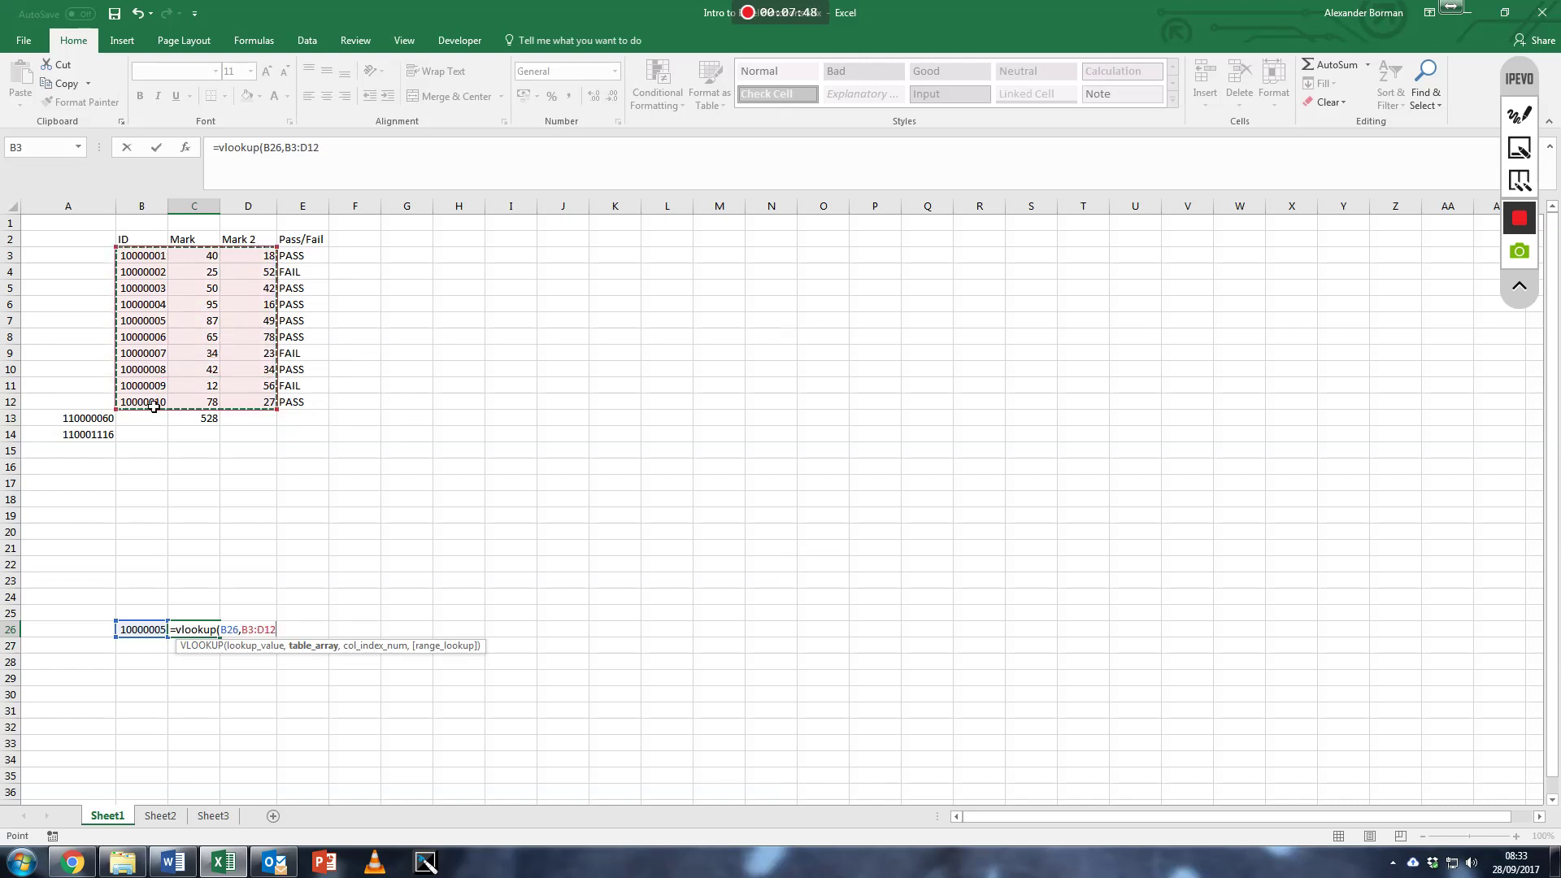
text(,3)
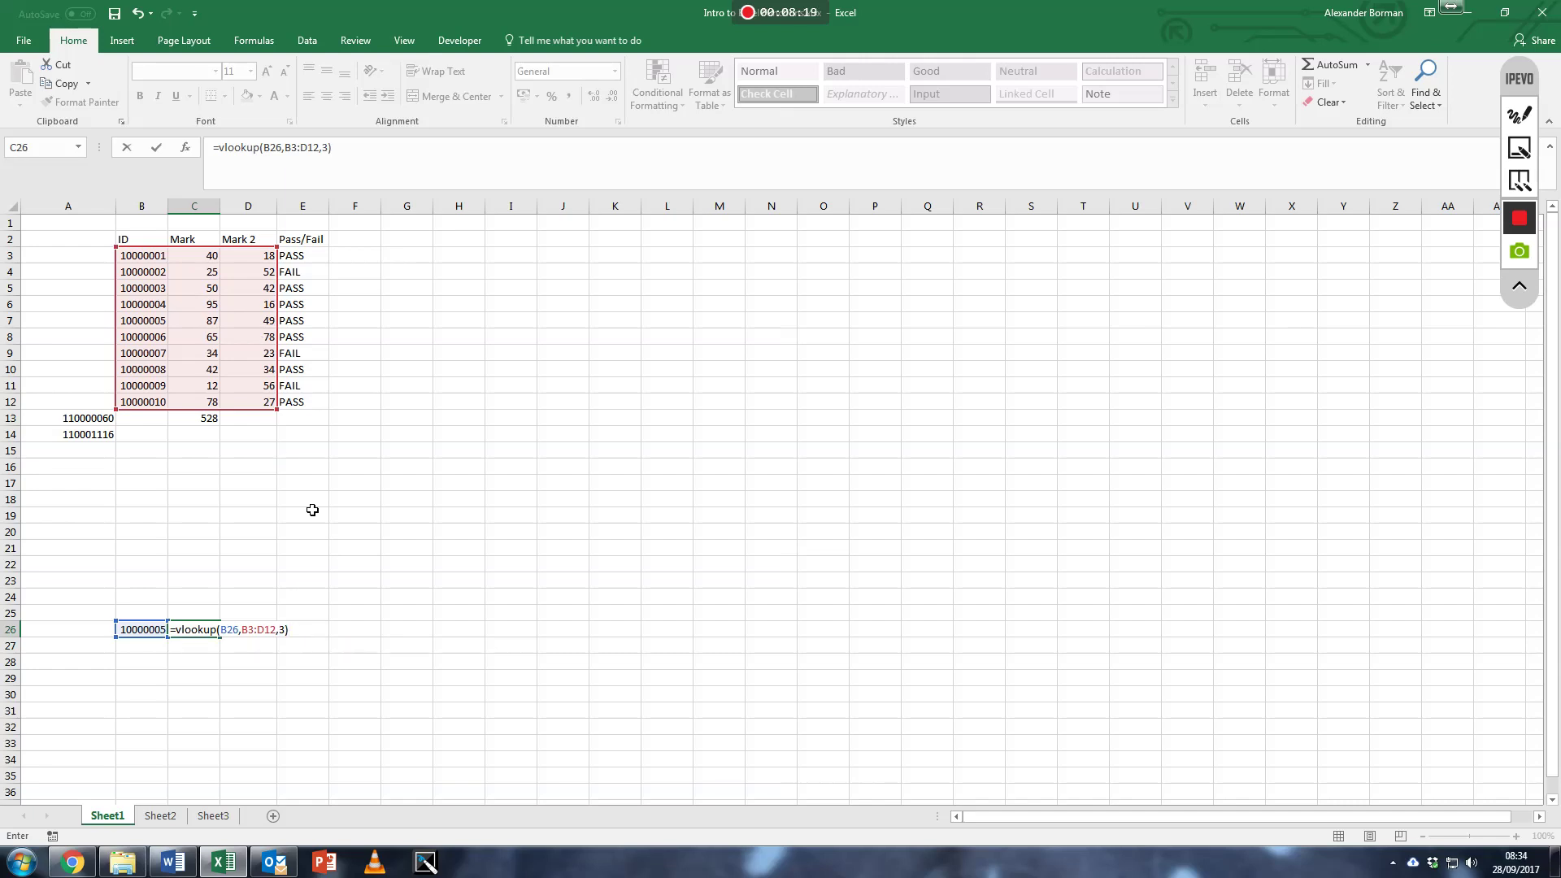
key(Return)
Step: Compare the lookup result in C26 with the ID in B7 and the Mark 2 value in D7
click(213, 630)
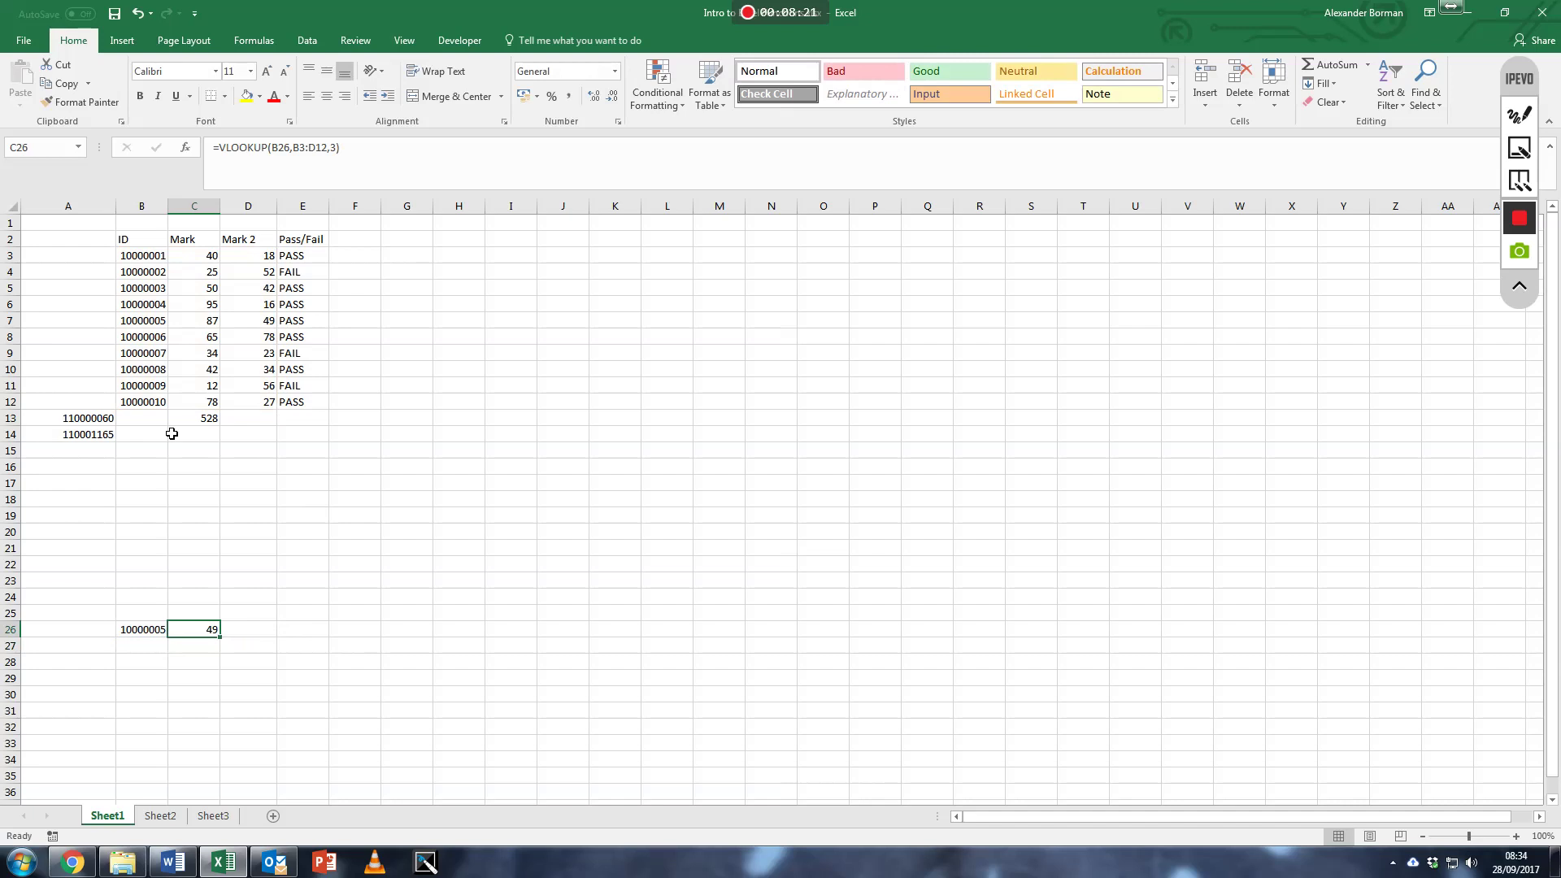
click(159, 322)
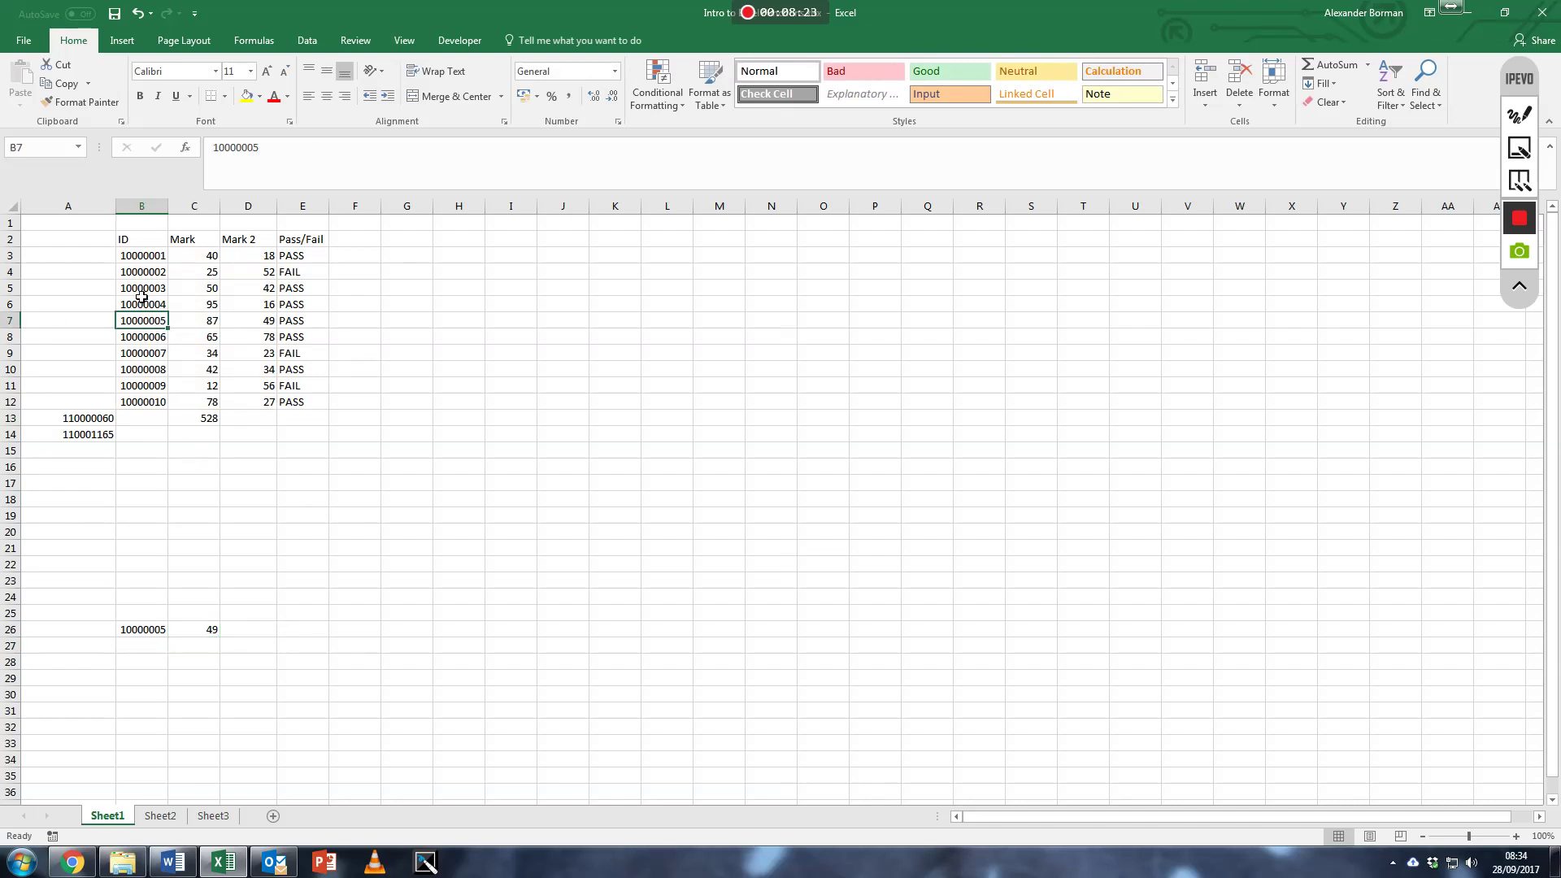
click(254, 327)
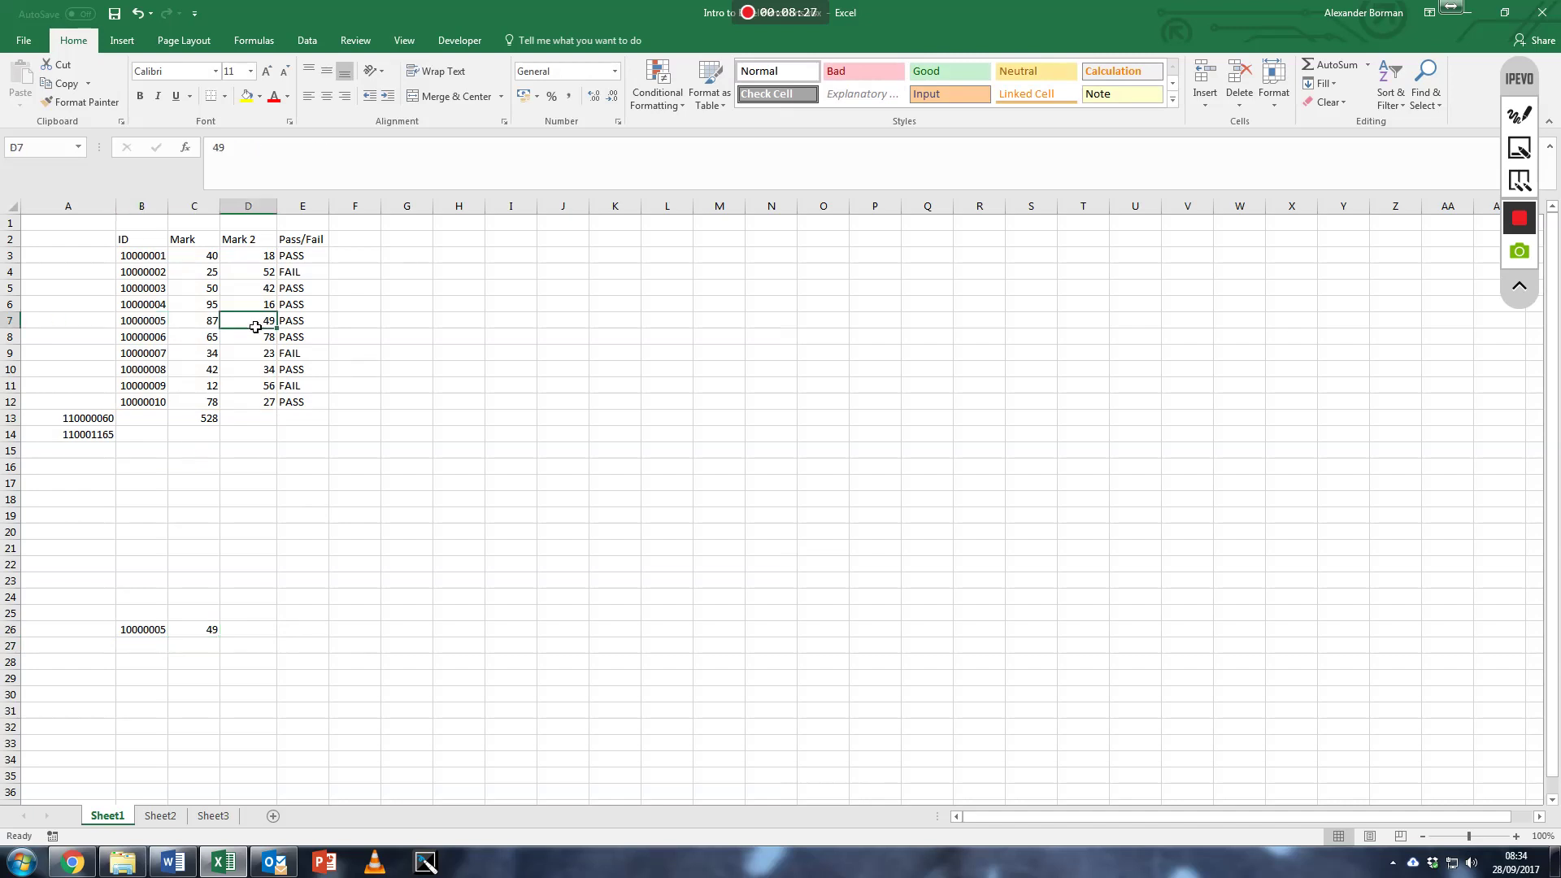
Step: Add FALSE as the range_lookup argument in C26 for an exact match, giving =VLOOKUP(B26,B3:D12,3,FALSE)
click(213, 630)
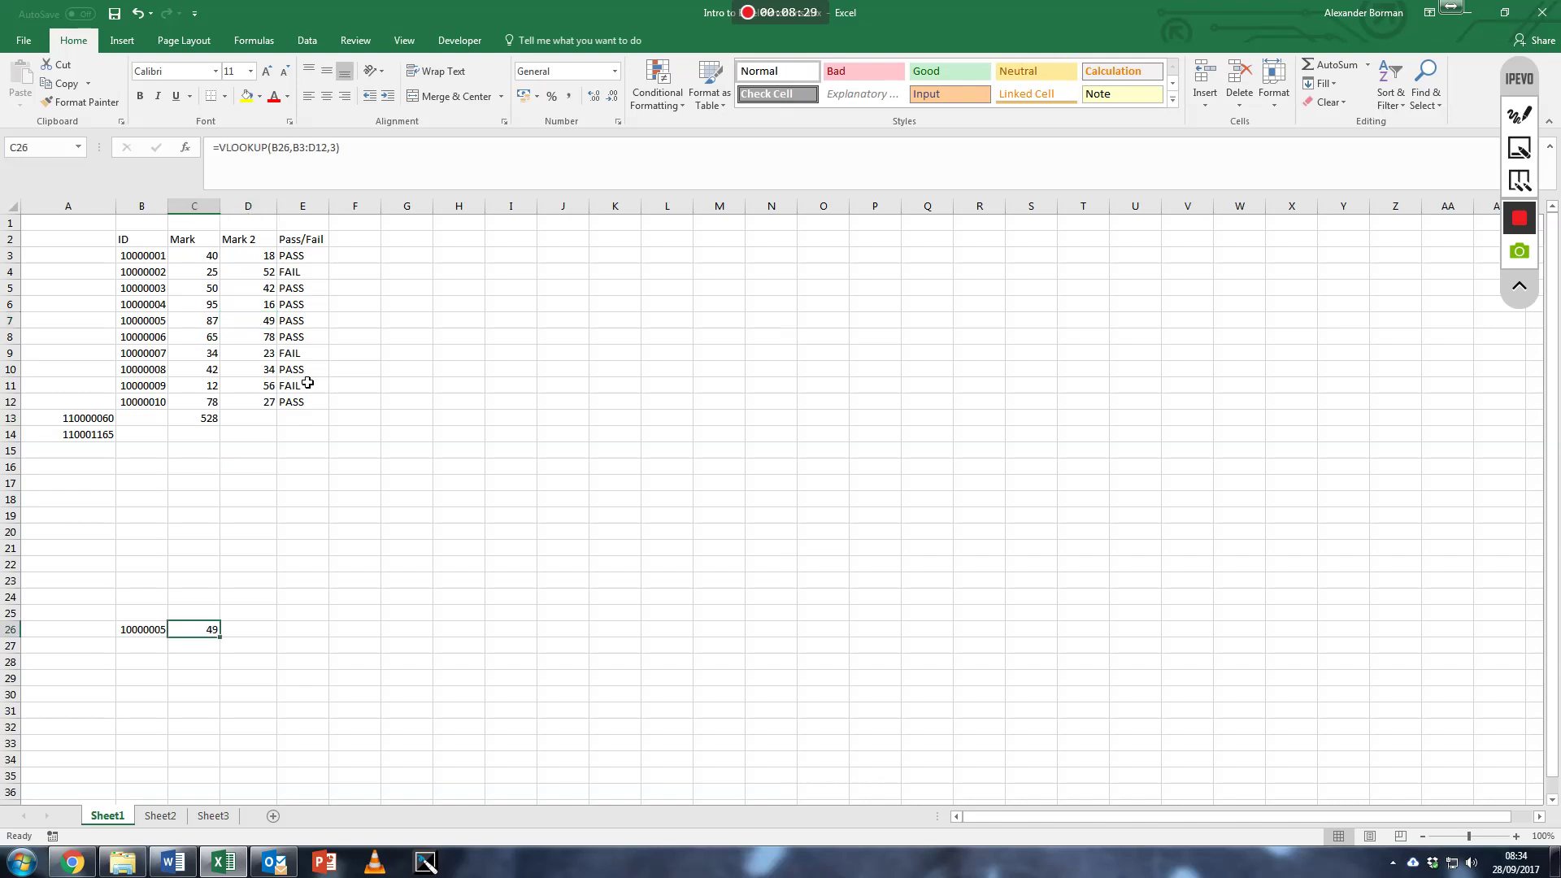
key(F2)
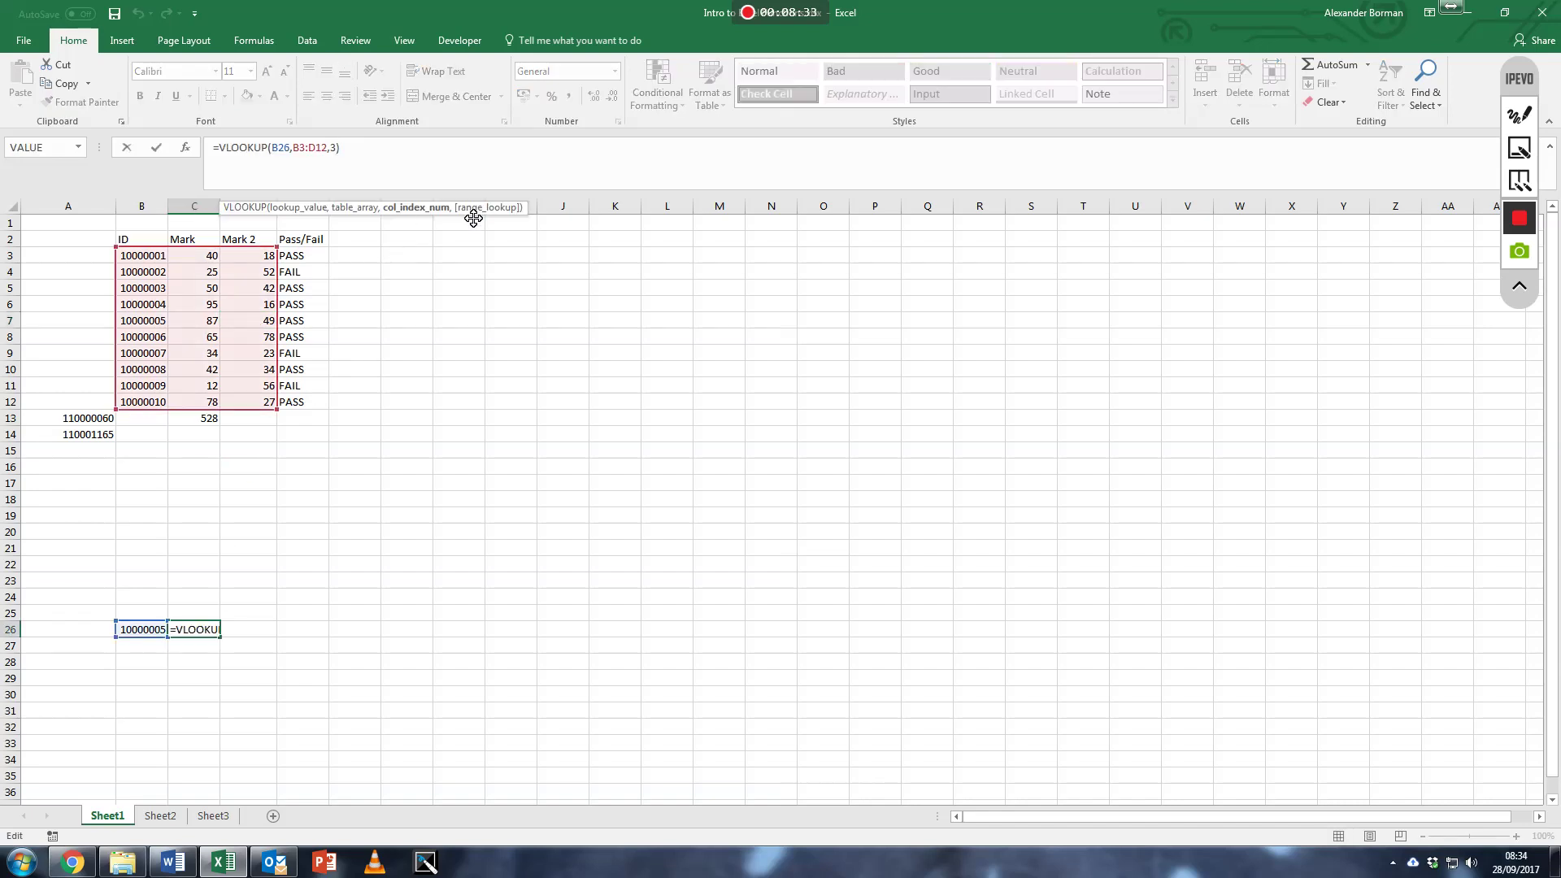
text(,)
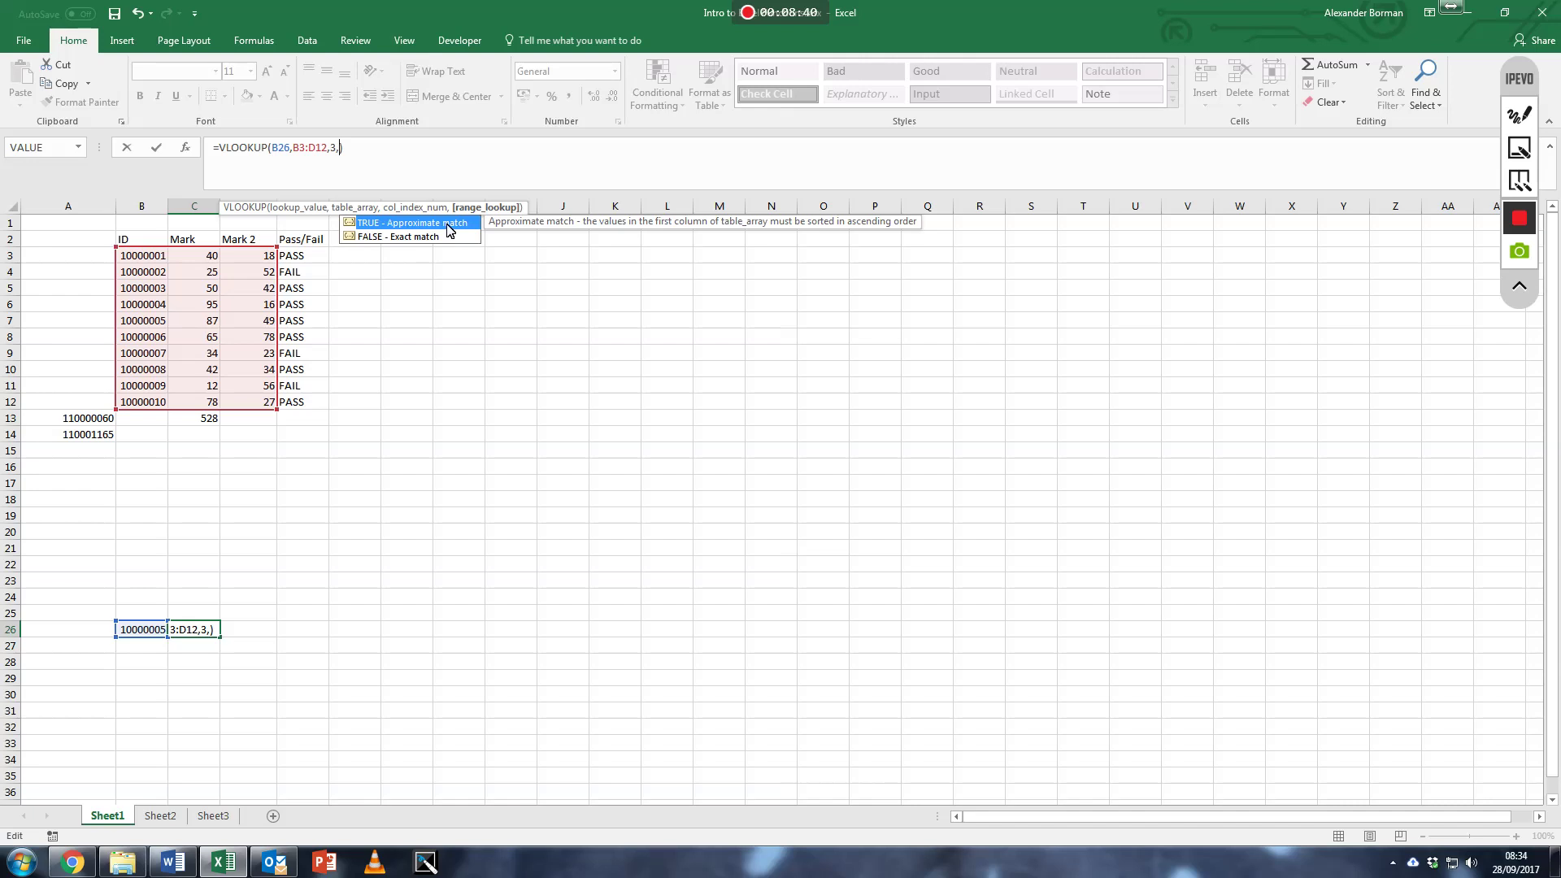
key(BackSpace)
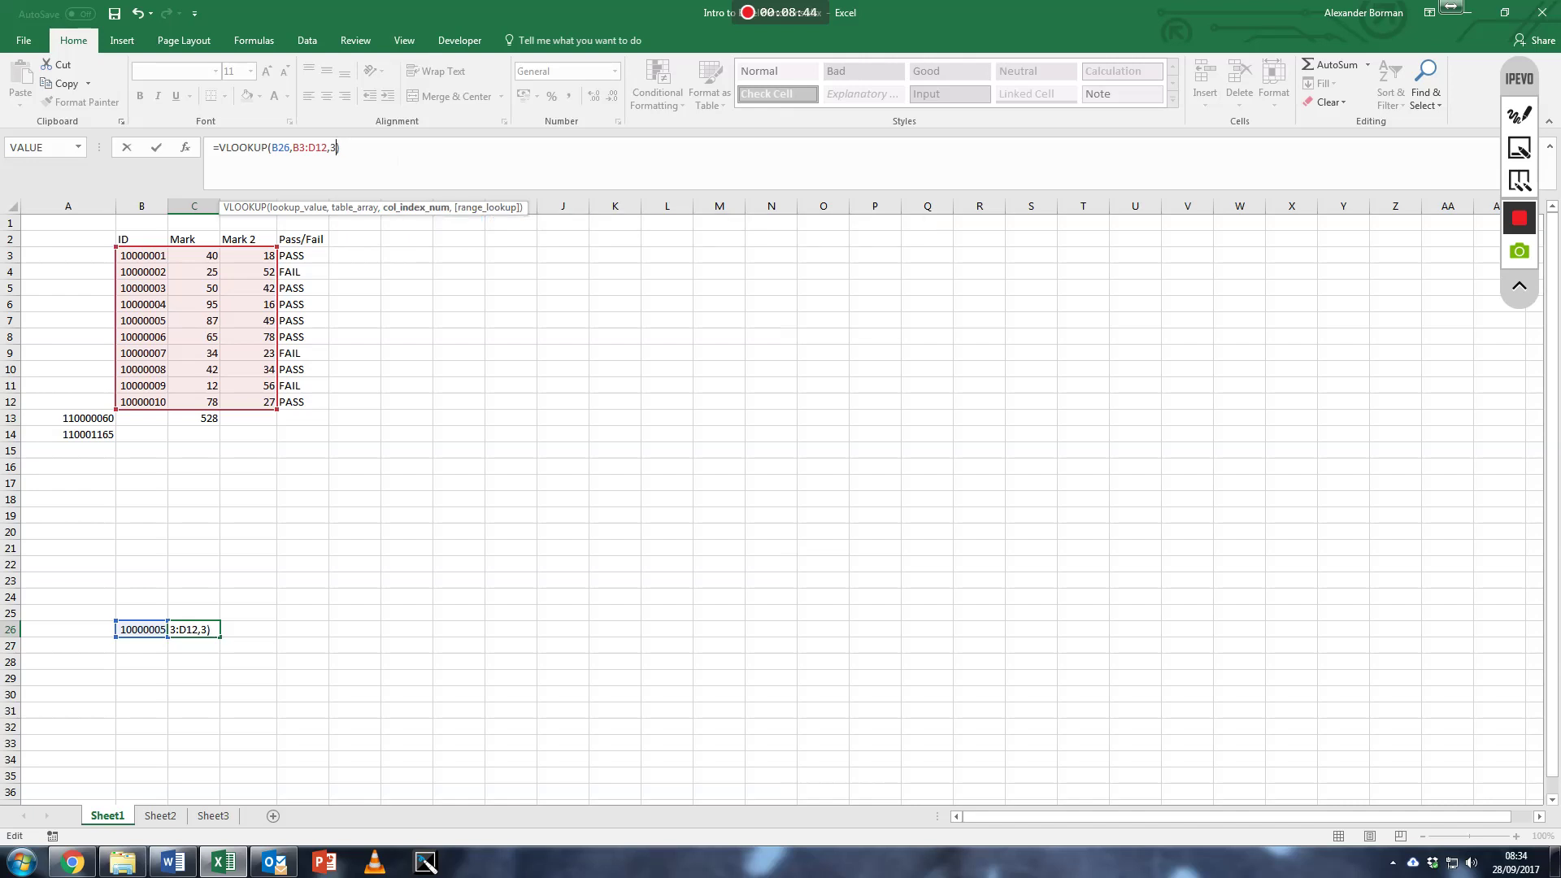
text(,)
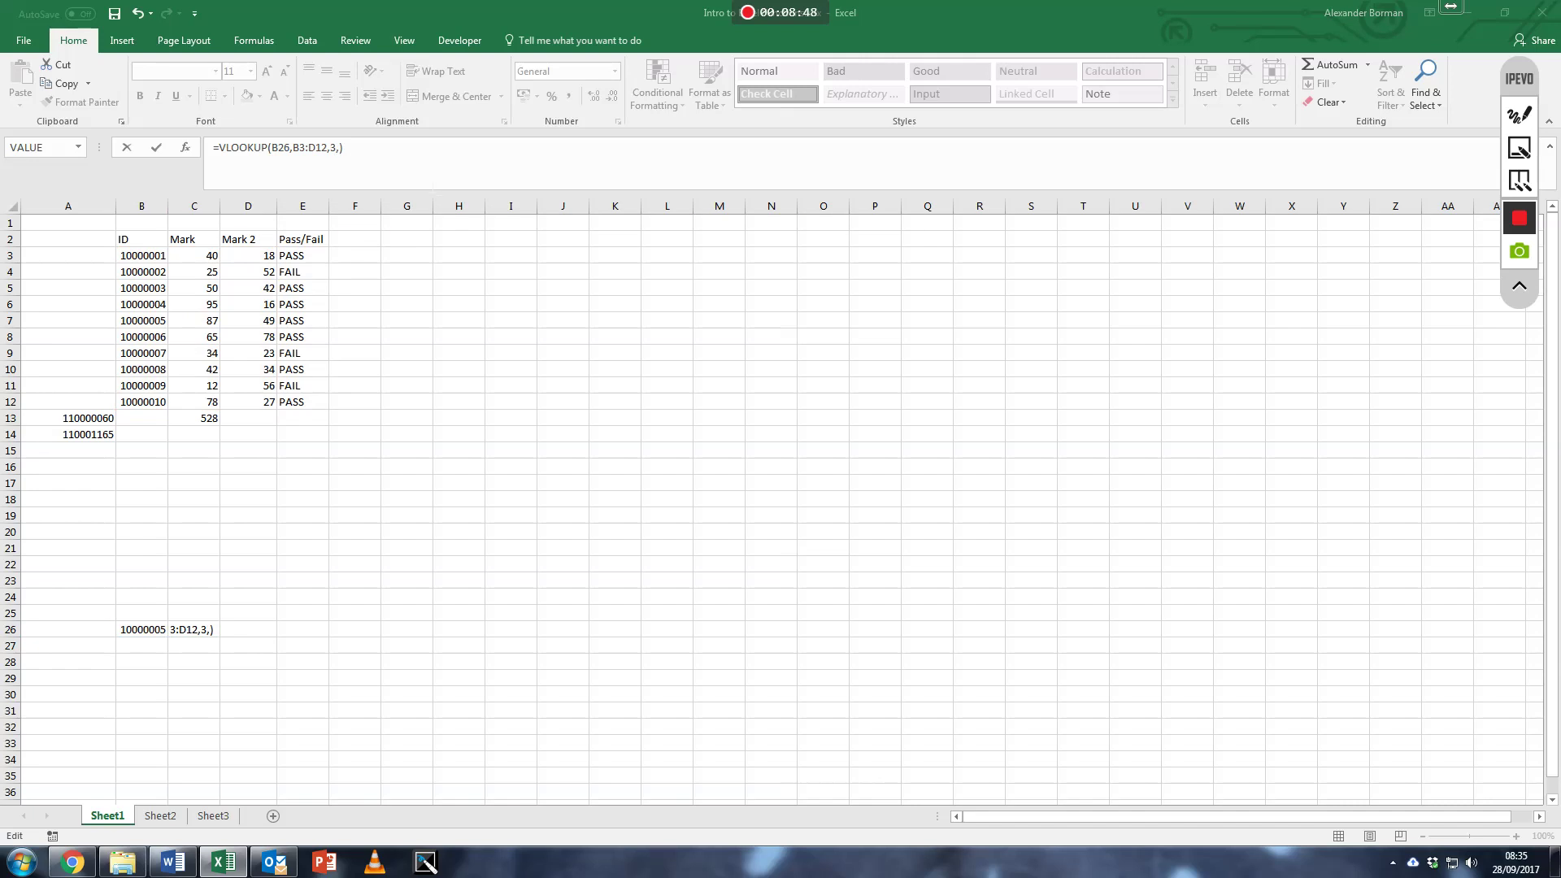
key(BackSpace)
text(,)
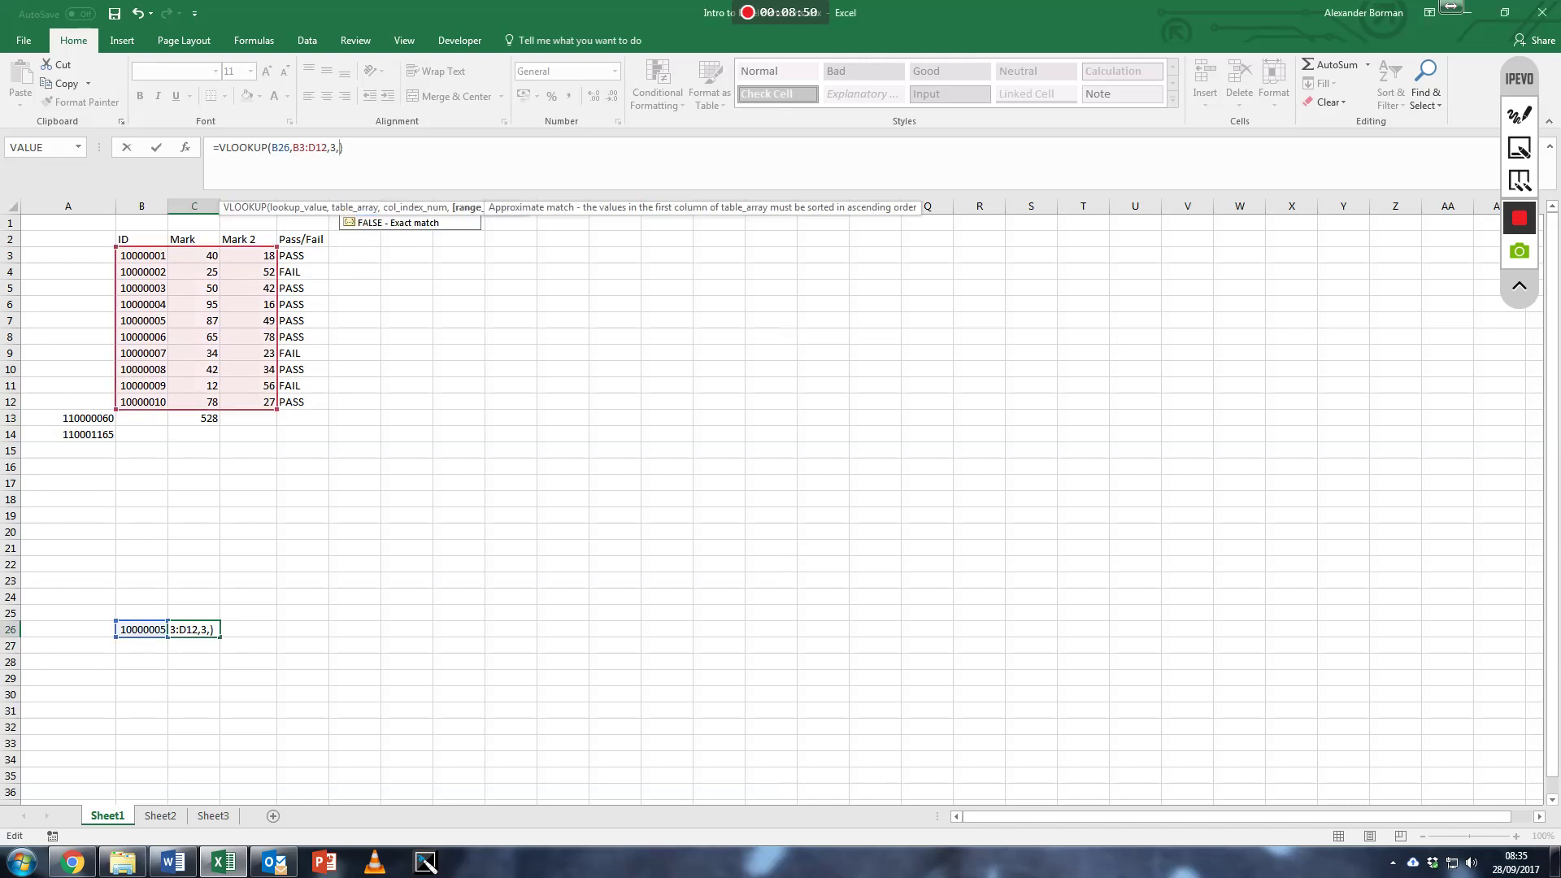
text(true)
key(BackSpace)
key(BackSpace)
key(BackSpace)
key(BackSpace)
text(flase)
key(BackSpace)
key(BackSpace)
key(BackSpace)
key(BackSpace)
text(alse)
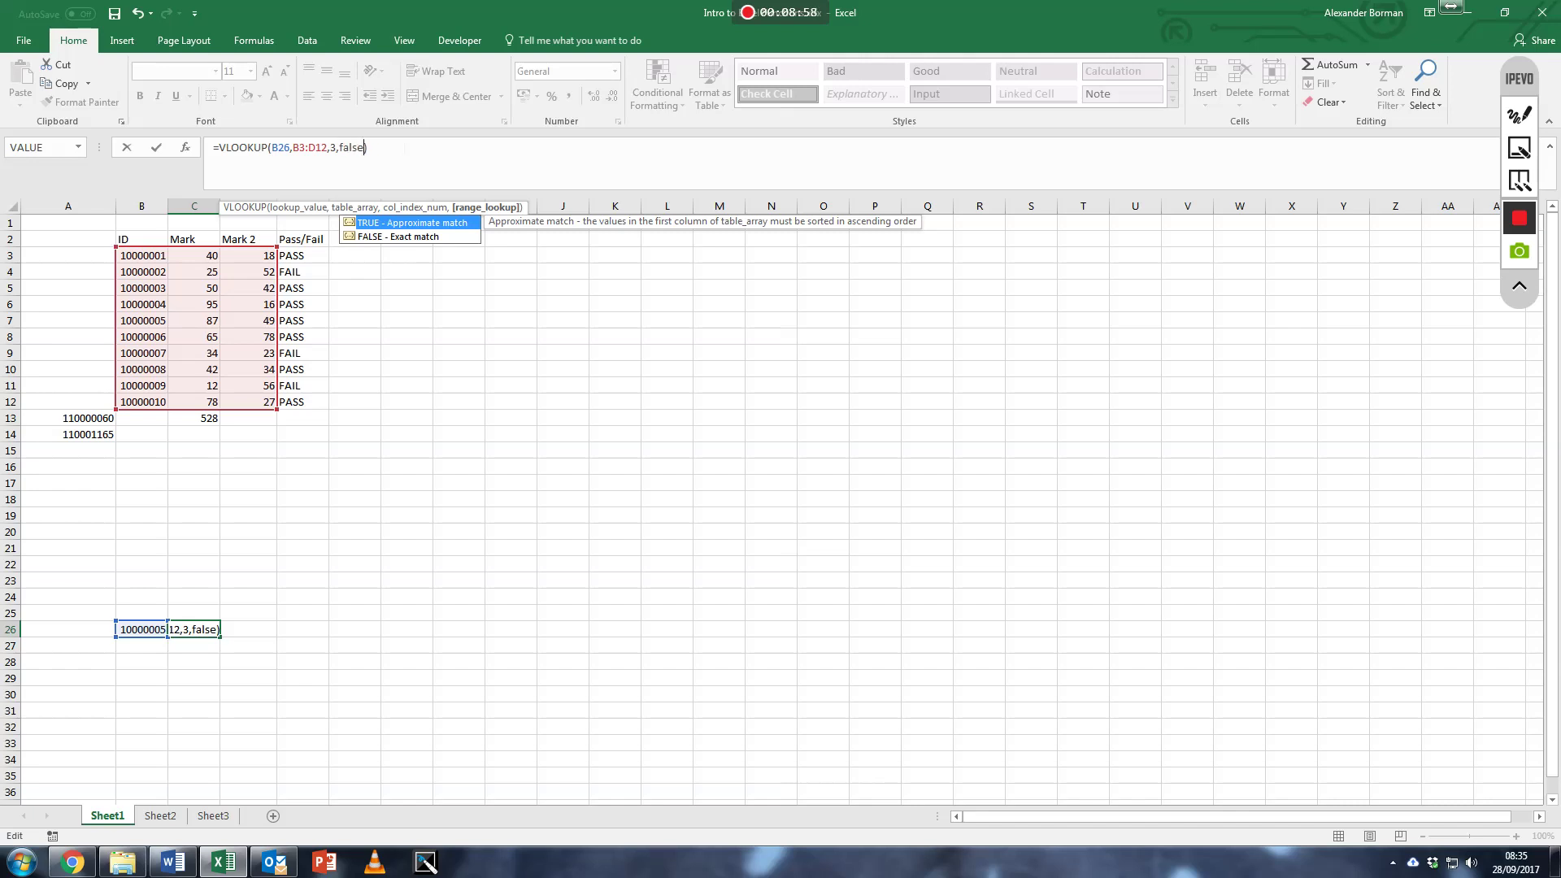
key(Return)
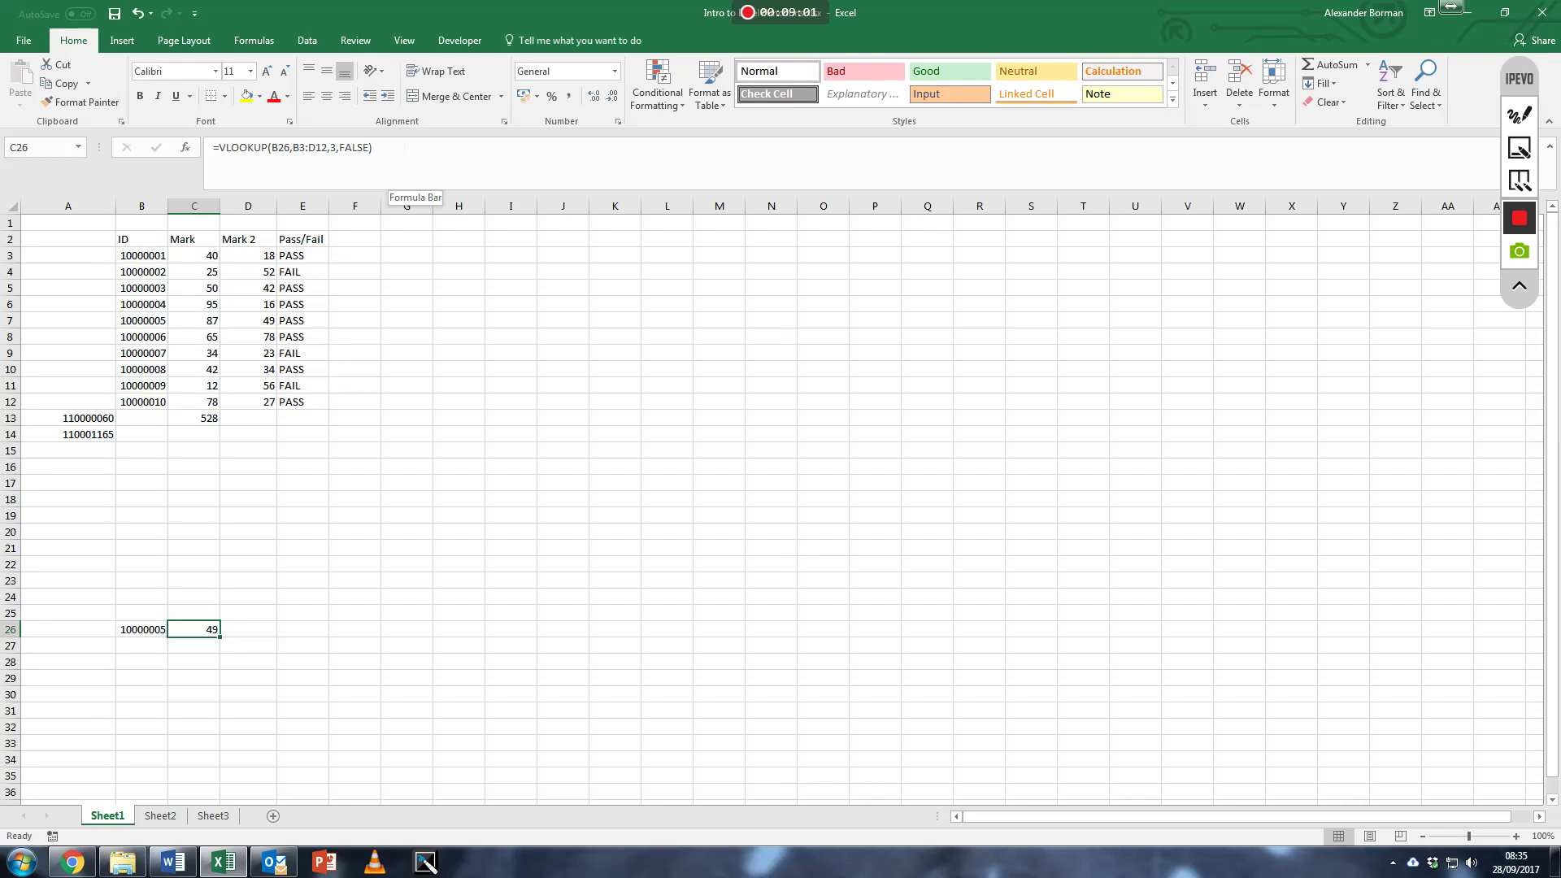
Step: Review the lookup value in B26 and the arguments of the VLOOKUP formula in C26
click(1451, 7)
click(149, 636)
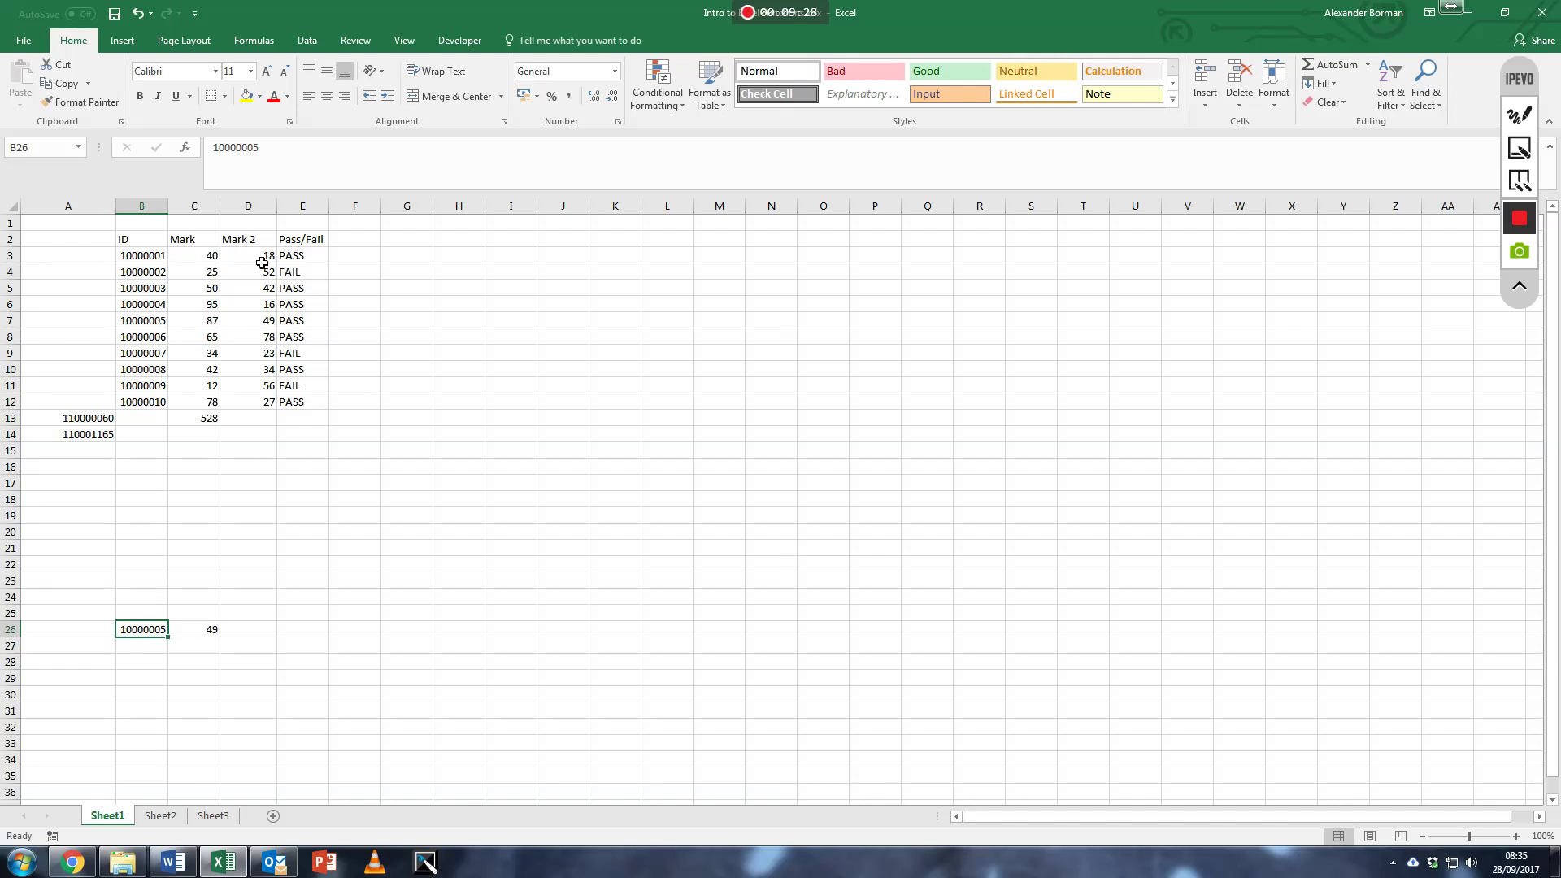
click(217, 629)
click(346, 147)
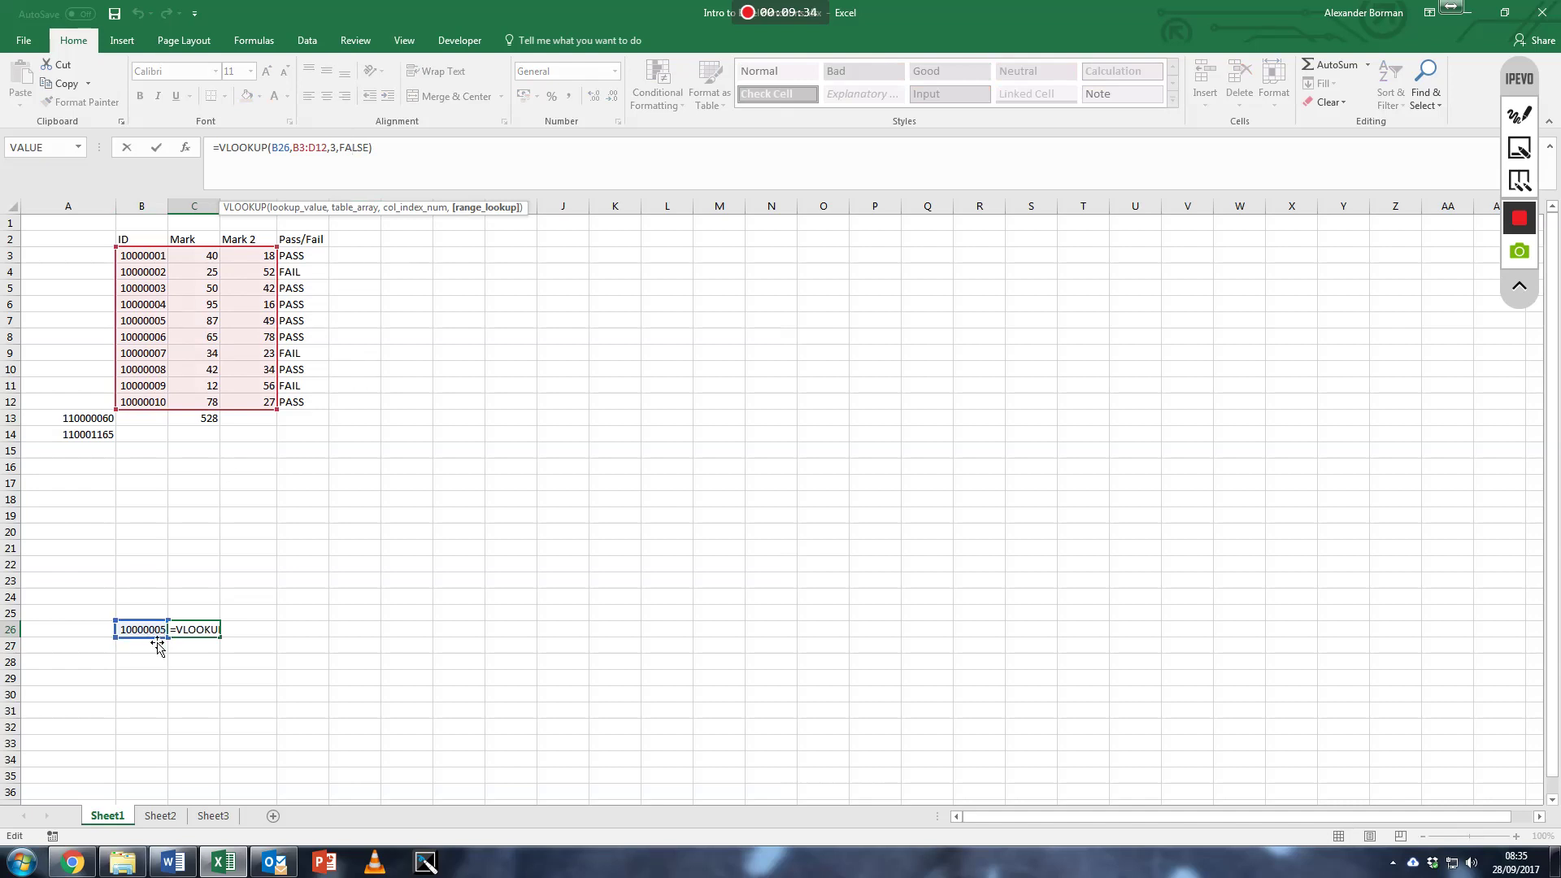
key(Return)
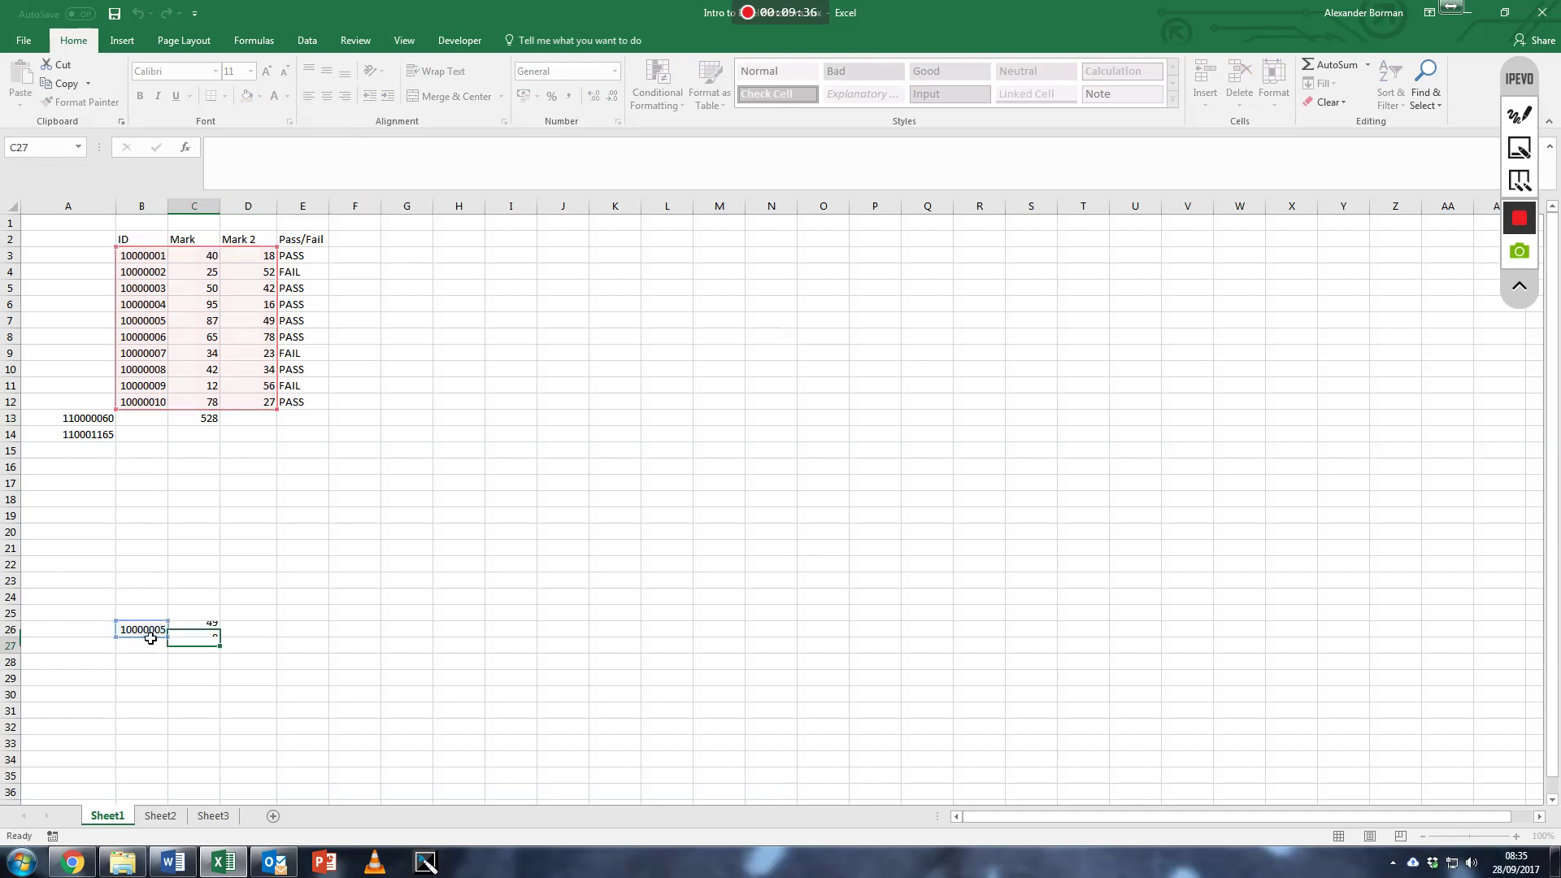
Step: Enter the tenth student's ID in B27 as a second value to look up
click(158, 651)
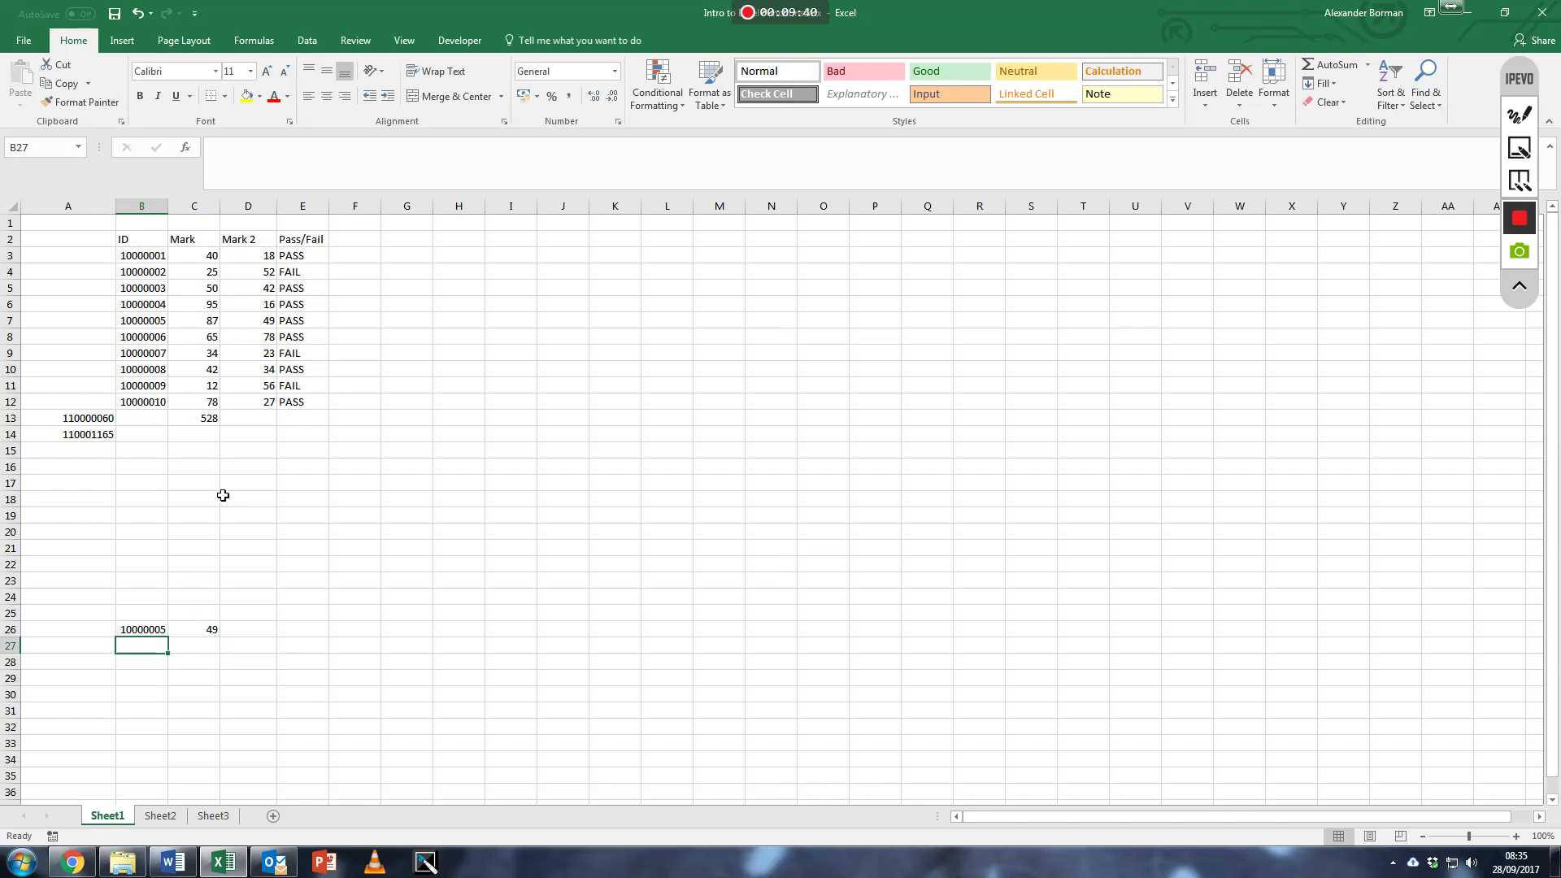
text(14)
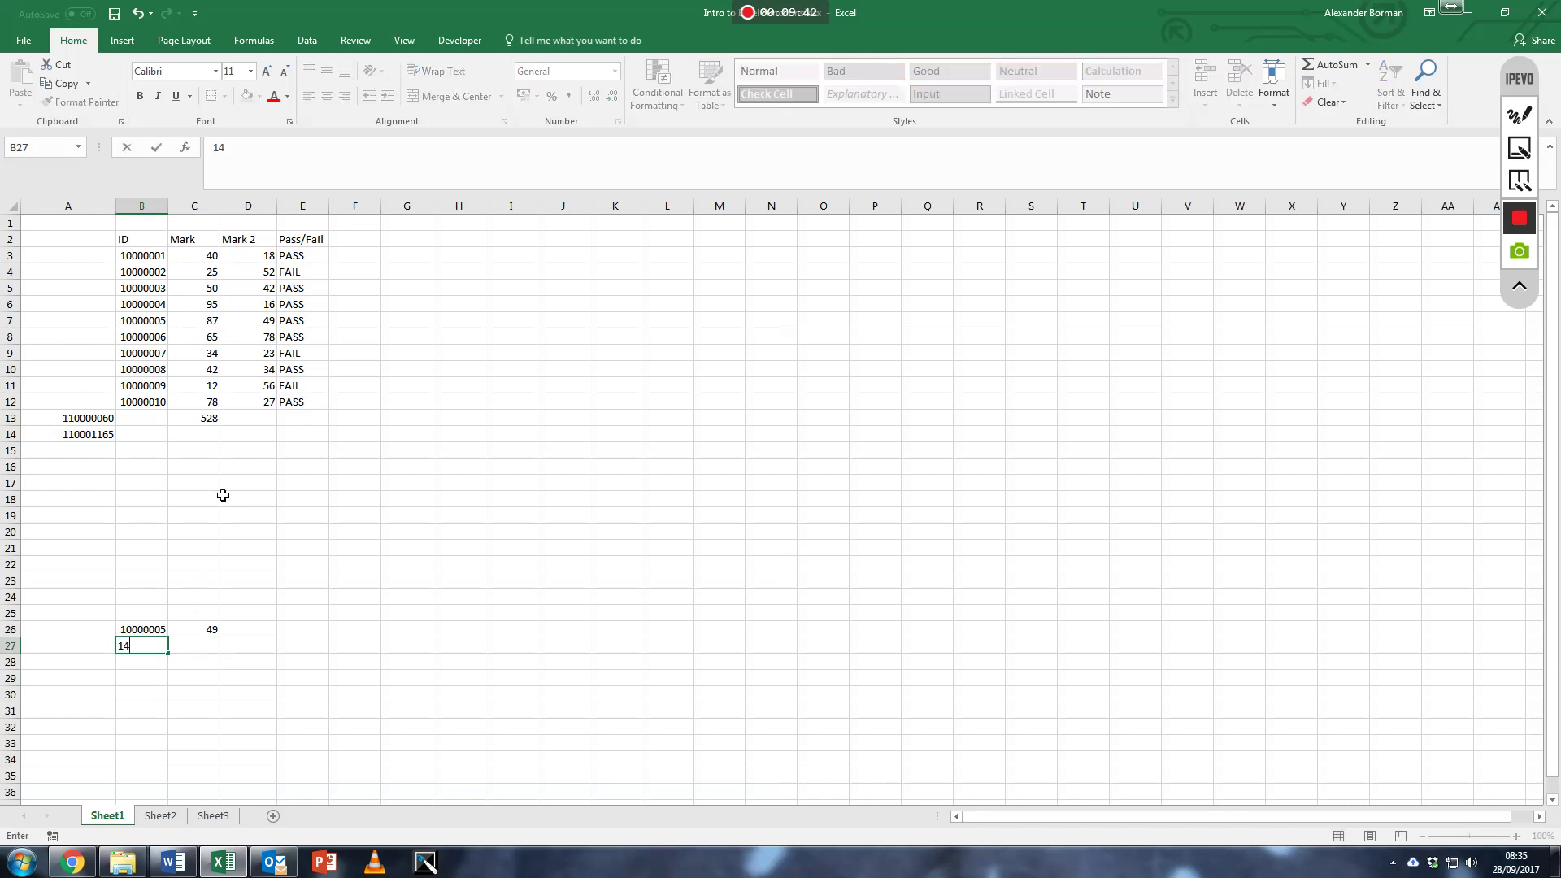
text(000010)
key(Return)
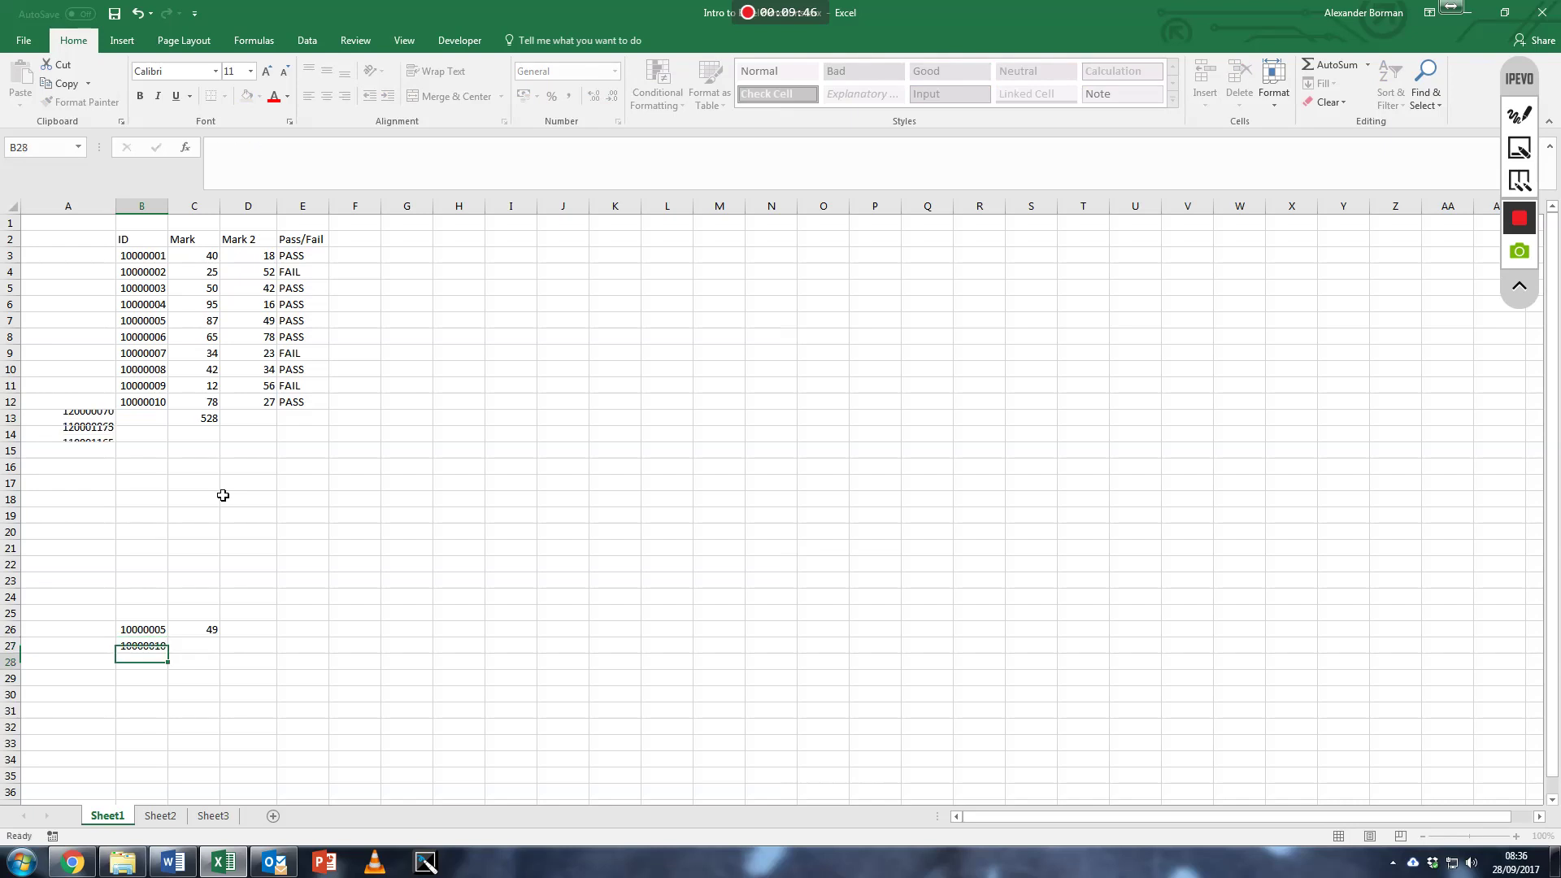
Step: Fill C26's VLOOKUP formula down to C27 and check the references in the copied formula
key(Up)
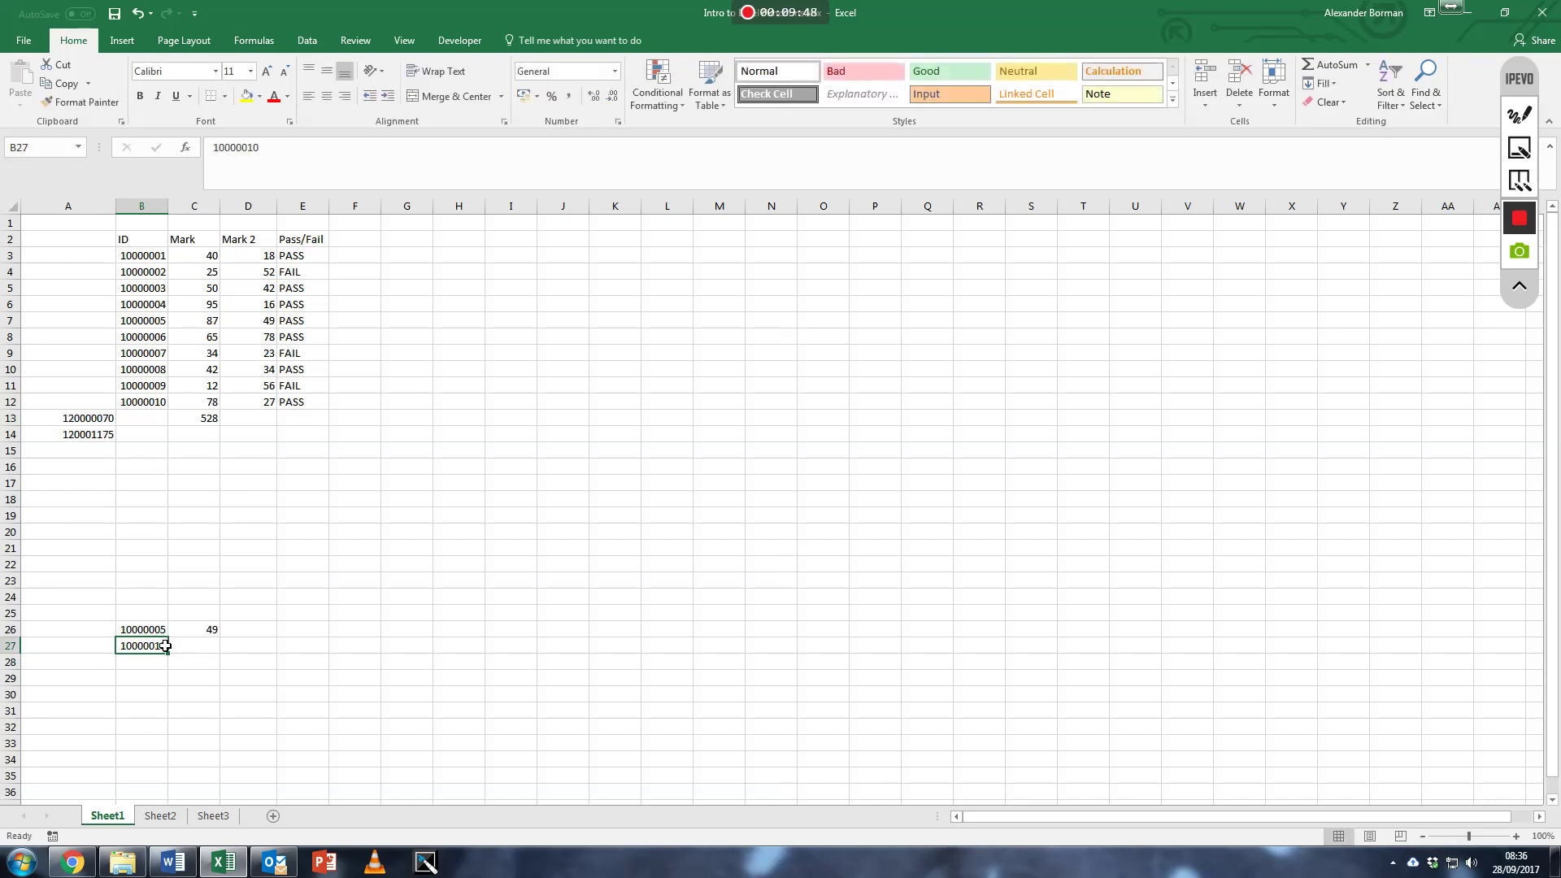
click(194, 649)
key(Up)
key(Up)
key(Down)
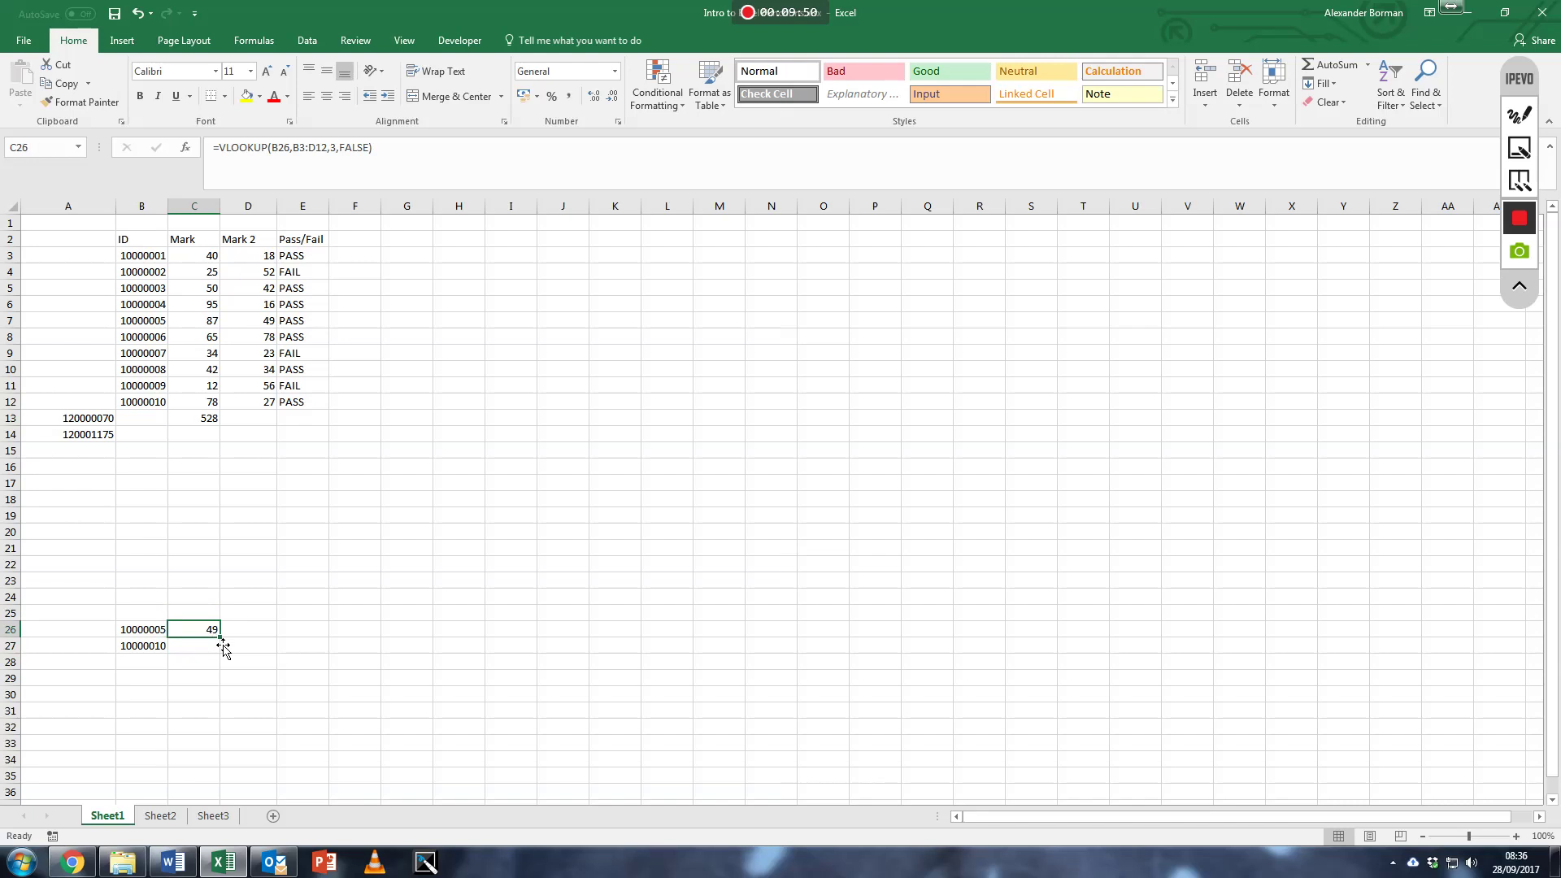
drag(229, 645, 228, 656)
click(292, 651)
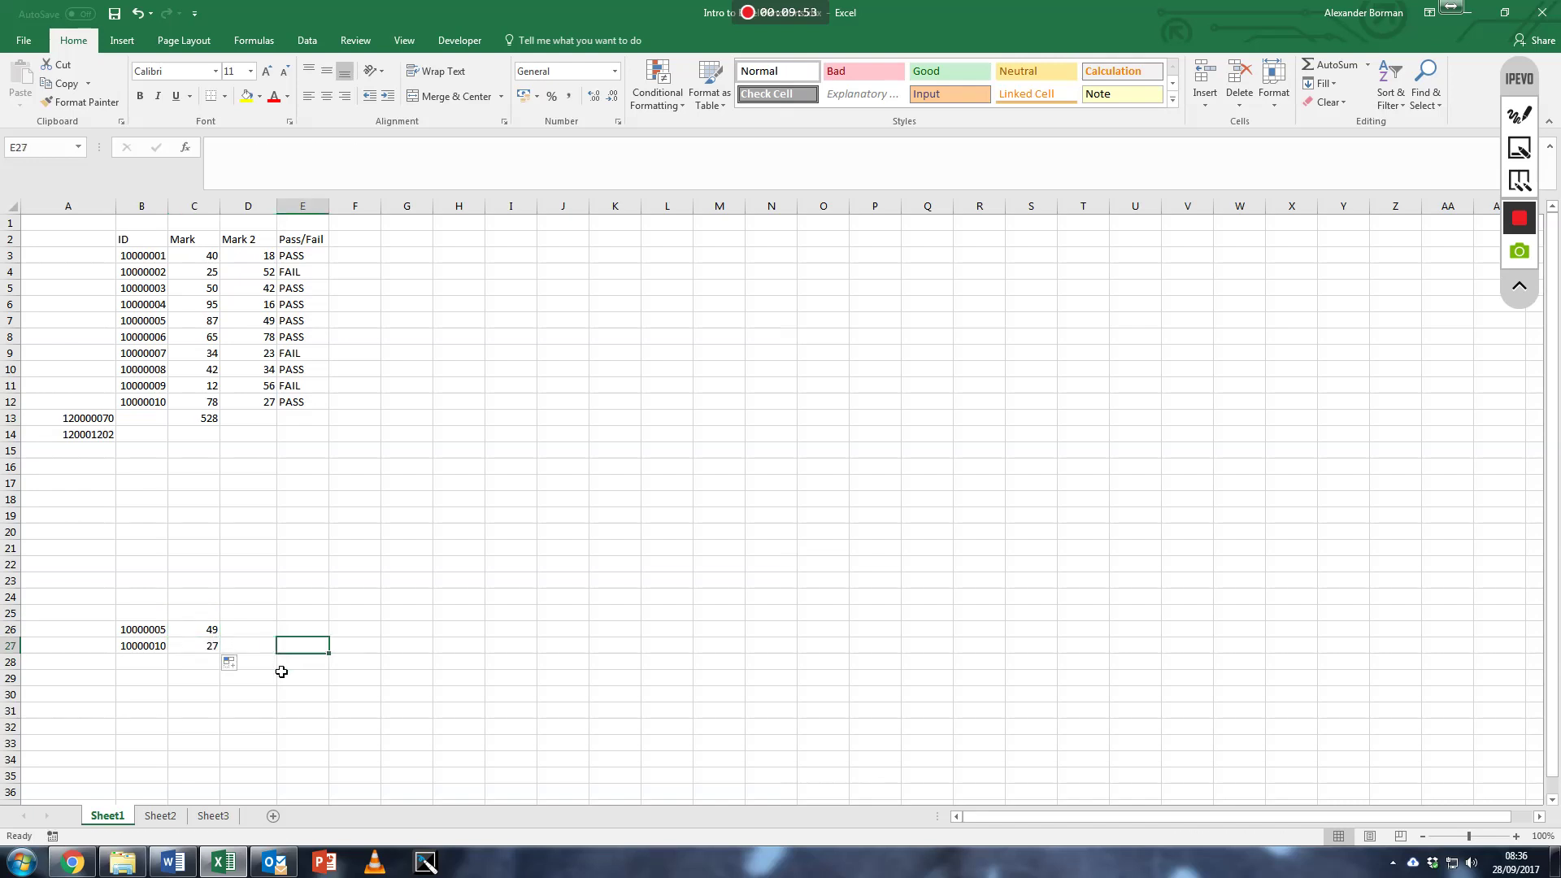
click(215, 650)
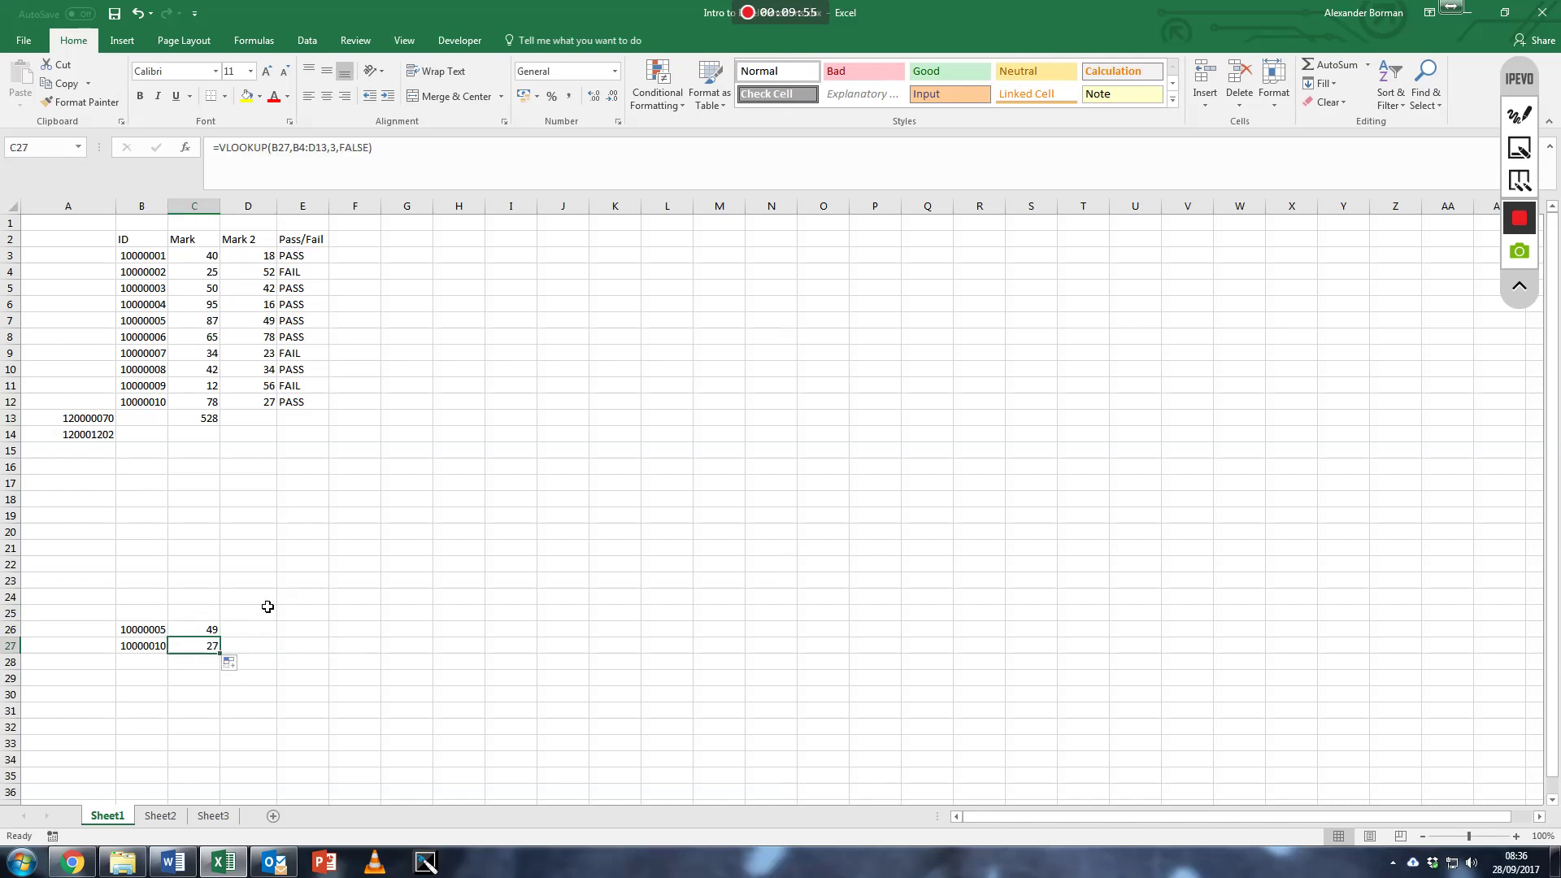
Step: Change the lookup value in B27 to the first student's ID
click(154, 650)
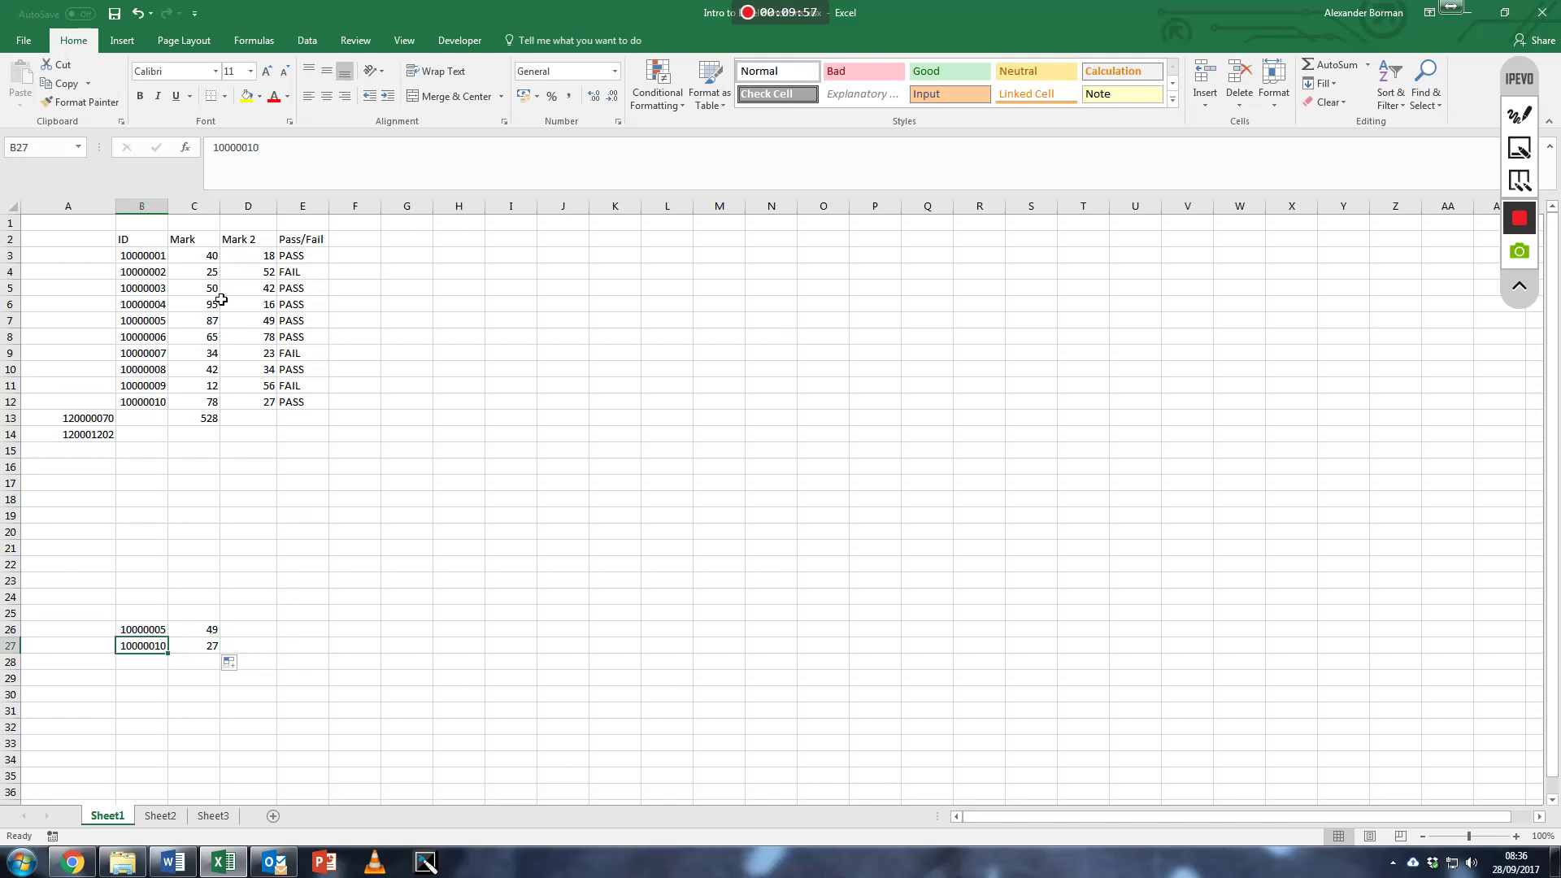
key(F2)
key(BackSpace)
key(BackSpace)
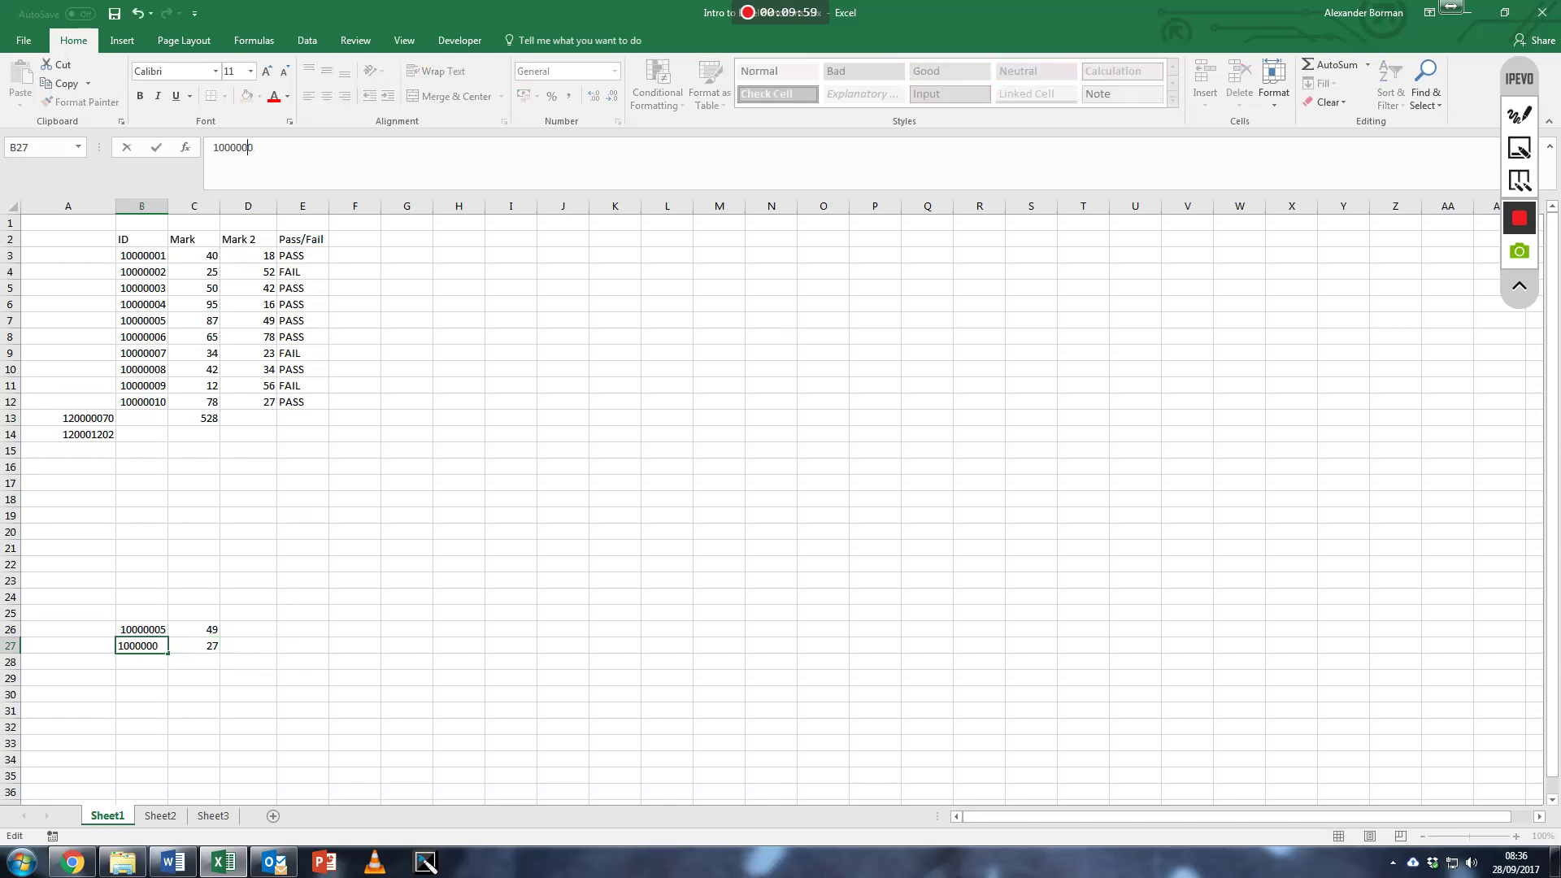
text(01)
key(Return)
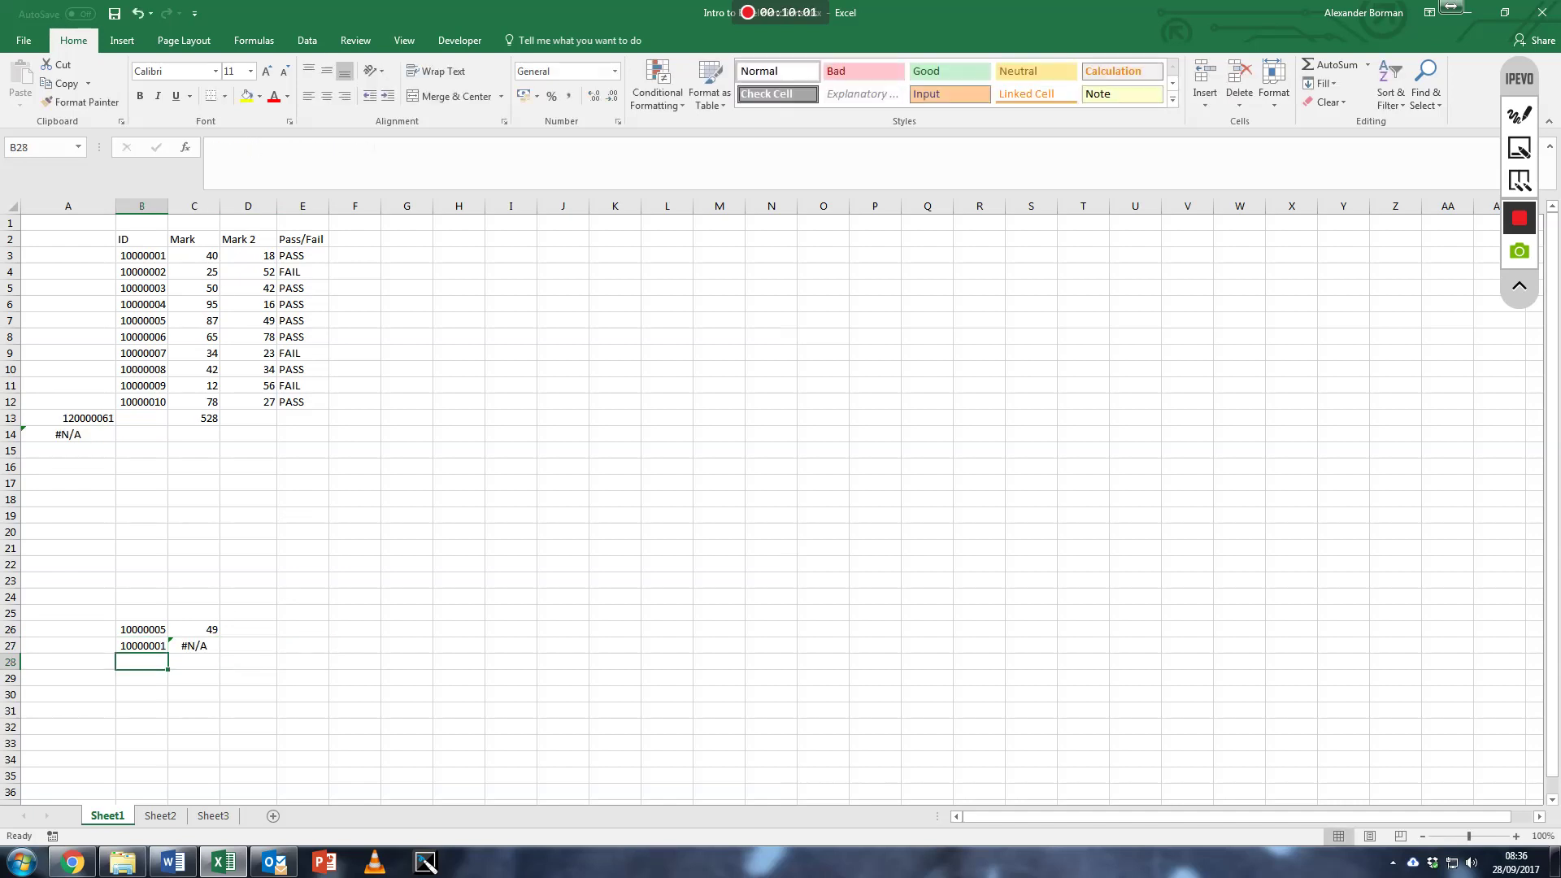
Step: Inspect which lookup cell and table range the VLOOKUP formula in C26 uses, for comparison with C27
click(160, 651)
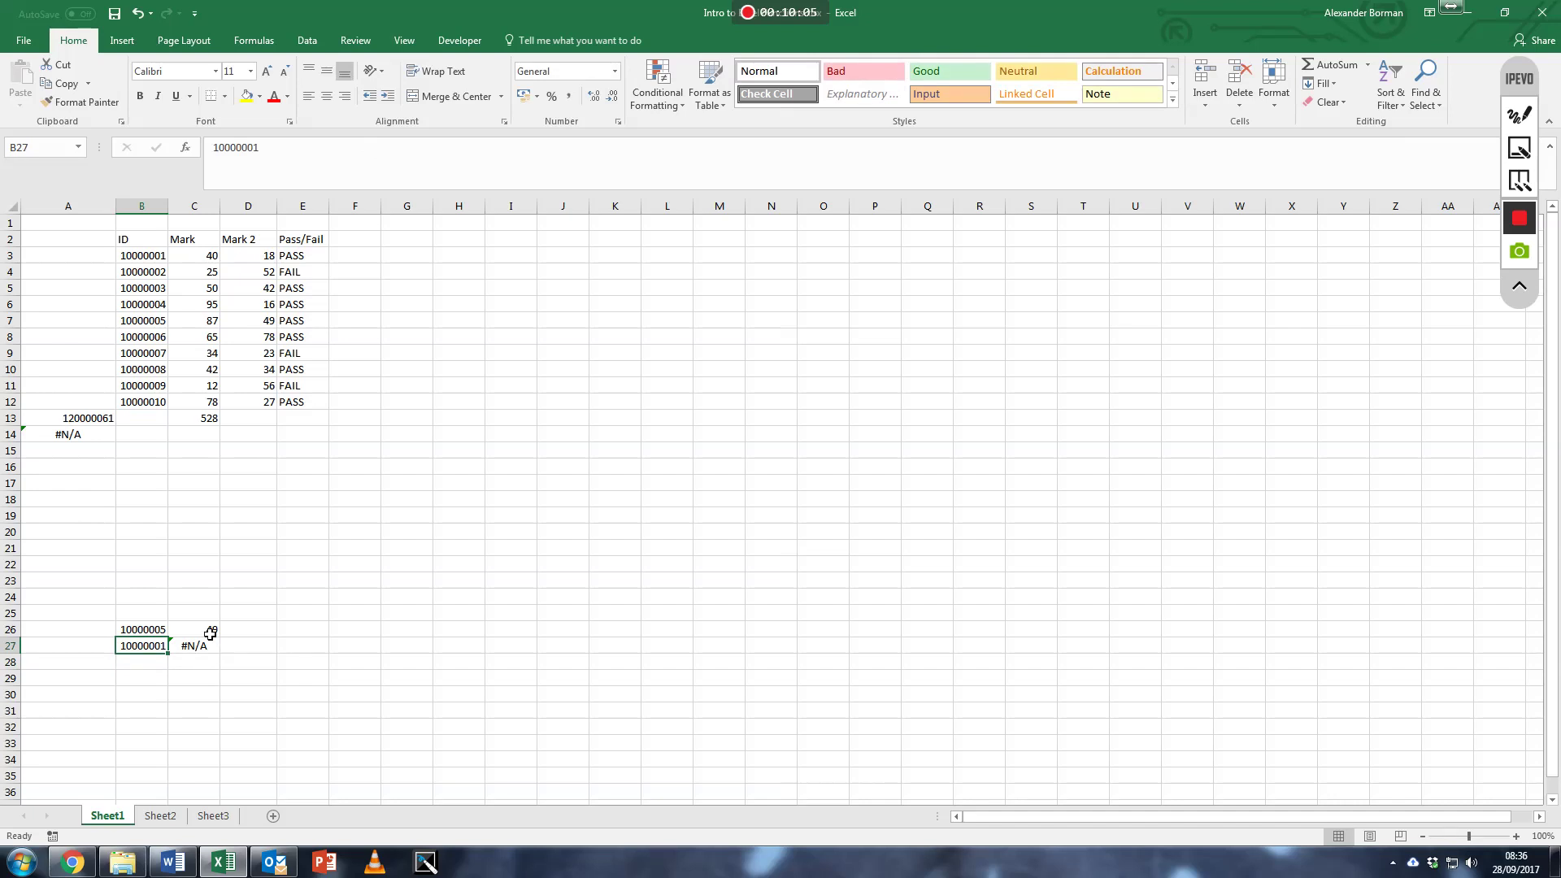
click(204, 634)
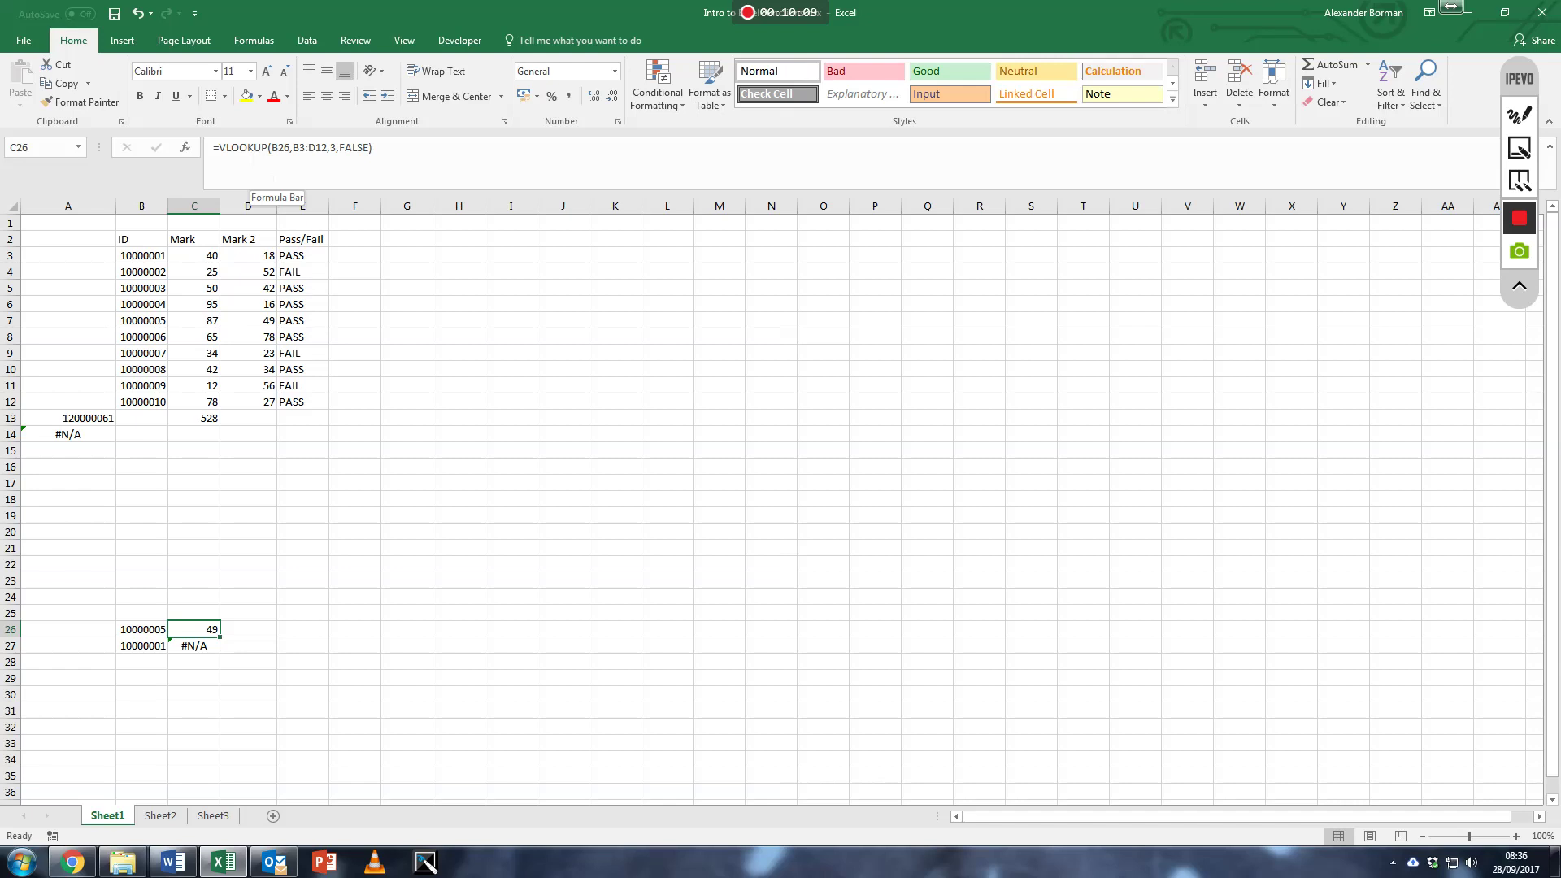
click(284, 148)
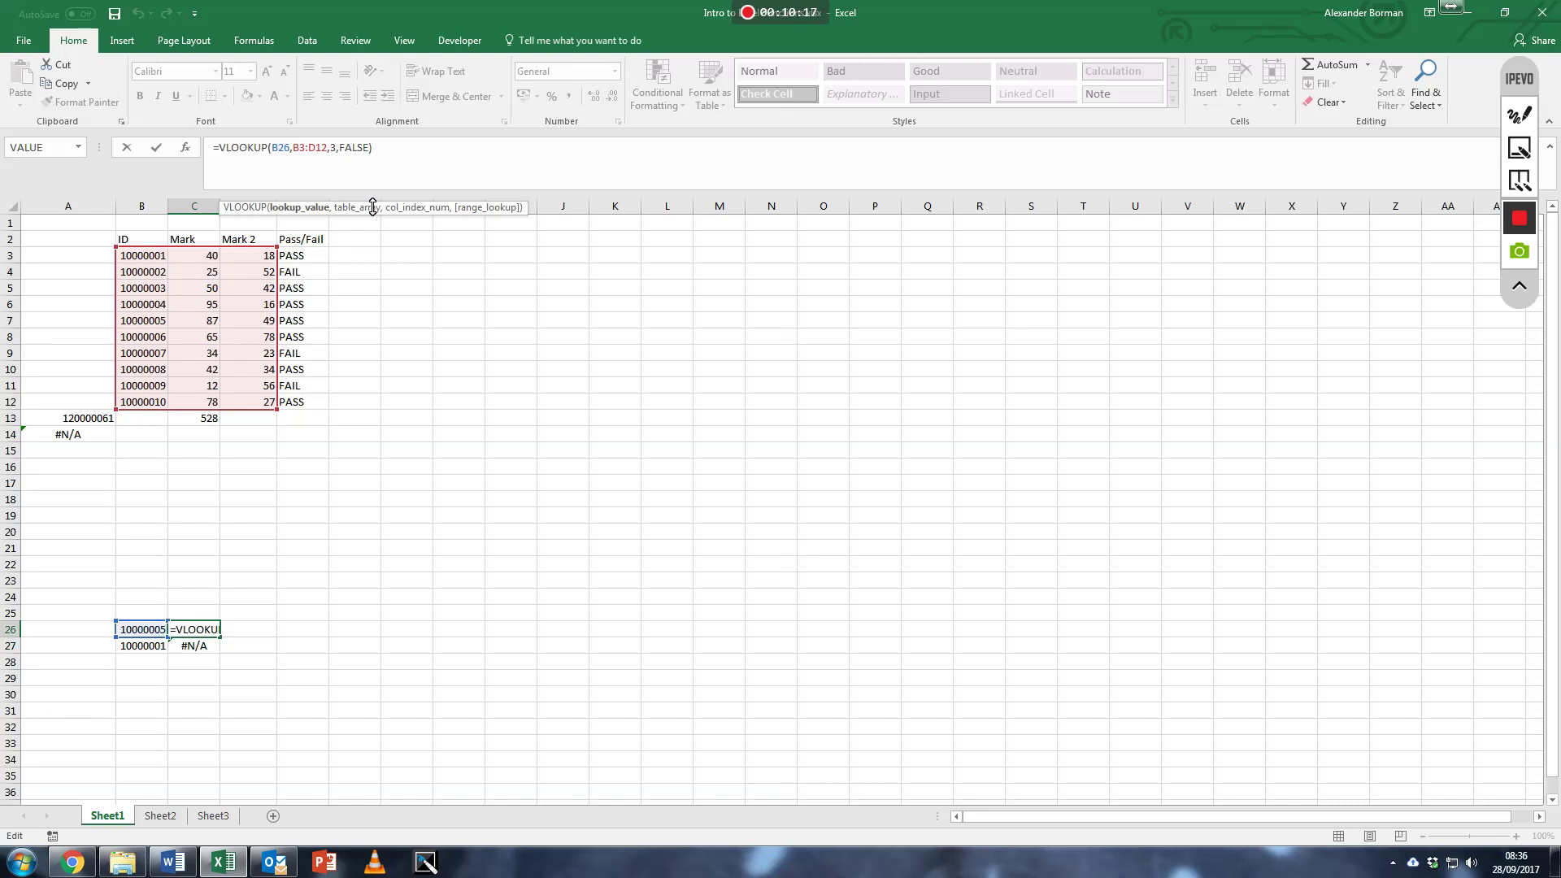
key(Return)
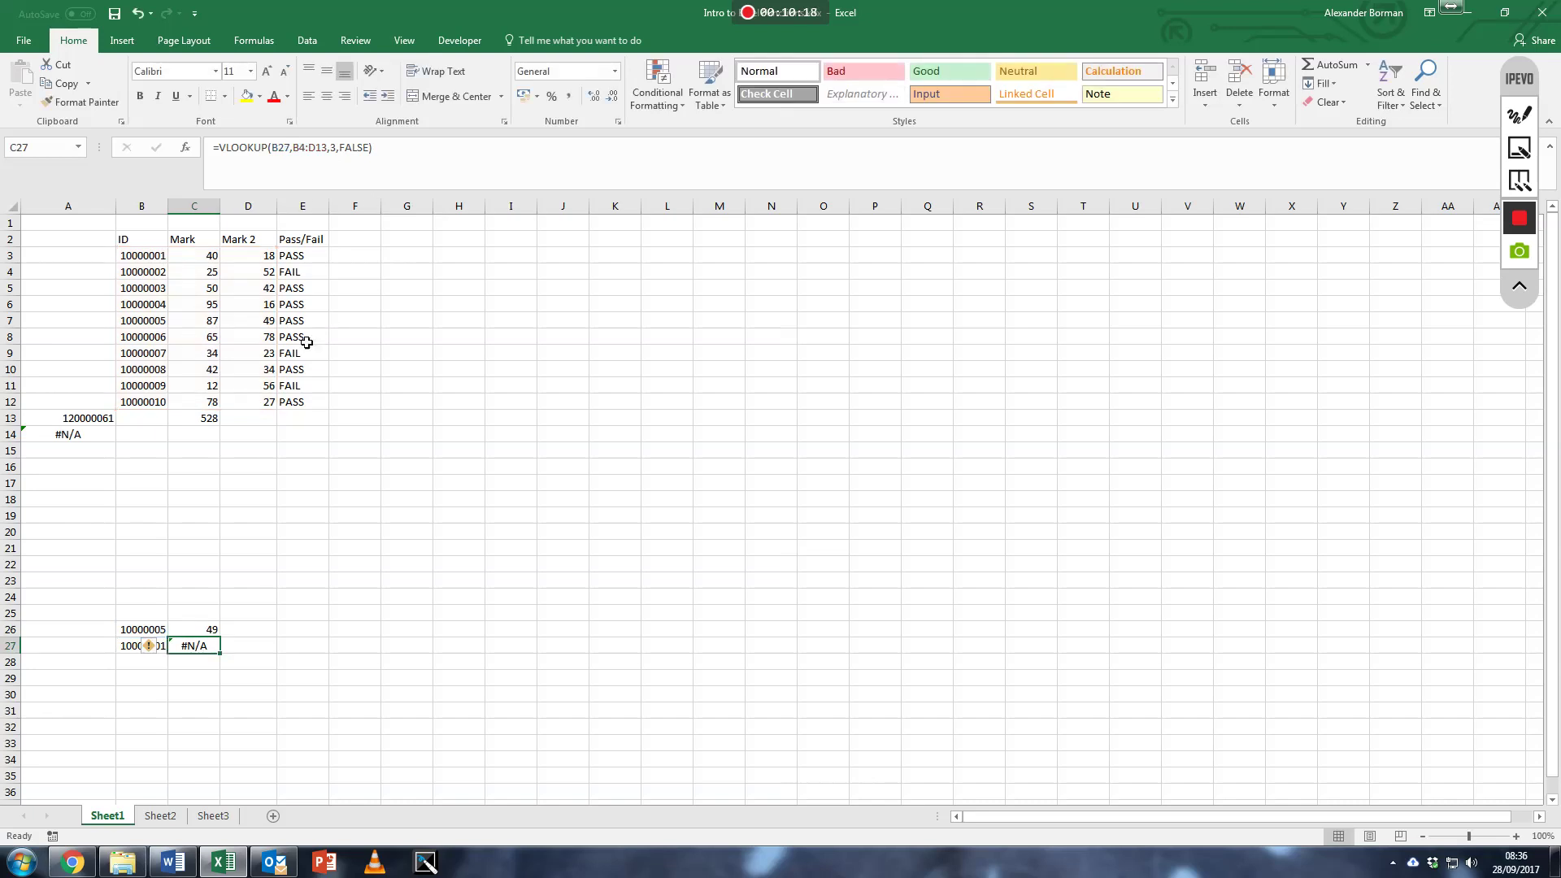
Step: Inspect which lookup cell and table range the copied VLOOKUP formula in C27 uses
click(382, 148)
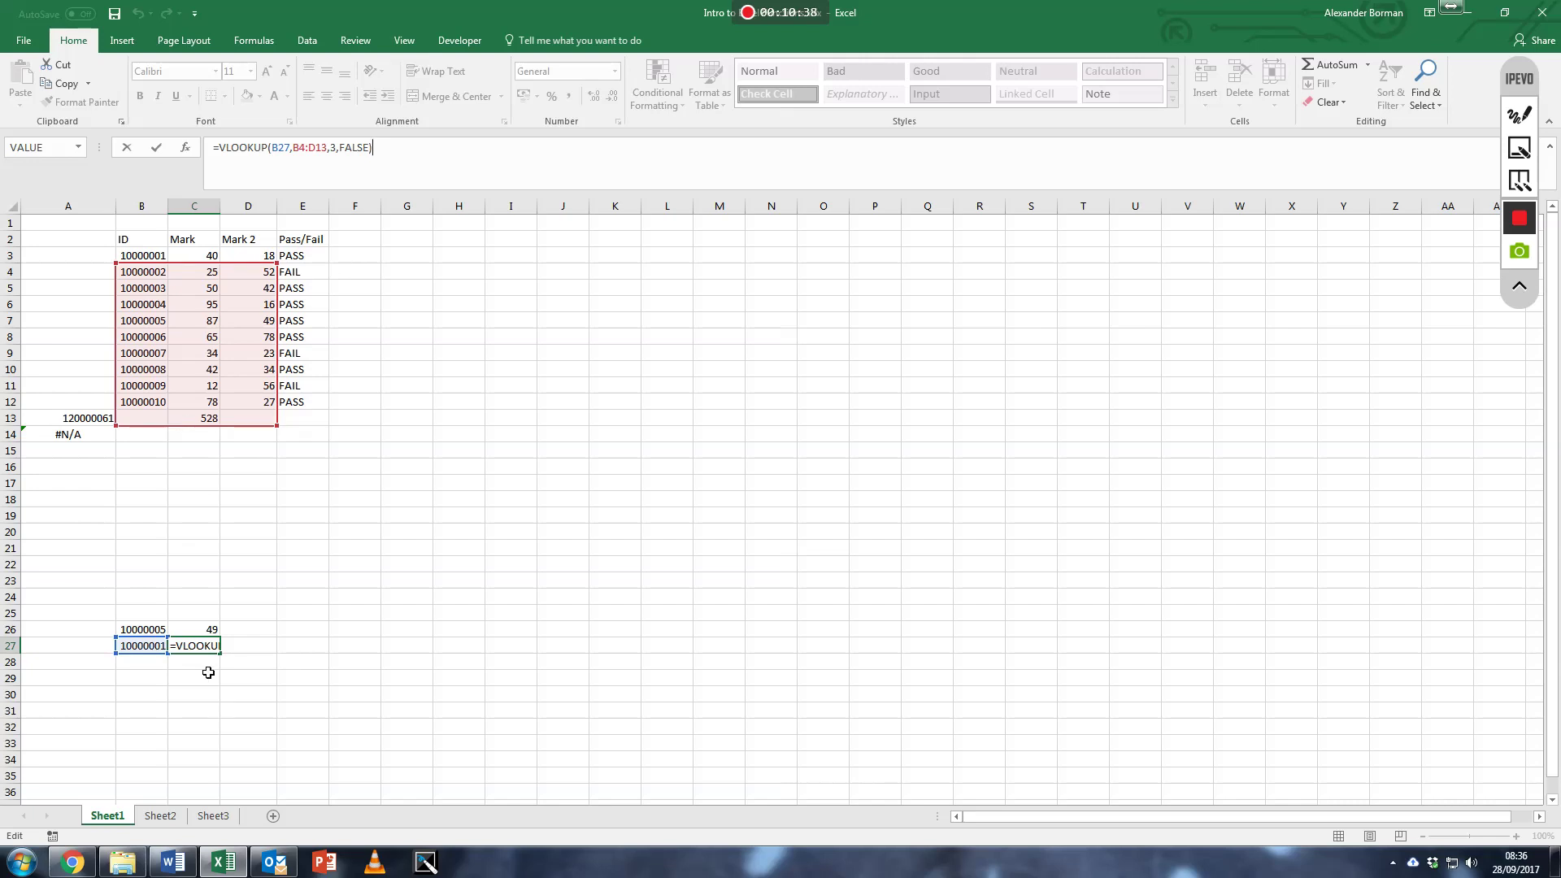
click(200, 650)
click(205, 633)
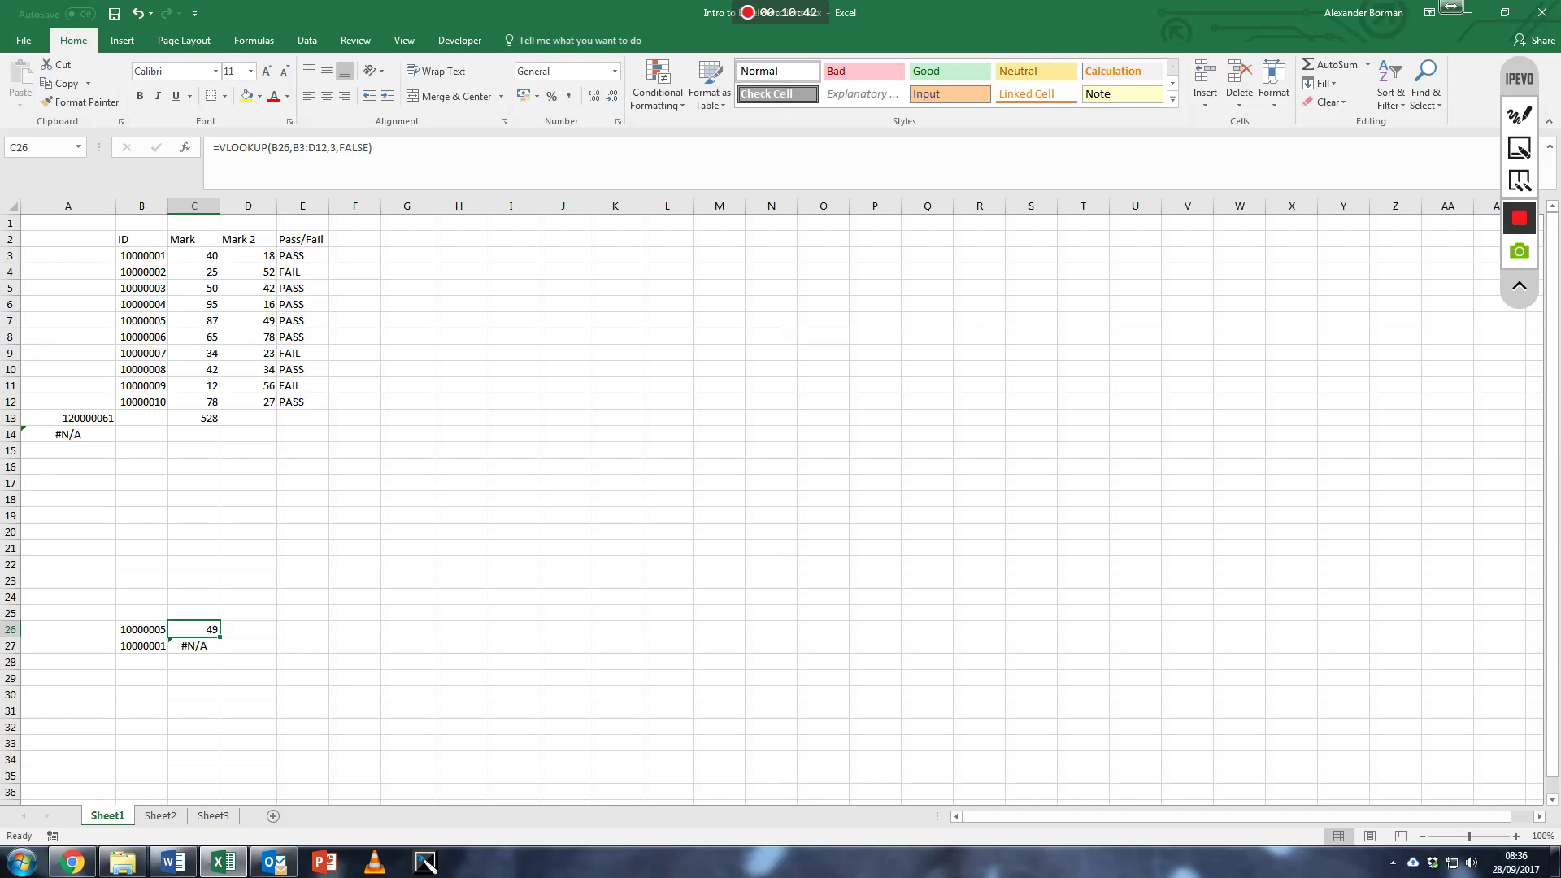
Step: Lock the row numbers of the table range in C26's VLOOKUP formula so it reads B$3:D$12
click(292, 147)
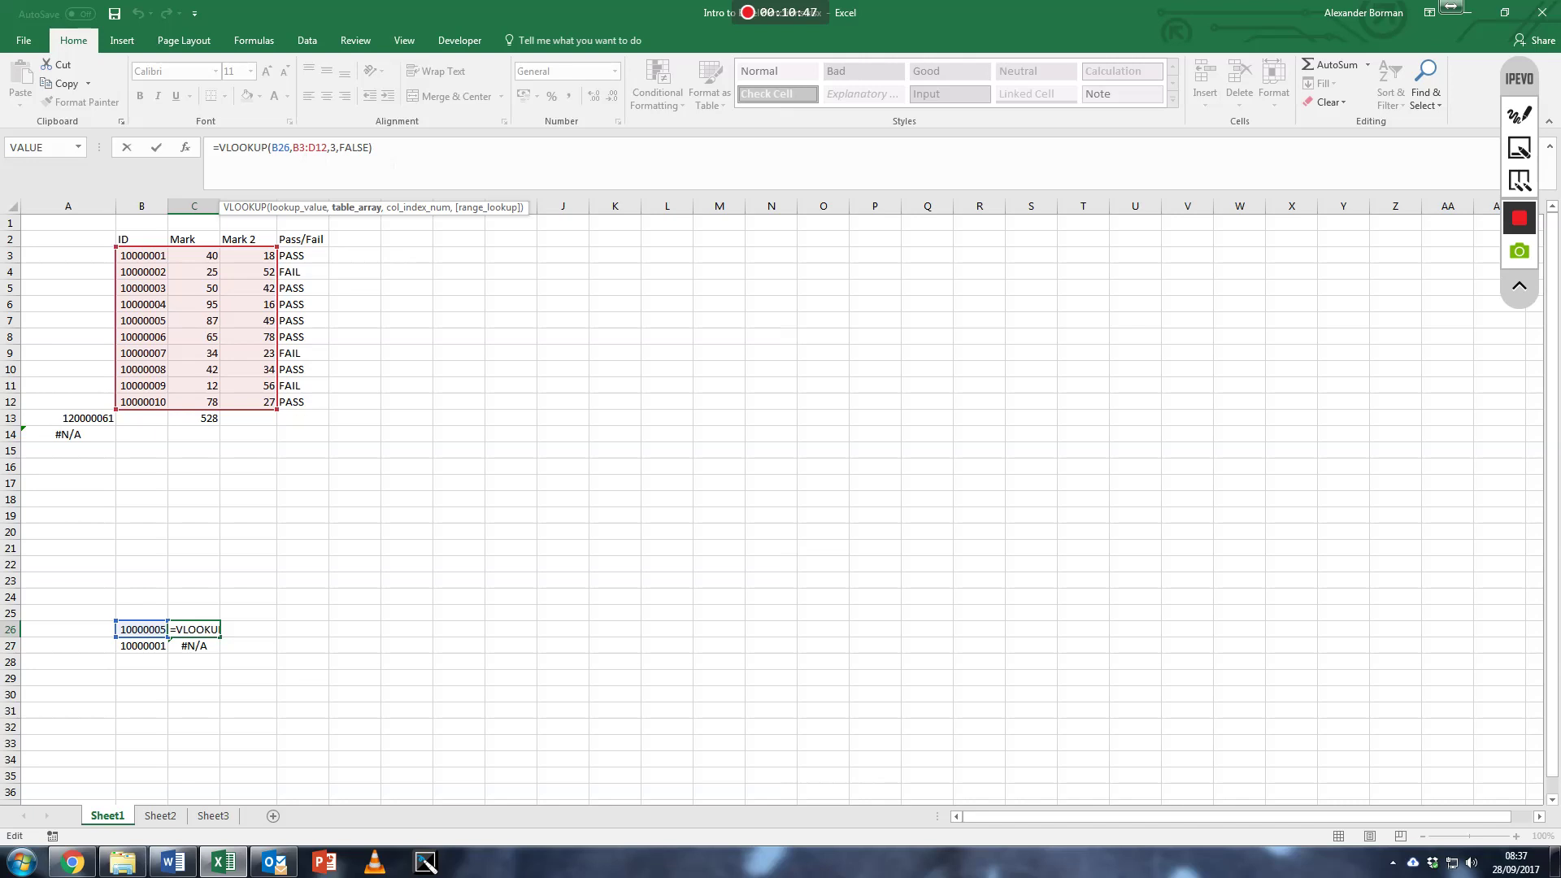
click(297, 147)
text($)
click(322, 147)
text($)
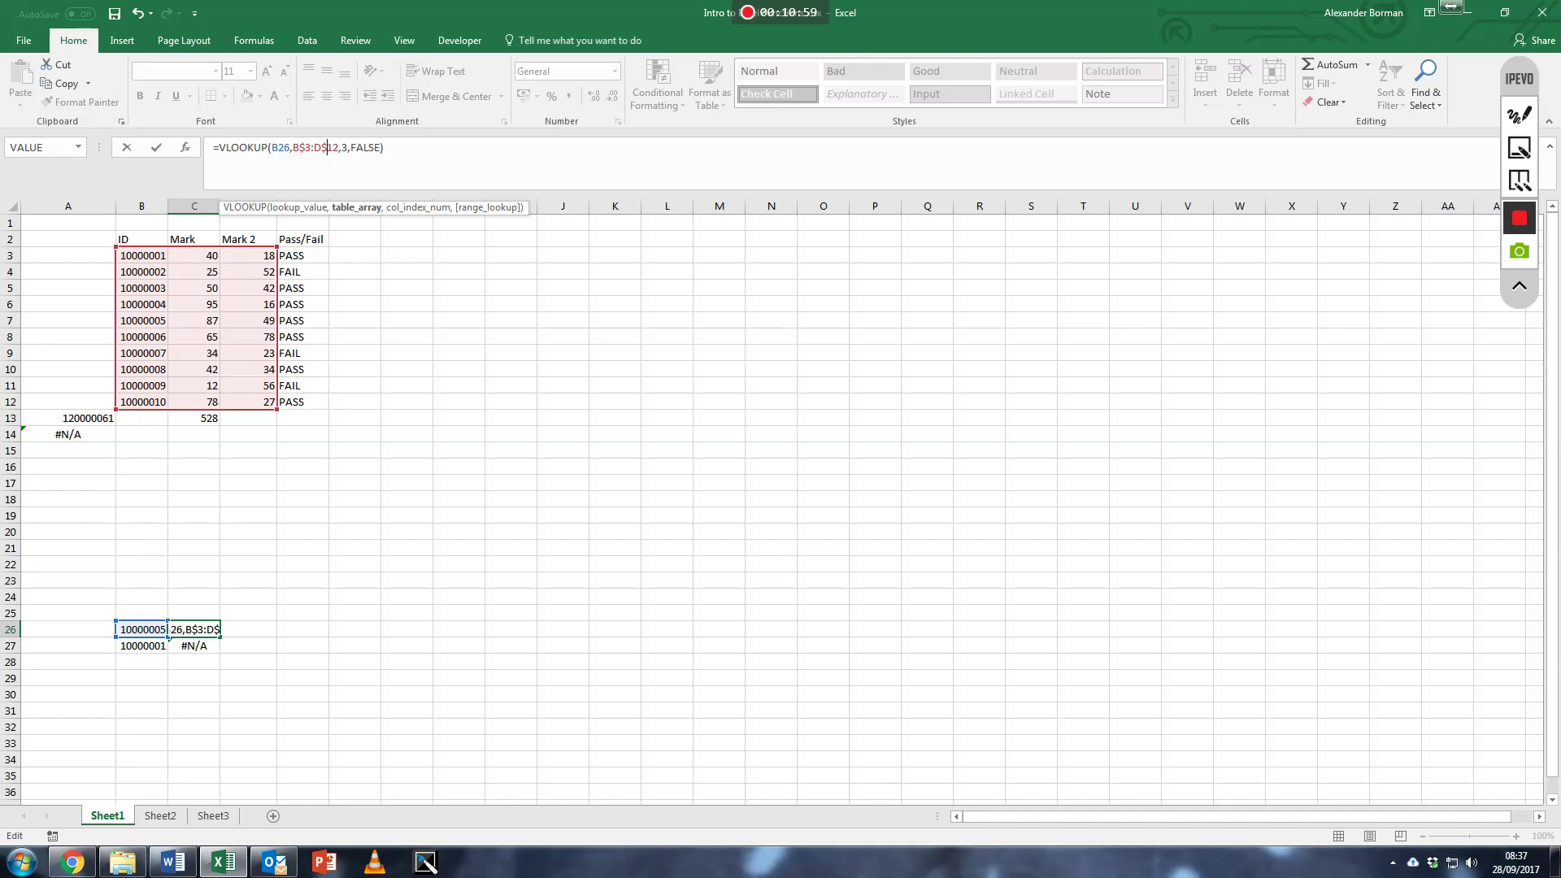
key(Return)
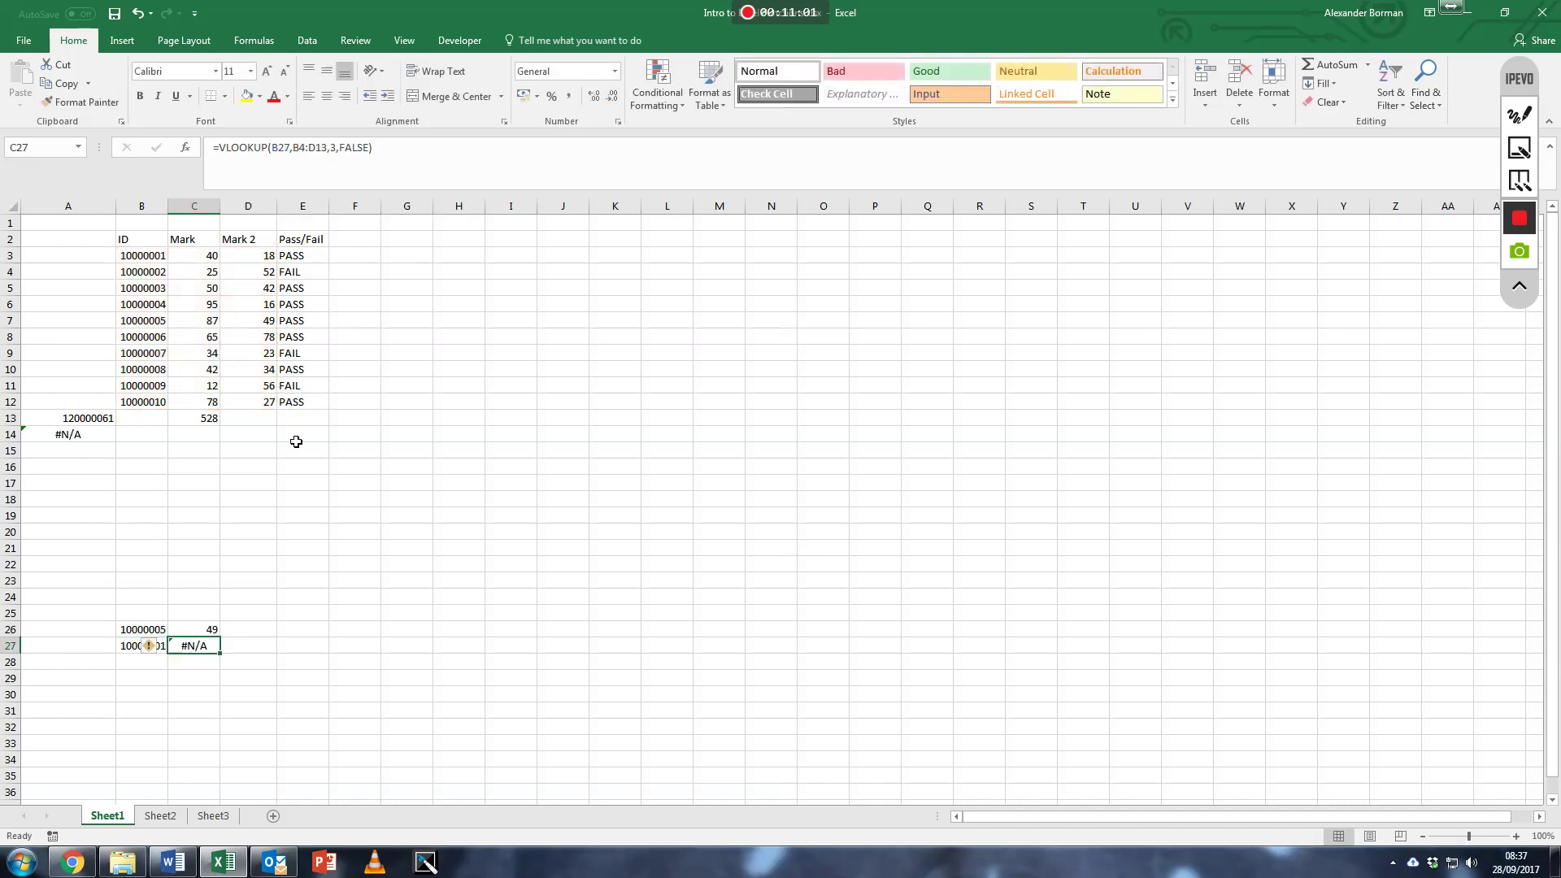
Step: Fill C26's row-locked VLOOKUP formula down to C27 and check the copied references
click(210, 628)
click(203, 650)
click(203, 634)
drag(220, 637, 225, 657)
click(205, 648)
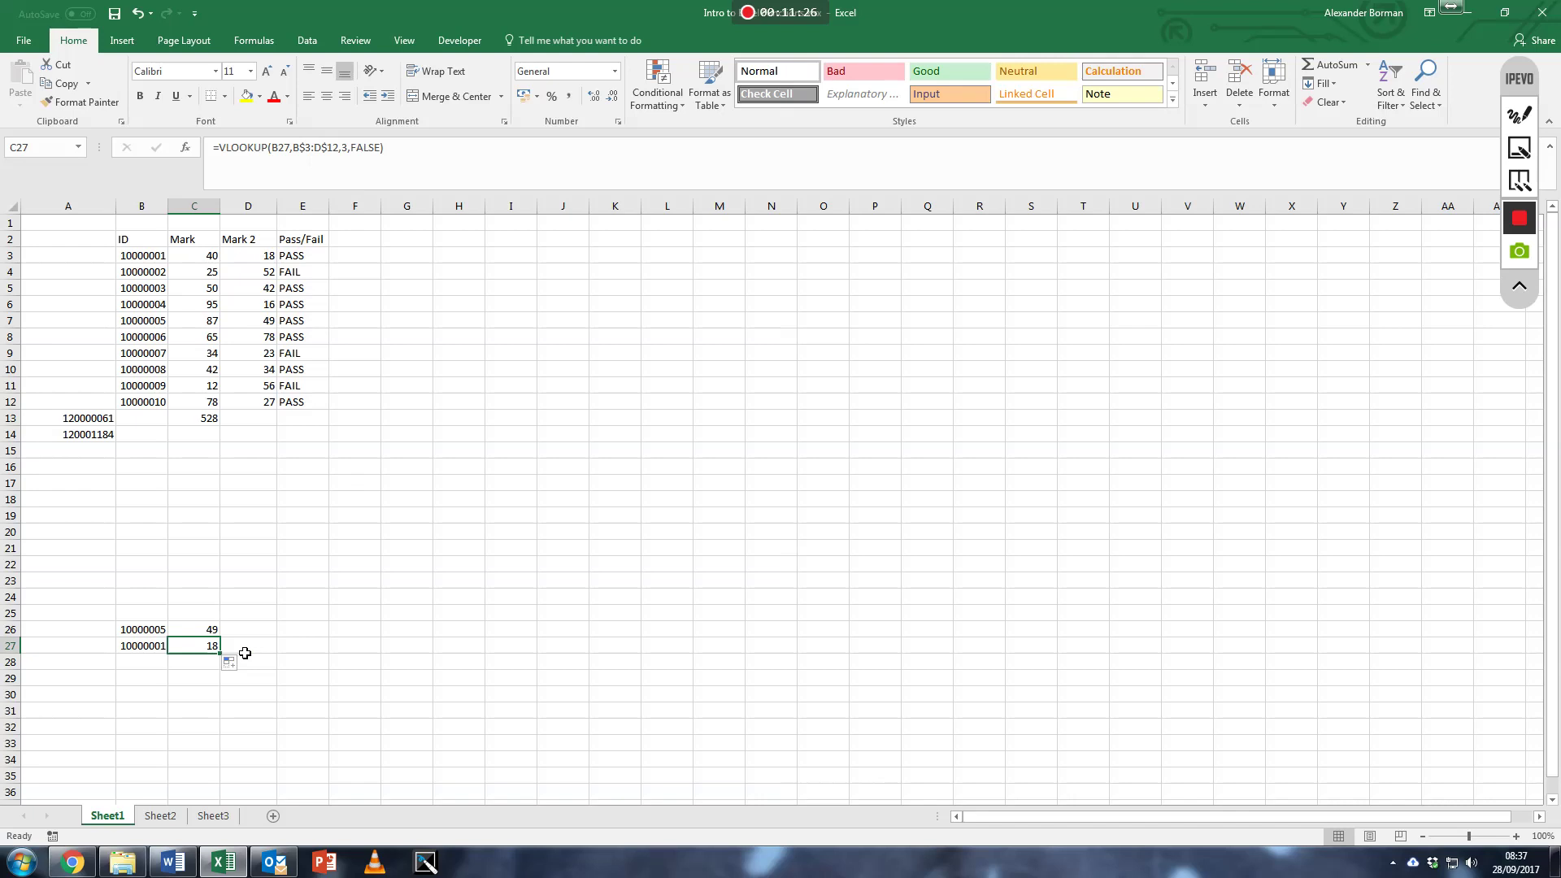
Step: Copy C26's VLOOKUP formula across to D26 and inspect how its column references shift
click(213, 631)
drag(242, 643, 258, 638)
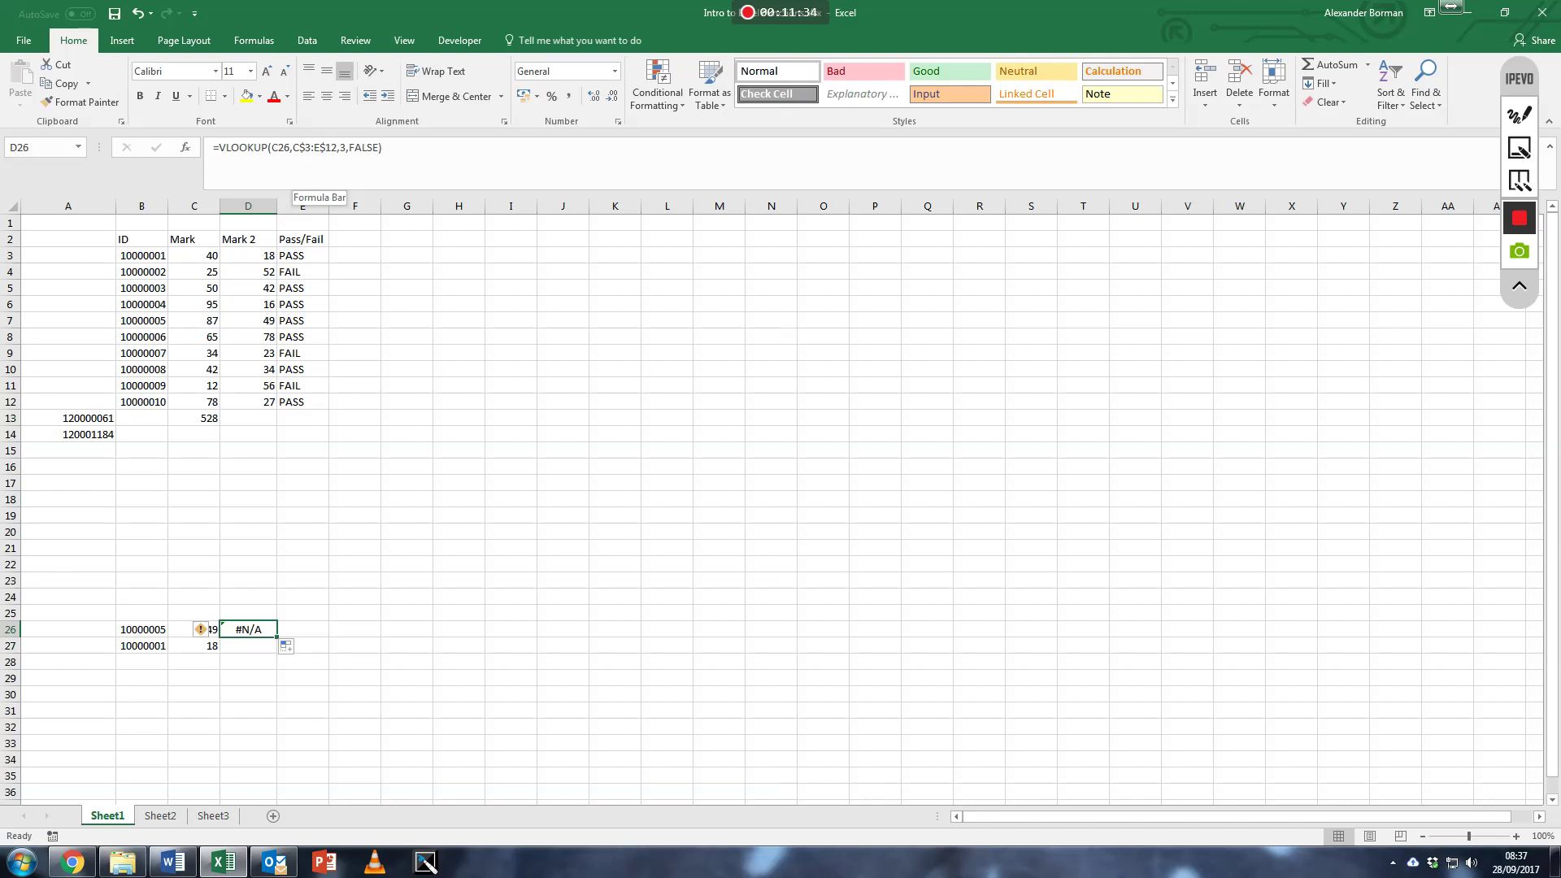
click(187, 631)
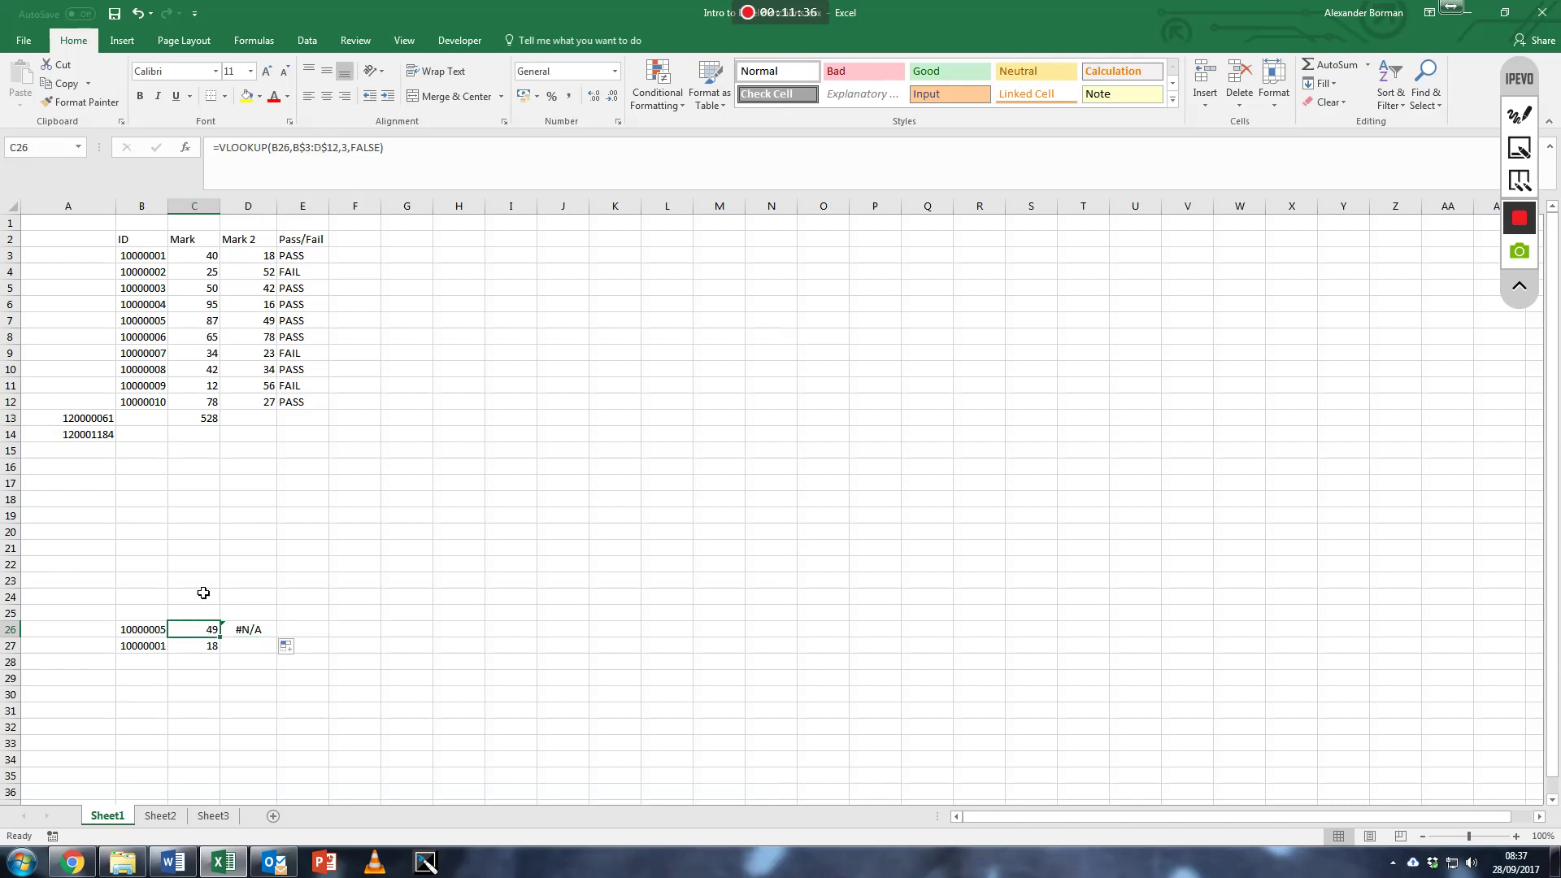
click(256, 627)
click(355, 147)
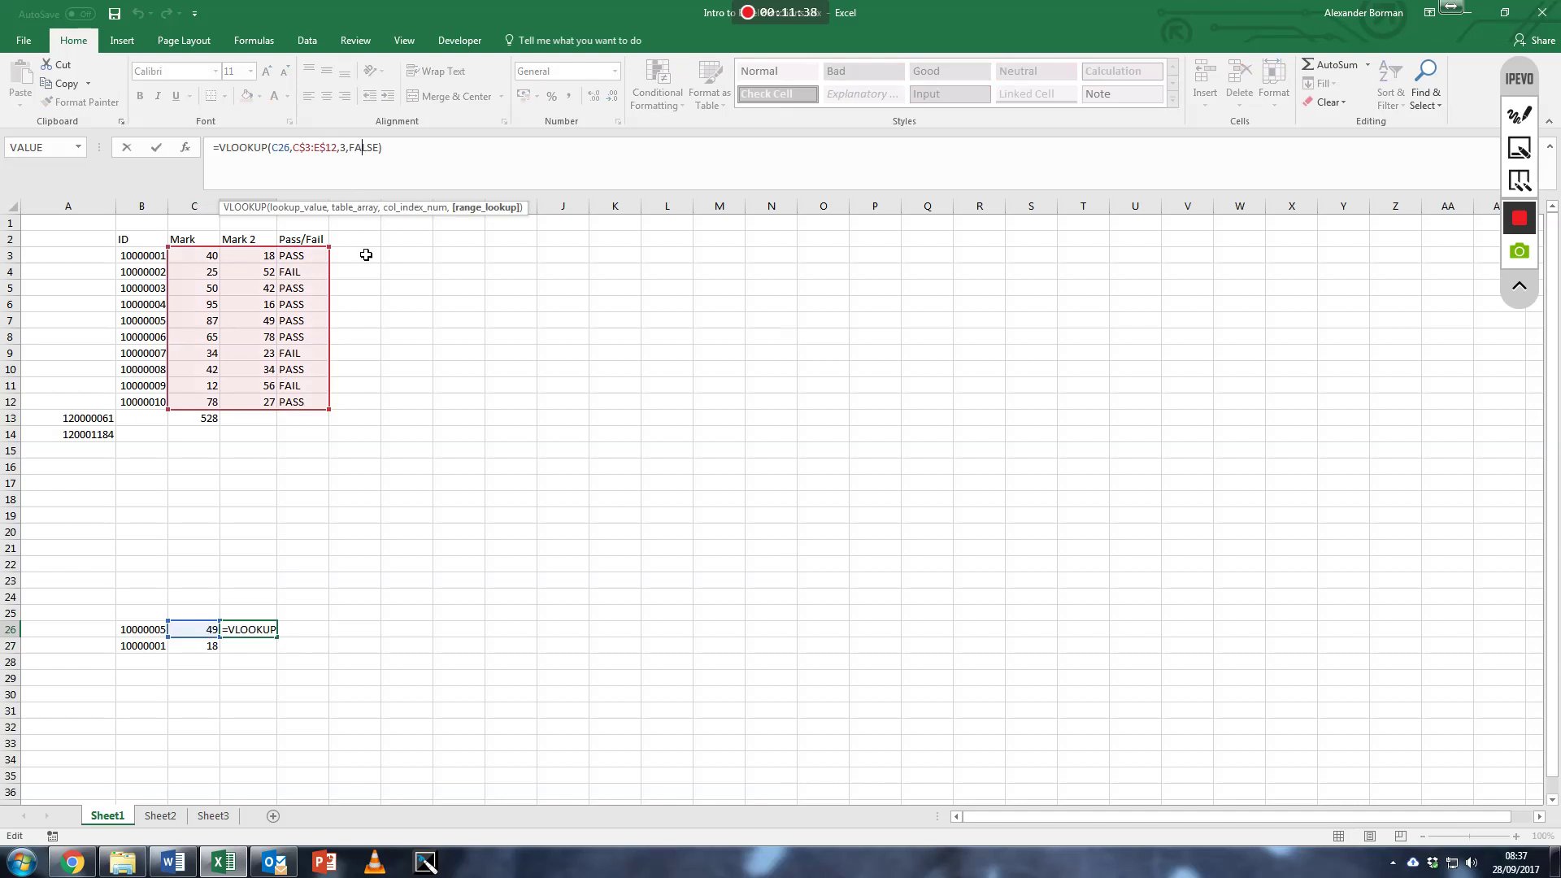
Step: Lock the columns of the table range in C26's VLOOKUP formula too, making it $B$3:$D$12
click(203, 630)
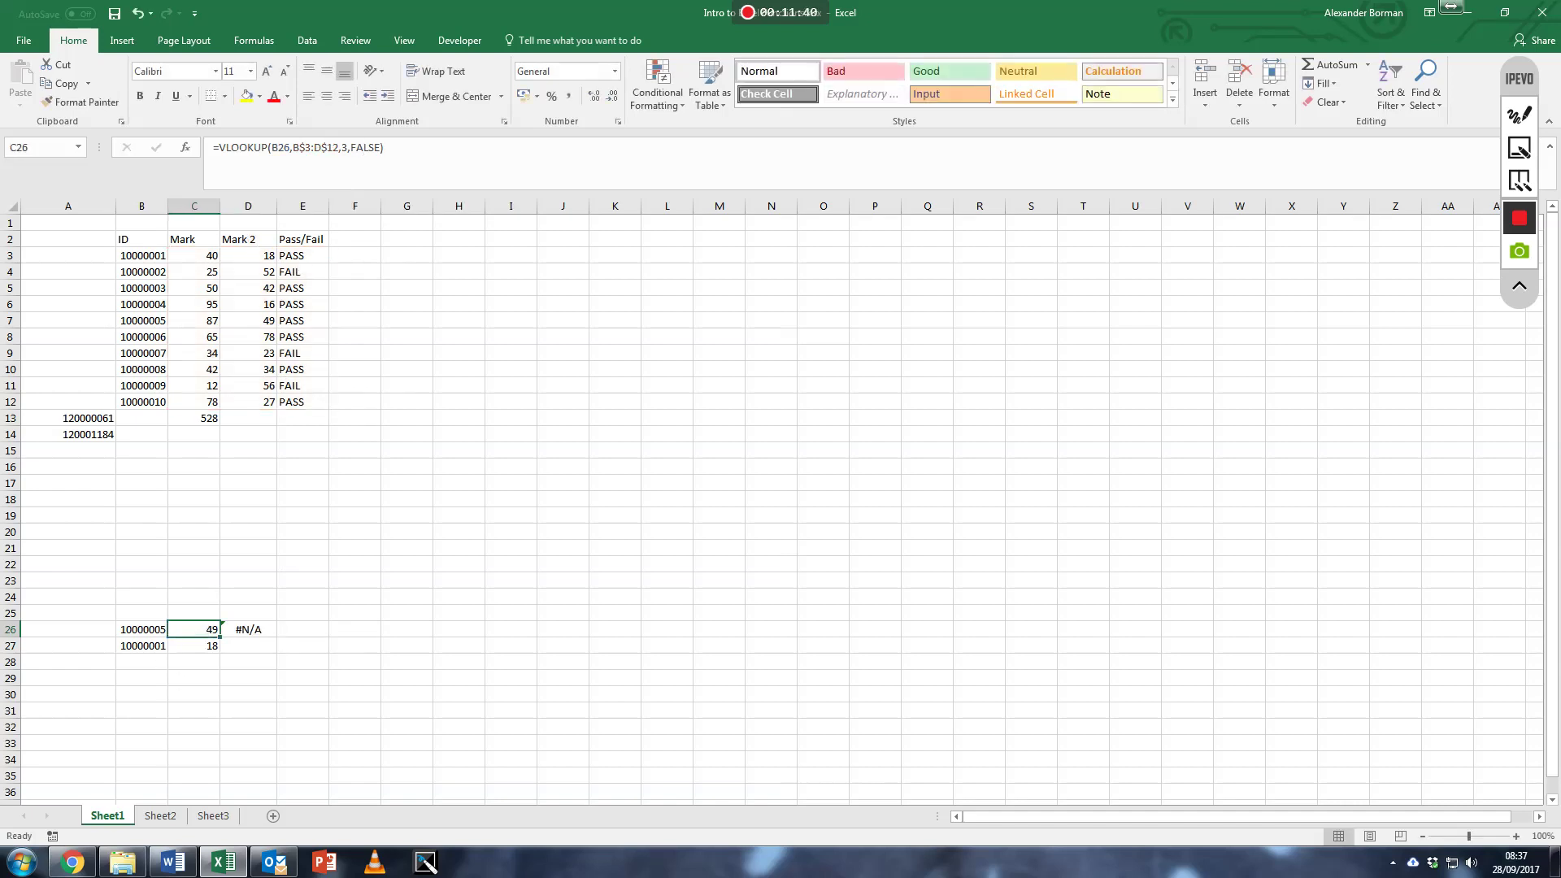
click(293, 147)
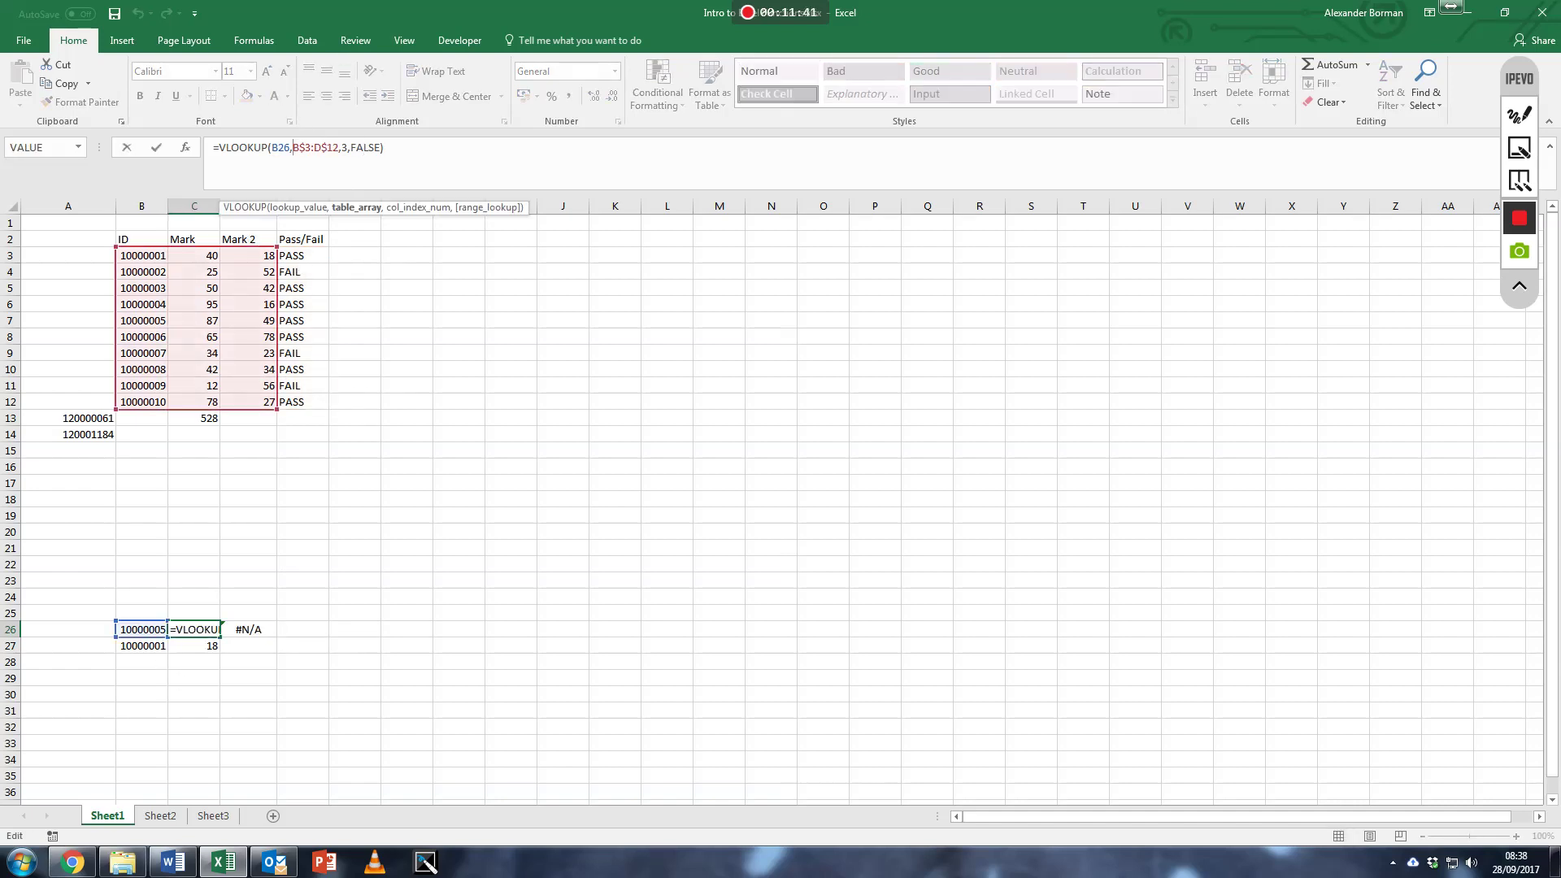
text($)
click(316, 147)
text($)
key(ctrl+Return)
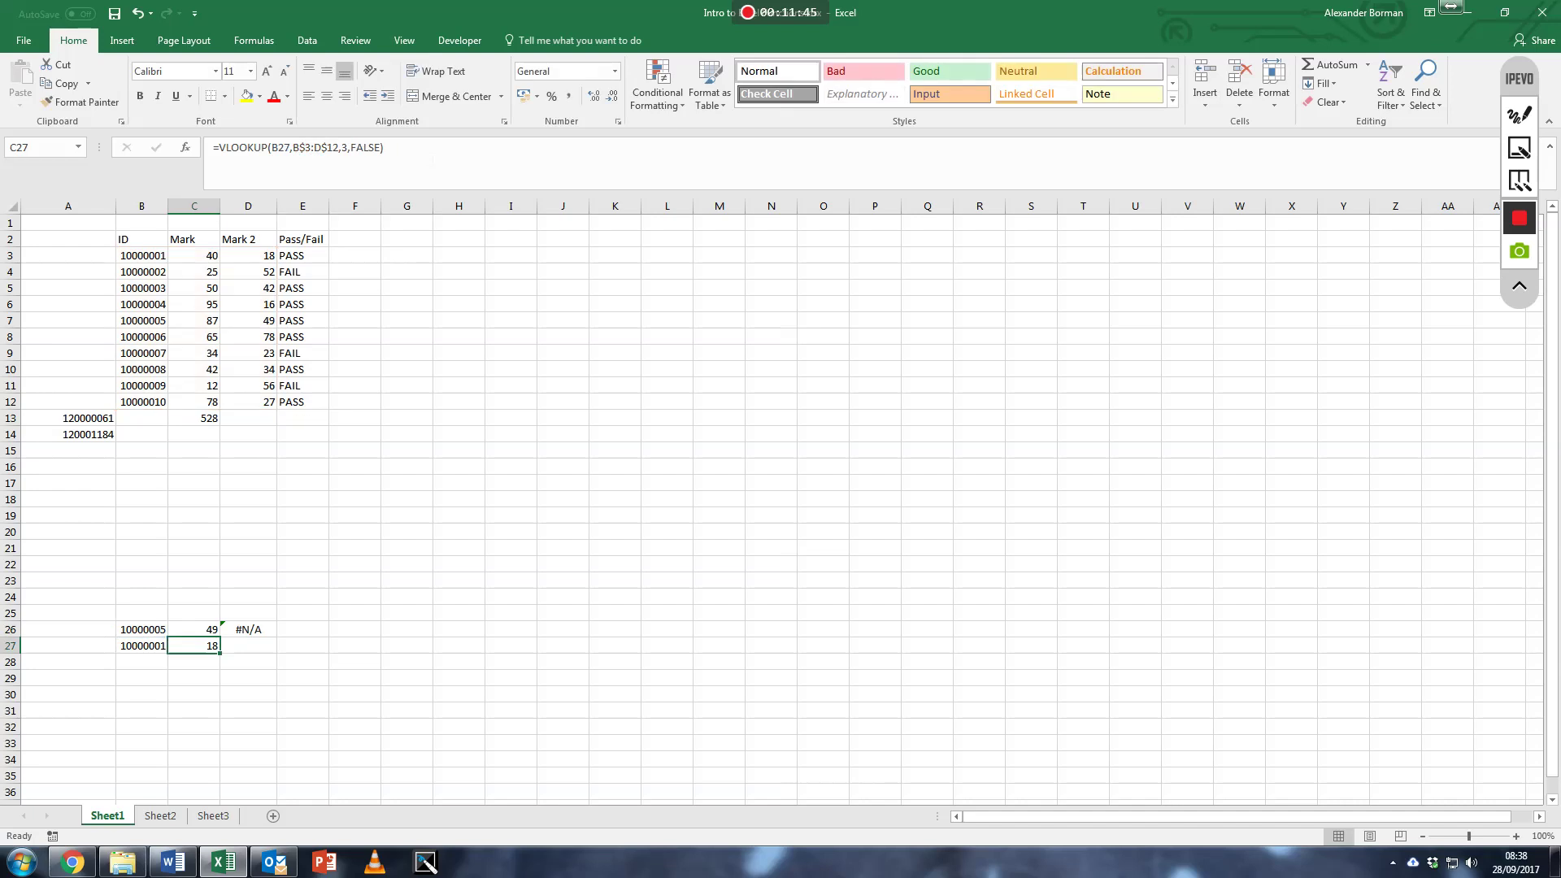
Step: Copy C26's VLOOKUP with the fully absolute table range across to D26 and inspect its references
drag(228, 644, 268, 643)
click(252, 630)
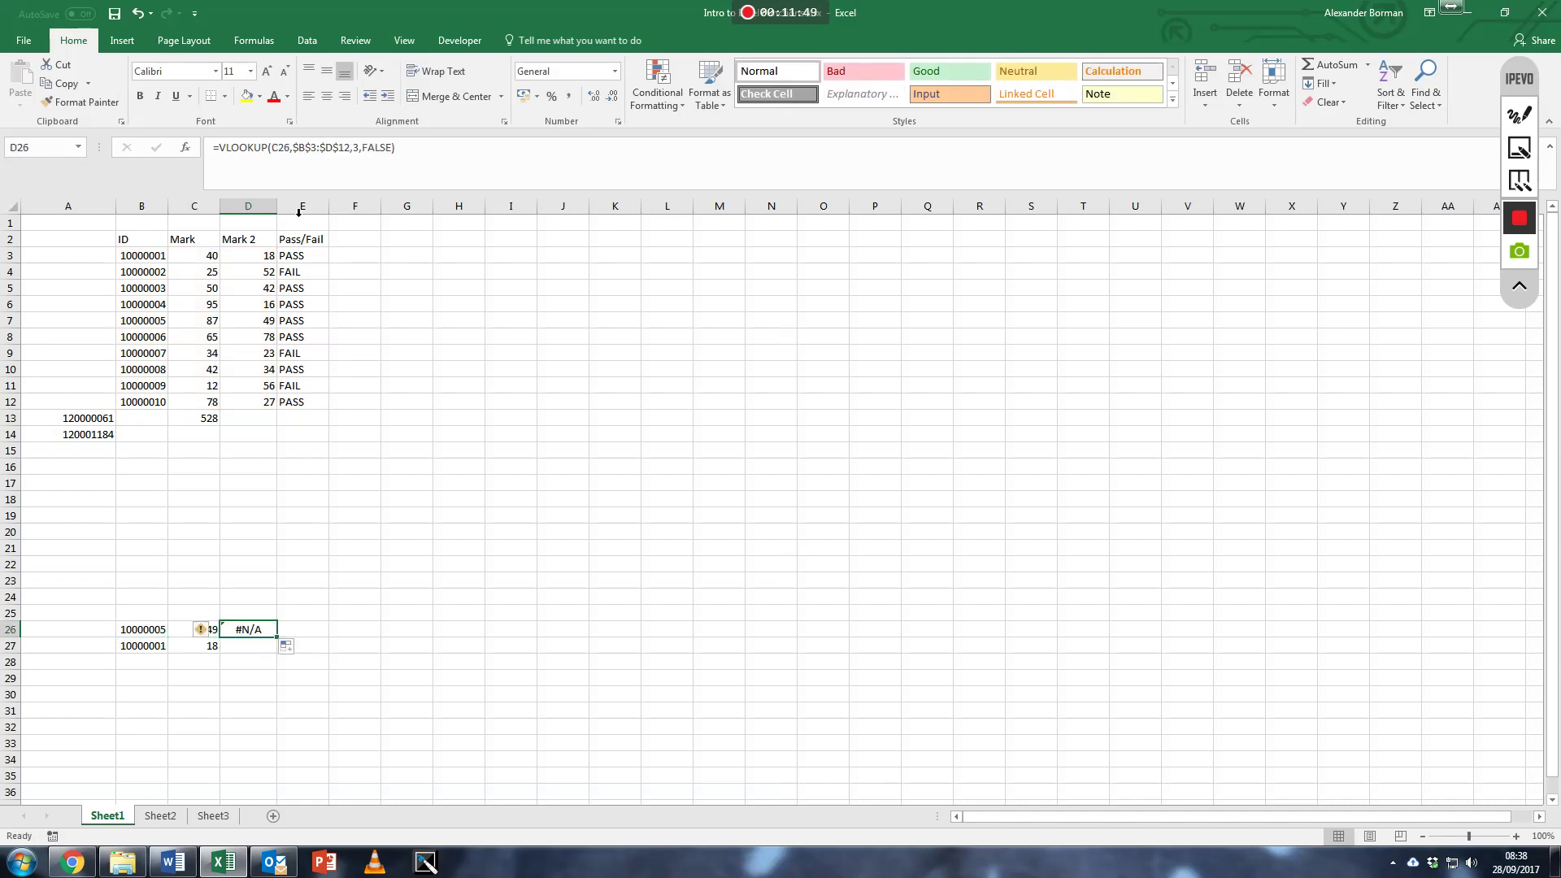
click(268, 147)
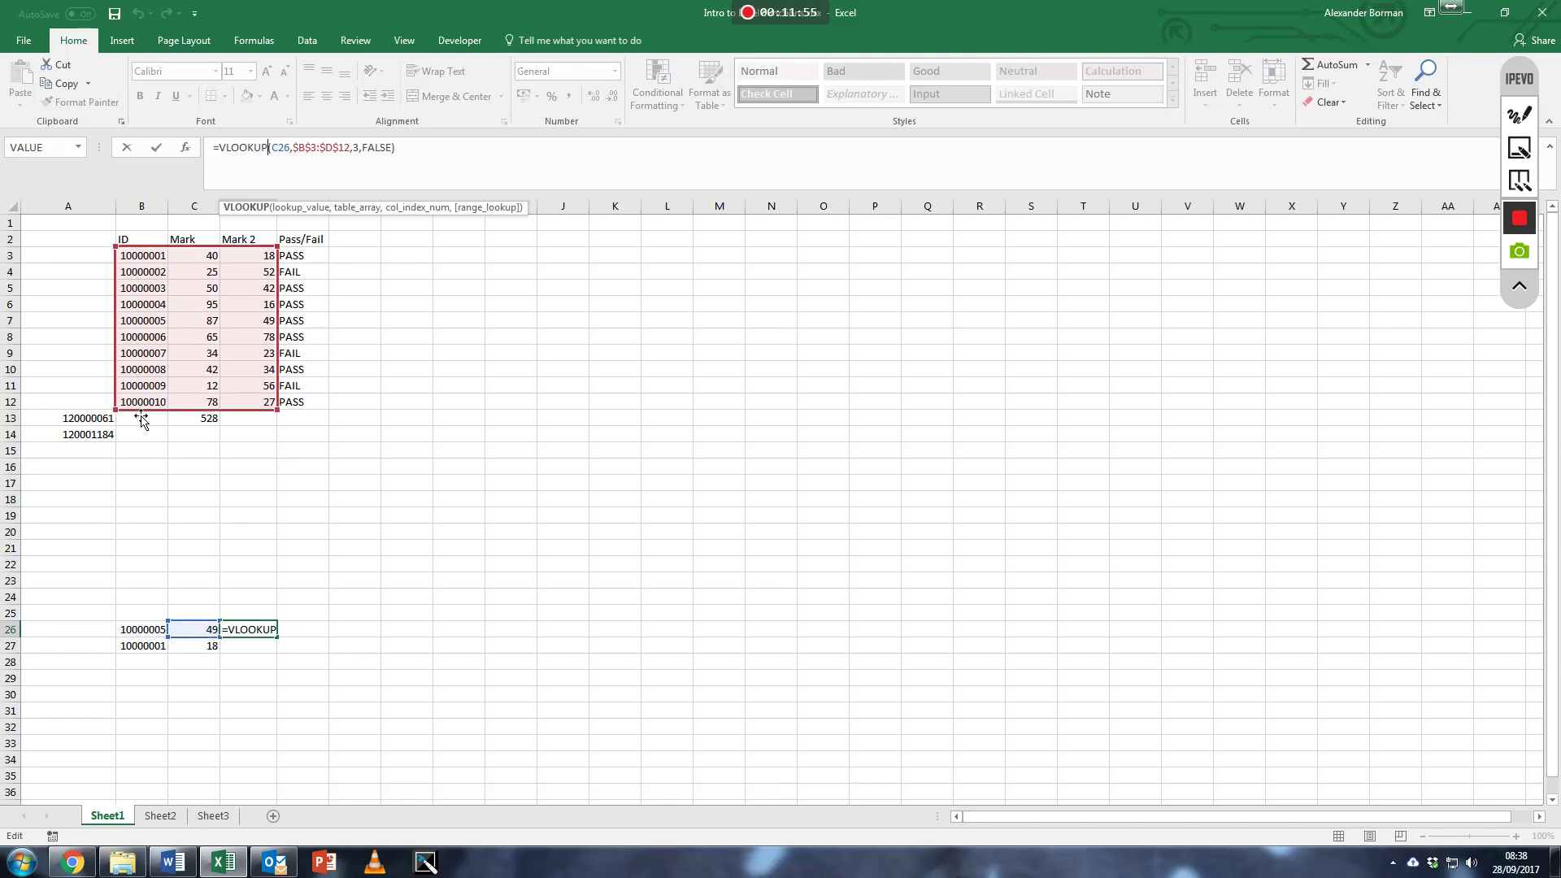
key(Return)
click(254, 630)
key(F2)
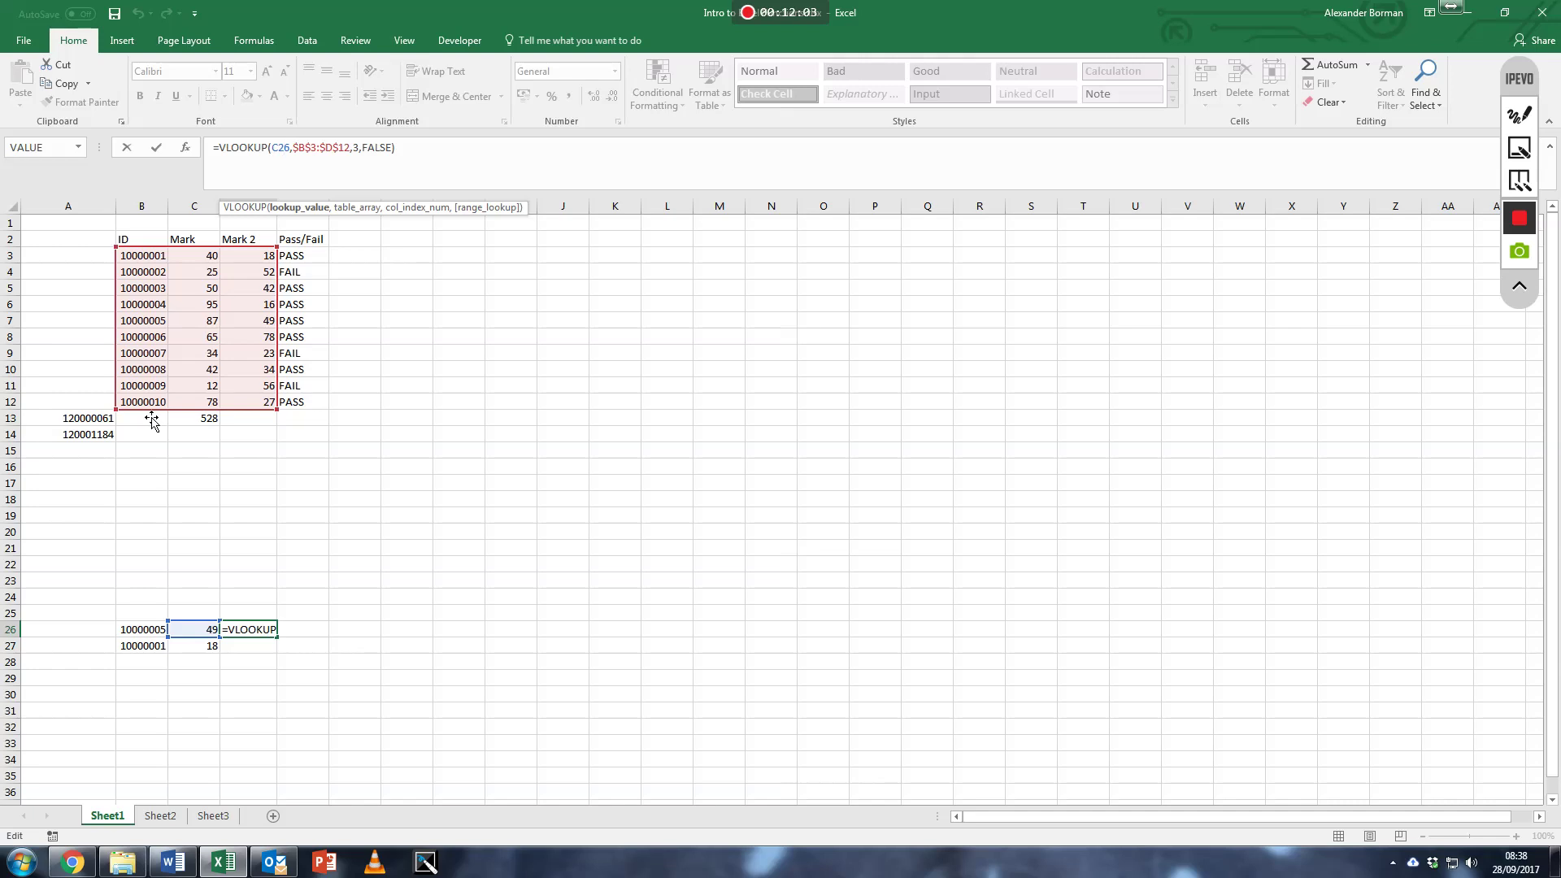
Step: Clear the copied VLOOKUP formula from D26
click(270, 612)
click(270, 624)
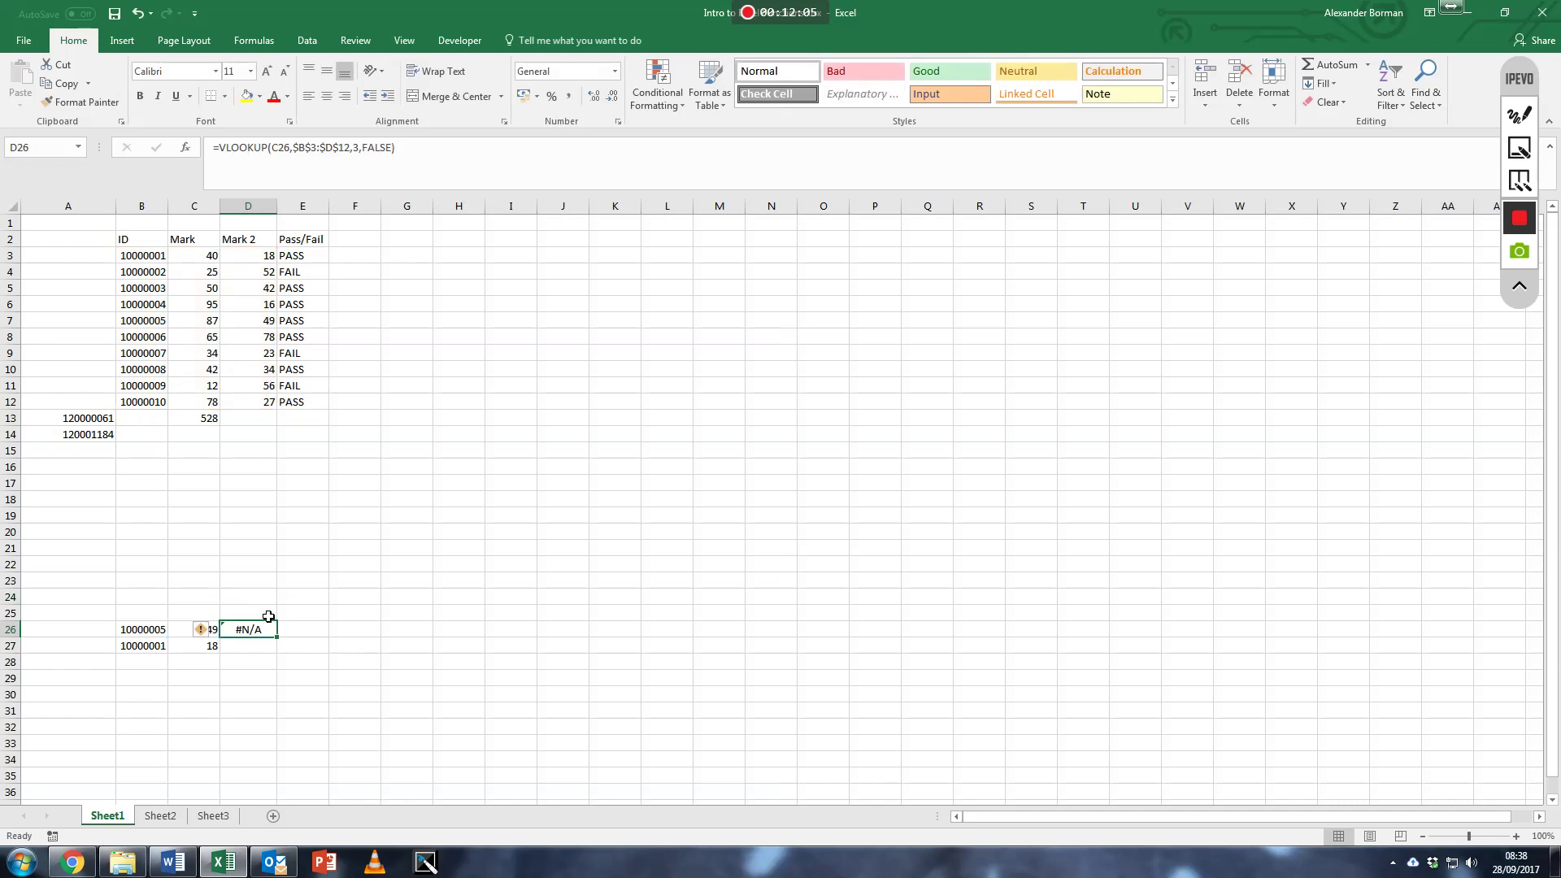
key(Delete)
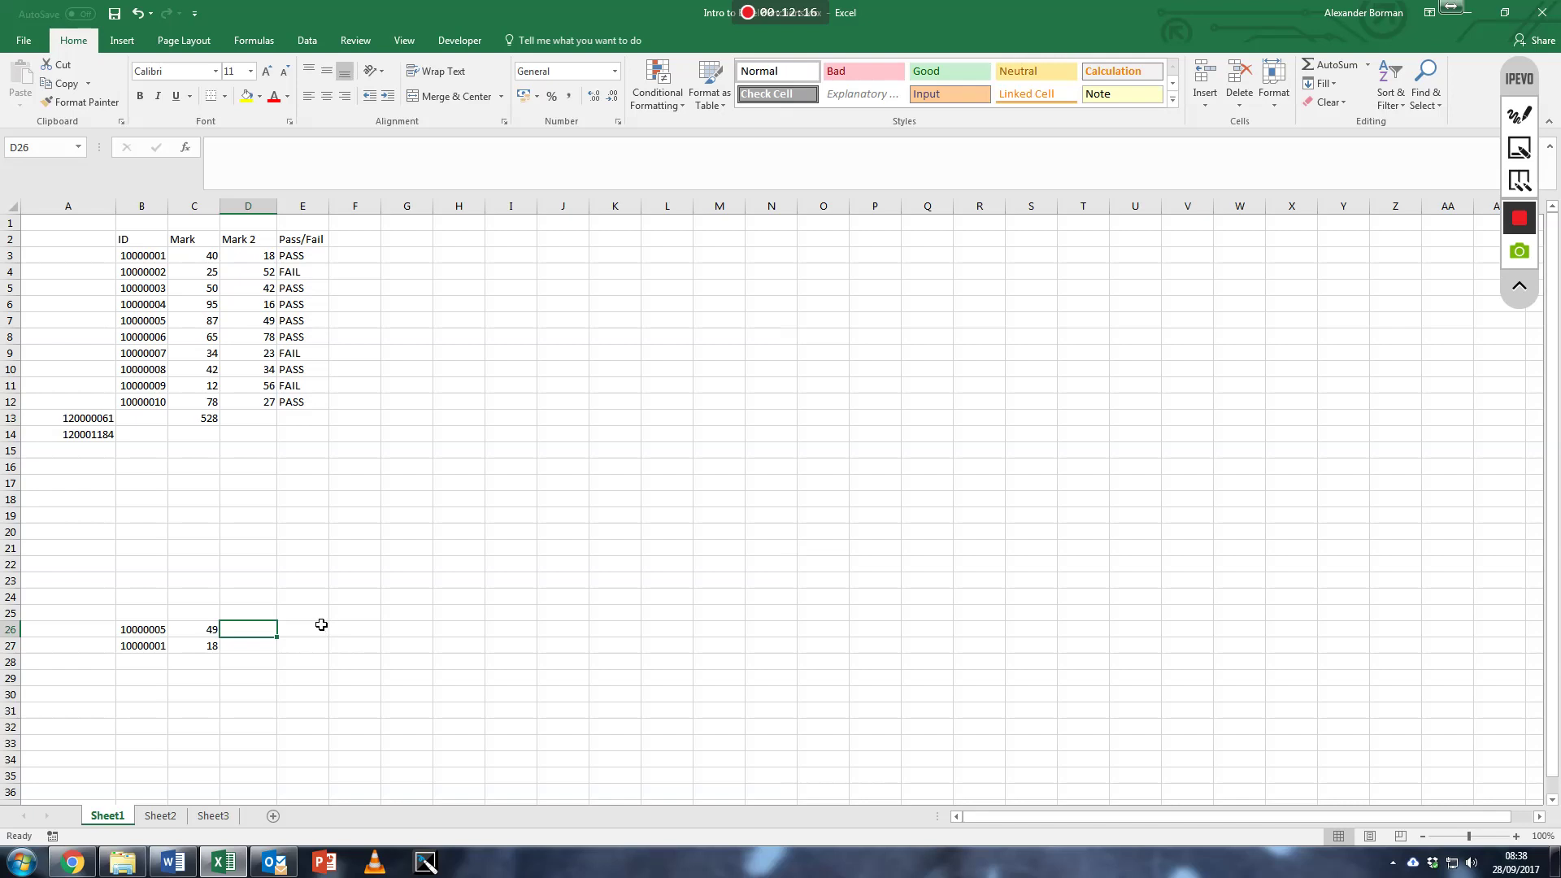
click(134, 681)
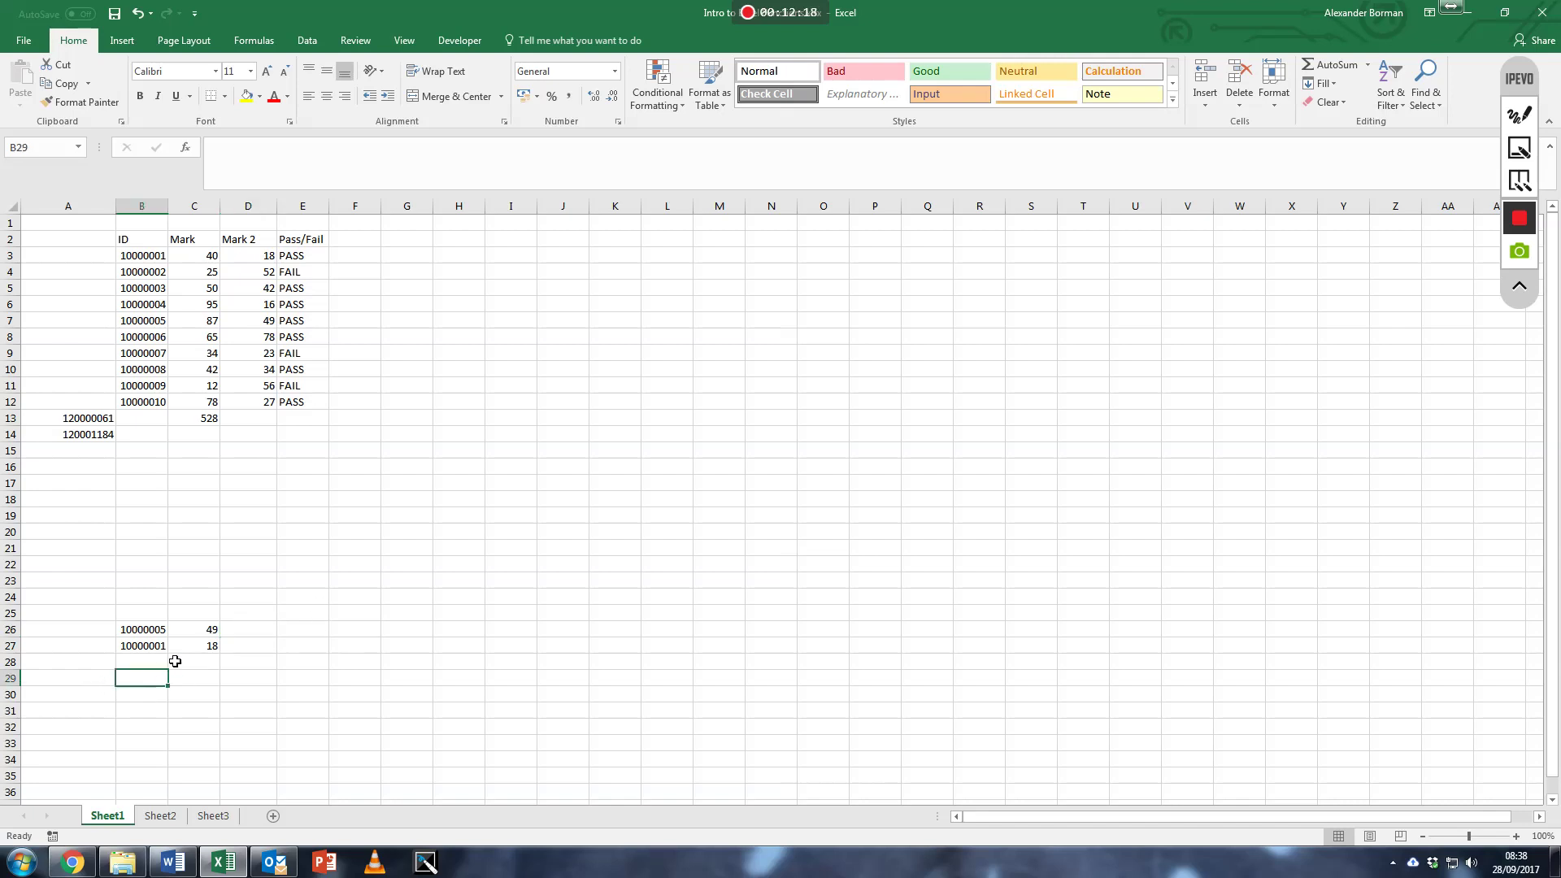
Step: Enter =LEFT(B3,2) in G3 to extract the first two characters of the first student's ID
click(417, 244)
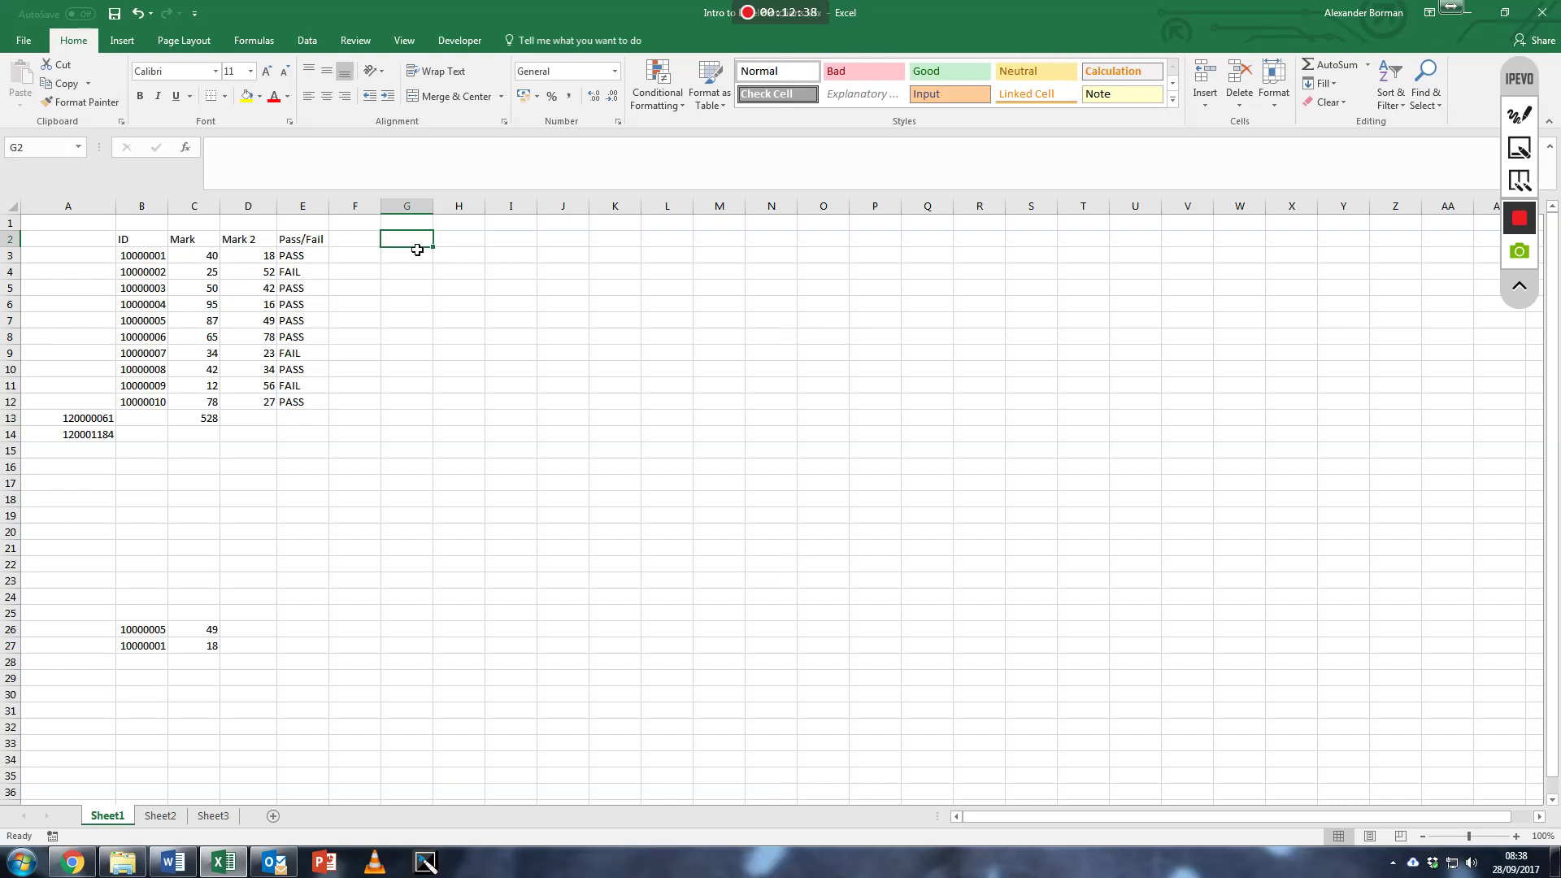
click(418, 249)
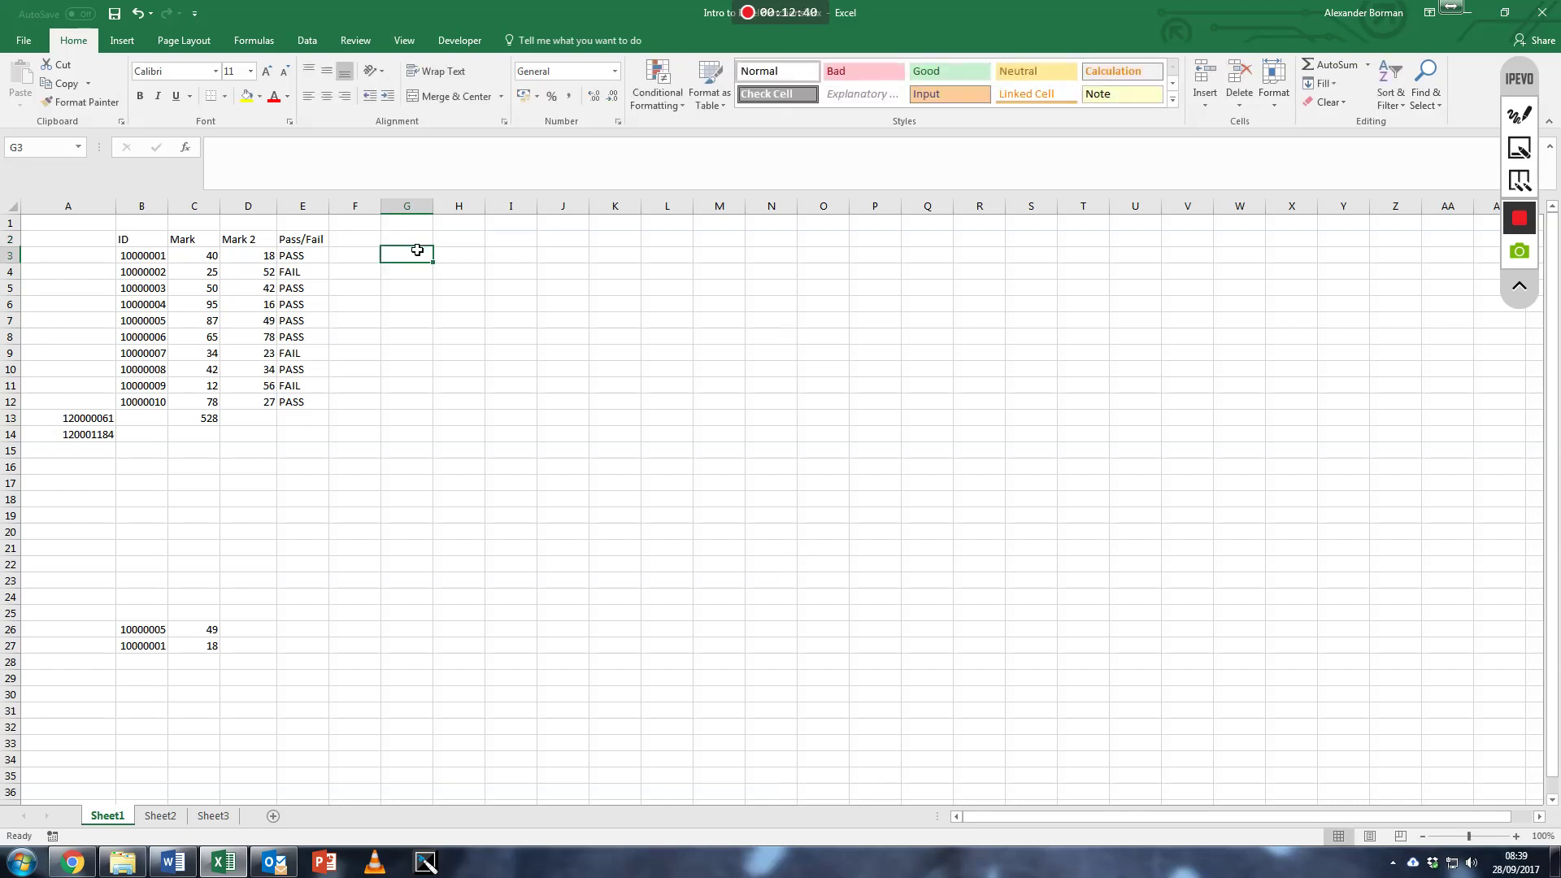
text(=le)
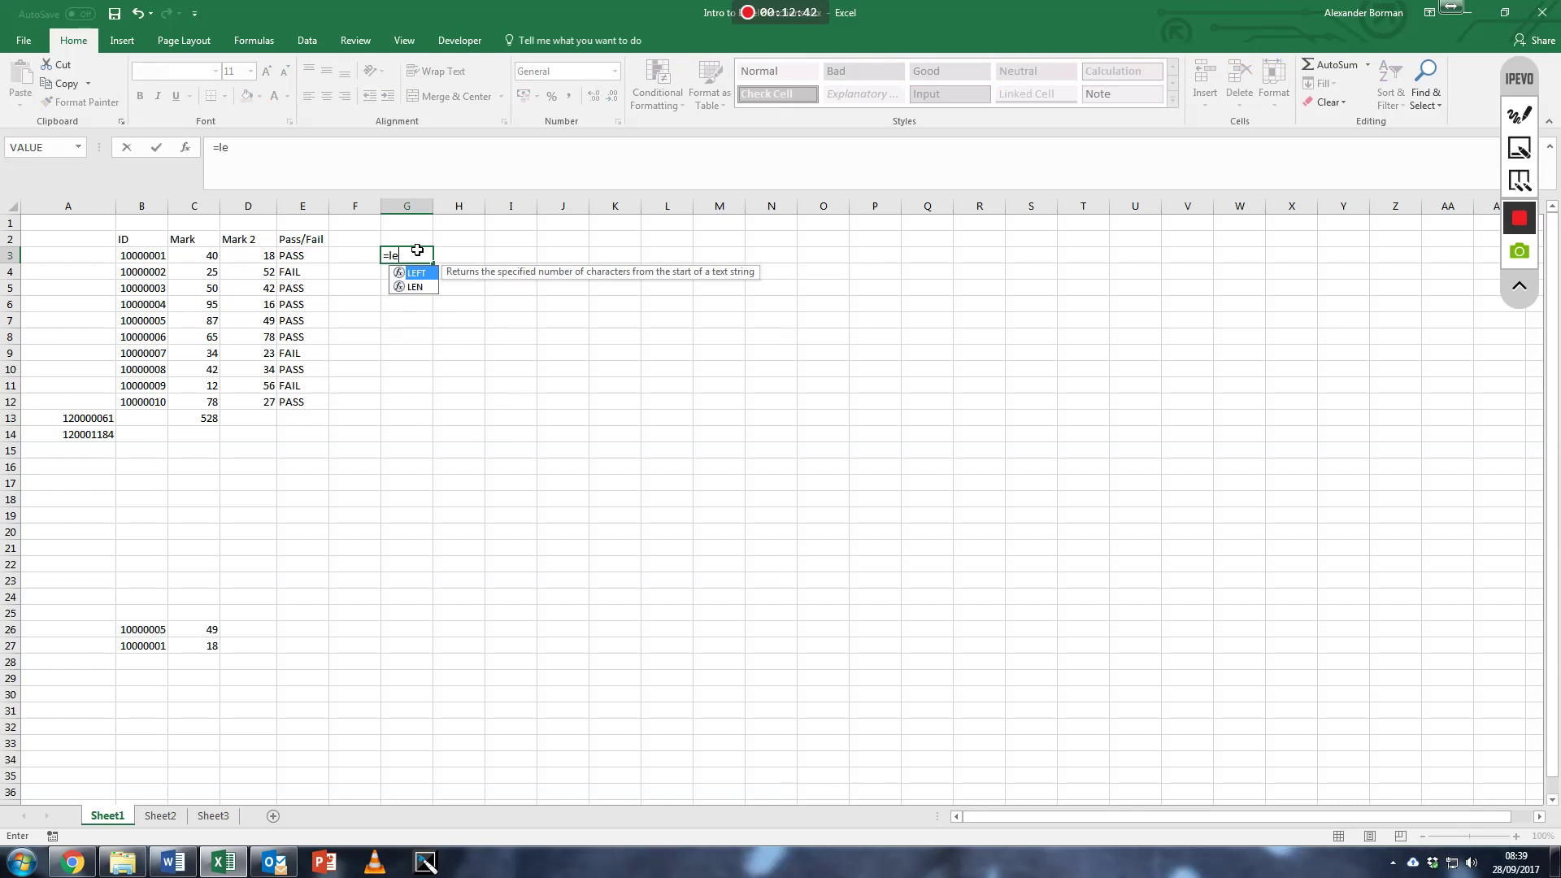
text(ft~)
text(()
key(BackSpace)
key(BackSpace)
text(()
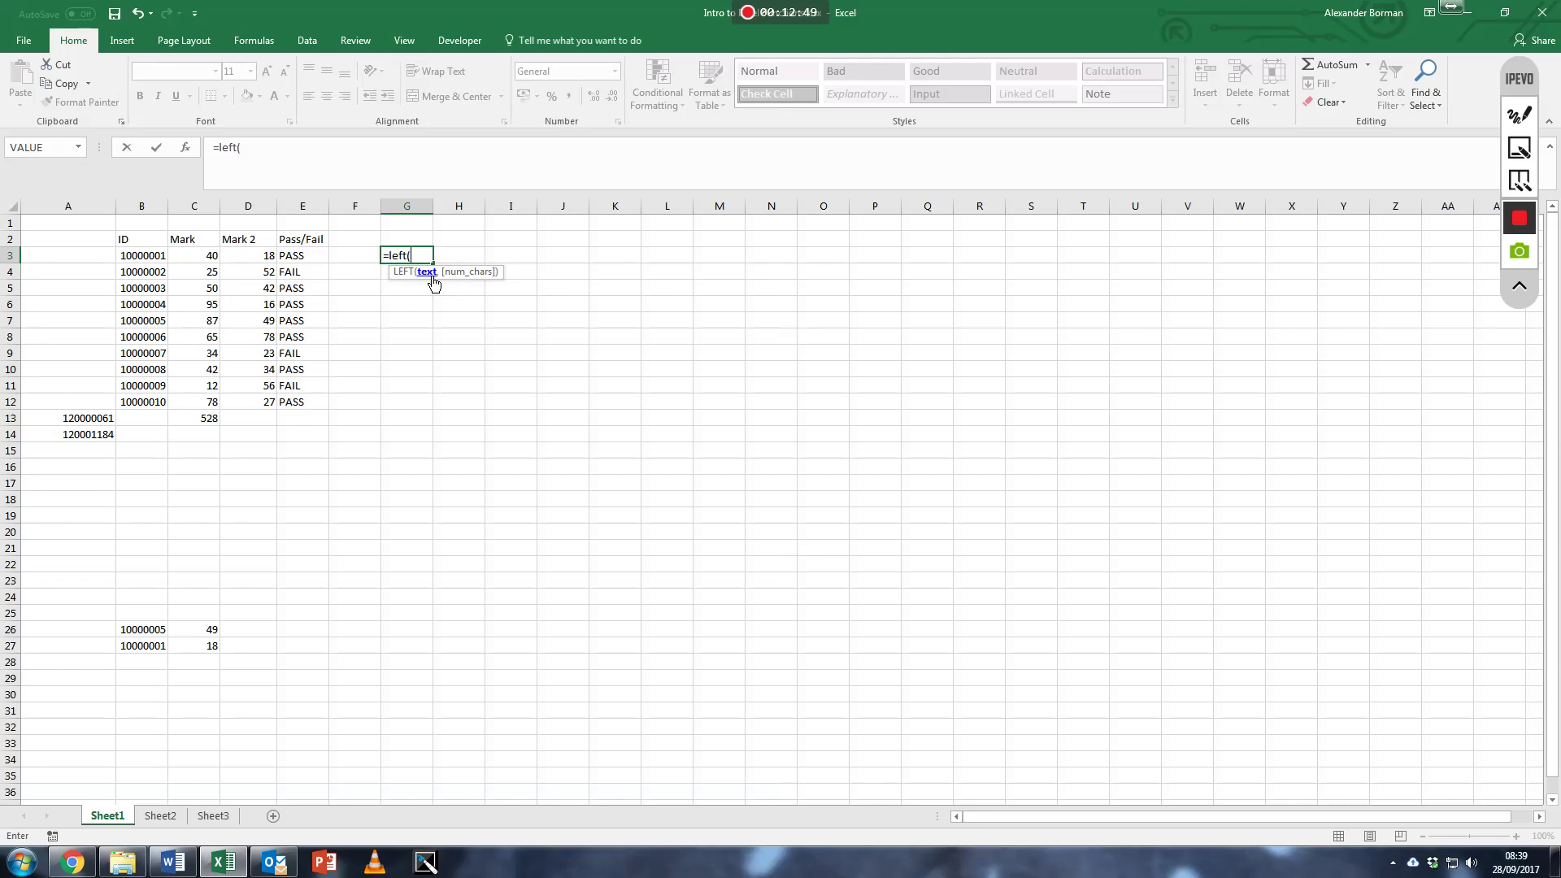
click(152, 257)
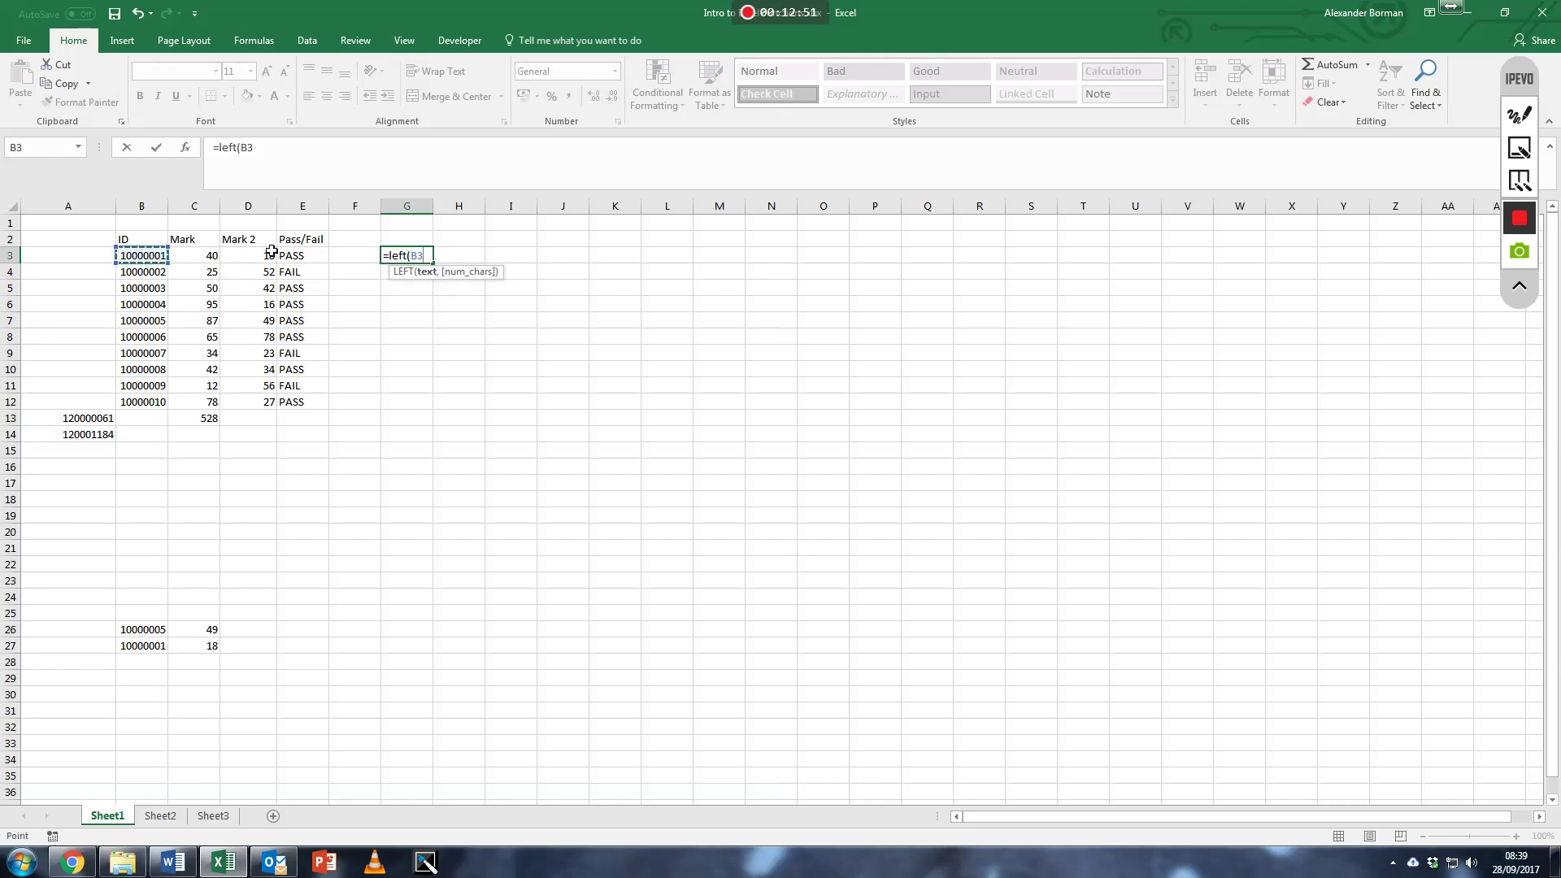
text(,2)
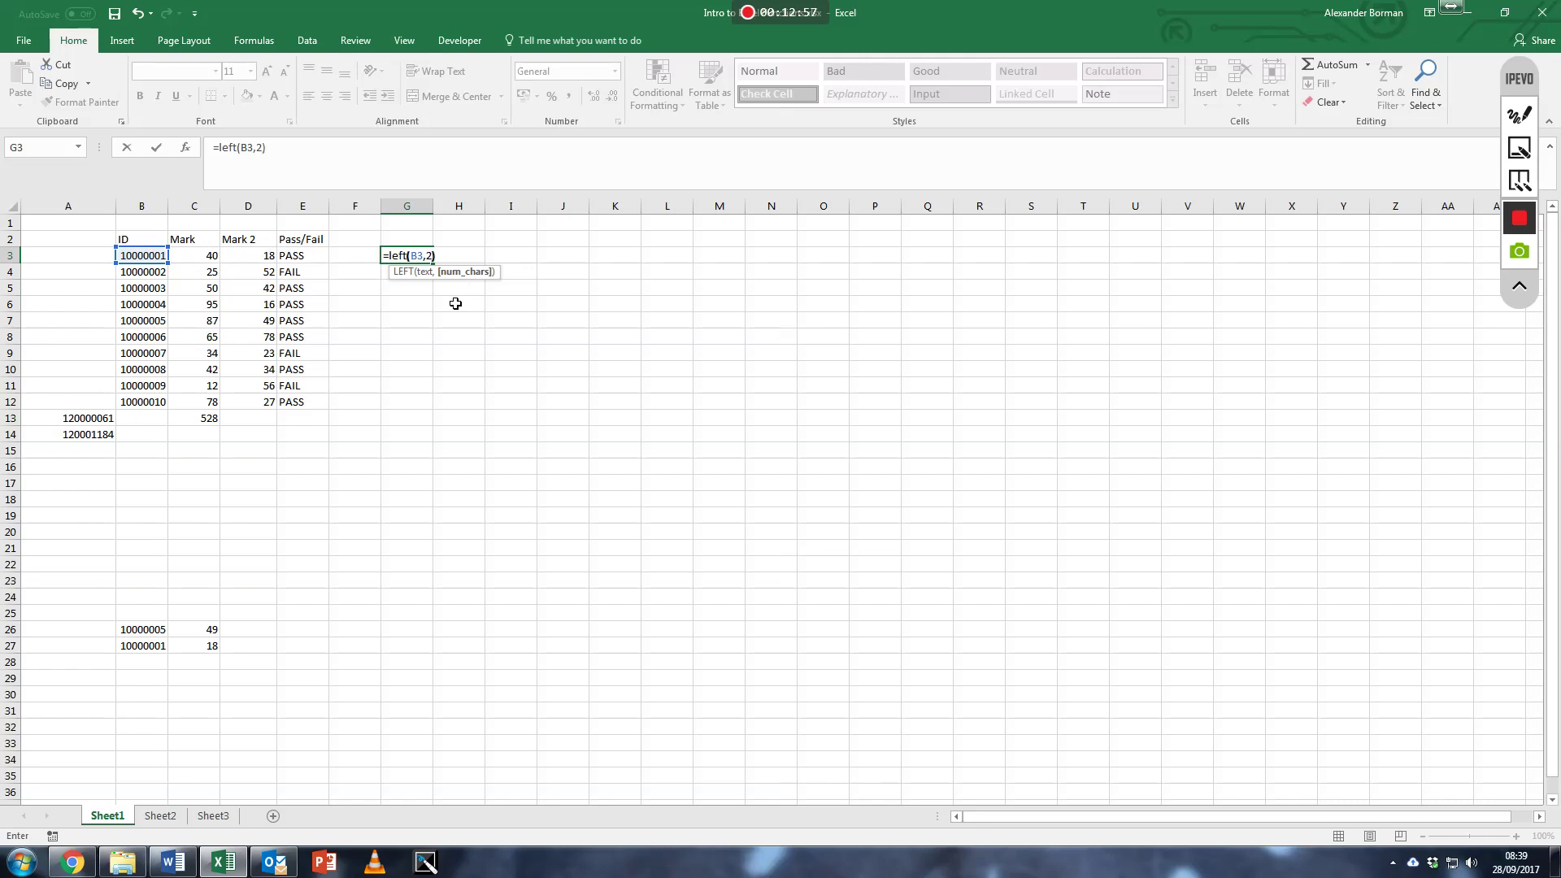
key(Return)
key(Up)
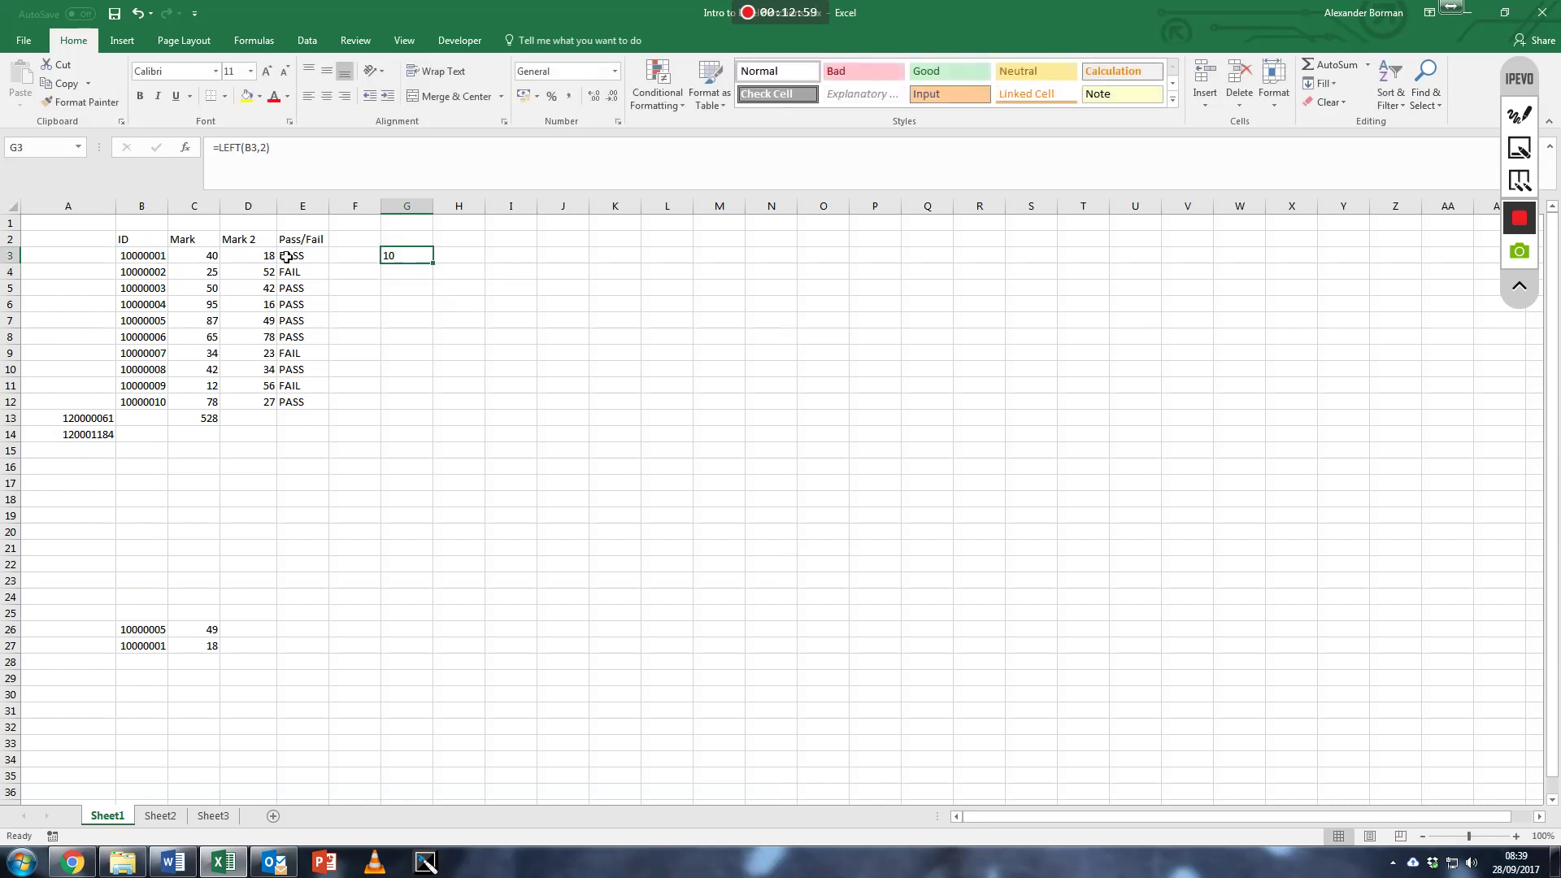
Step: Add the headings Left, Mid and Right in cells G2 to I2
click(407, 237)
text(Left)
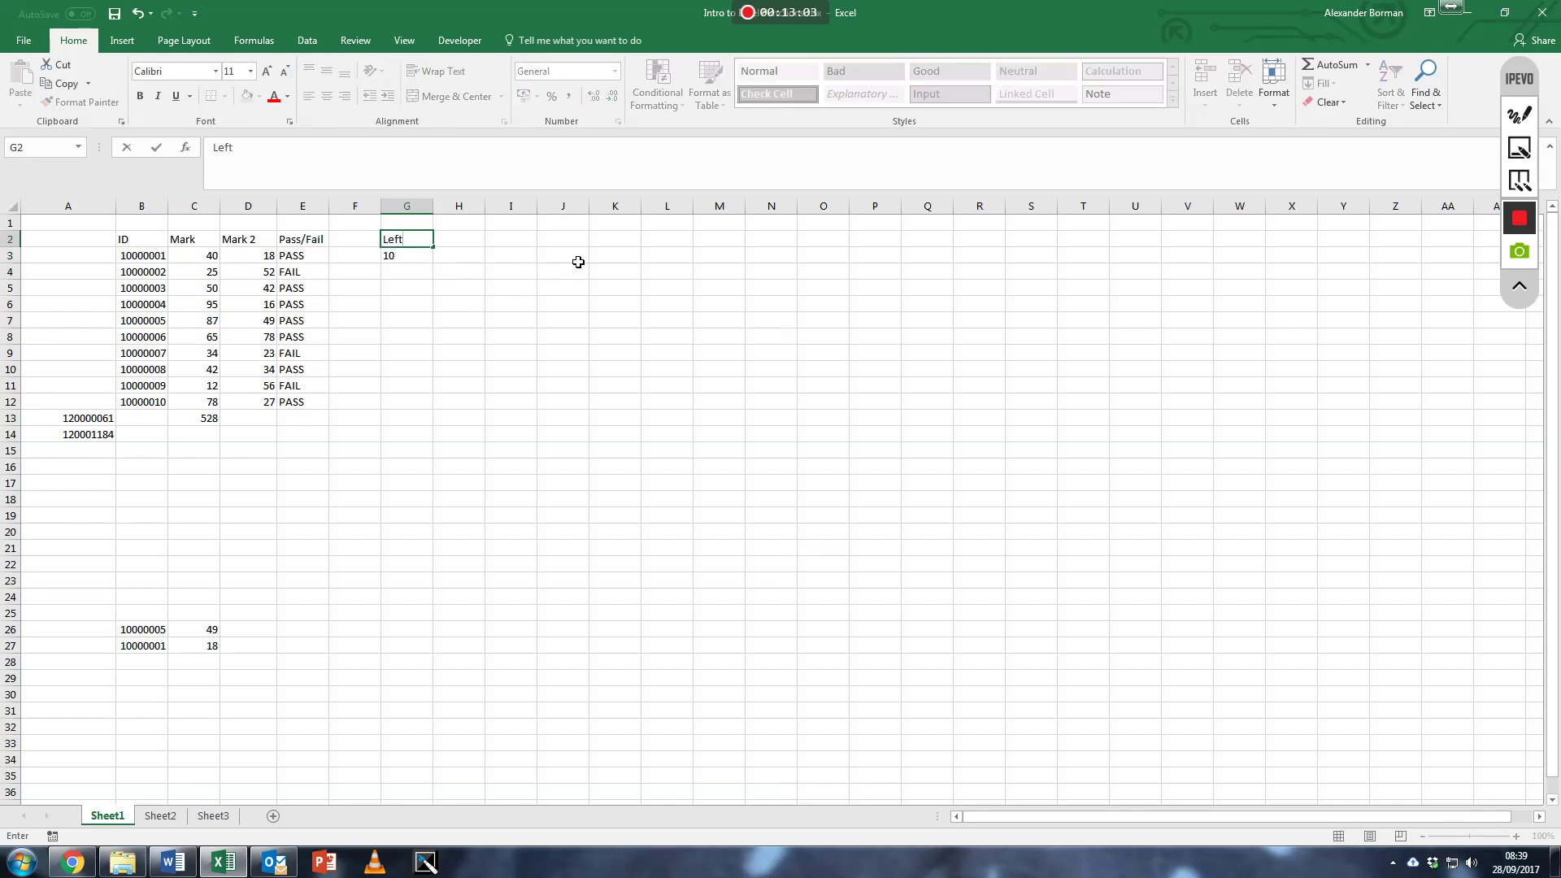
key(Tab)
key(Tab)
text(Right)
key(Return)
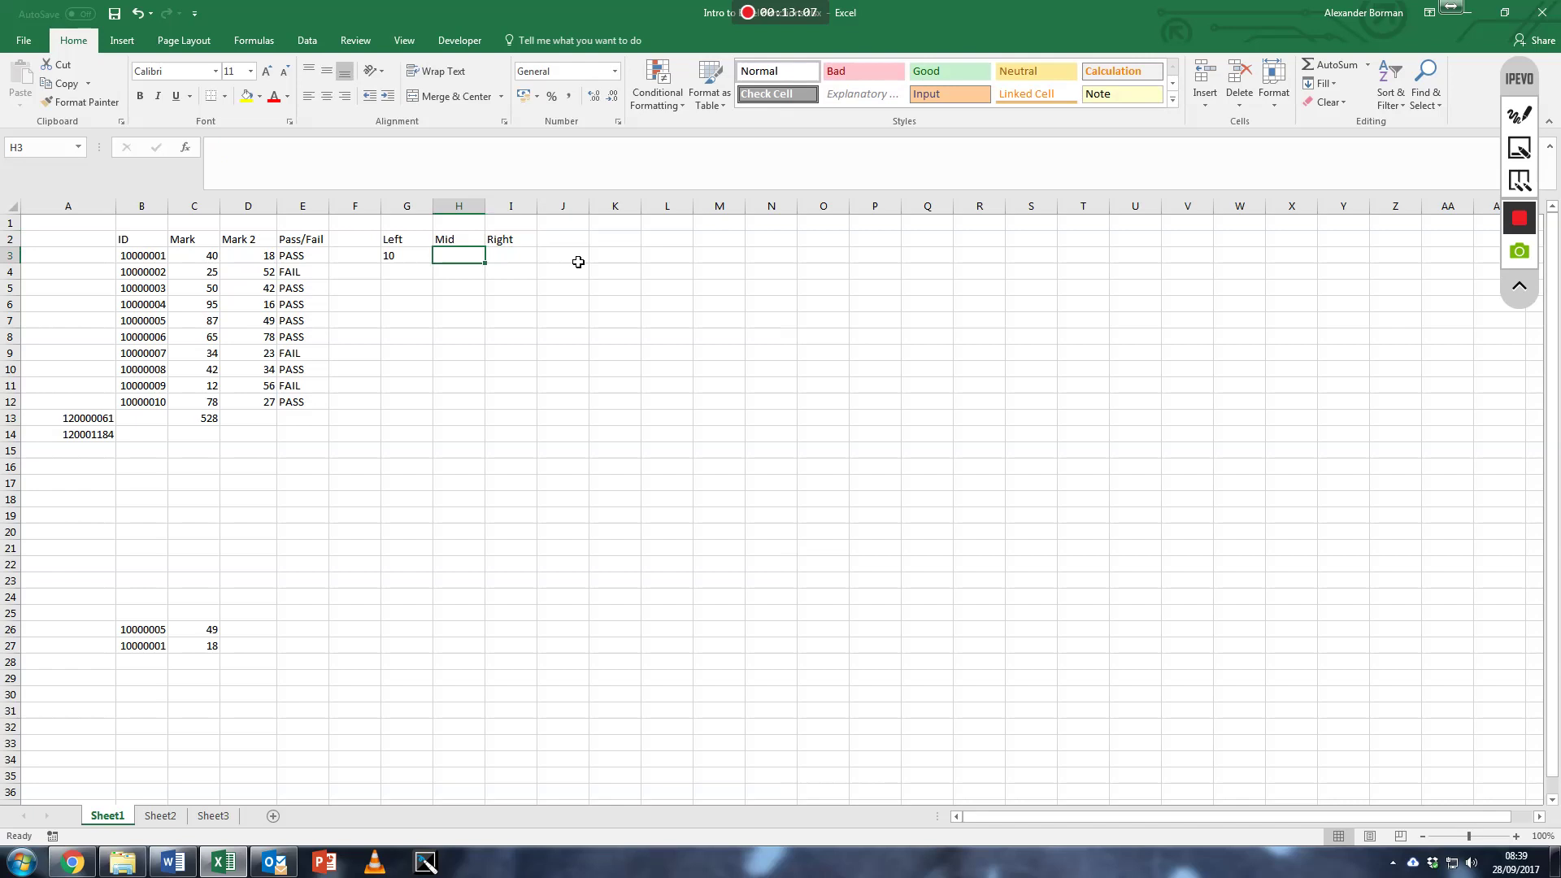
Step: Enter =MID(B3,4,2) in H3 to extract two characters of the first ID from the fourth position
text(=)
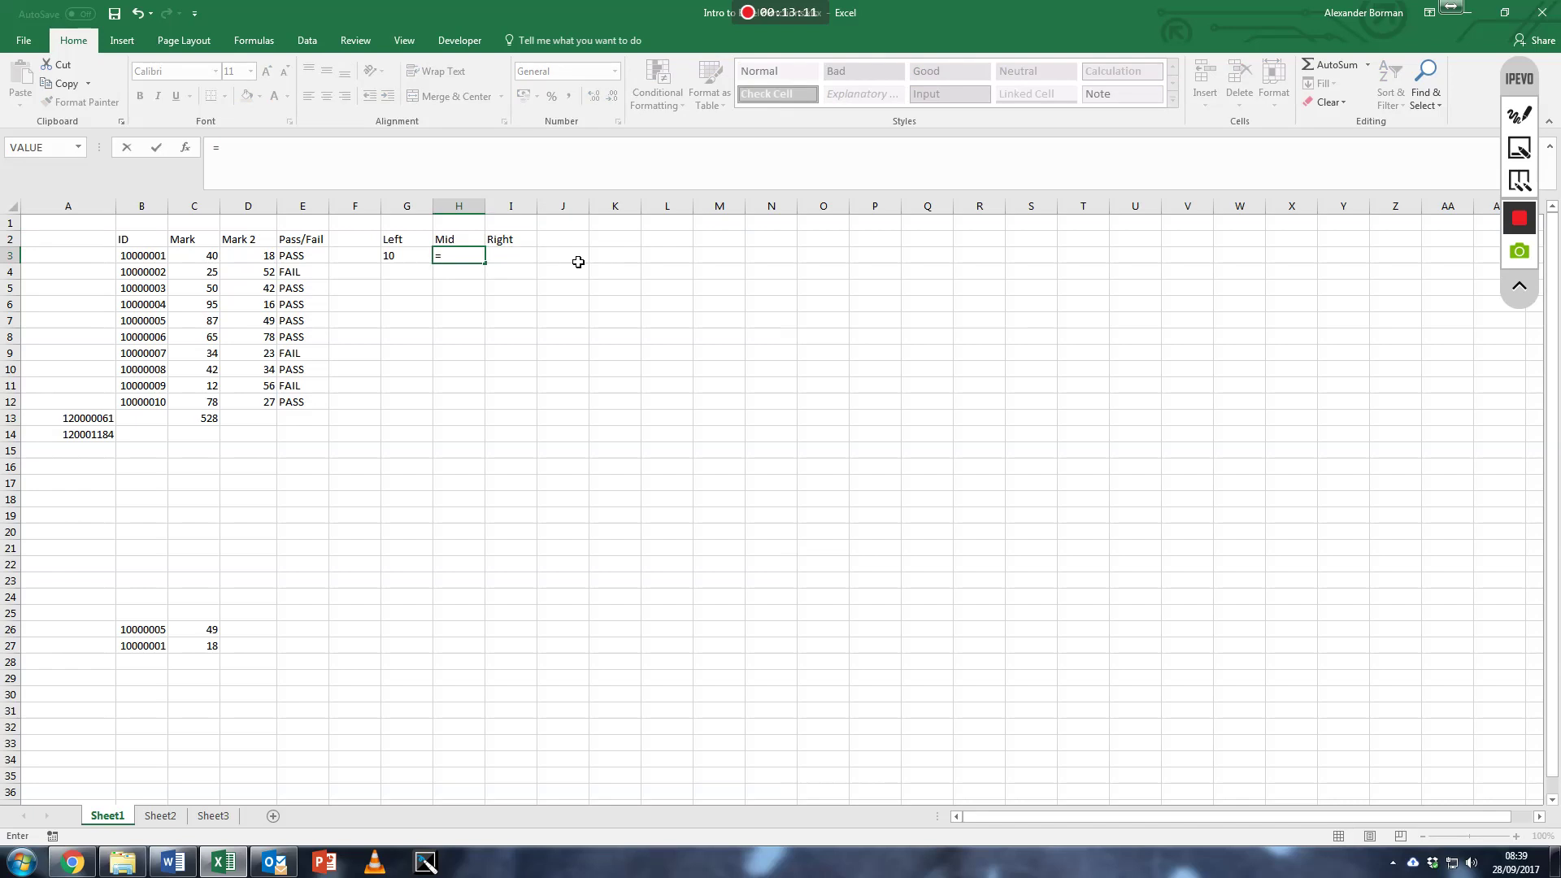
text(mid()
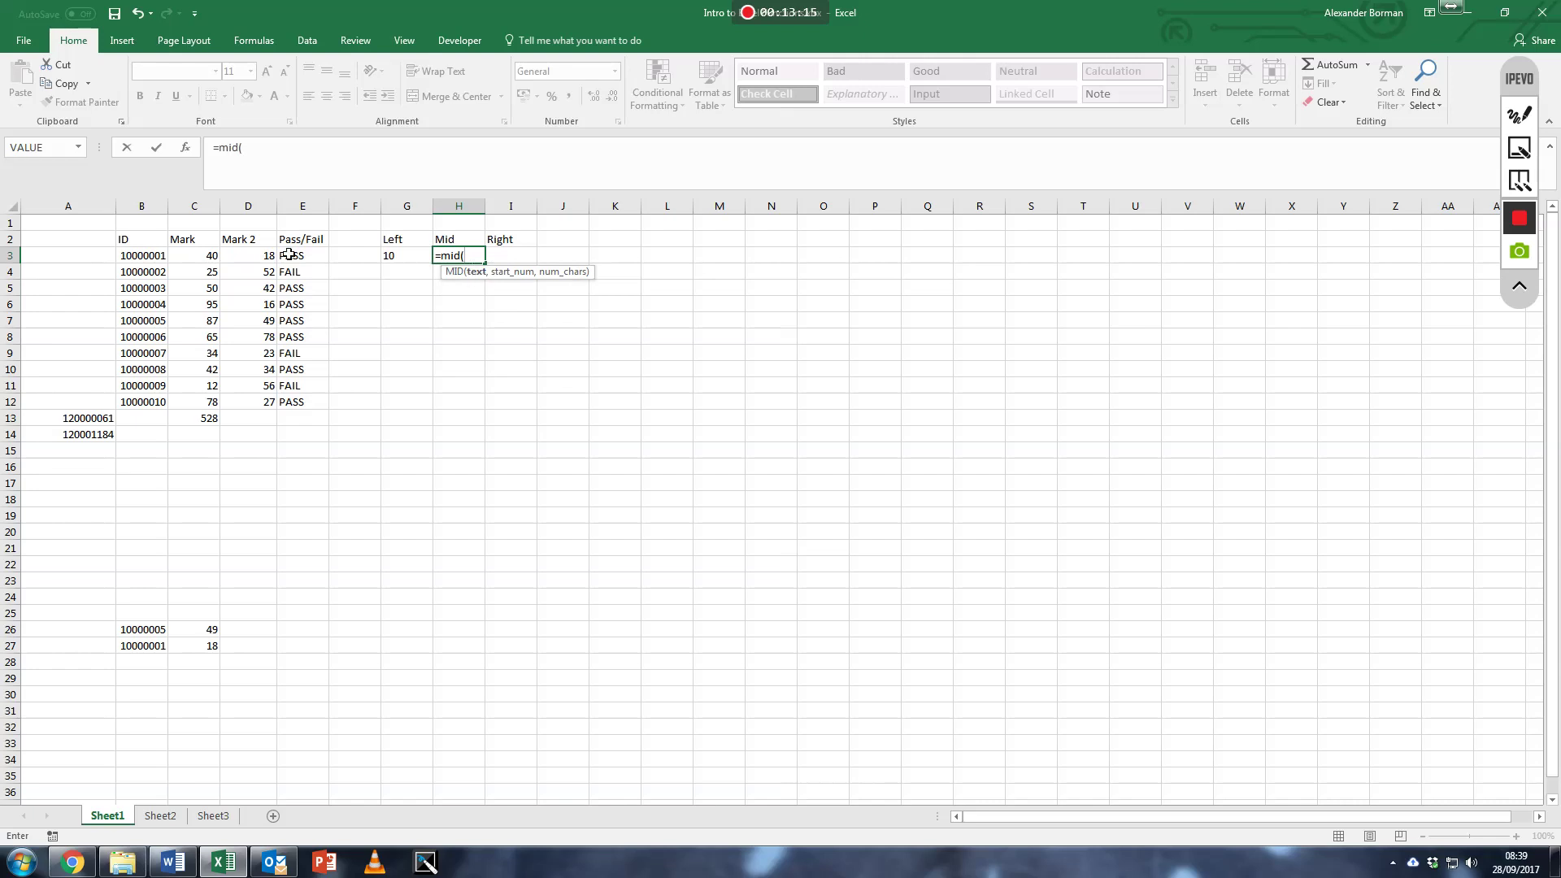
click(159, 258)
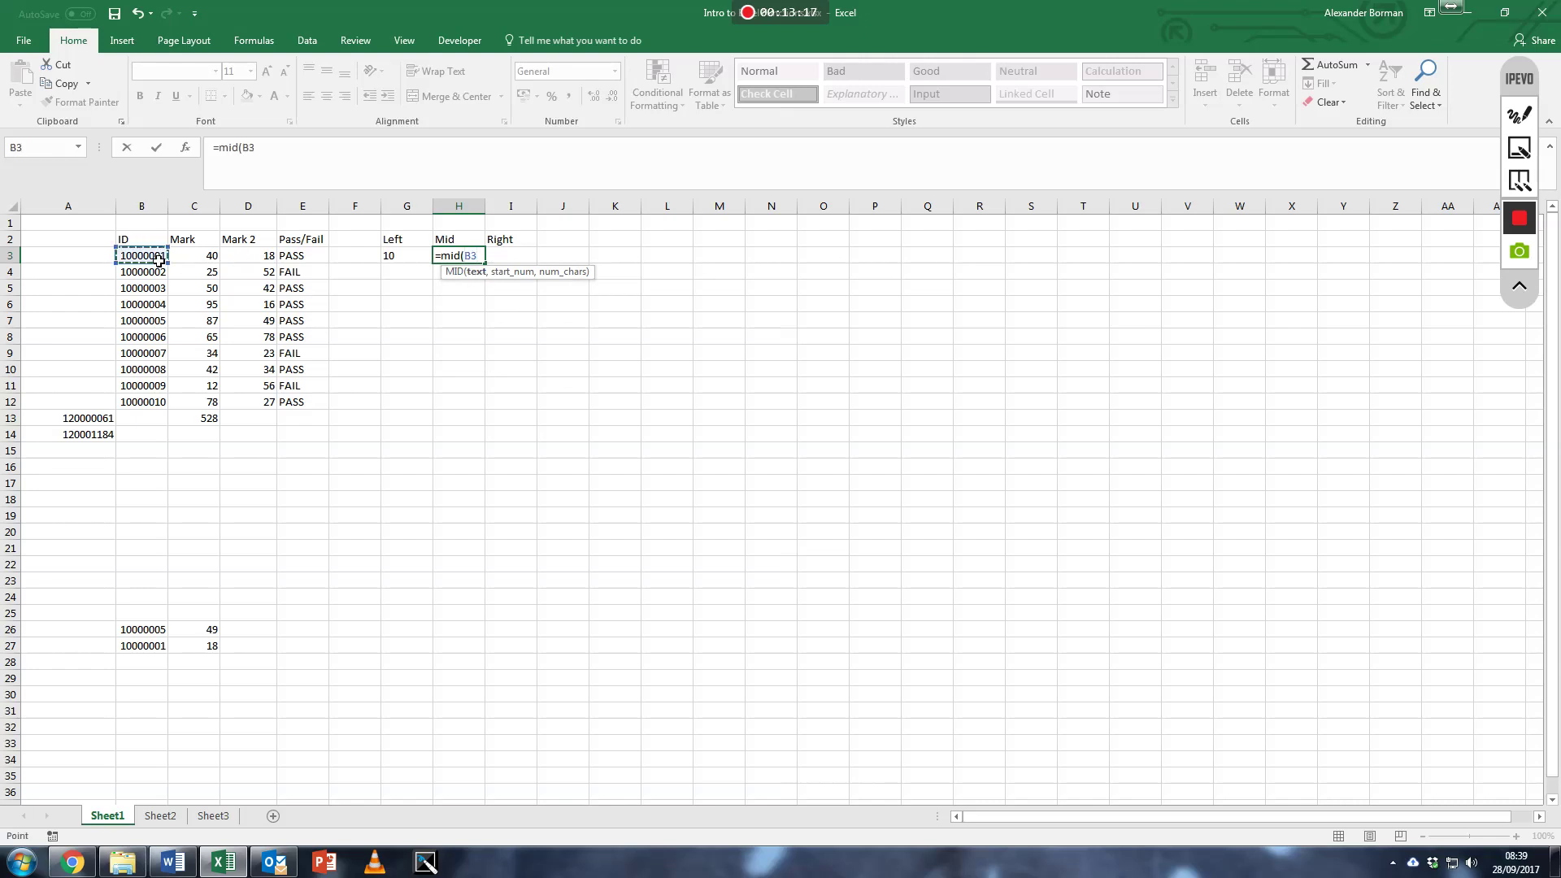
text(,4)
text(,)
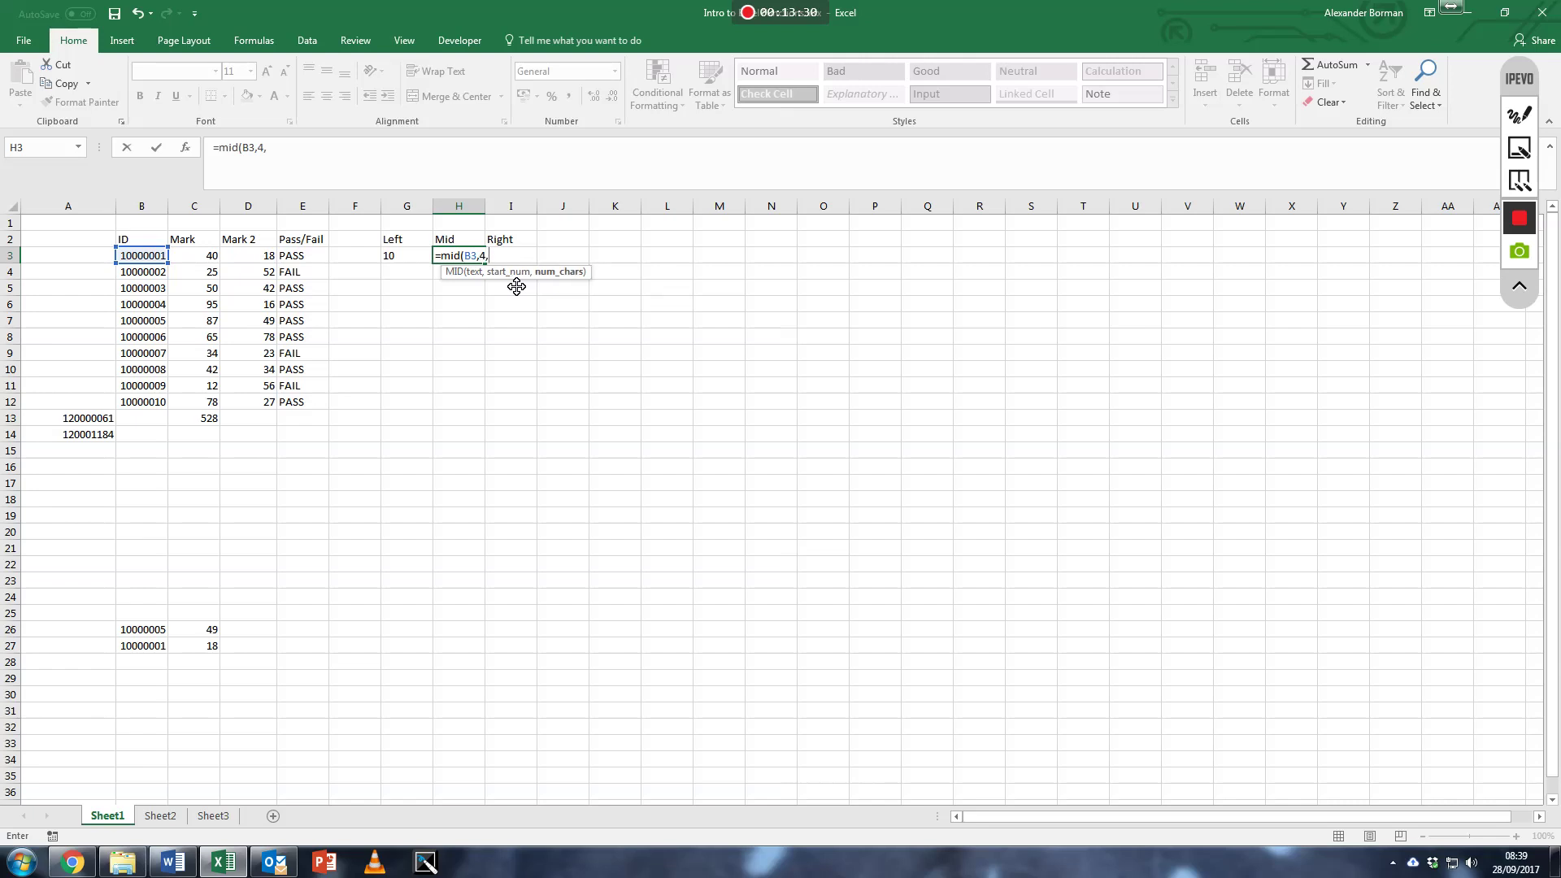
text(2))
key(Return)
key(Up)
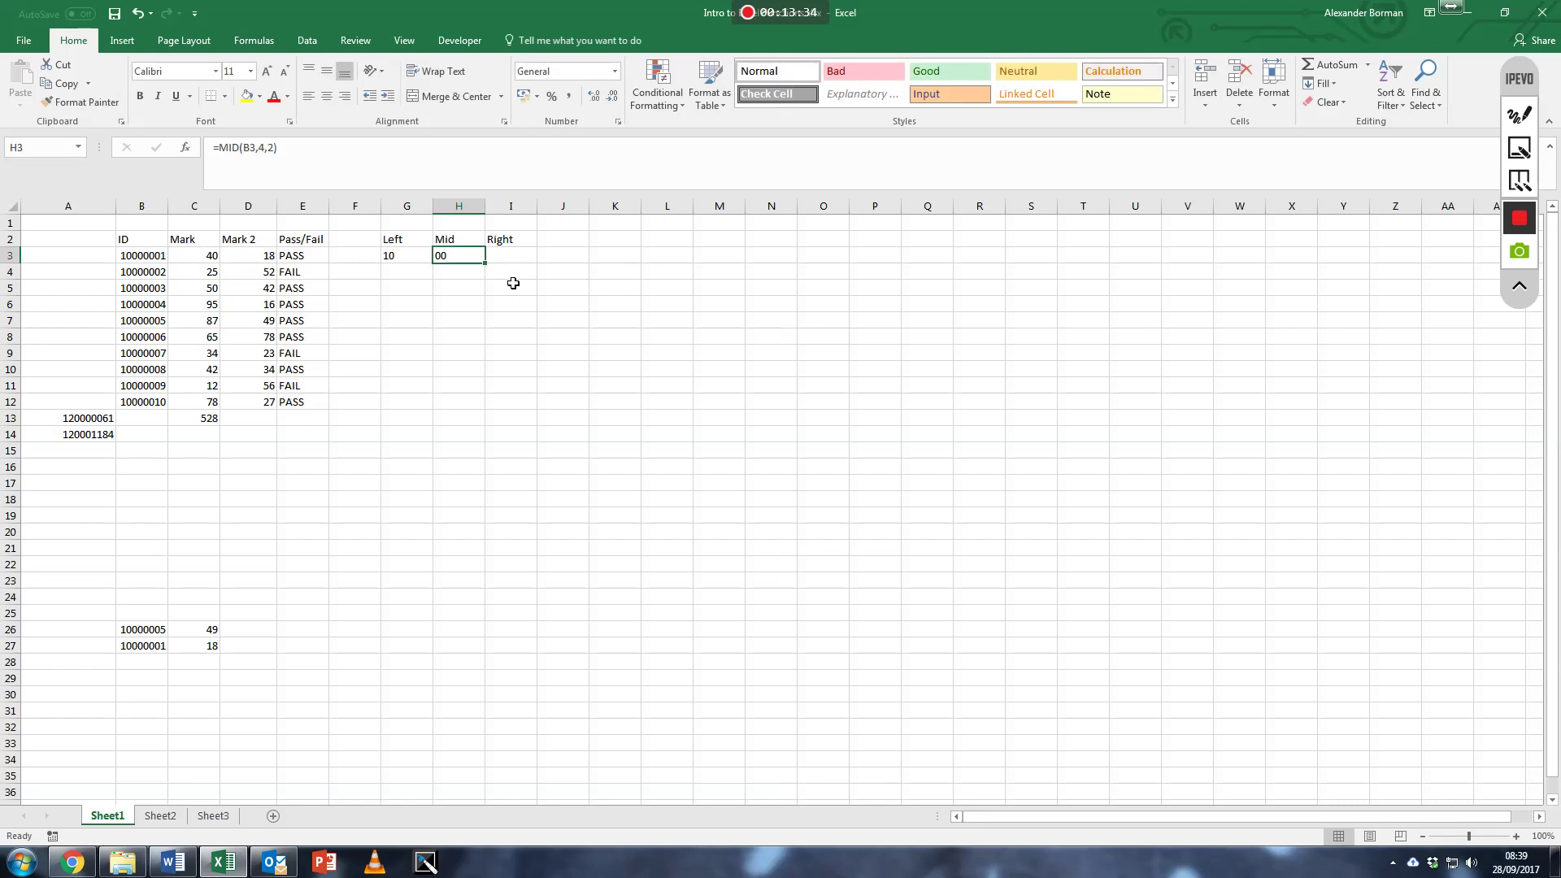
Step: Enter =RIGHT(B3,2) in I3 to extract the last two characters of the first student's ID
key(Right)
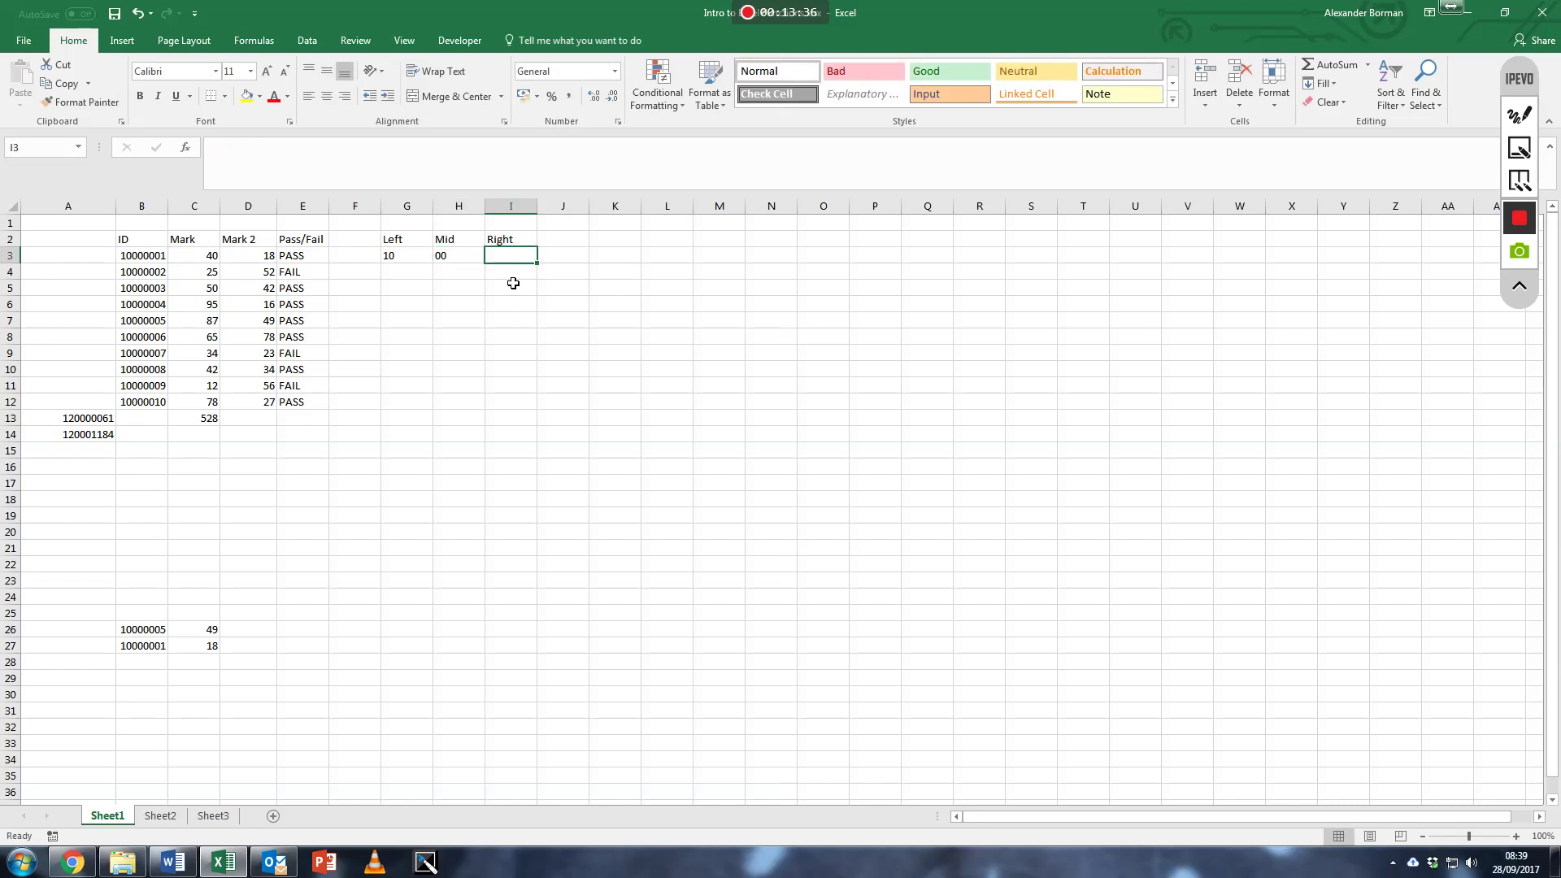
text(=rig)
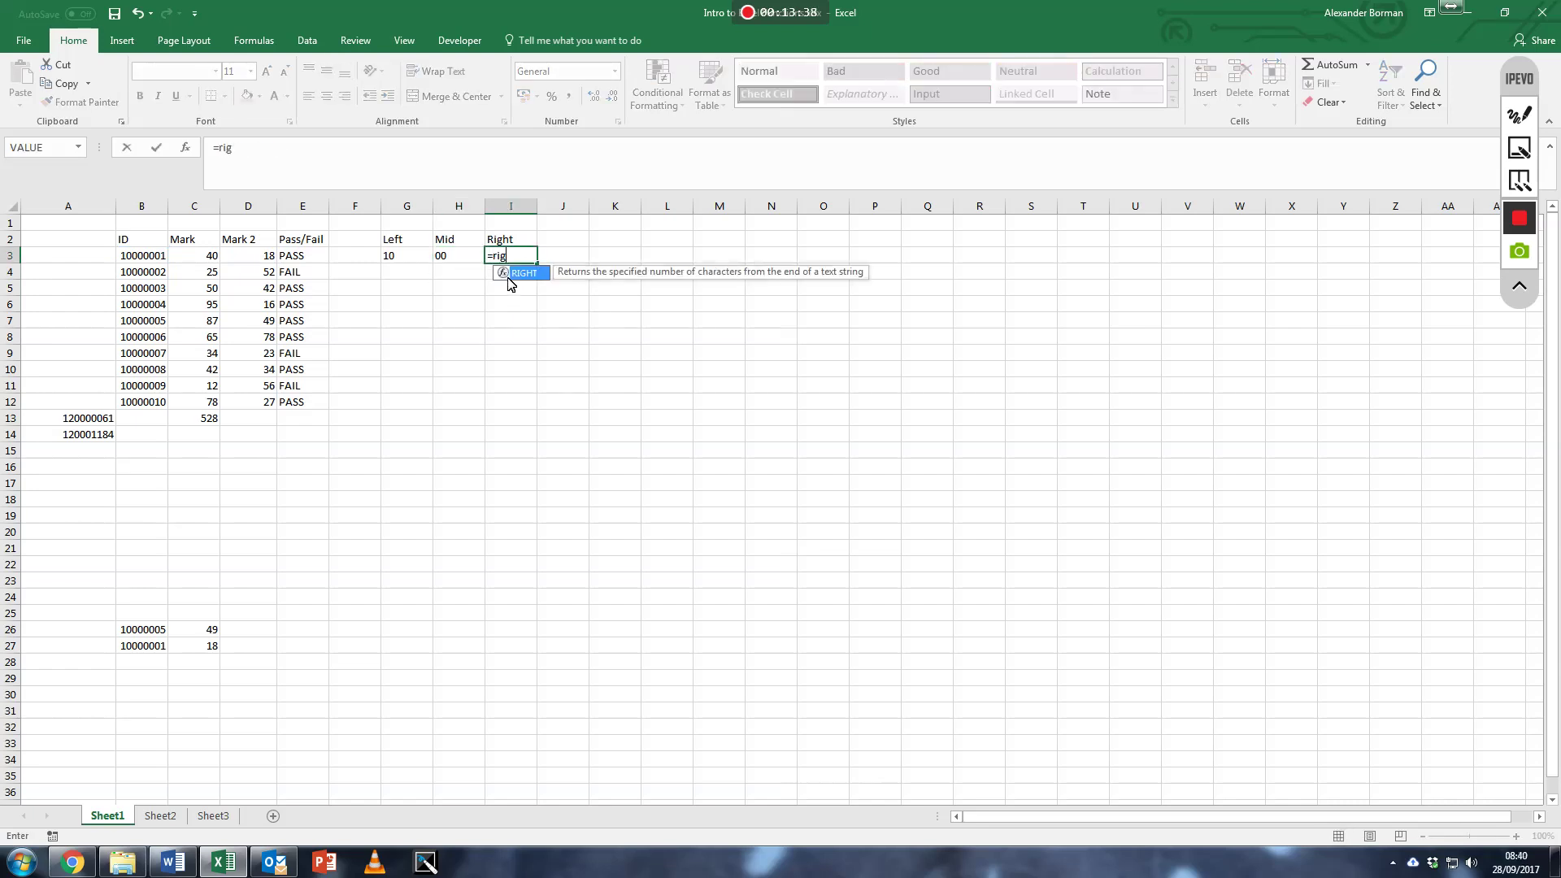
text(ht()
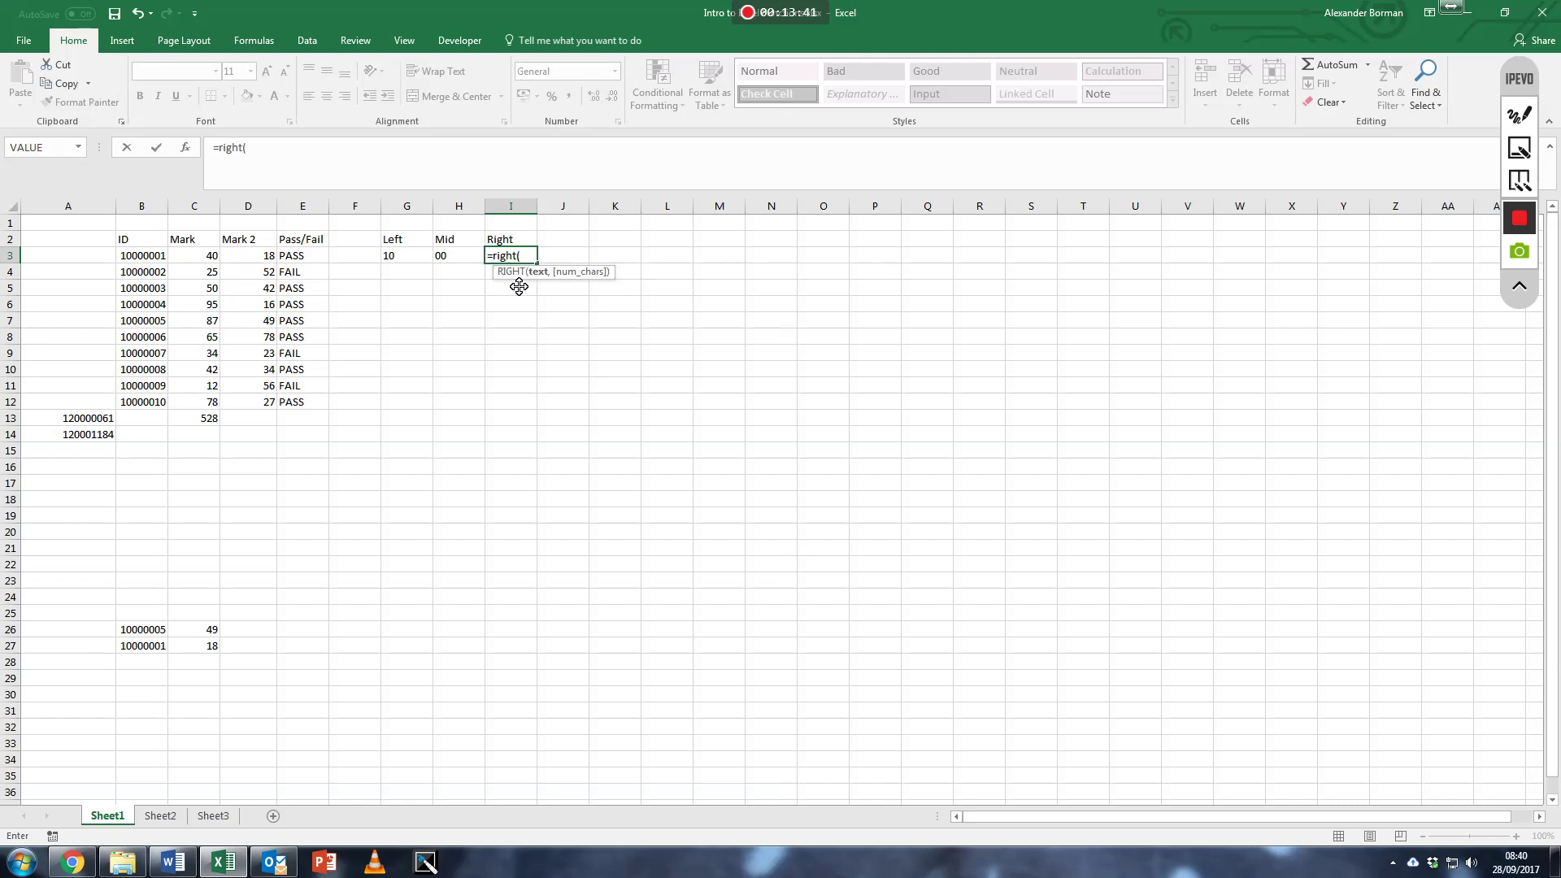
click(148, 260)
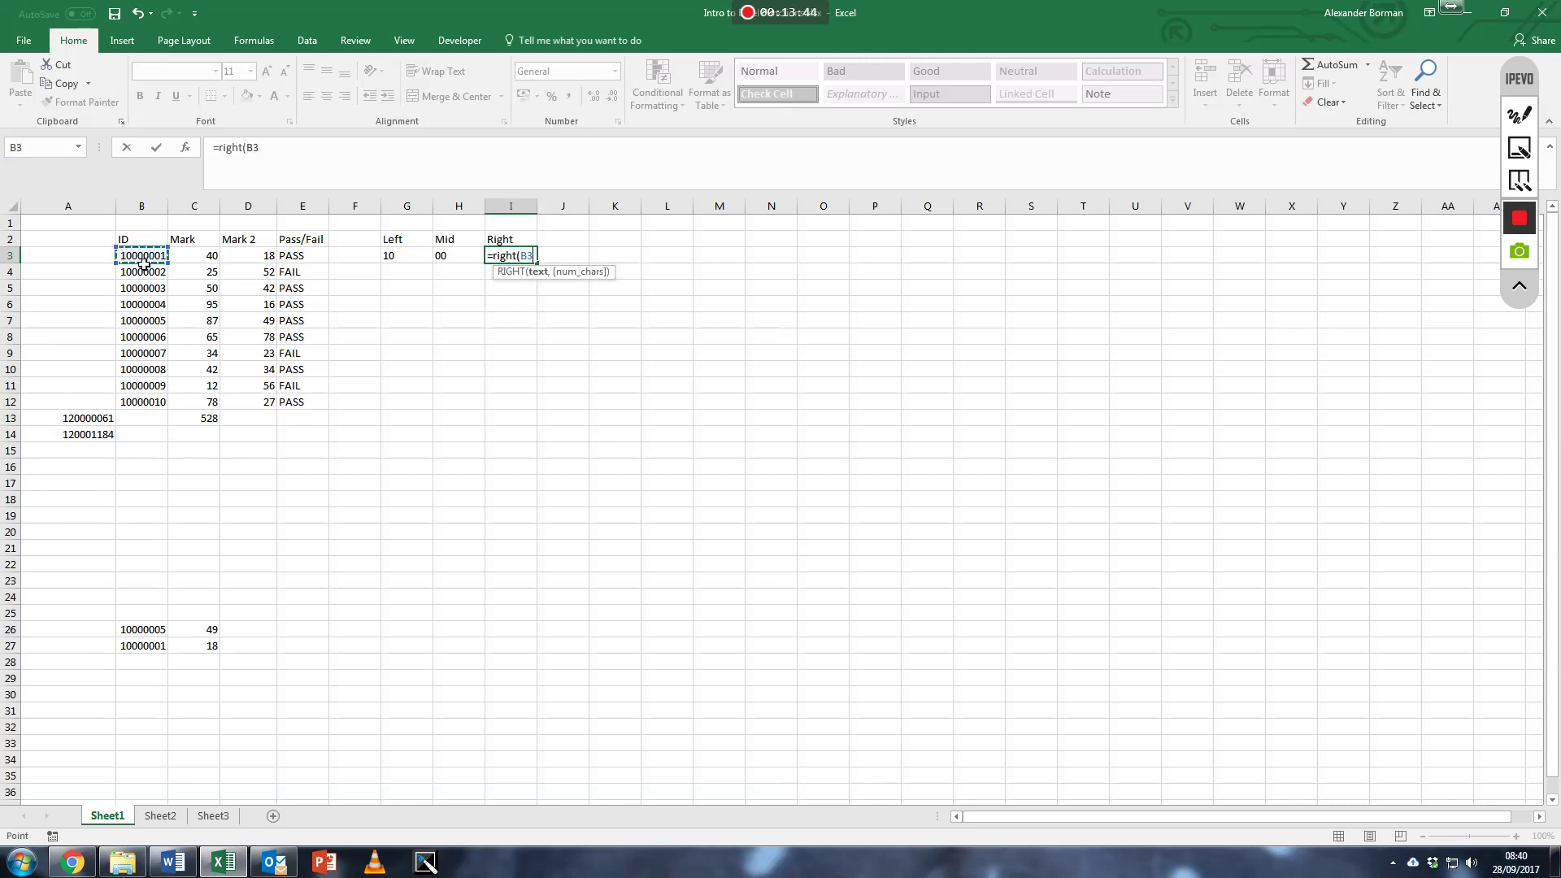
text(,2)
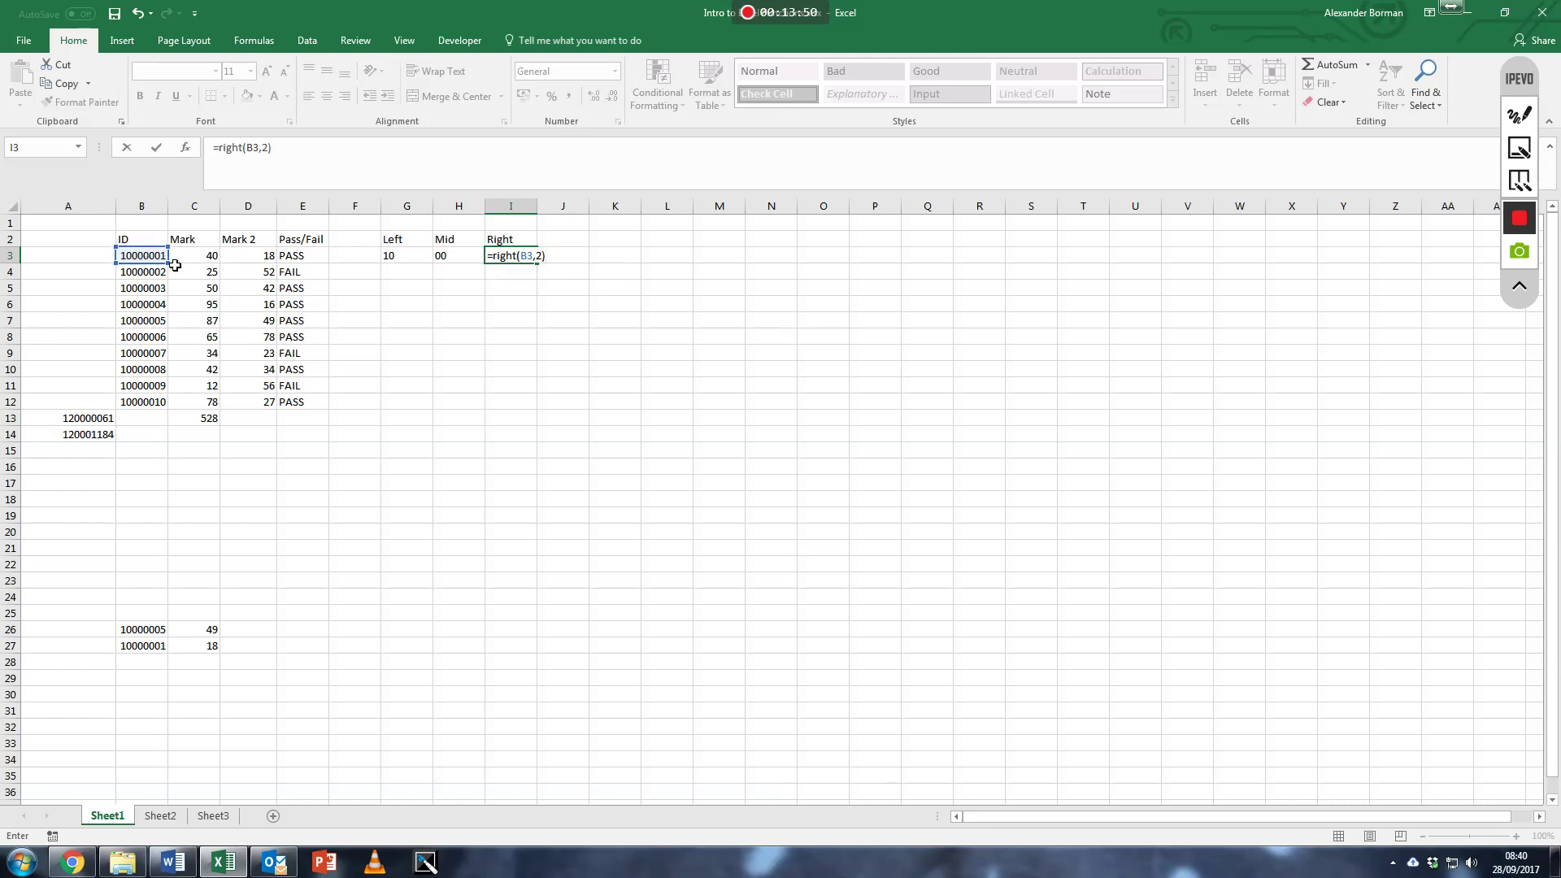
key(Return)
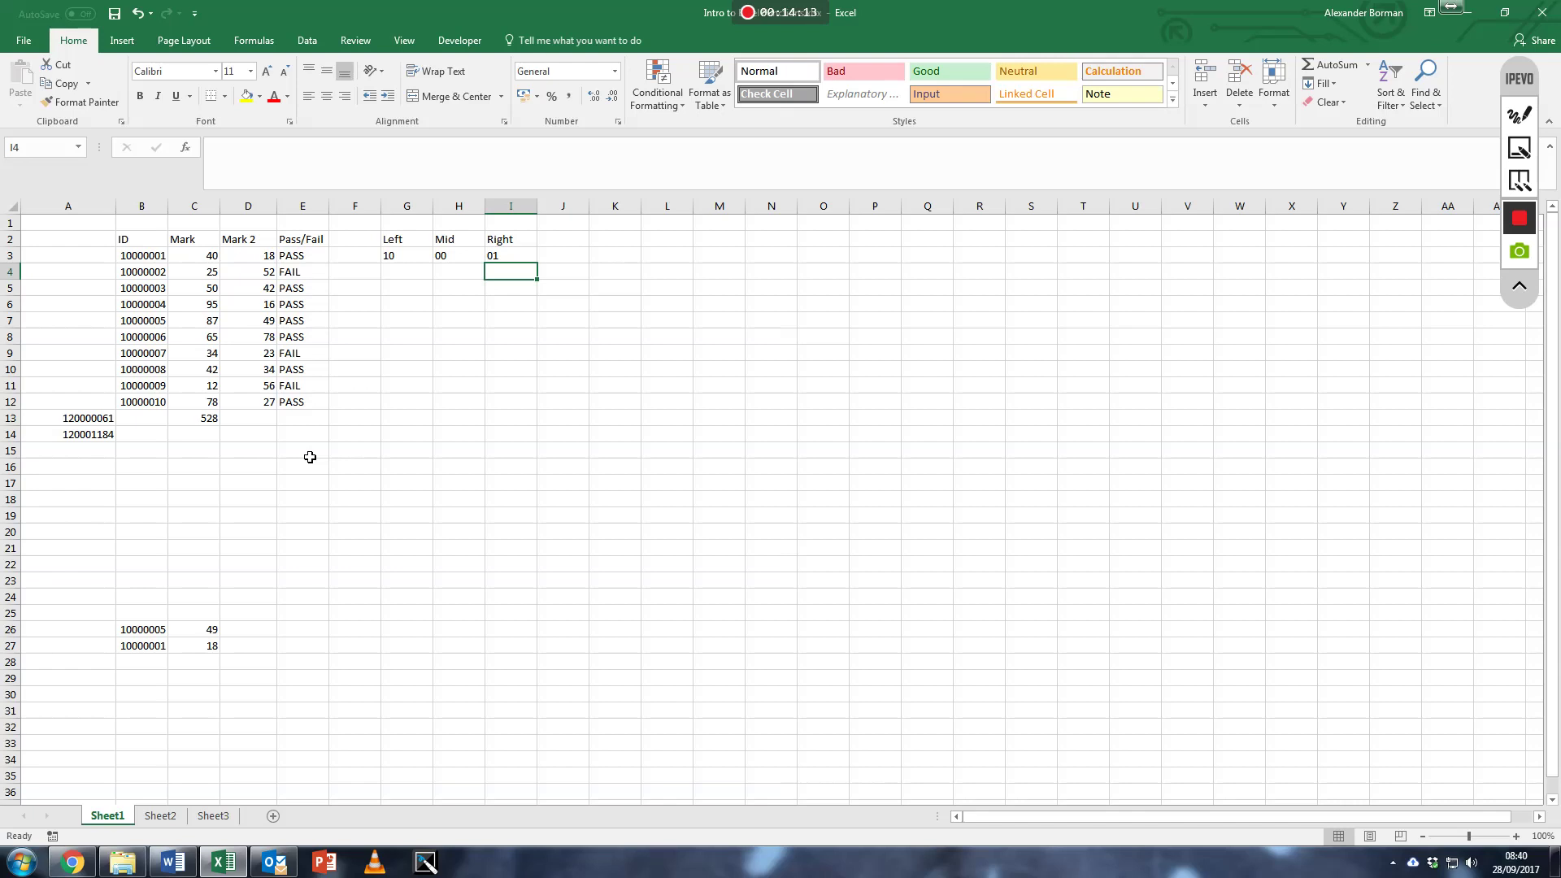
Step: Add the labels Pass in B18 and Fail in B19 below the marks table
click(309, 457)
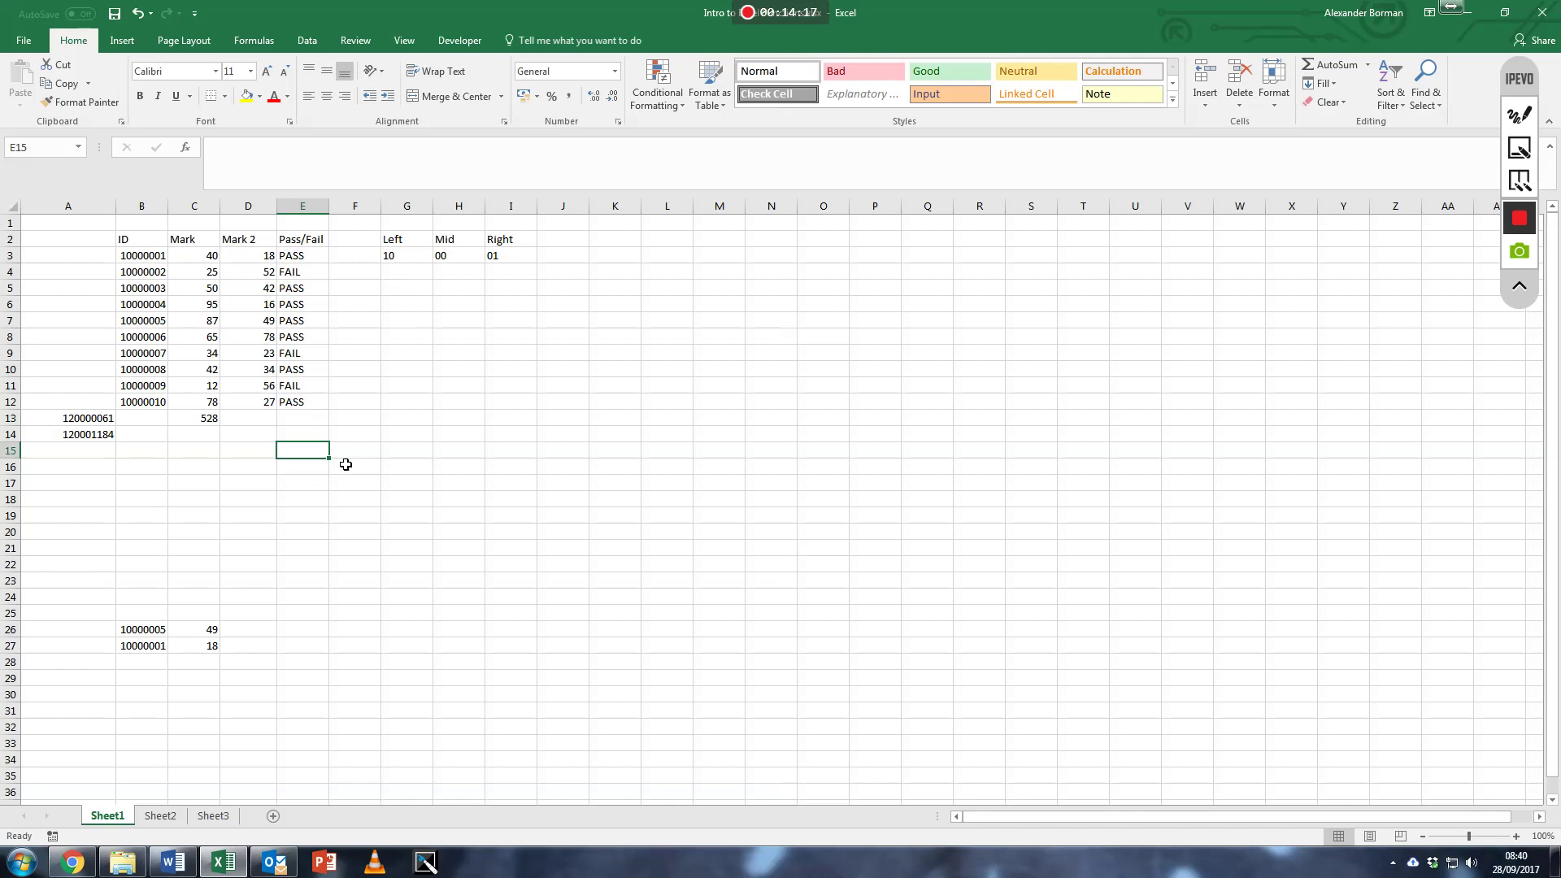
click(158, 503)
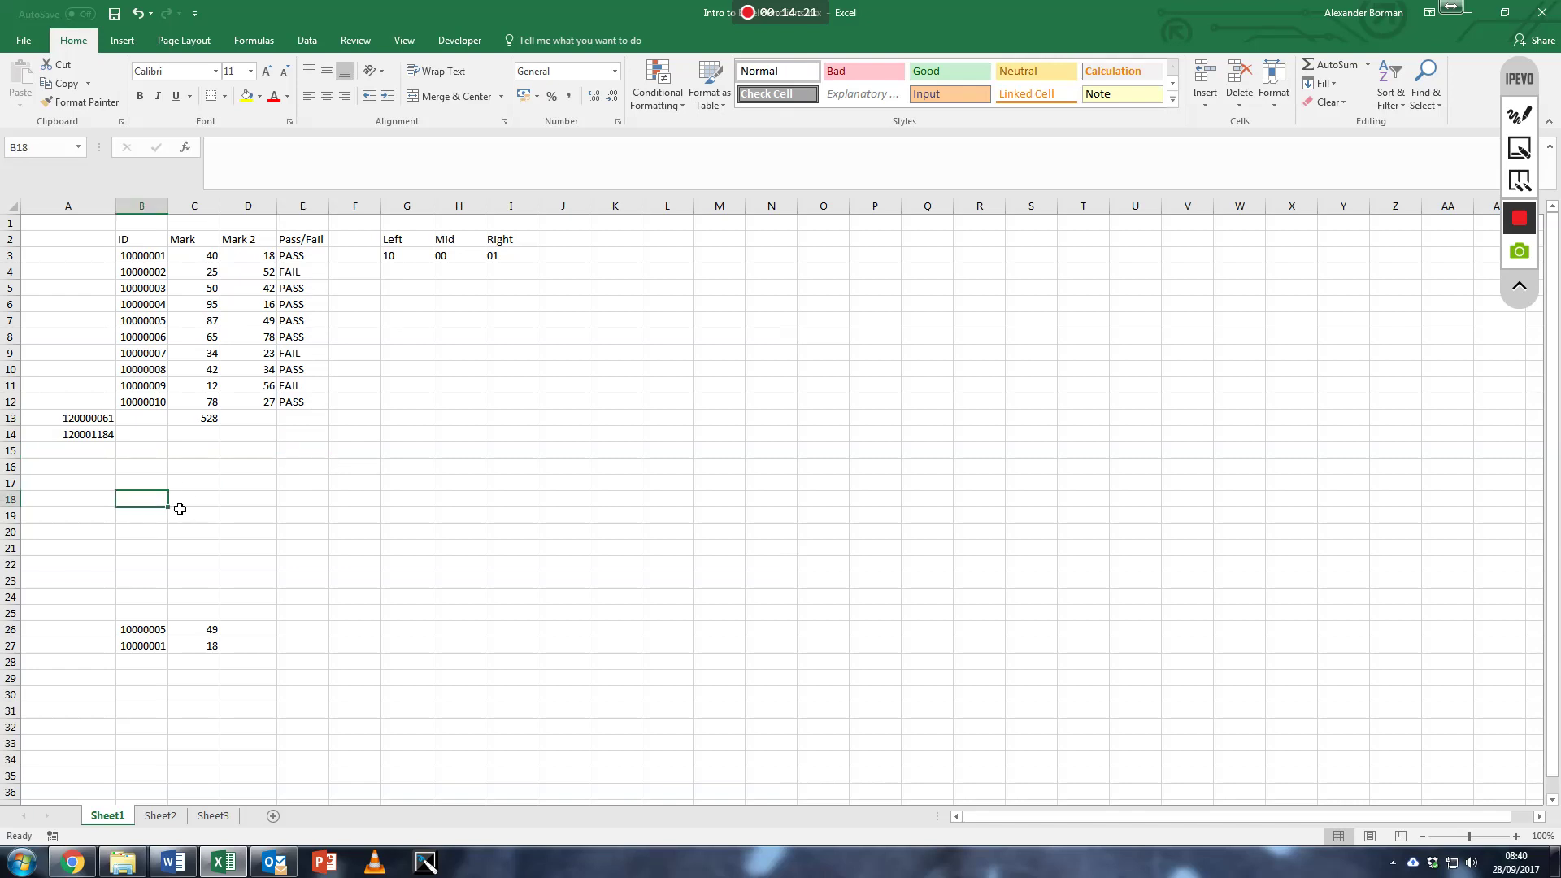
text(Pass)
key(Return)
text(Fail)
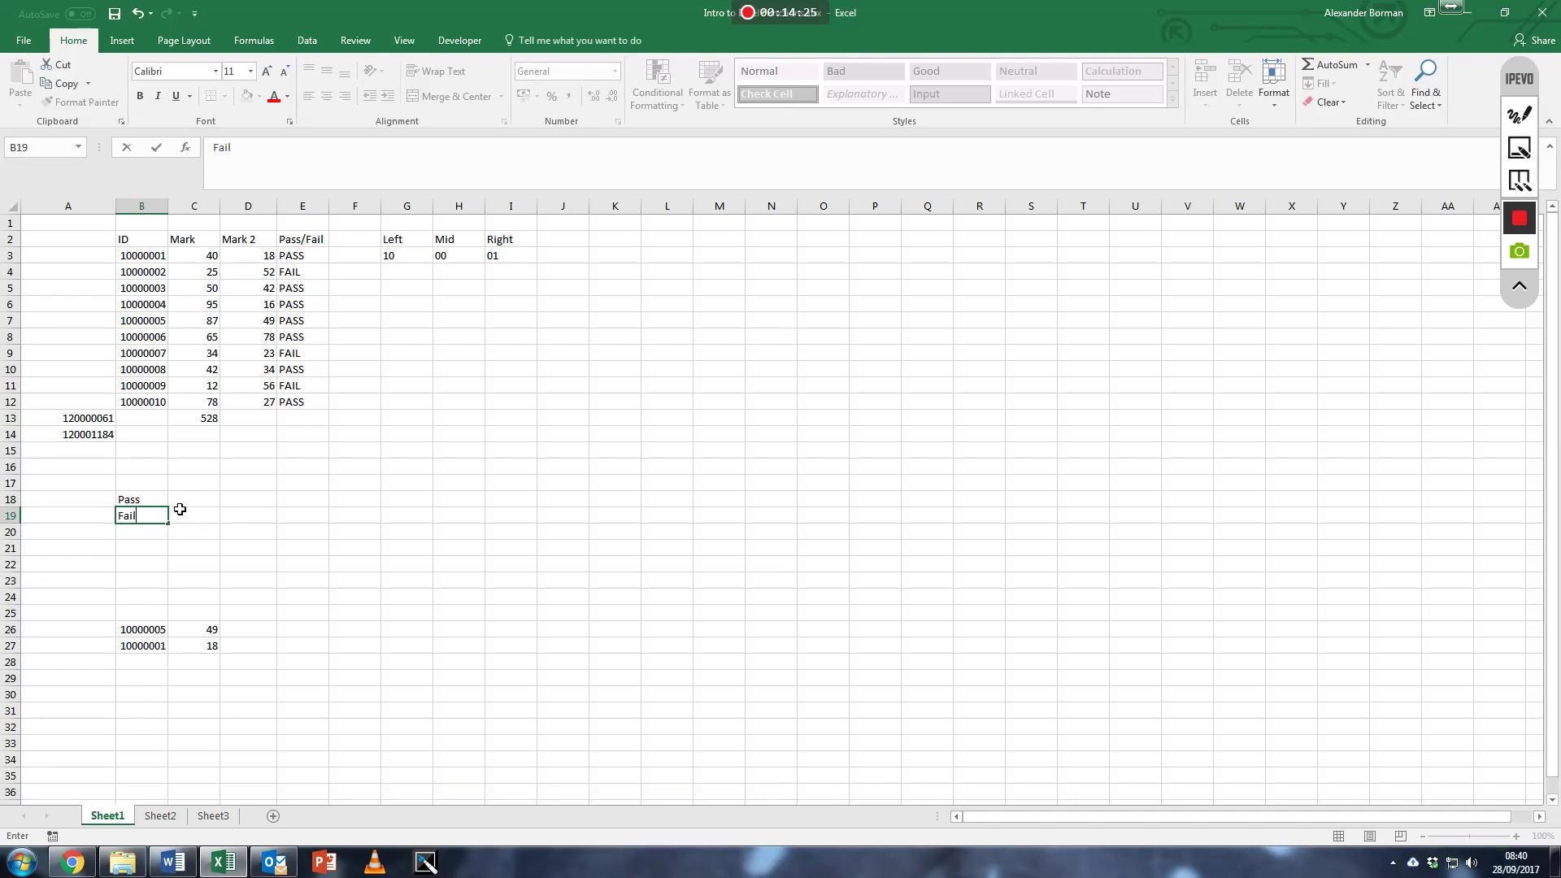
Step: Try to enter =COUNTIF(C3:C12,>39) in C18 to count the passing marks
click(180, 509)
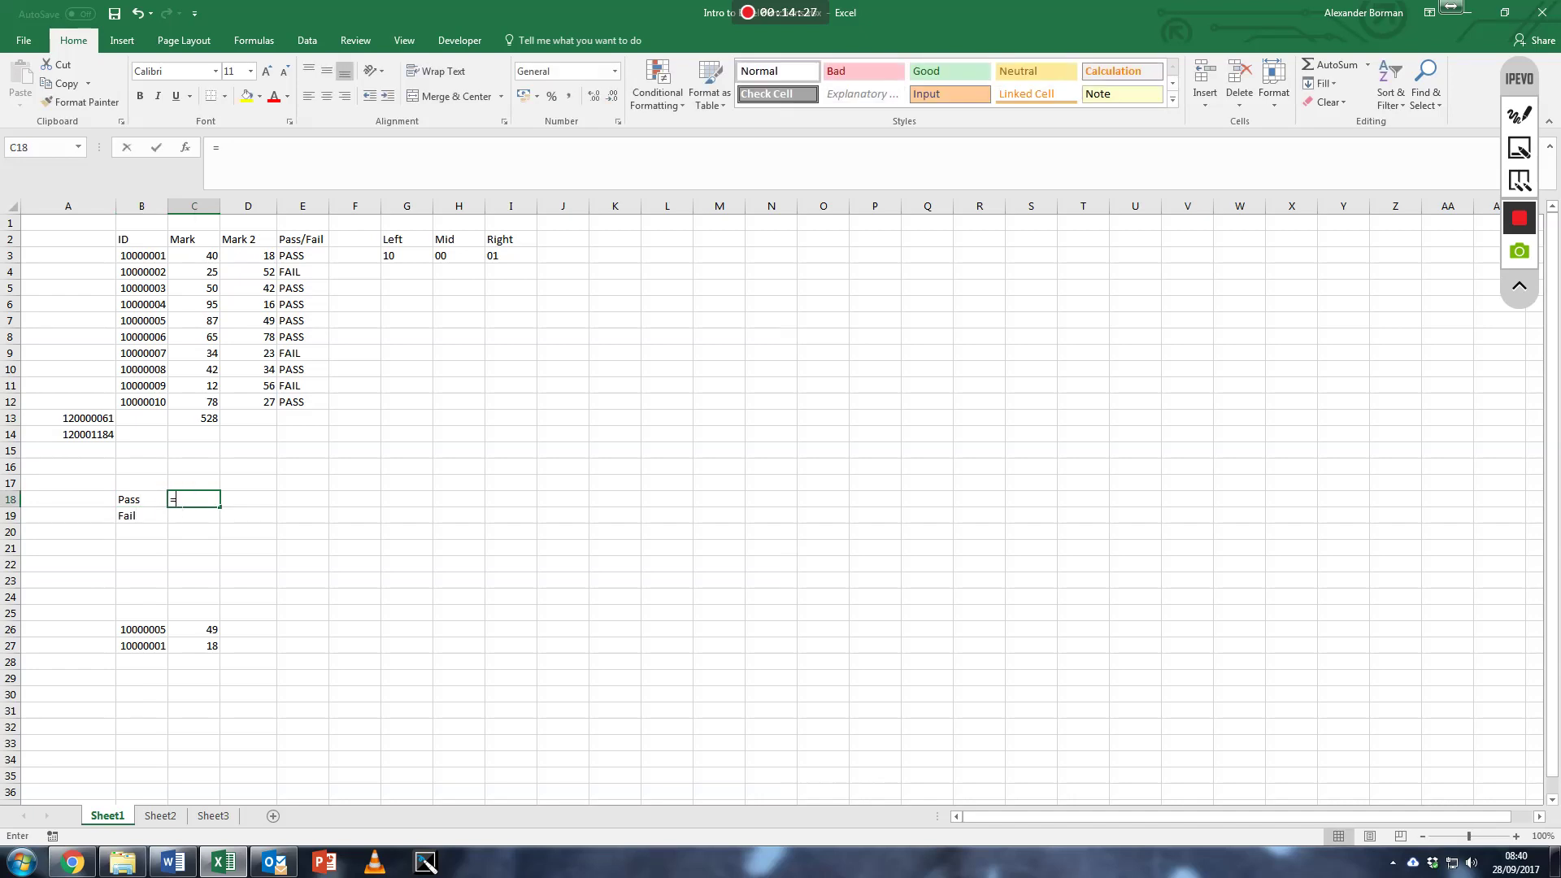
text(=counti)
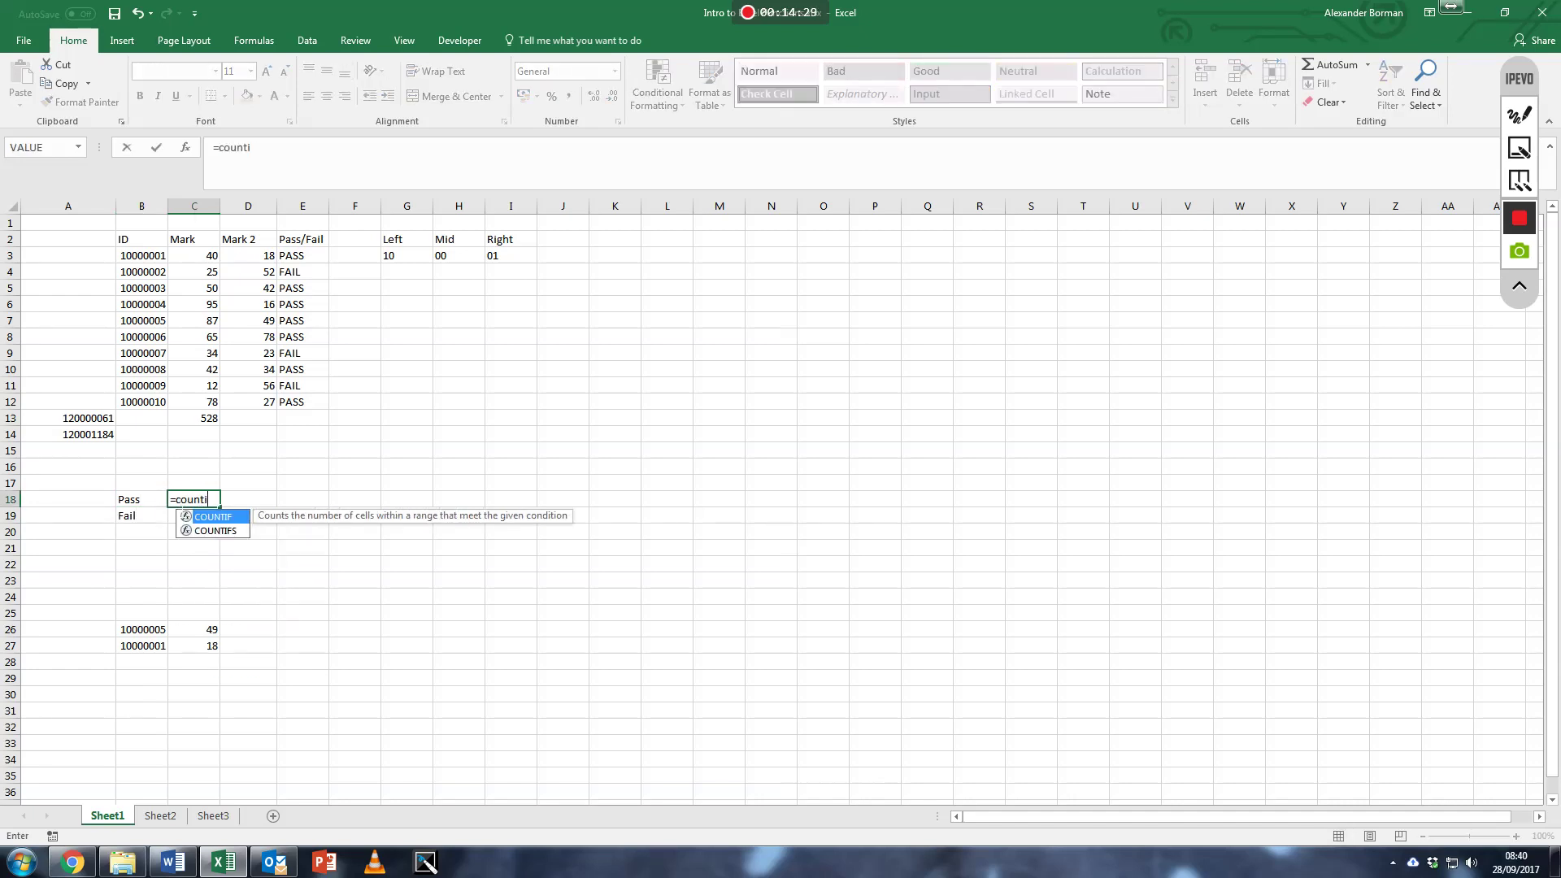
text(f()
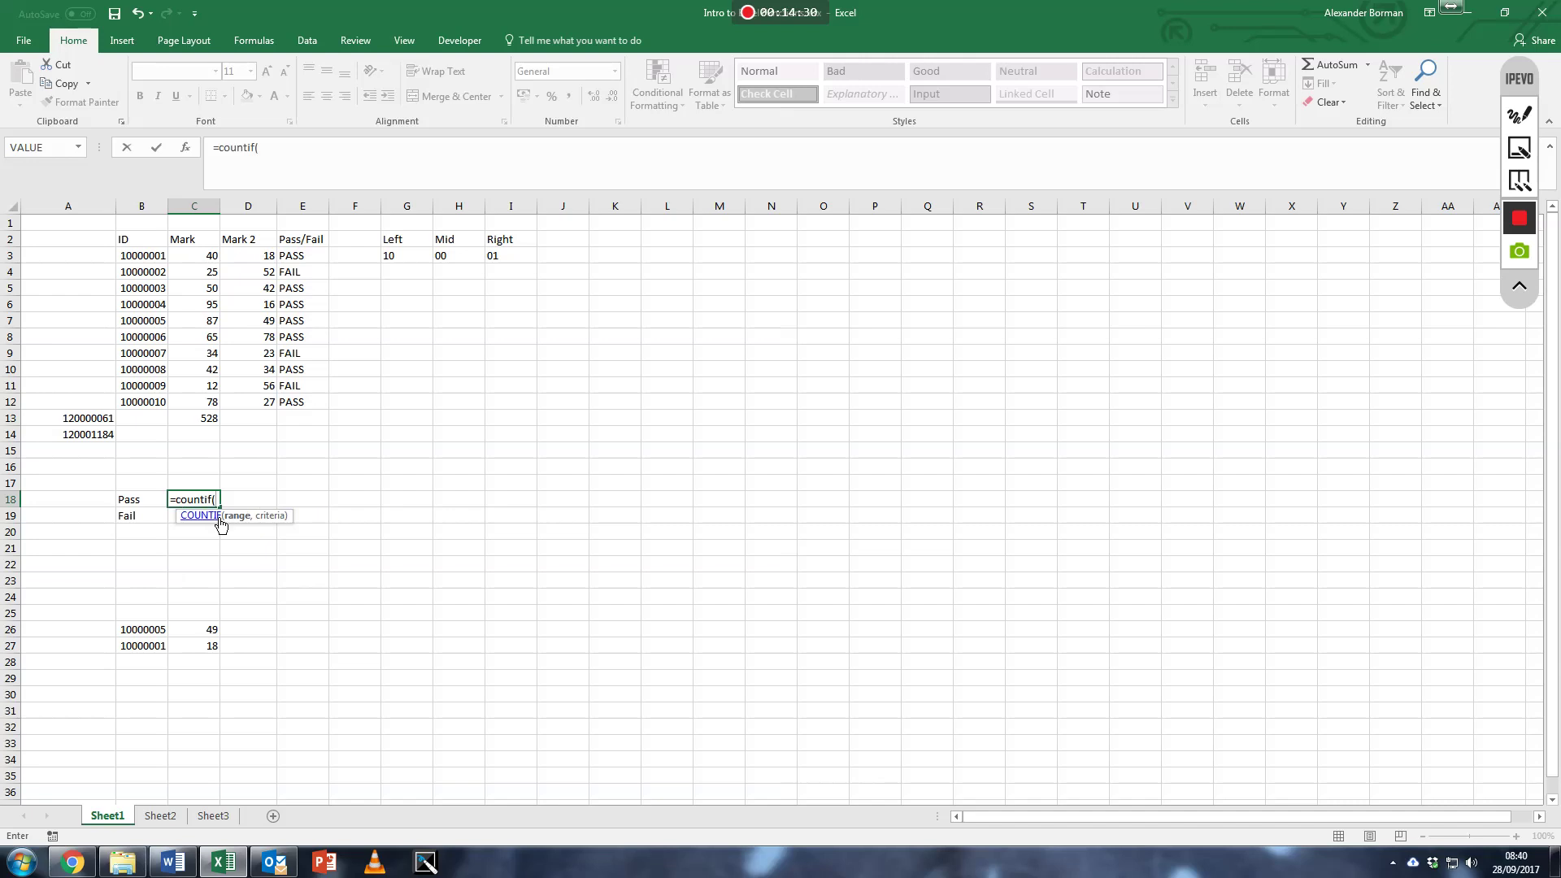
drag(209, 257, 208, 404)
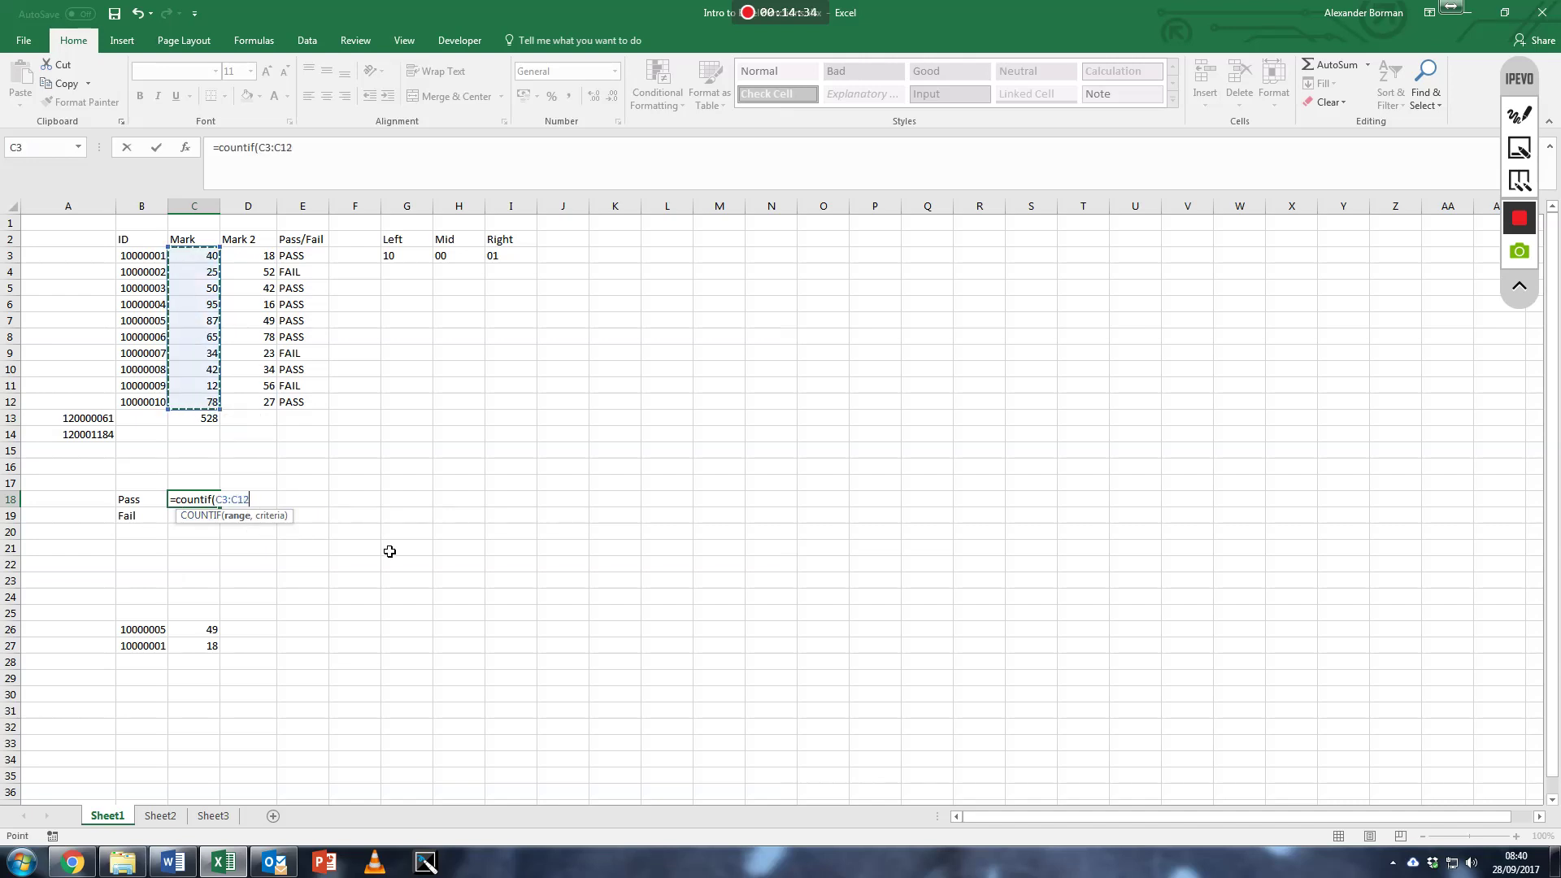
text(,)
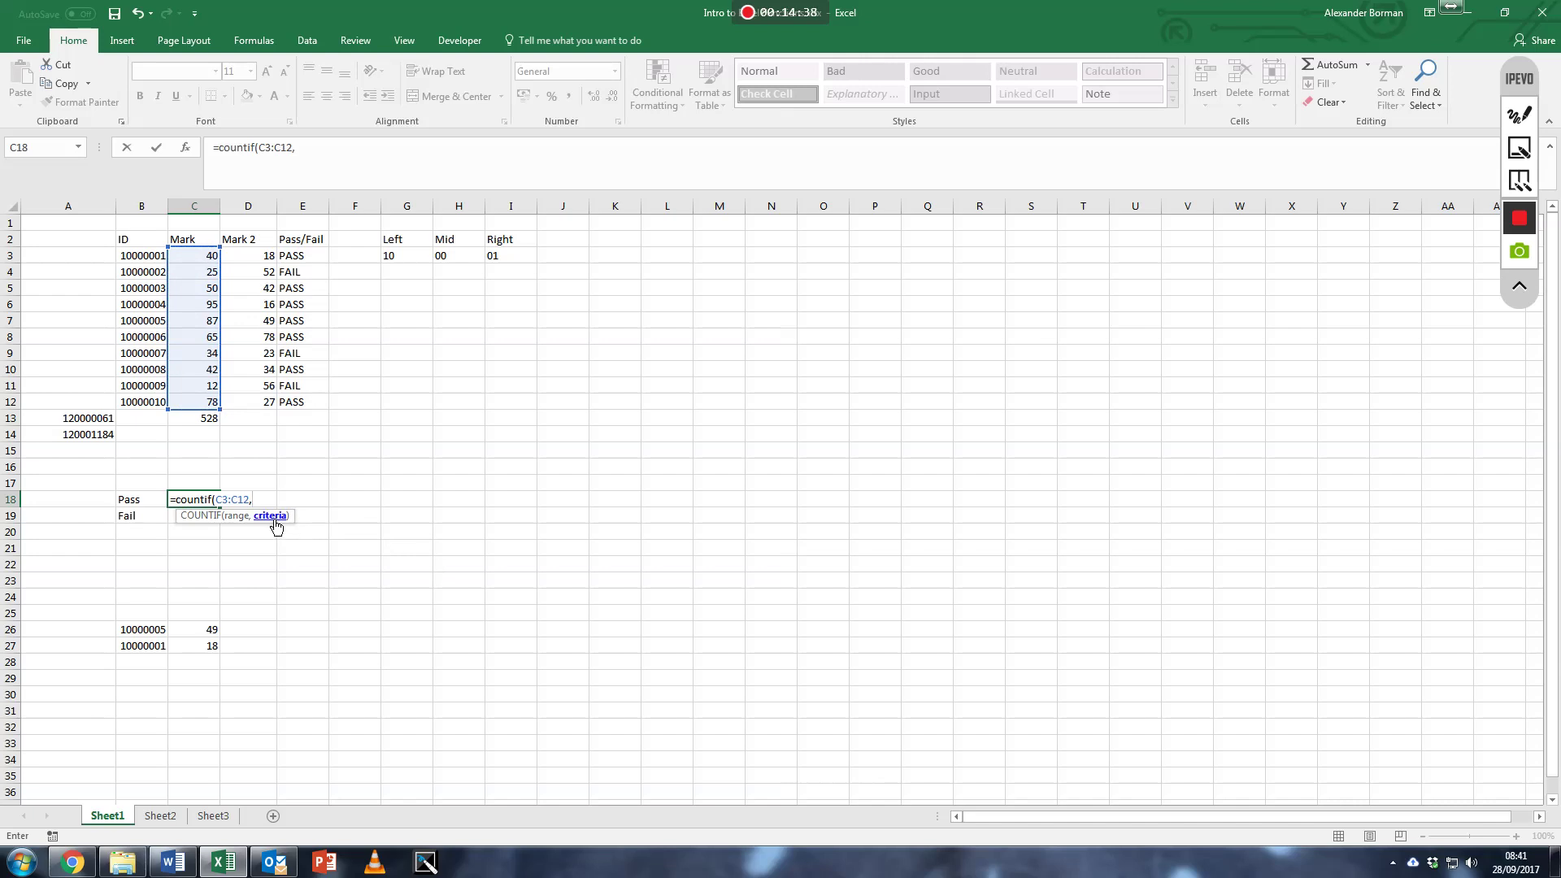
text(>39))
key(Return)
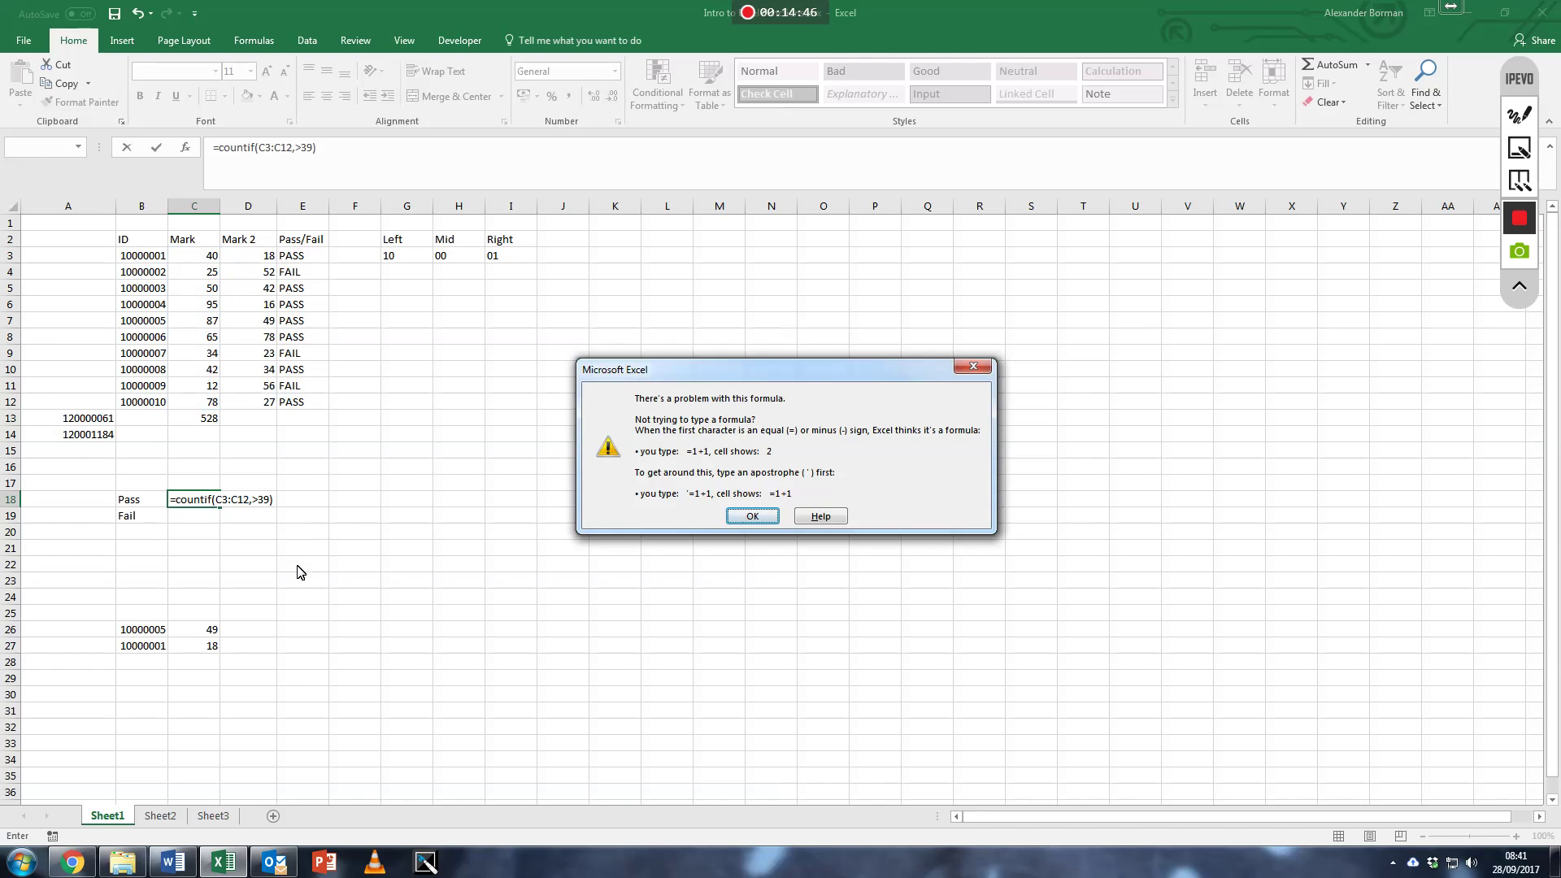
key(Return)
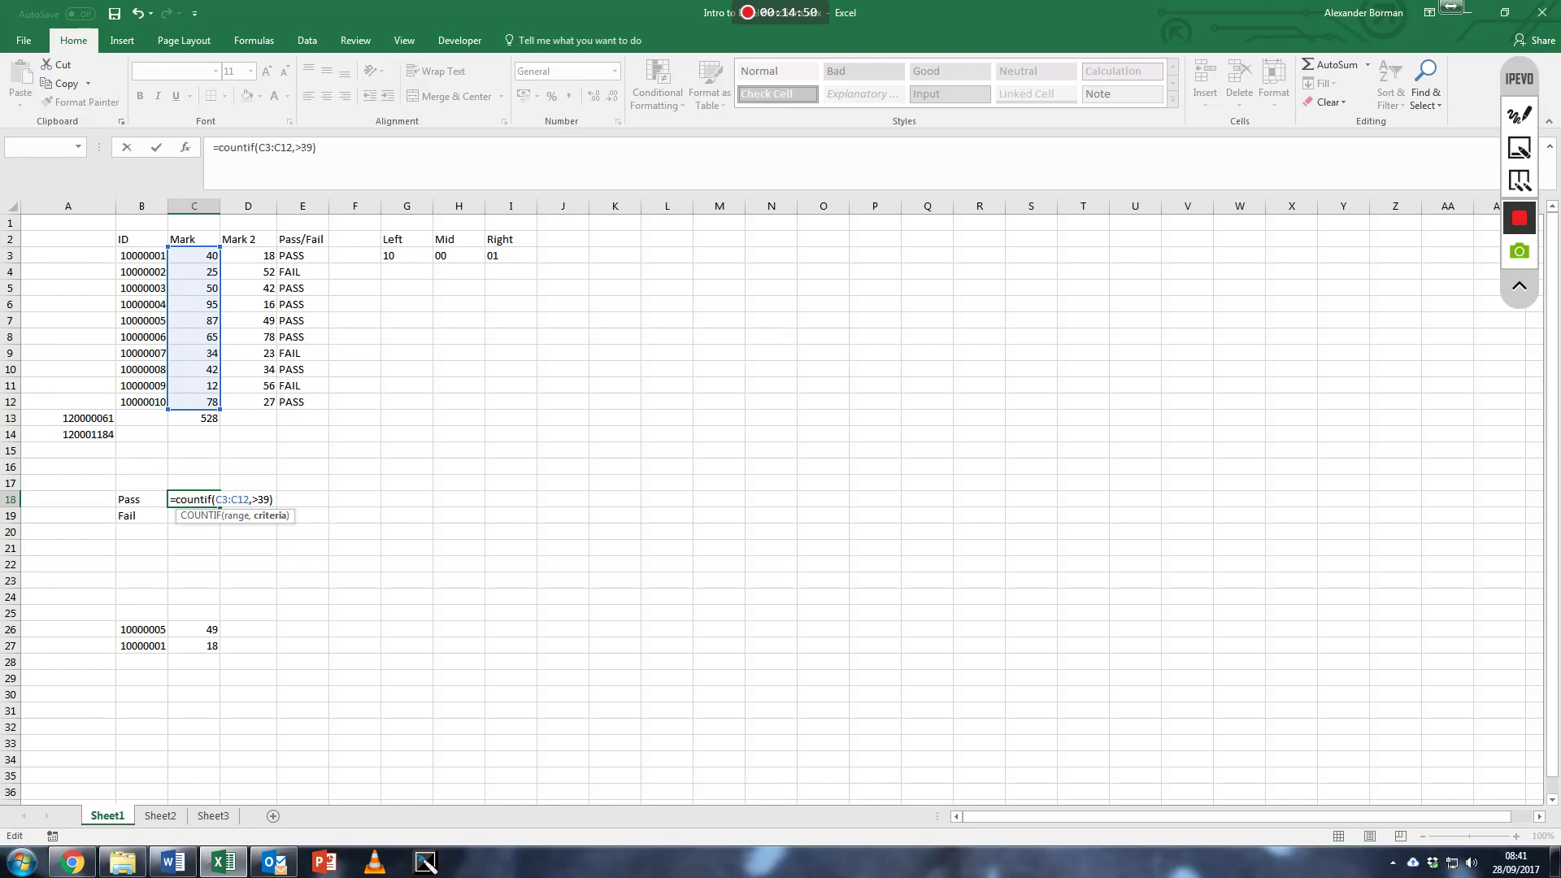
Step: Enclose the >39 criterion of the COUNTIF formula in C18 in quotation marks, then review the finished formula
click(369, 186)
text(")
text(")
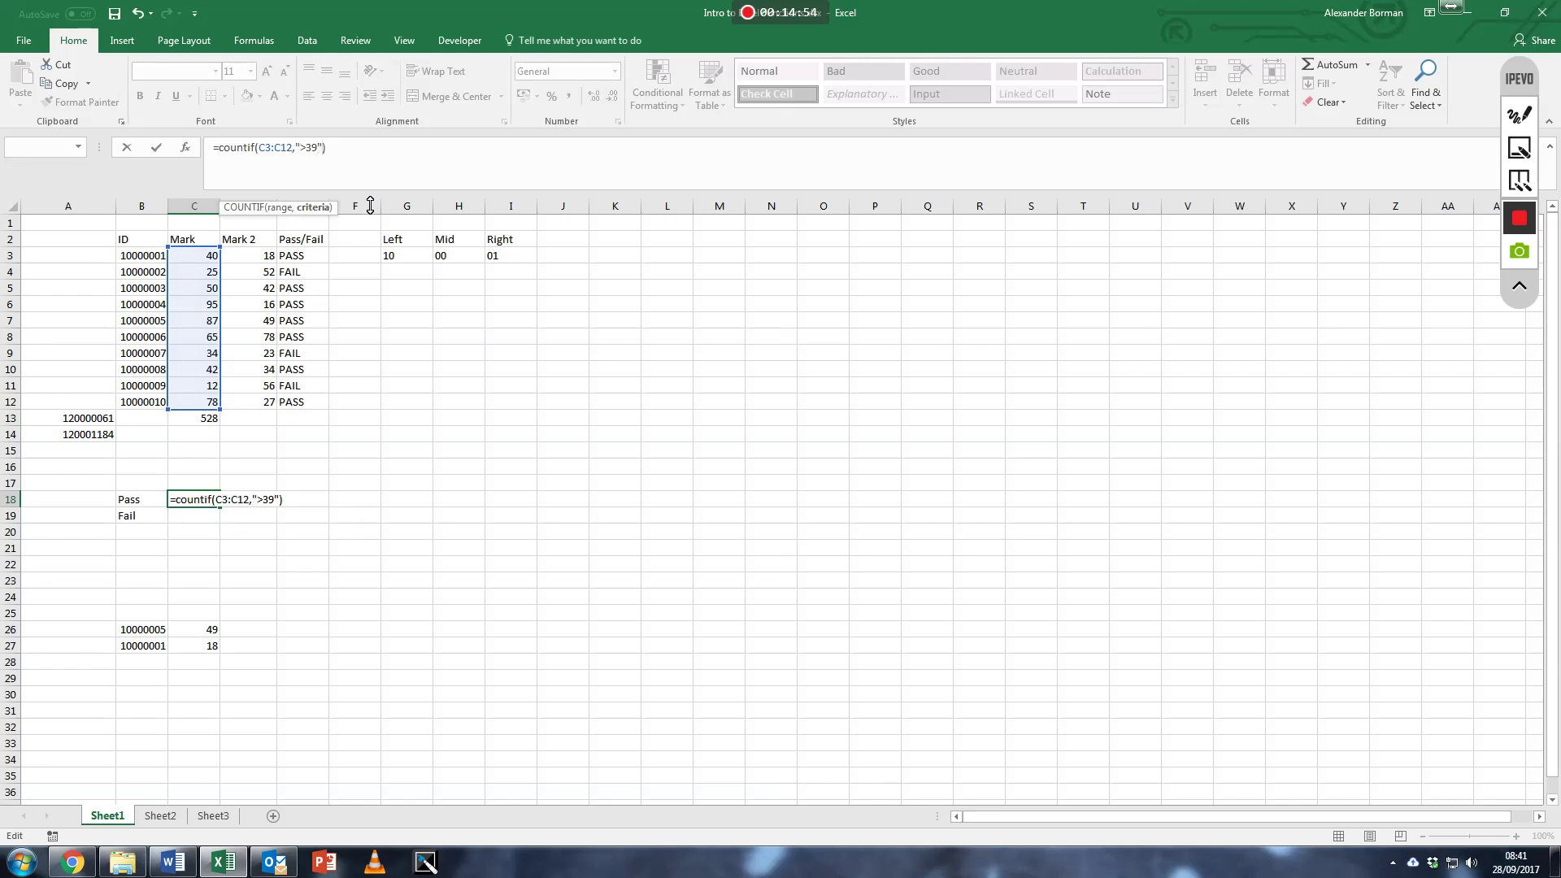
key(Return)
click(213, 499)
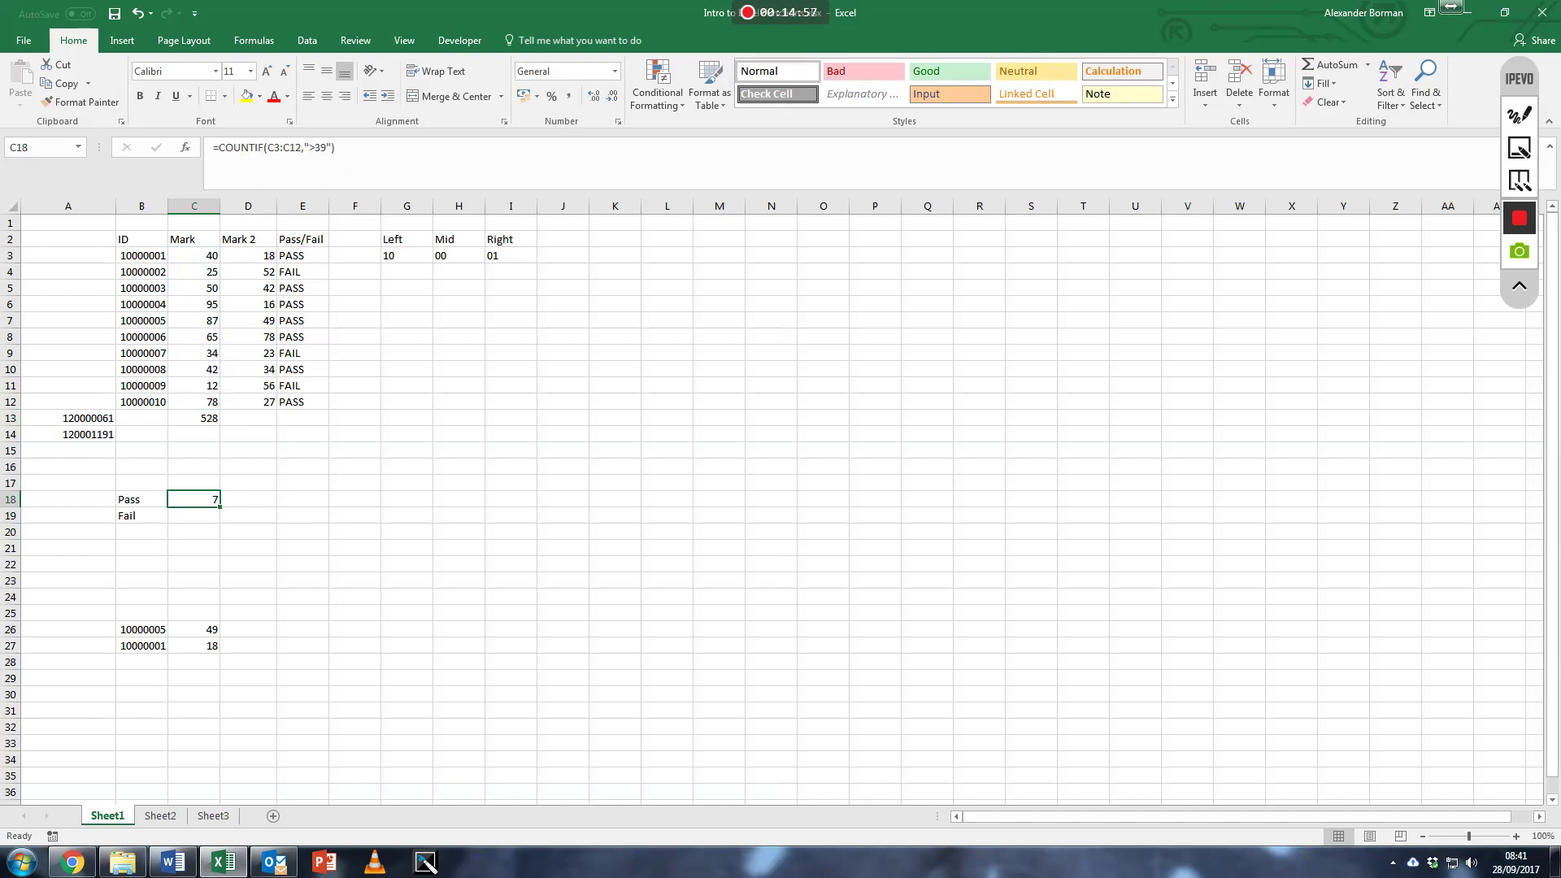
key(F2)
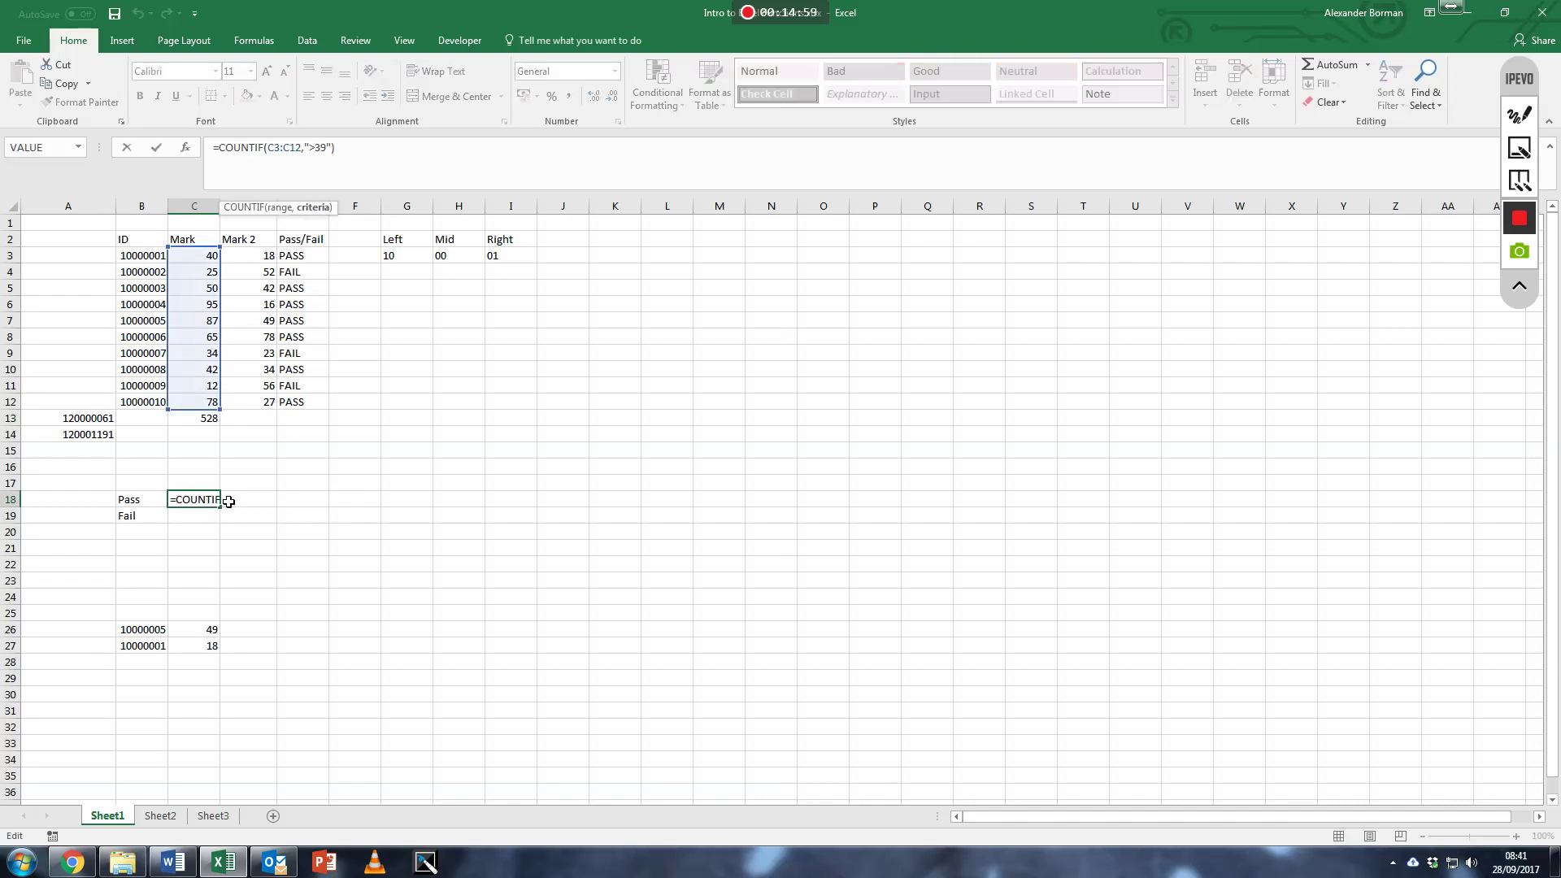
key(Return)
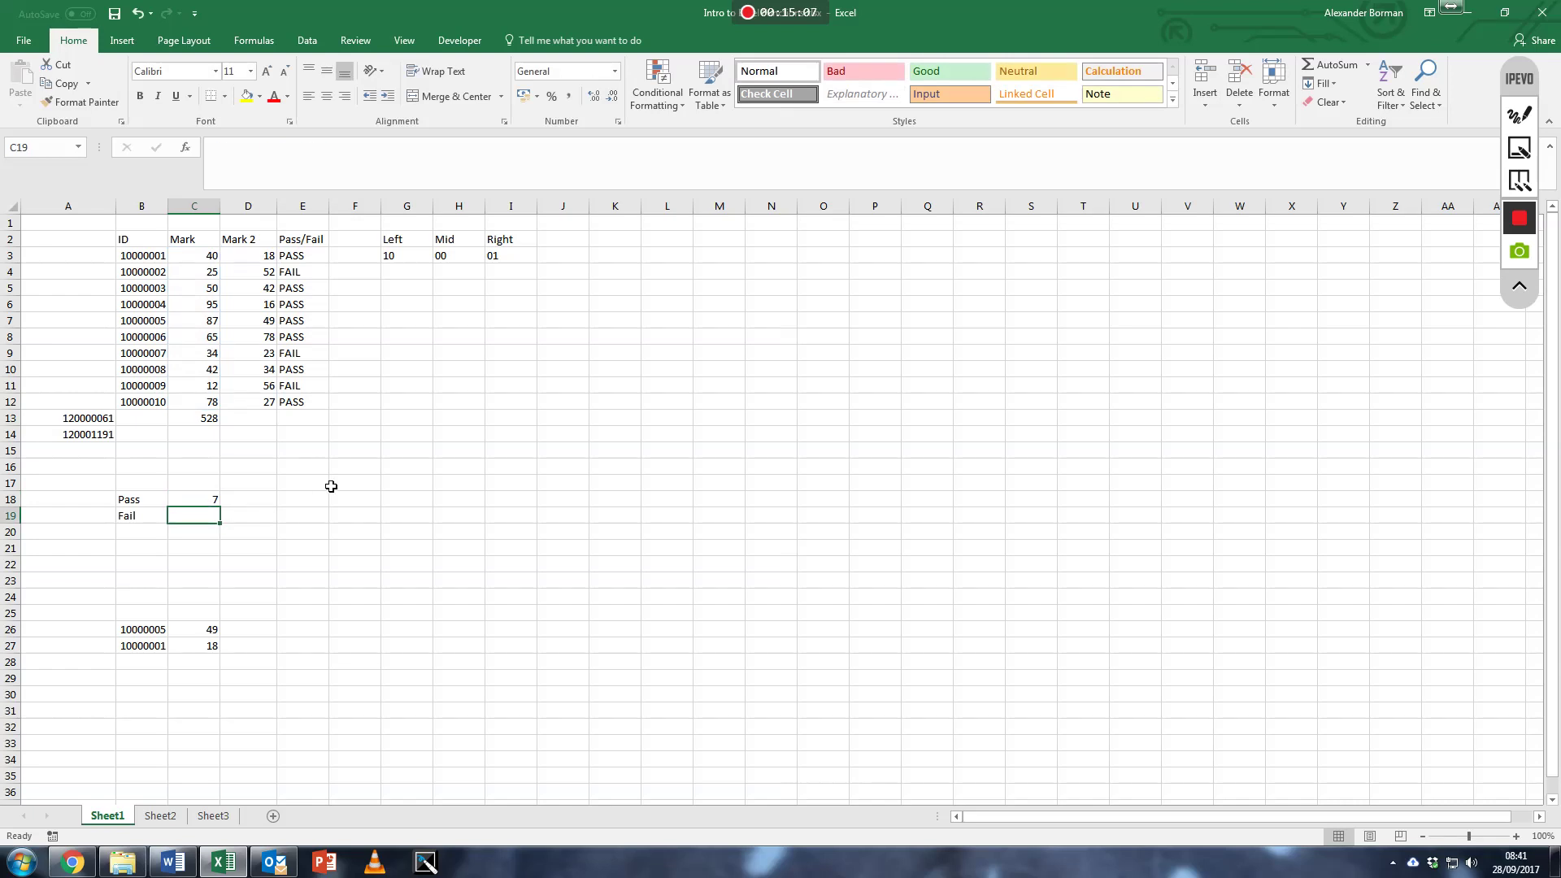
Step: Enter =COUNTIF(C3:C12,"<40") in C19 to count the failing marks
text(=cou)
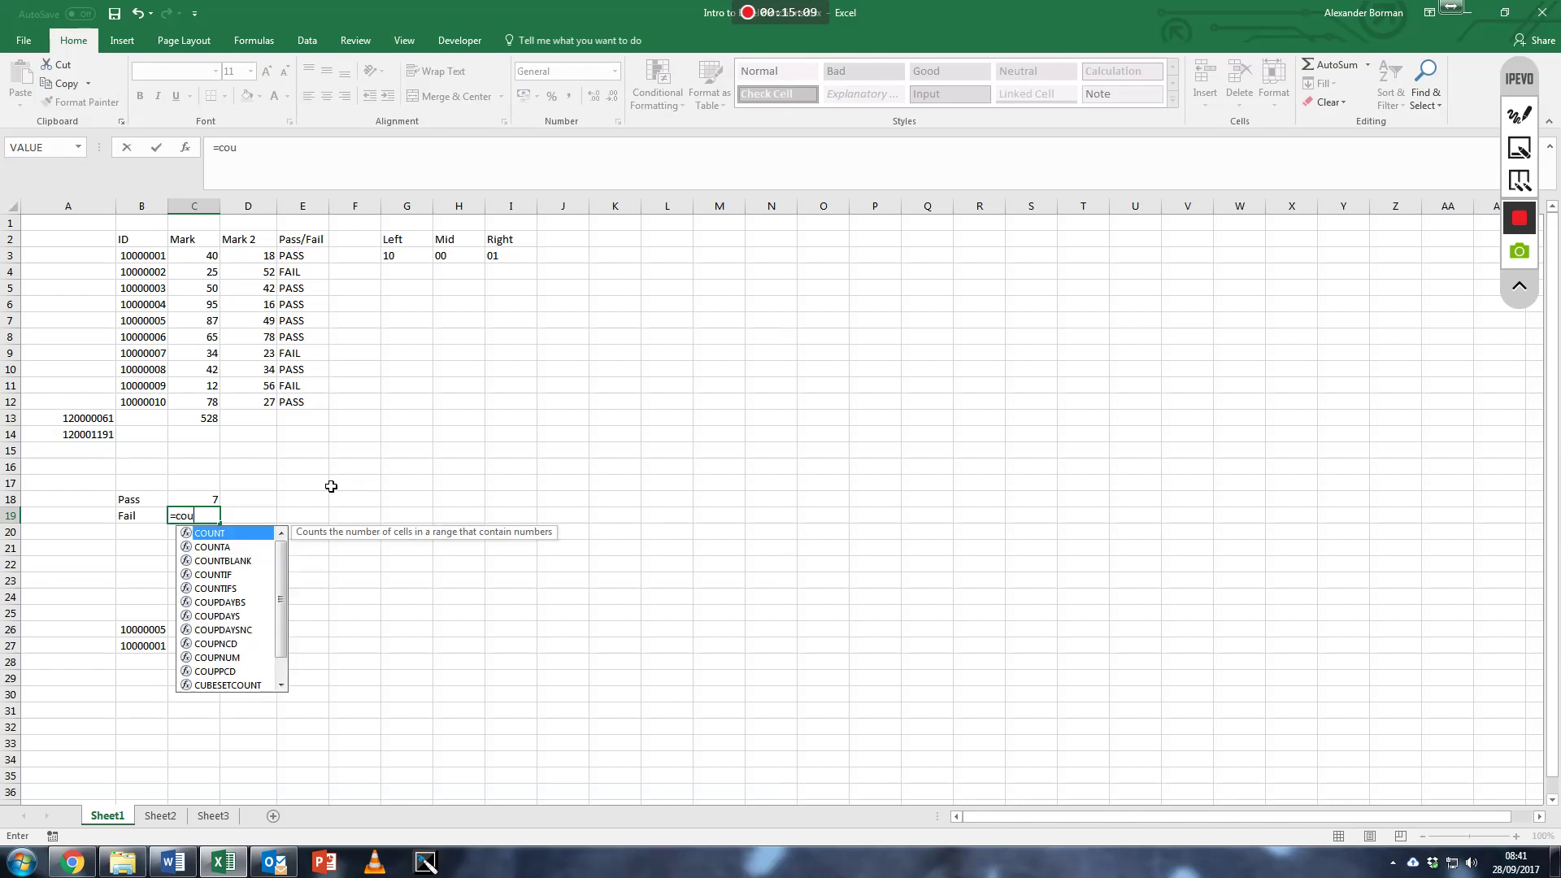
text(ntif()
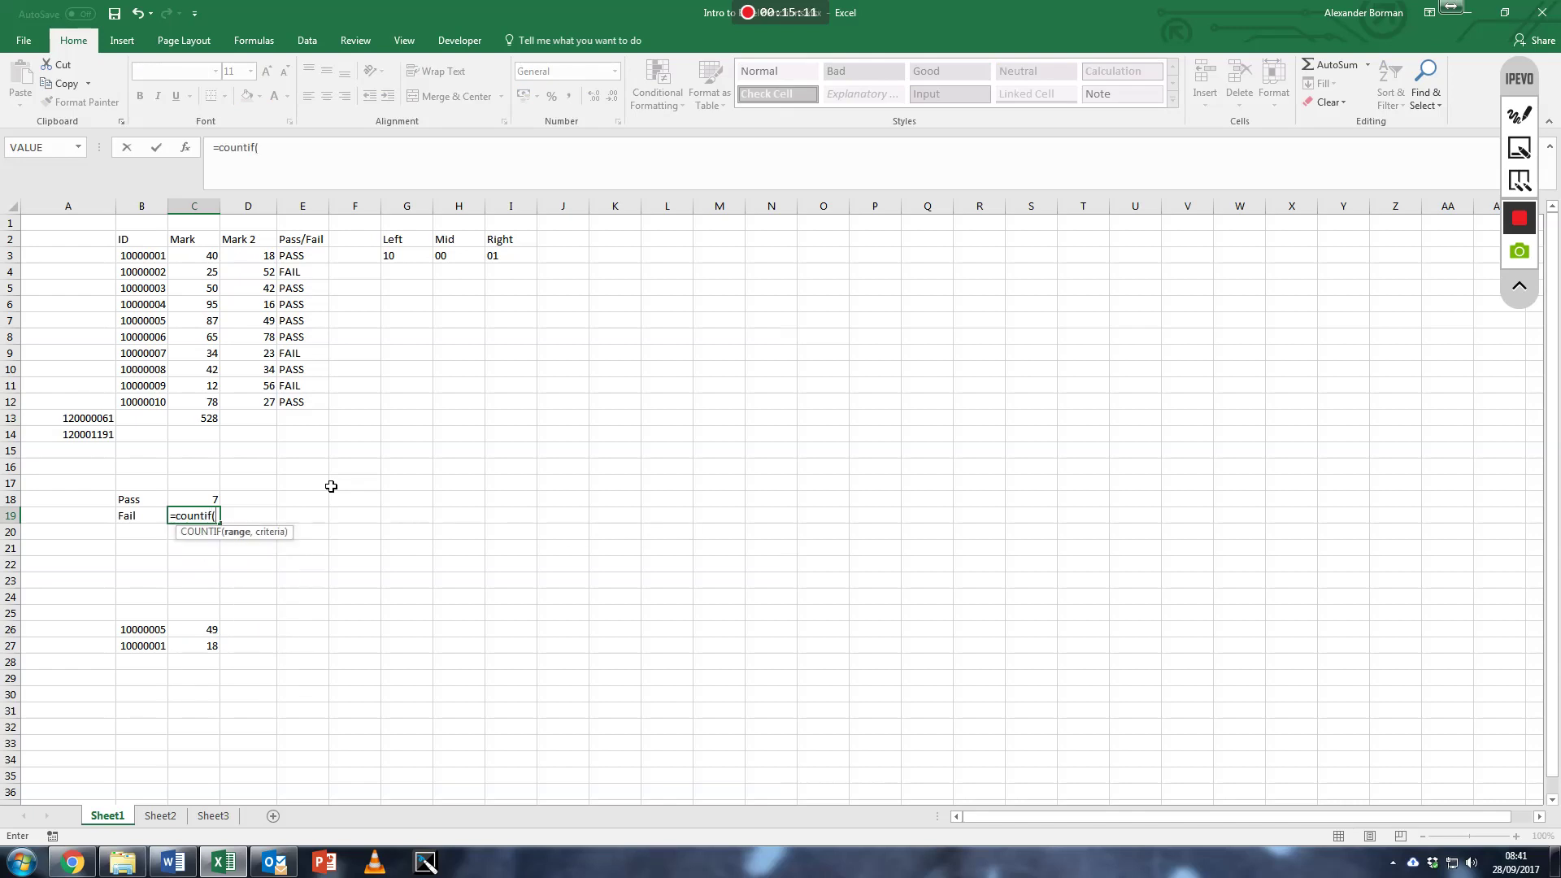
drag(216, 258, 211, 403)
click(293, 147)
text(,)
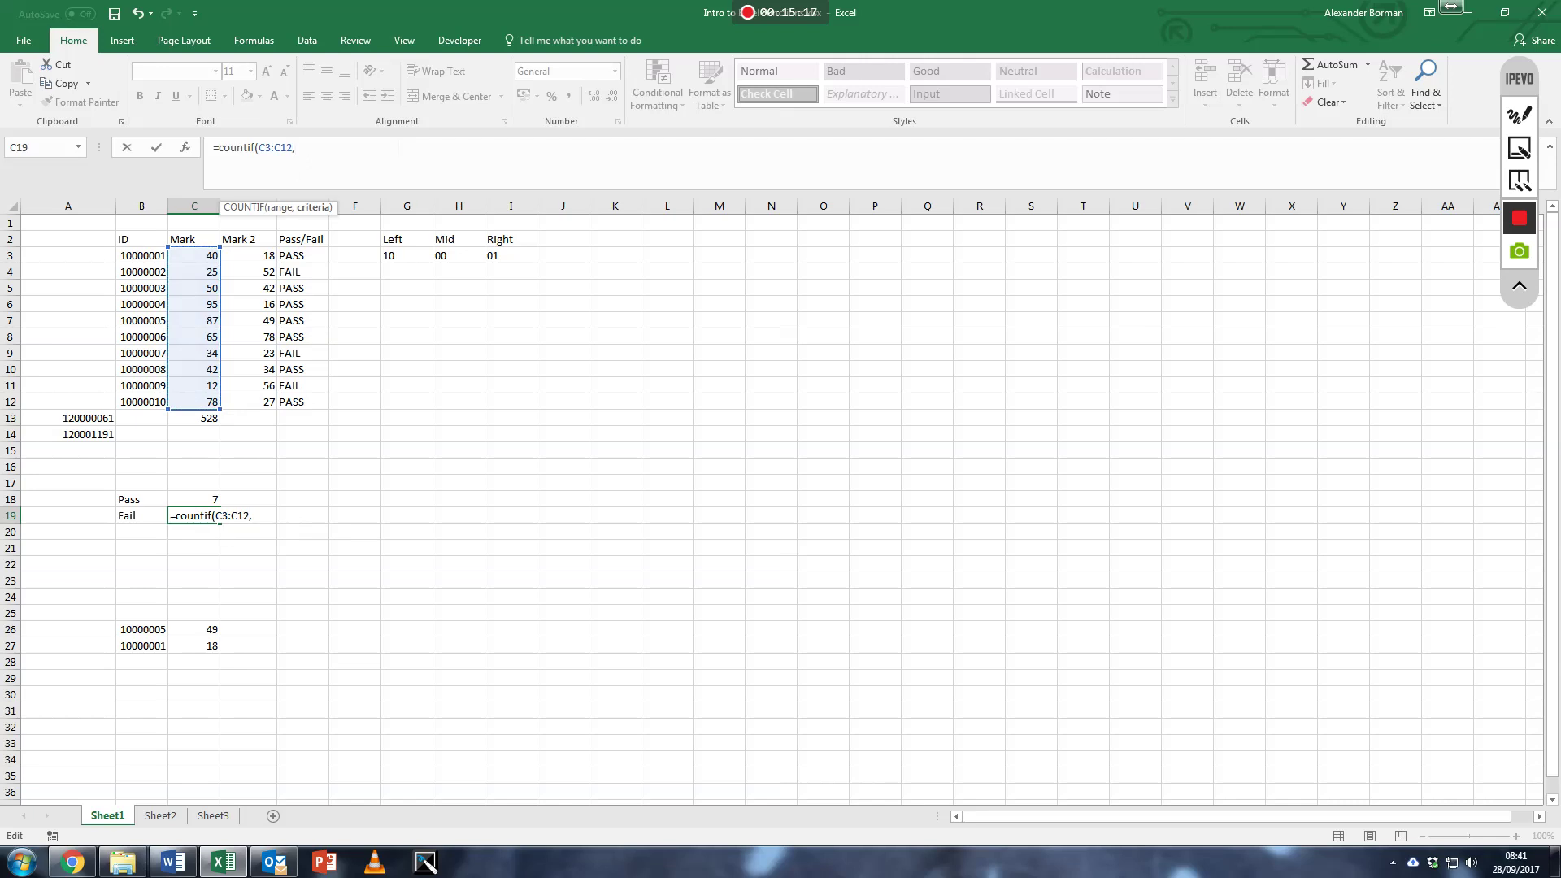
text(<40))
key(Return)
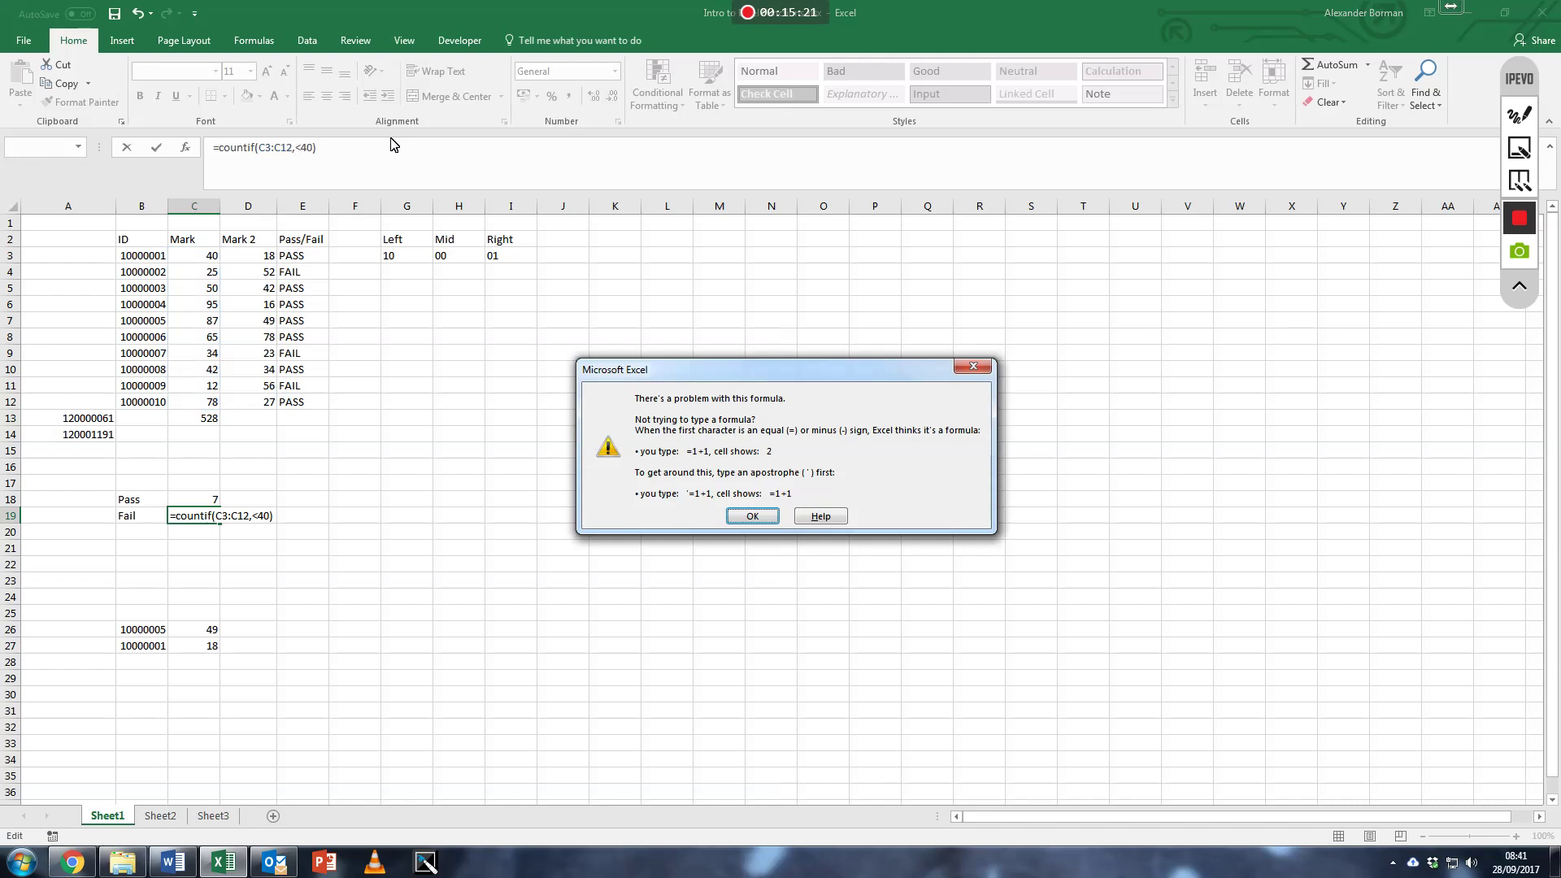
key(Return)
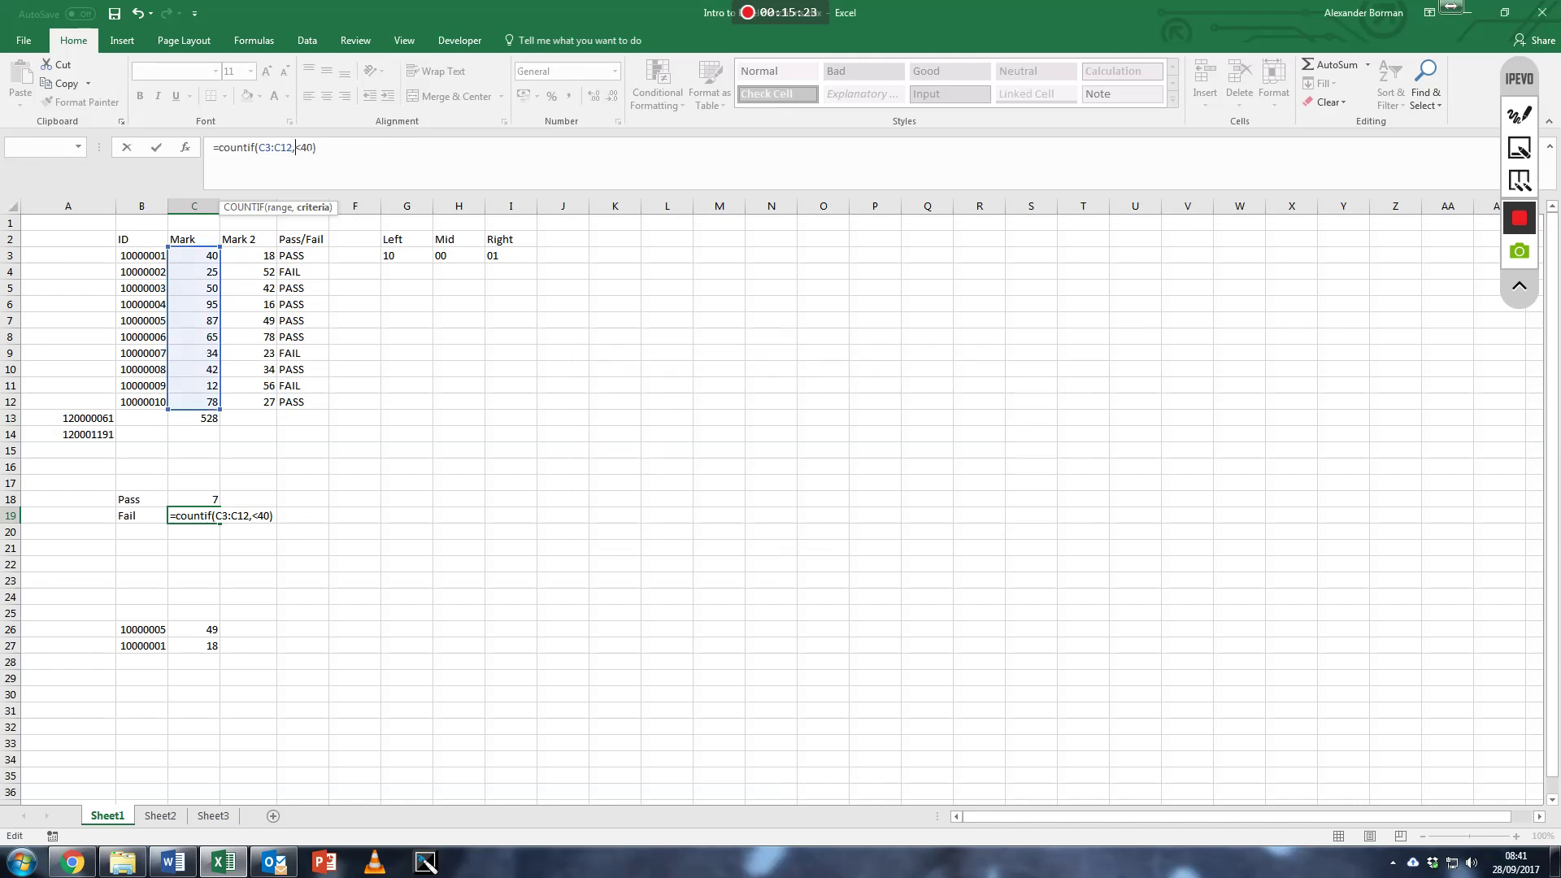
text("<40")
key(Return)
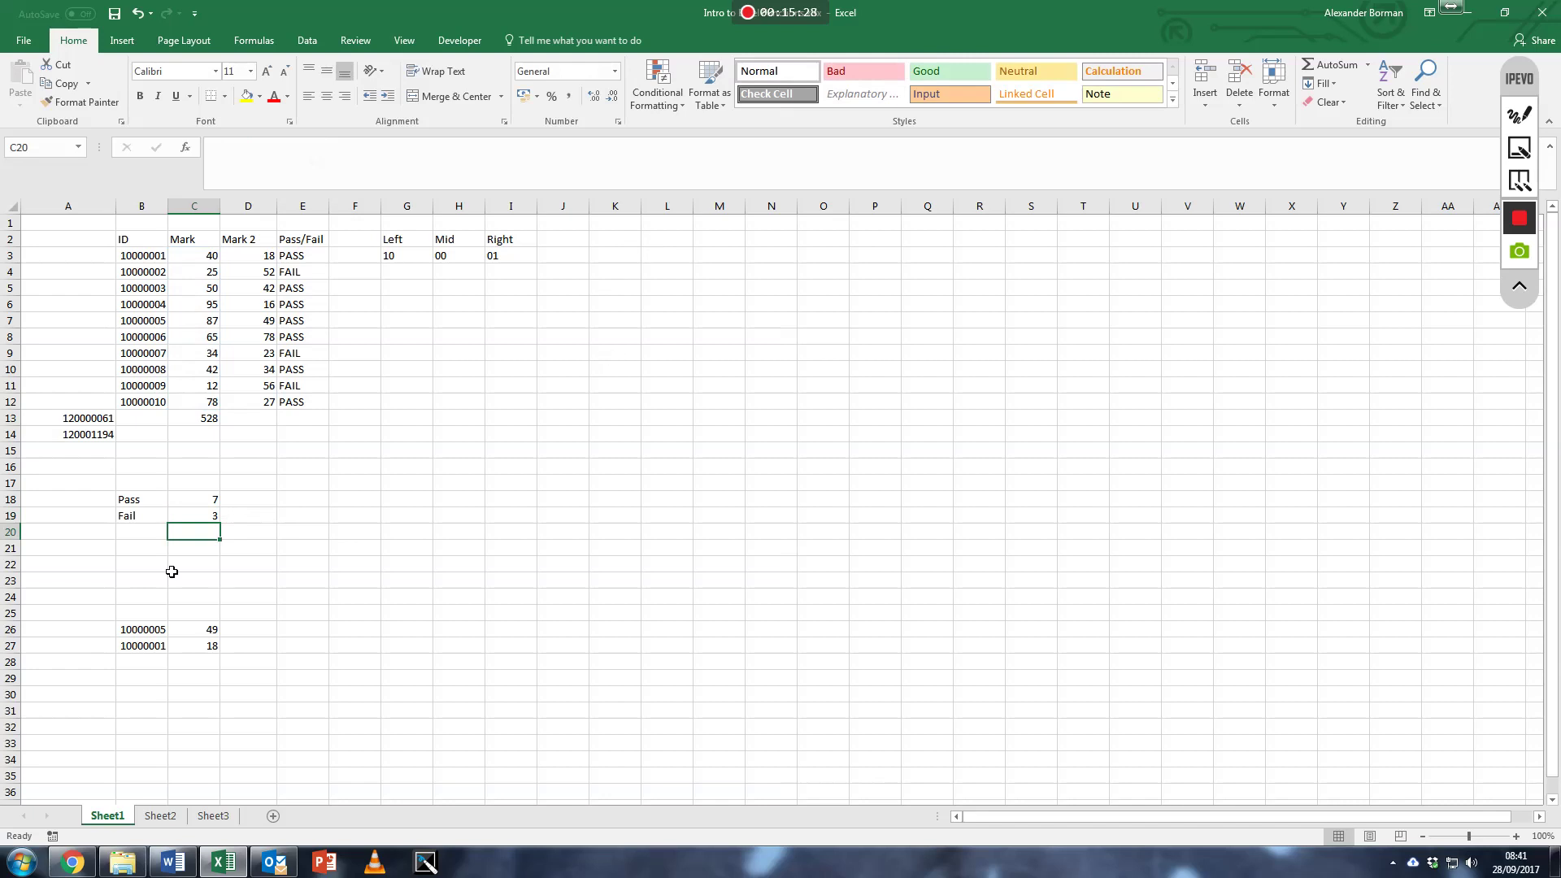
Step: Clear the first mark of the ninth student in C11
click(207, 353)
click(211, 384)
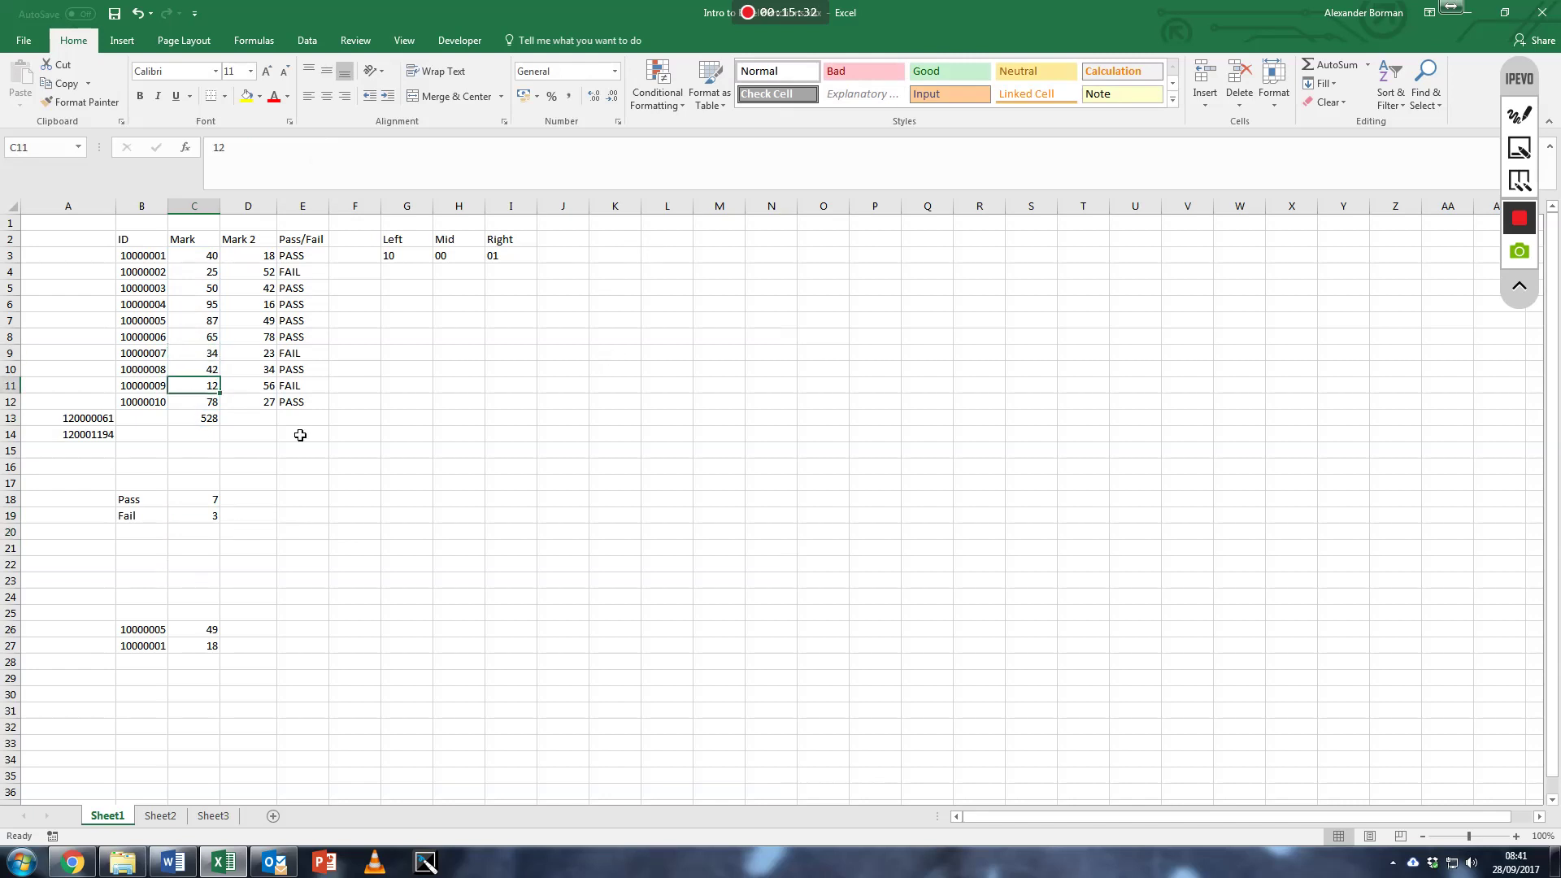
key(Delete)
click(317, 470)
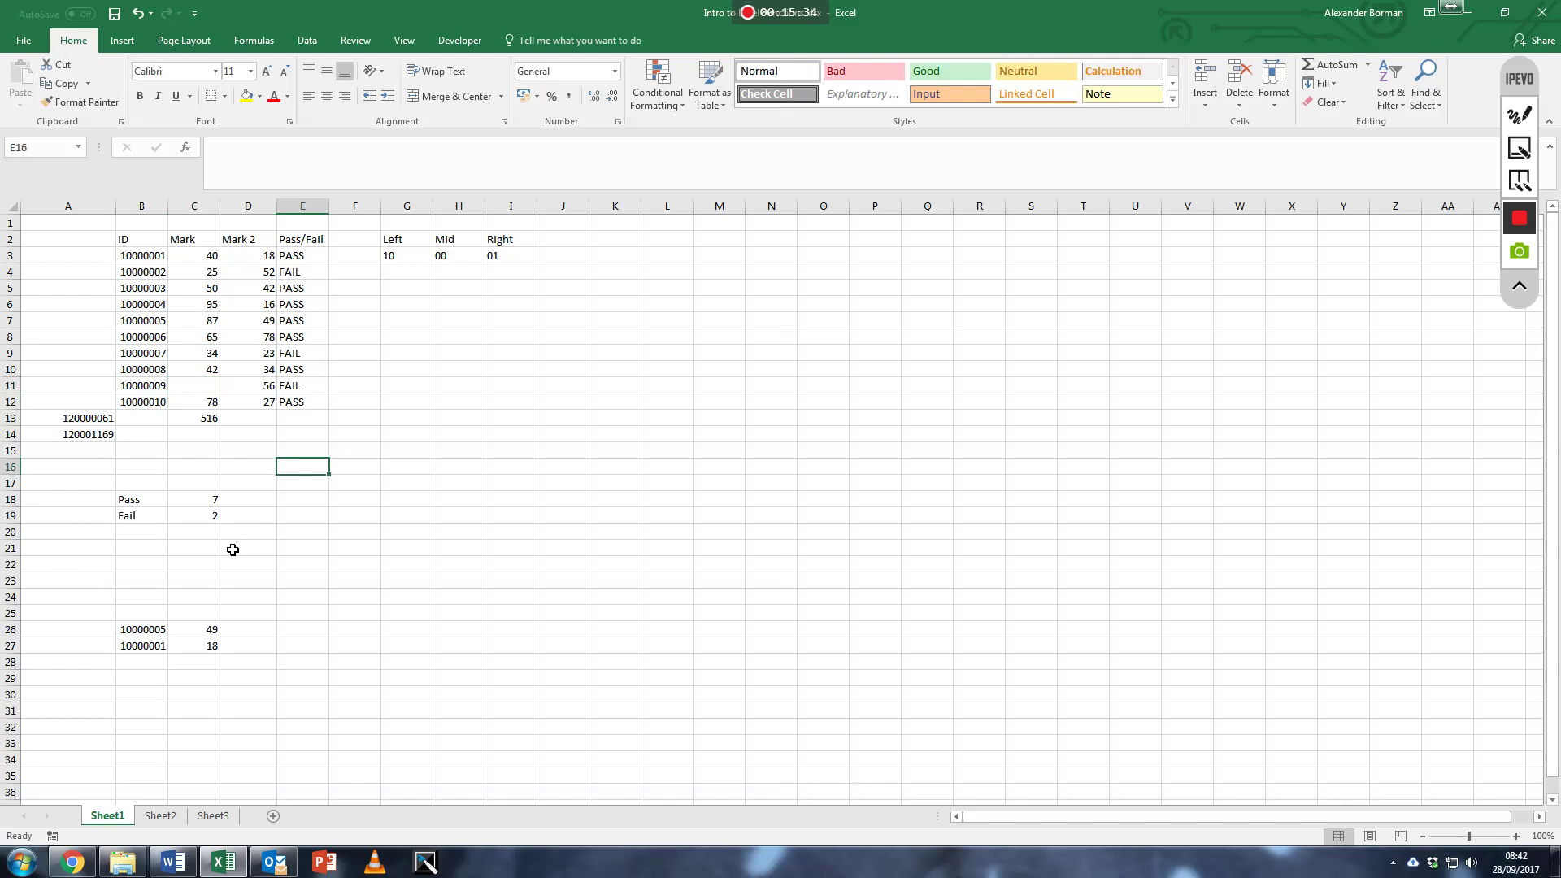
Step: Add the label No. of Submissions in B20 and widen column B to fit it
click(131, 532)
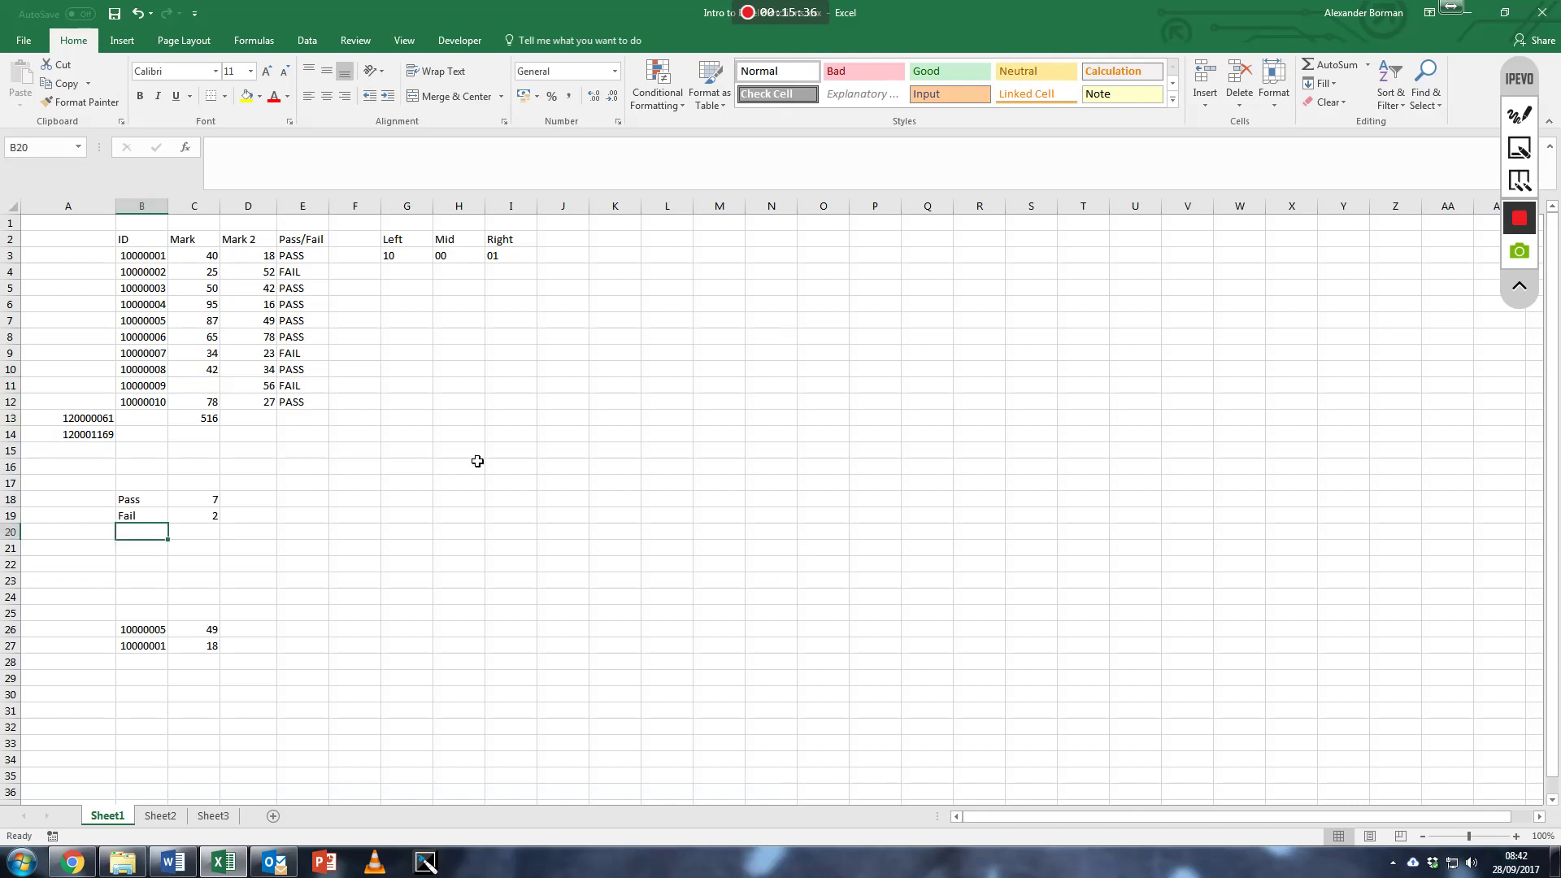
text(=)
key(Escape)
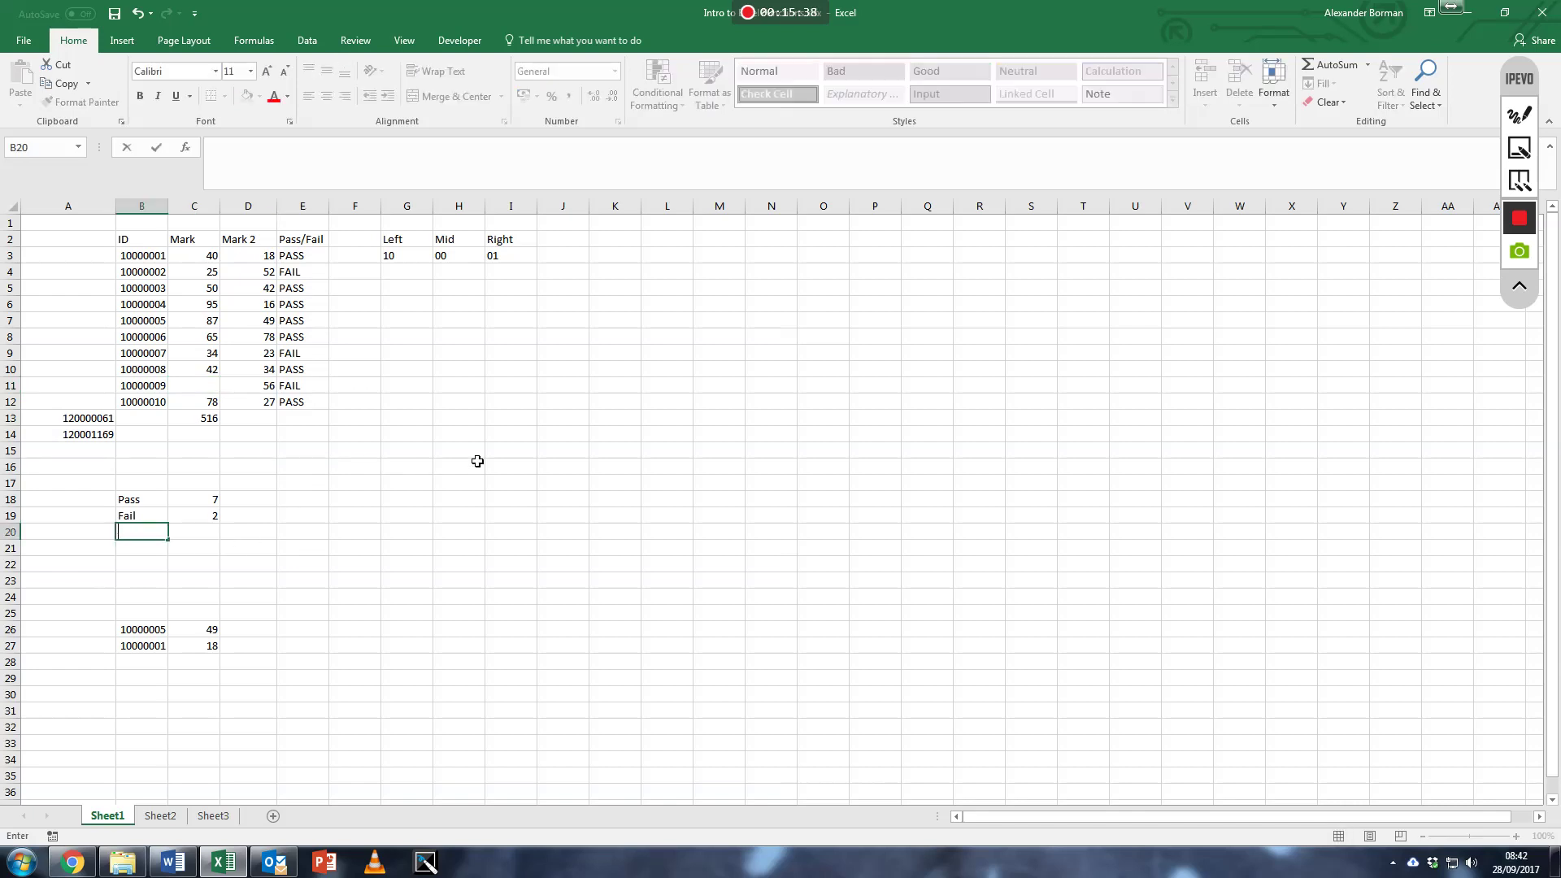
text(No. of Submissions)
key(Tab)
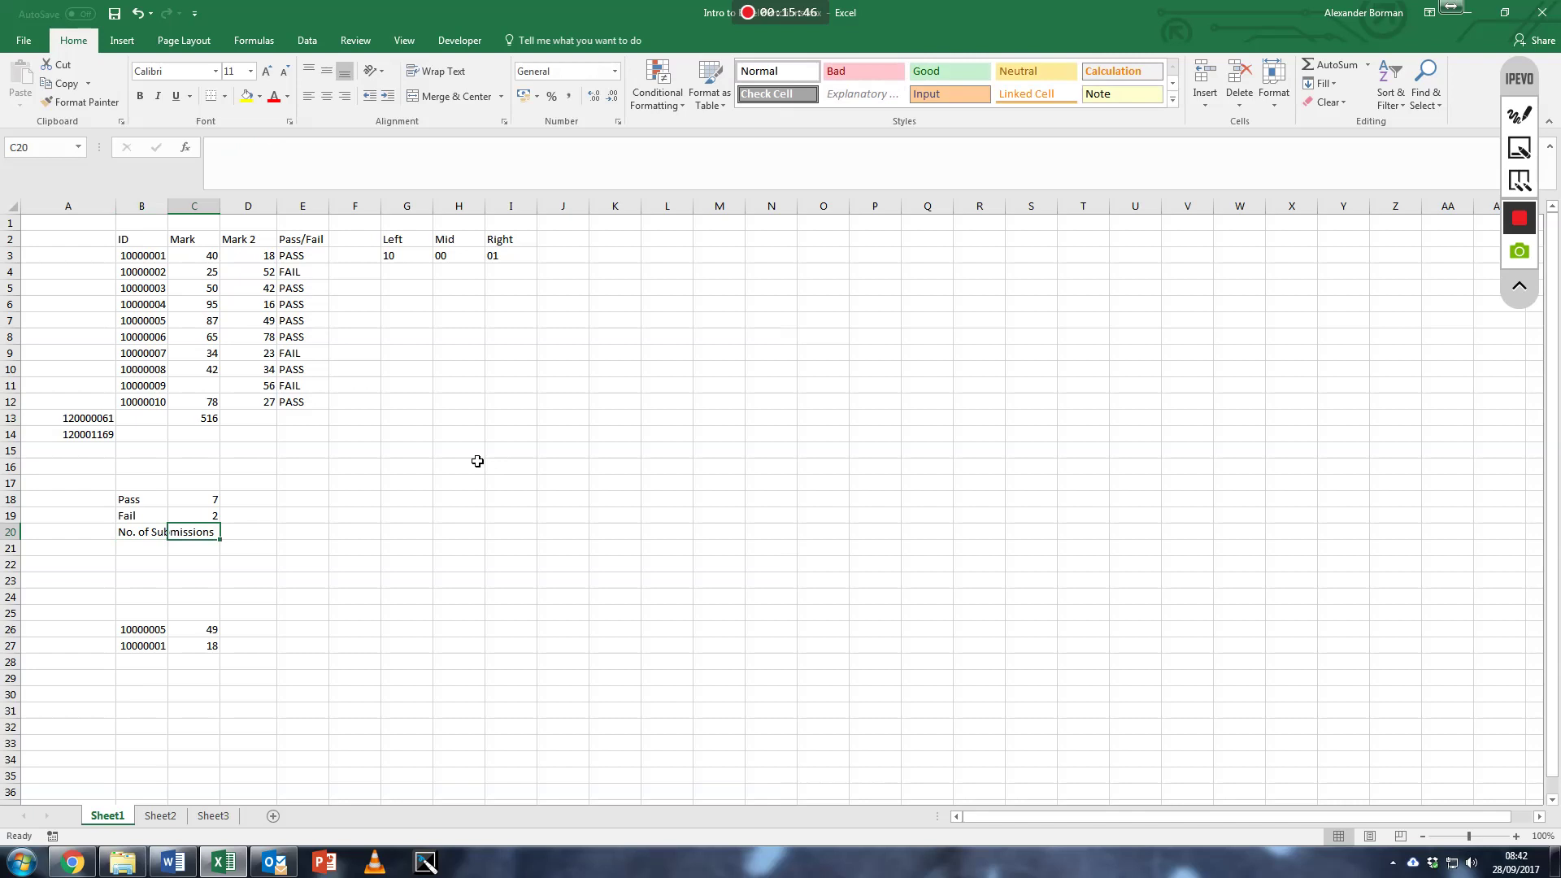
drag(168, 206, 251, 220)
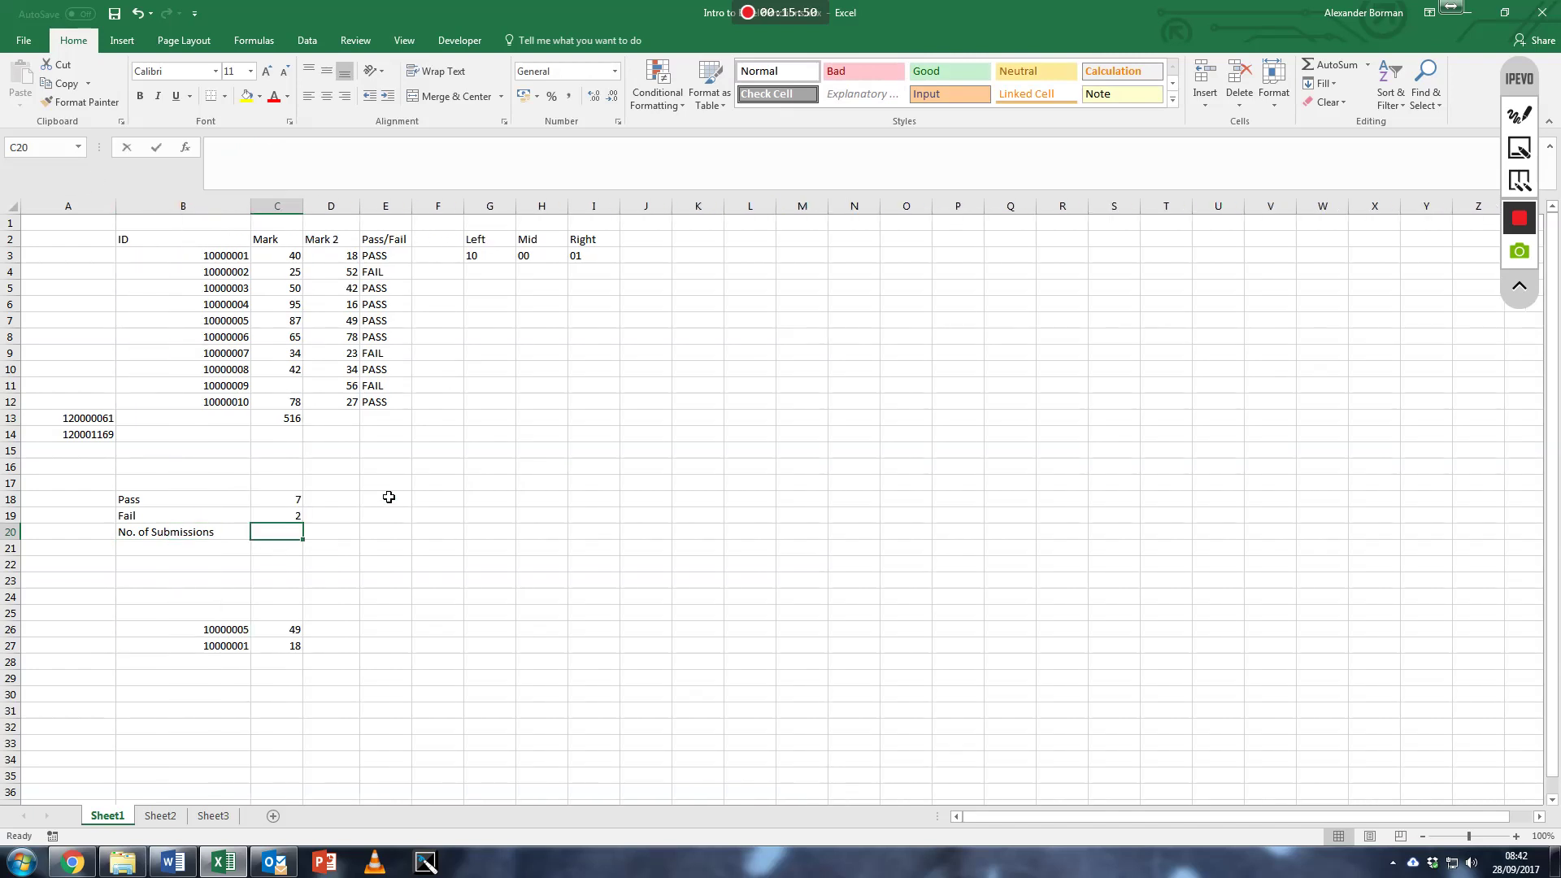
Step: Enter =COUNTA(C3:C12) in C20 to count the submissions
text(=count)
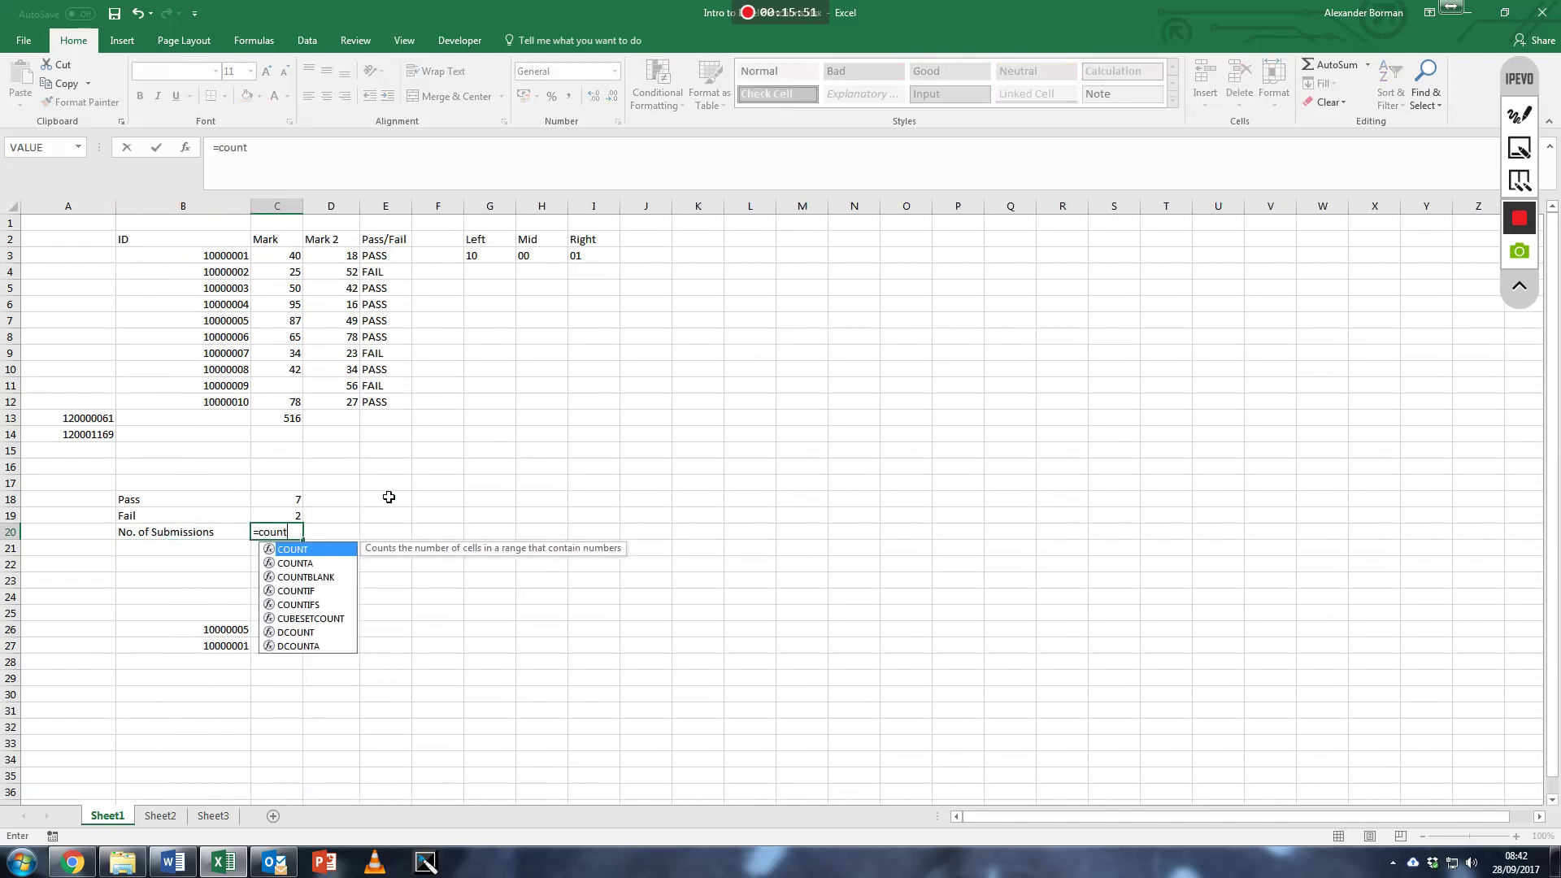
text(a()
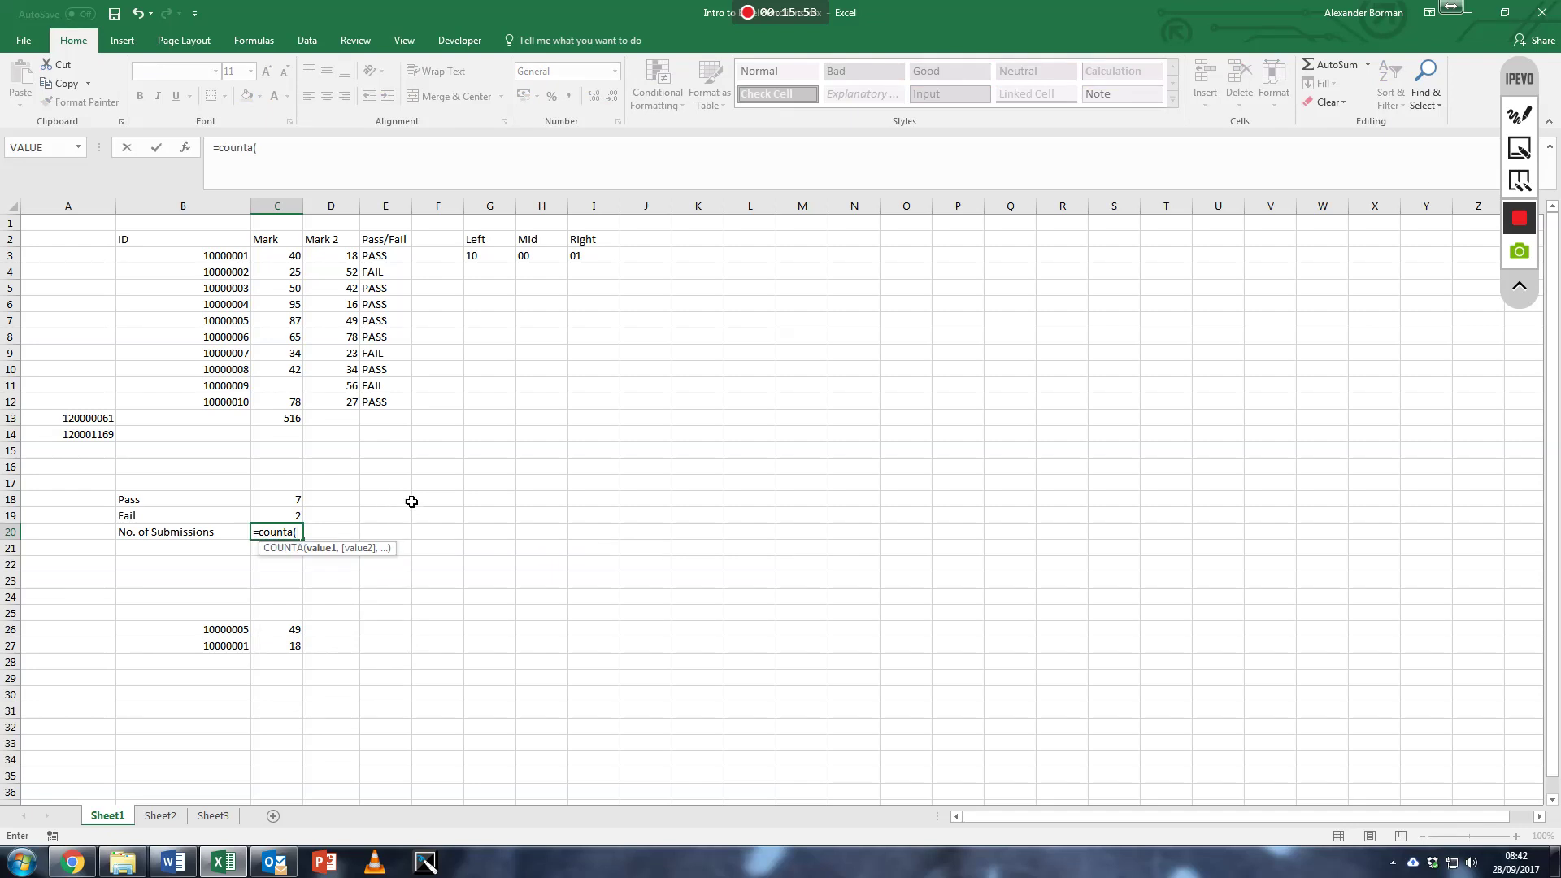
drag(287, 260, 289, 409)
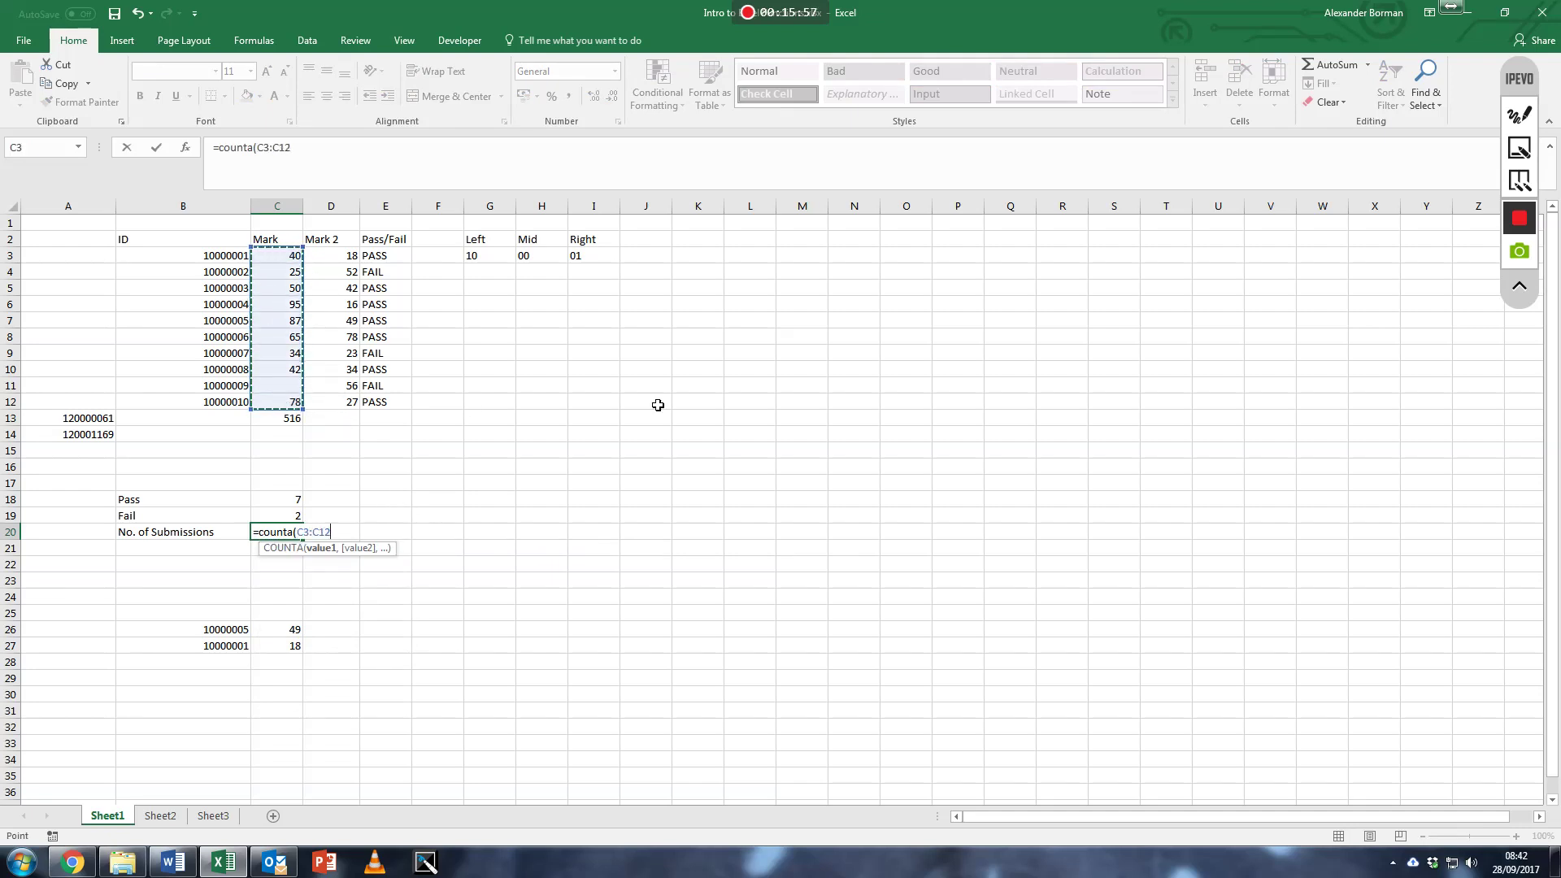
text())
key(Return)
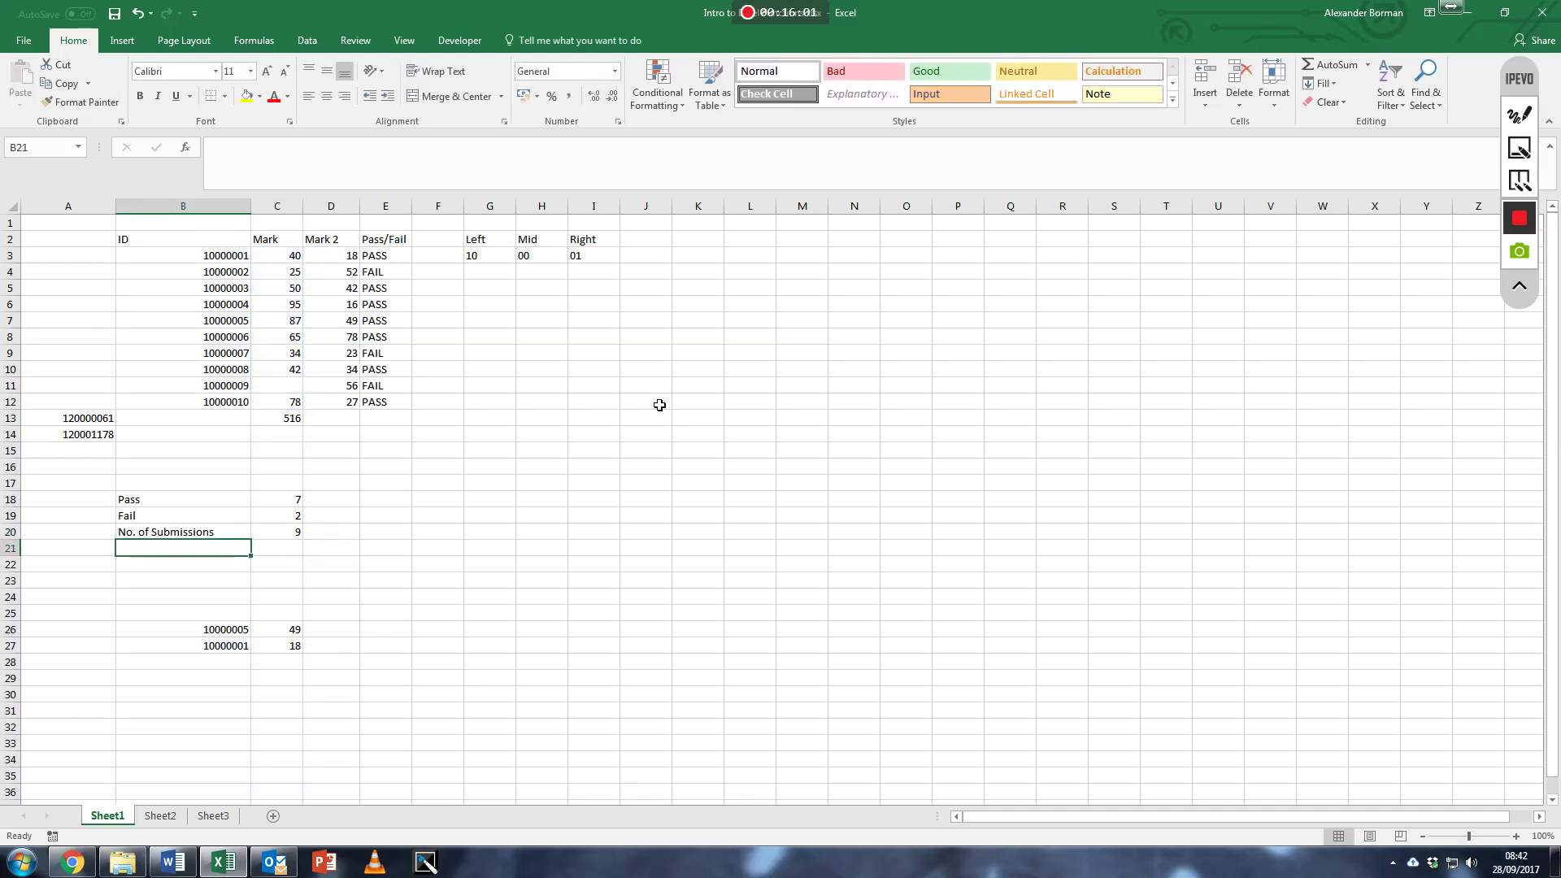
key(Up)
key(Right)
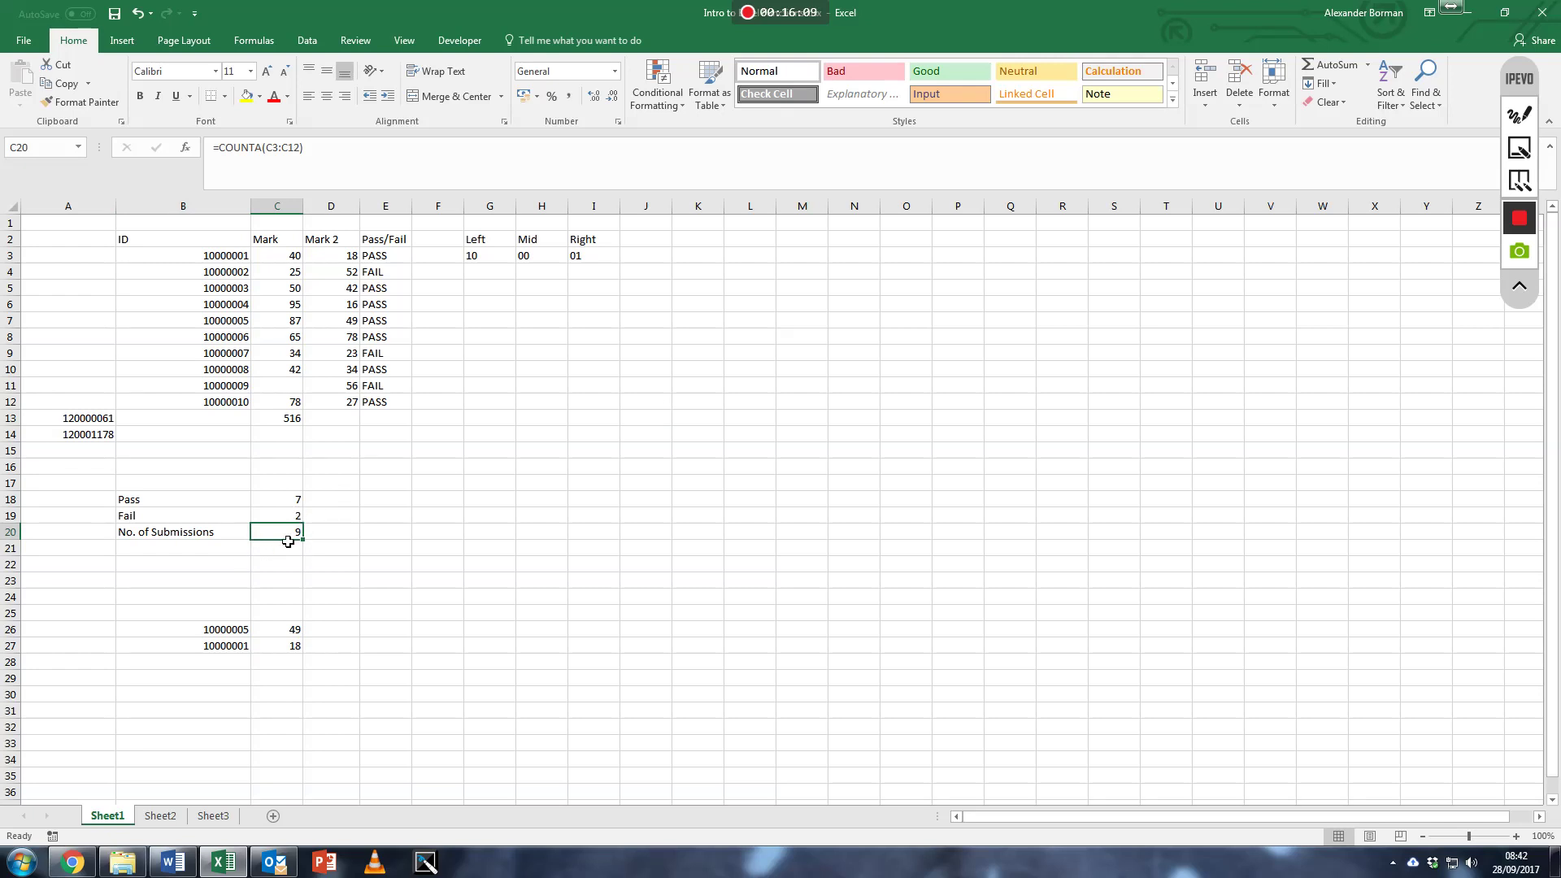
Step: Add the label No. of Non-Submissions in B21
click(237, 558)
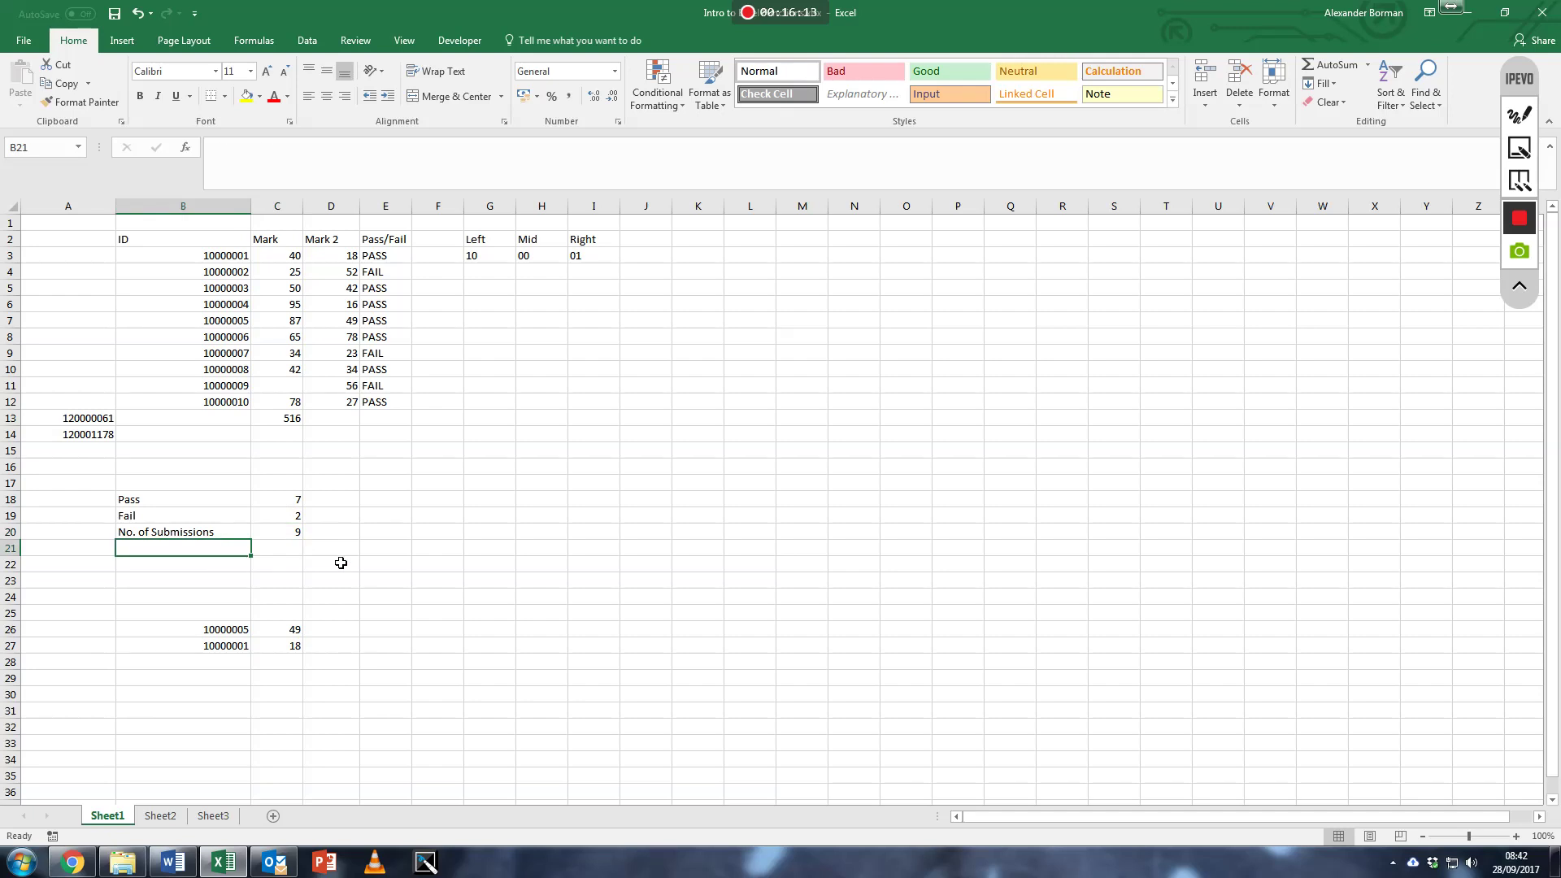
text(No. of N)
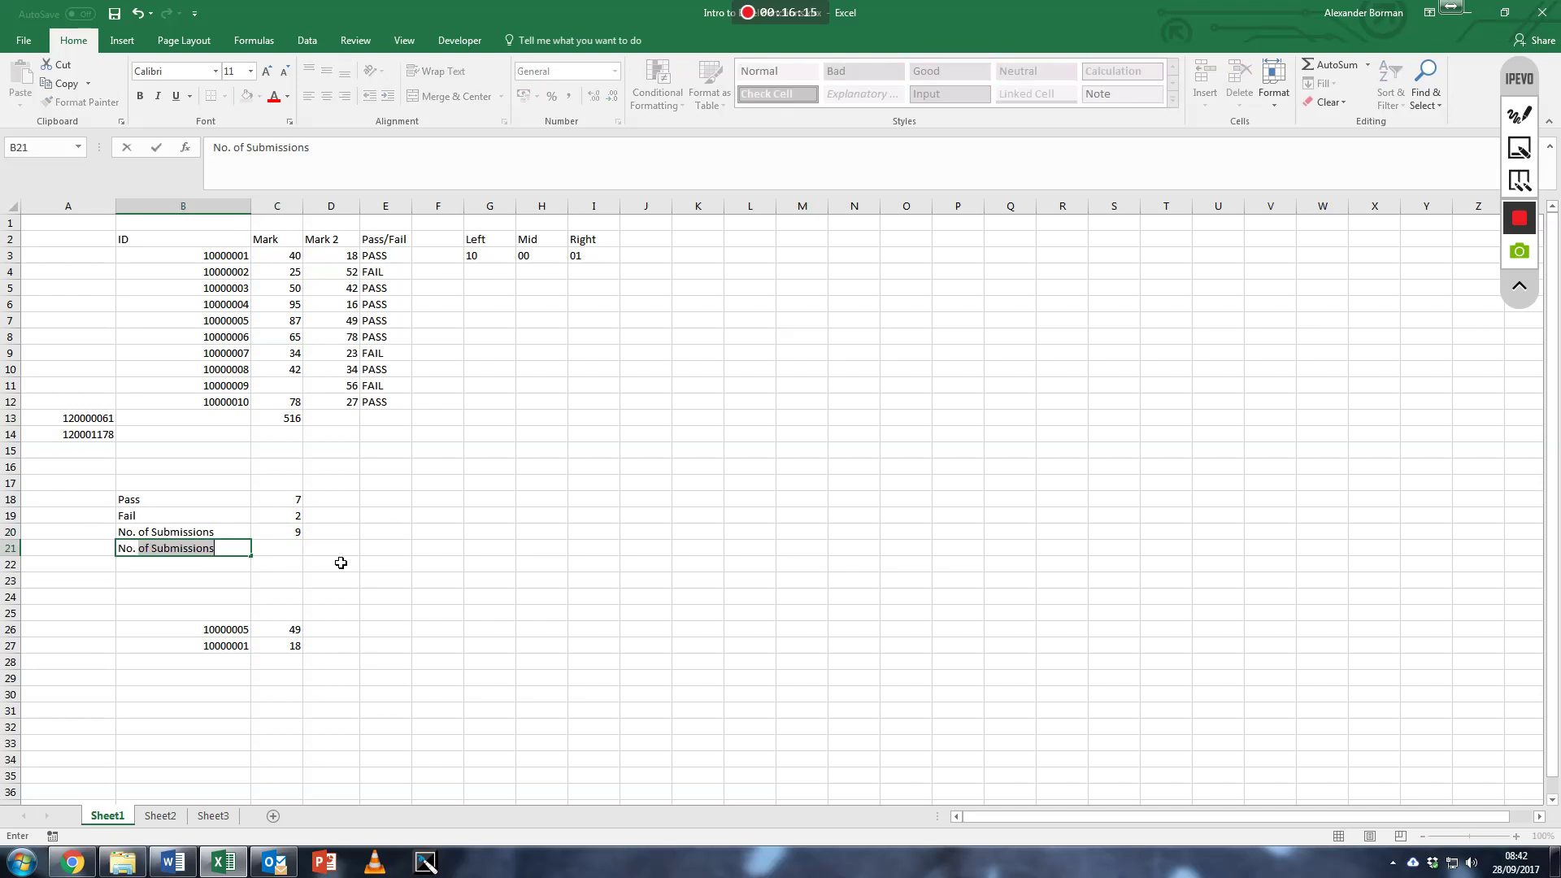
text(on)
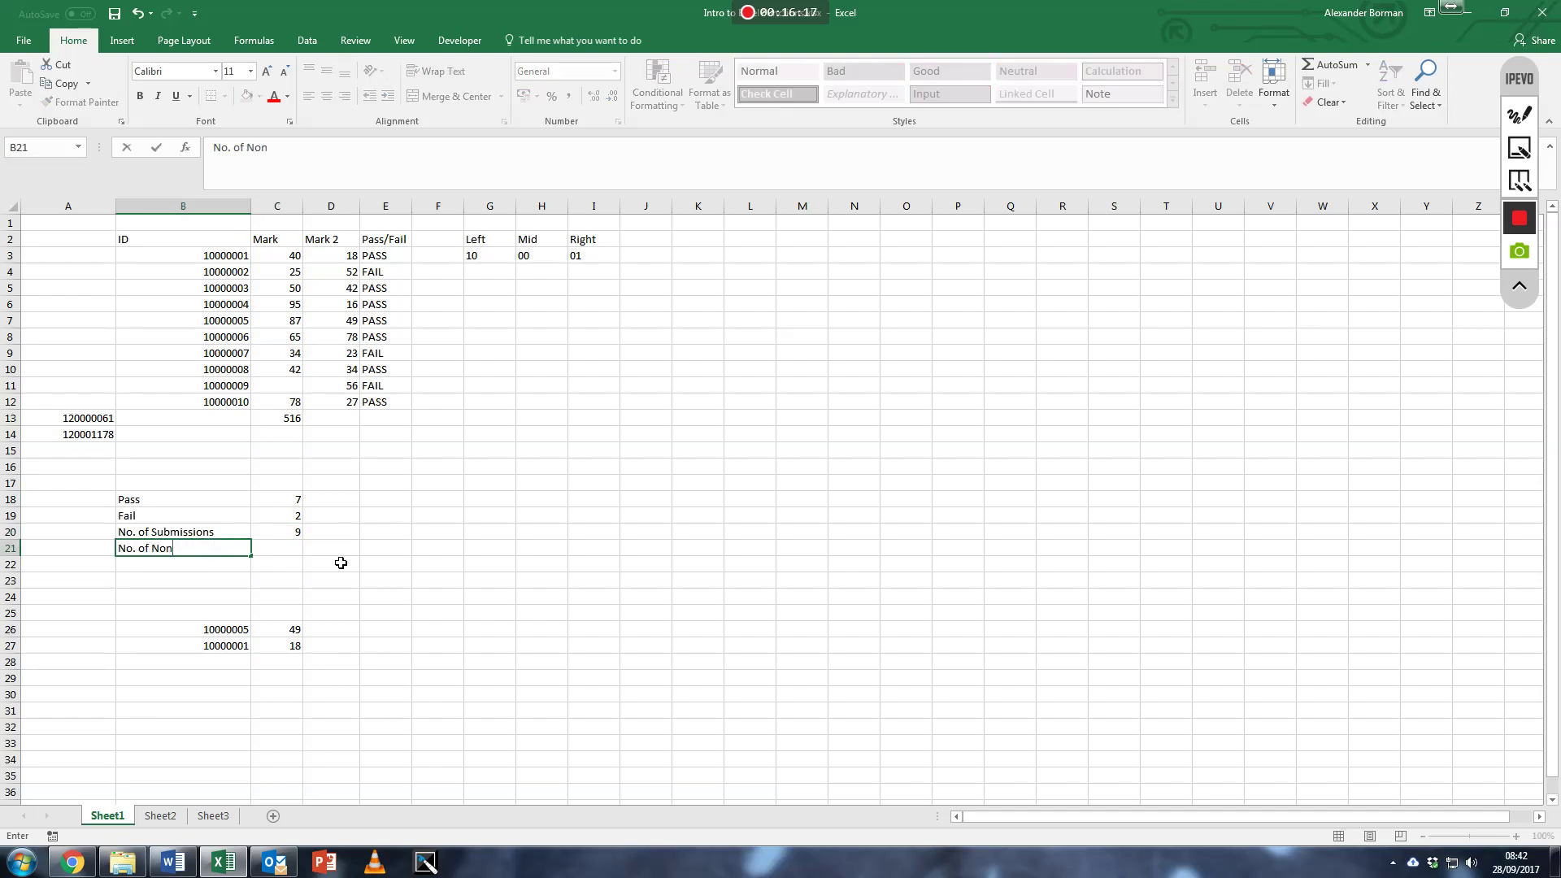
text(-S)
text(ubmissions)
key(Tab)
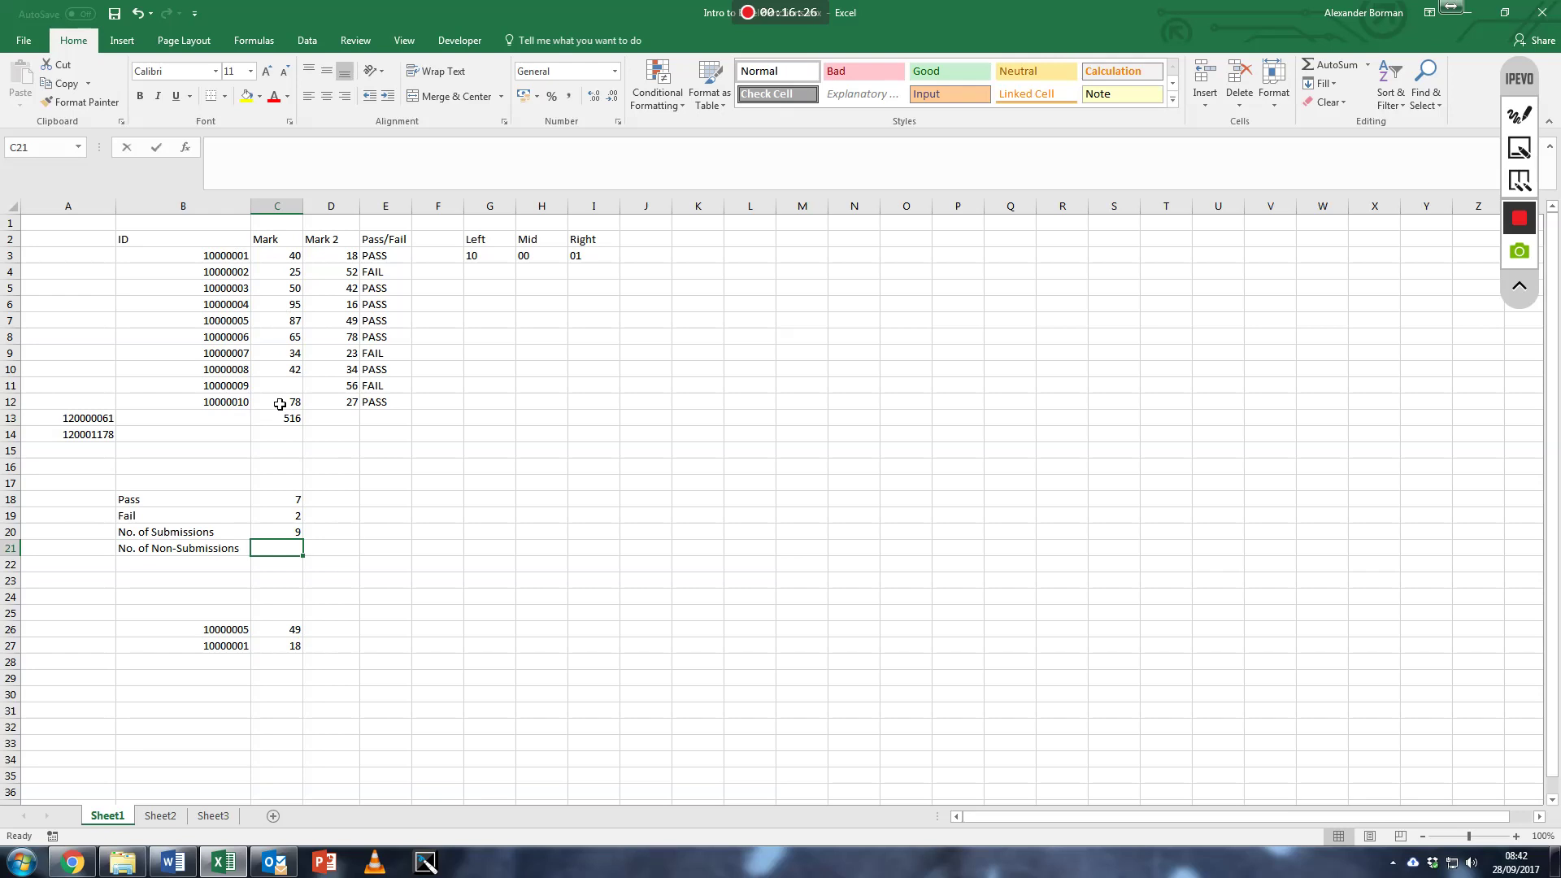
Step: Enter =COUNTBLANK(C3:C12) in C21 to count the missing marks, and check the range it refers to
text(=countblank()
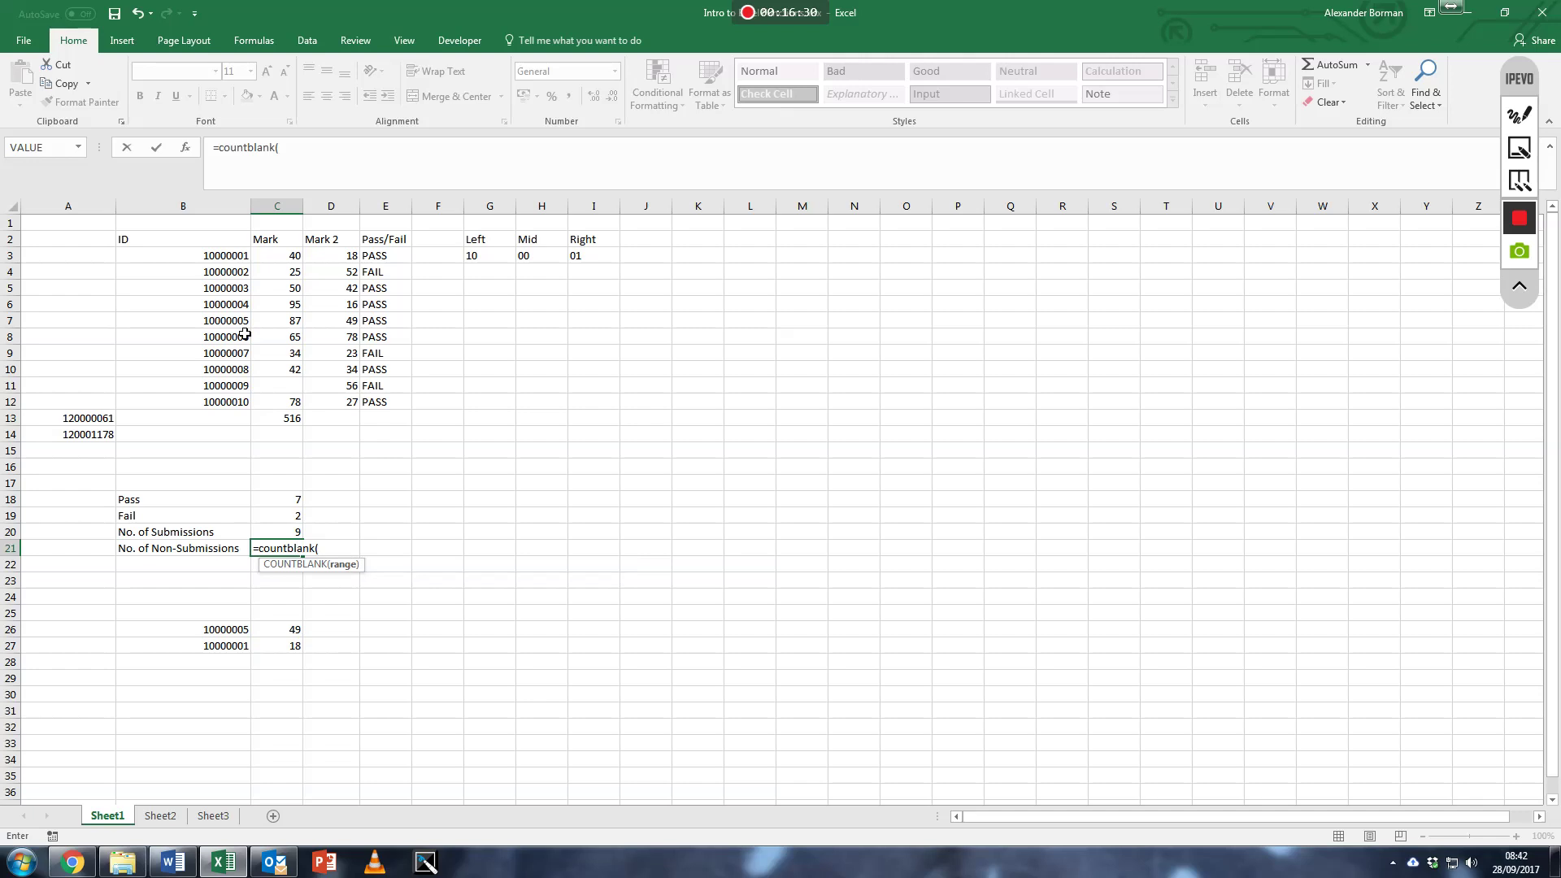
drag(285, 257, 303, 404)
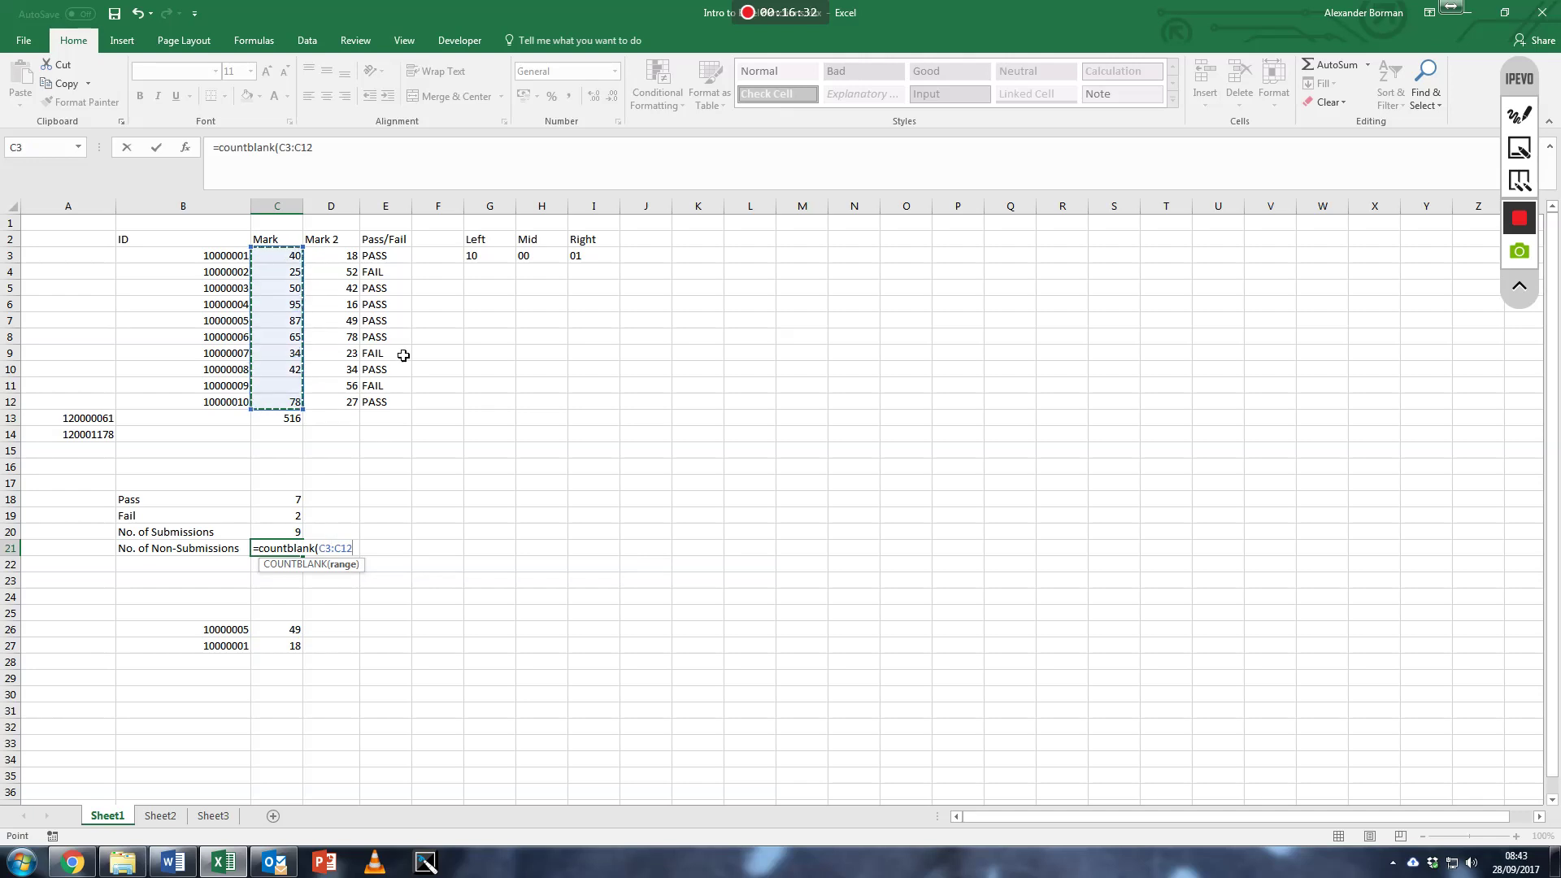
key(Return)
key(Up)
key(Right)
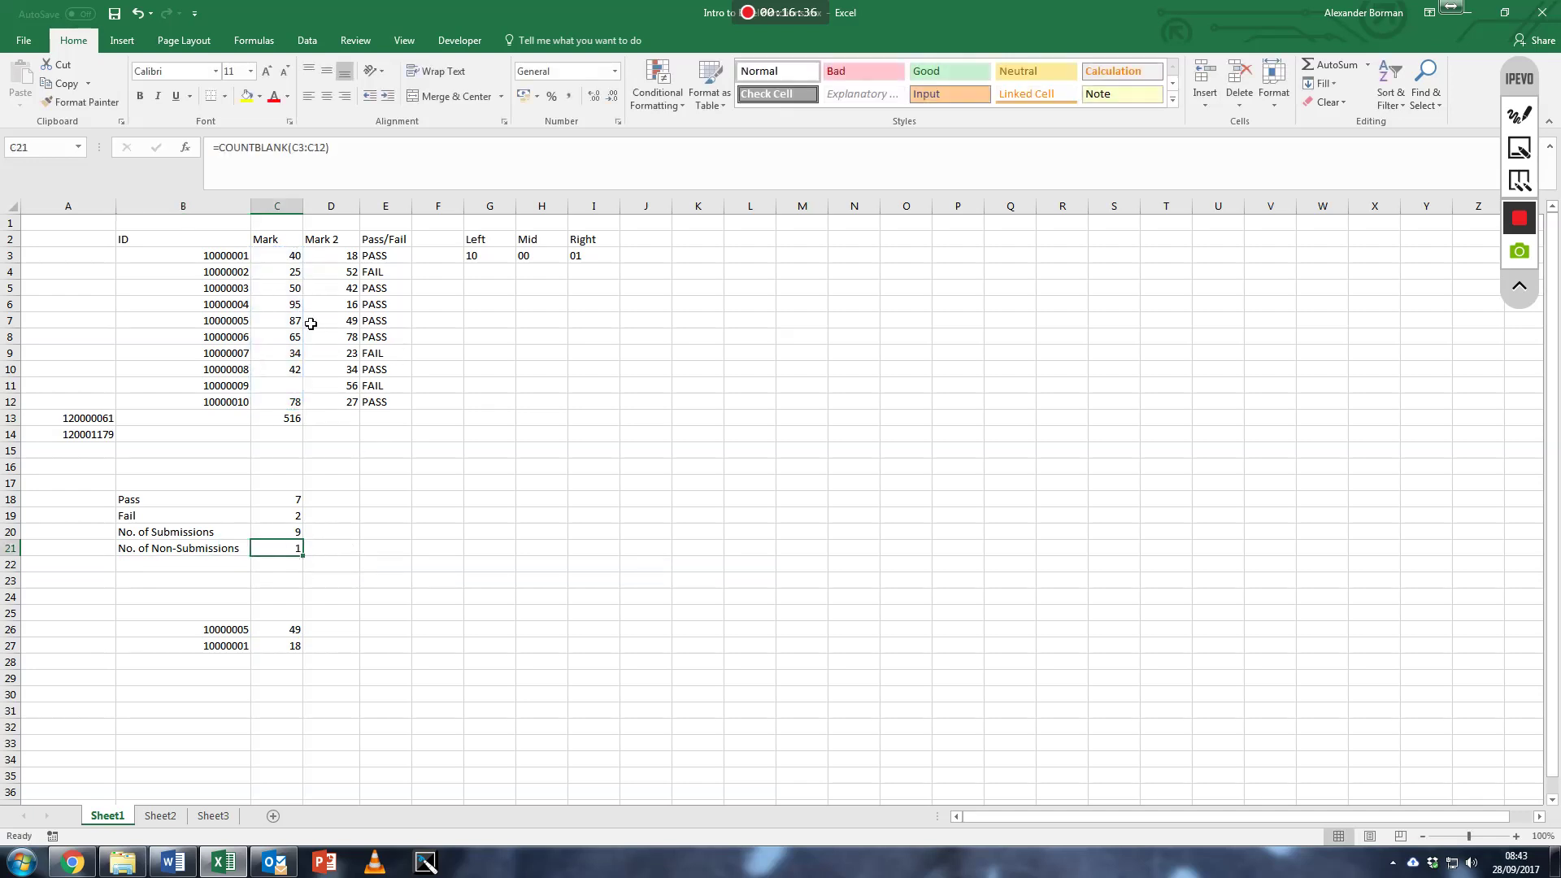
click(293, 147)
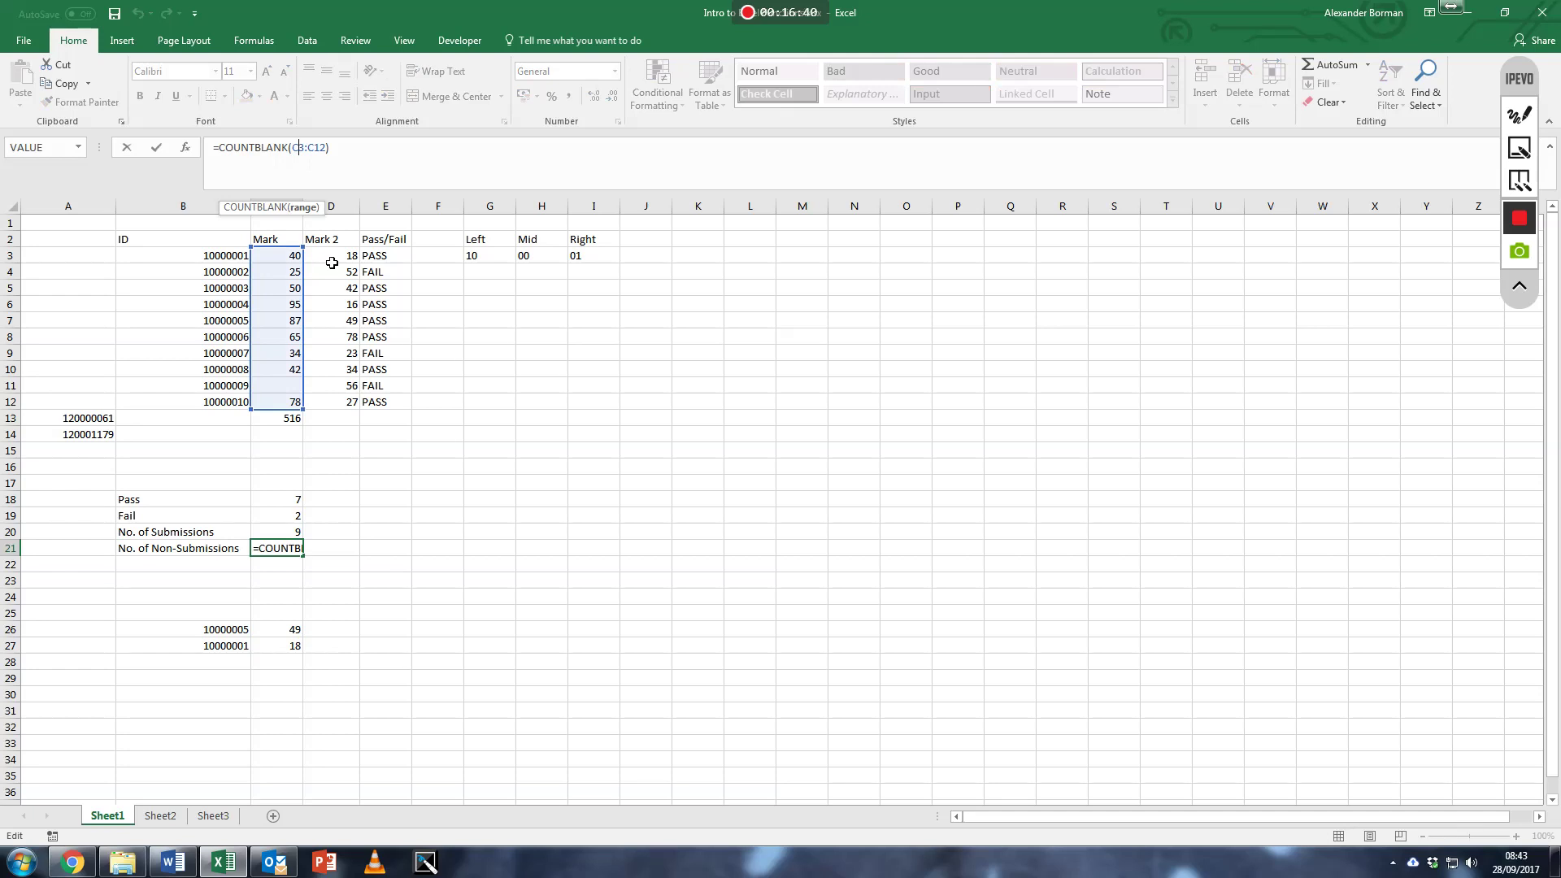
key(Return)
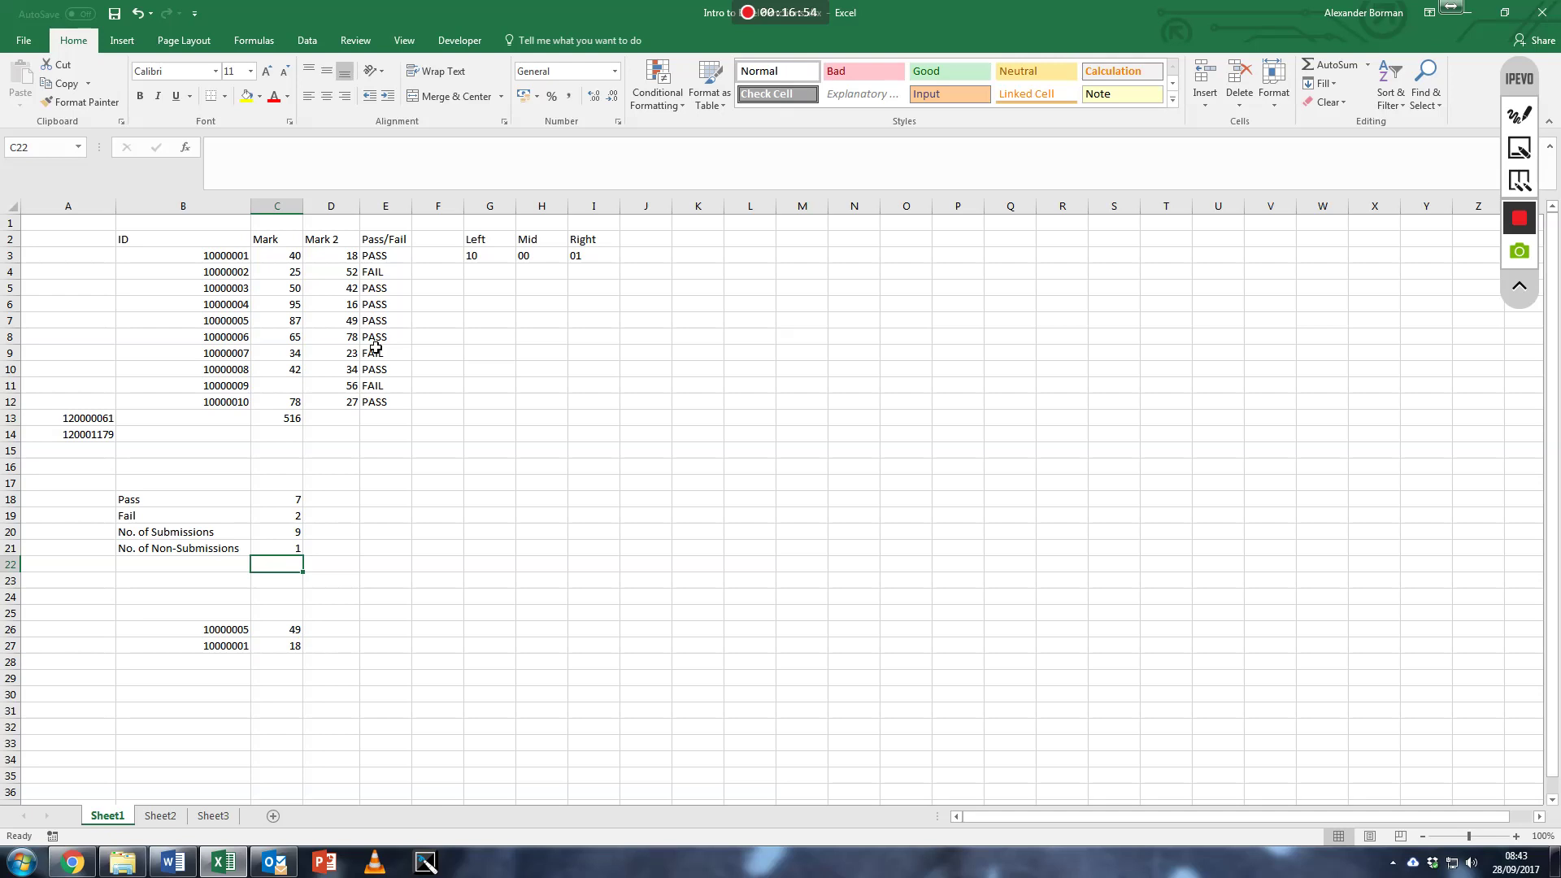
Step: Enter =COUNTIFS(C3:C12,">39",D3:D12,">39") in C22 to count students passing both marks, and check its ranges
text(=)
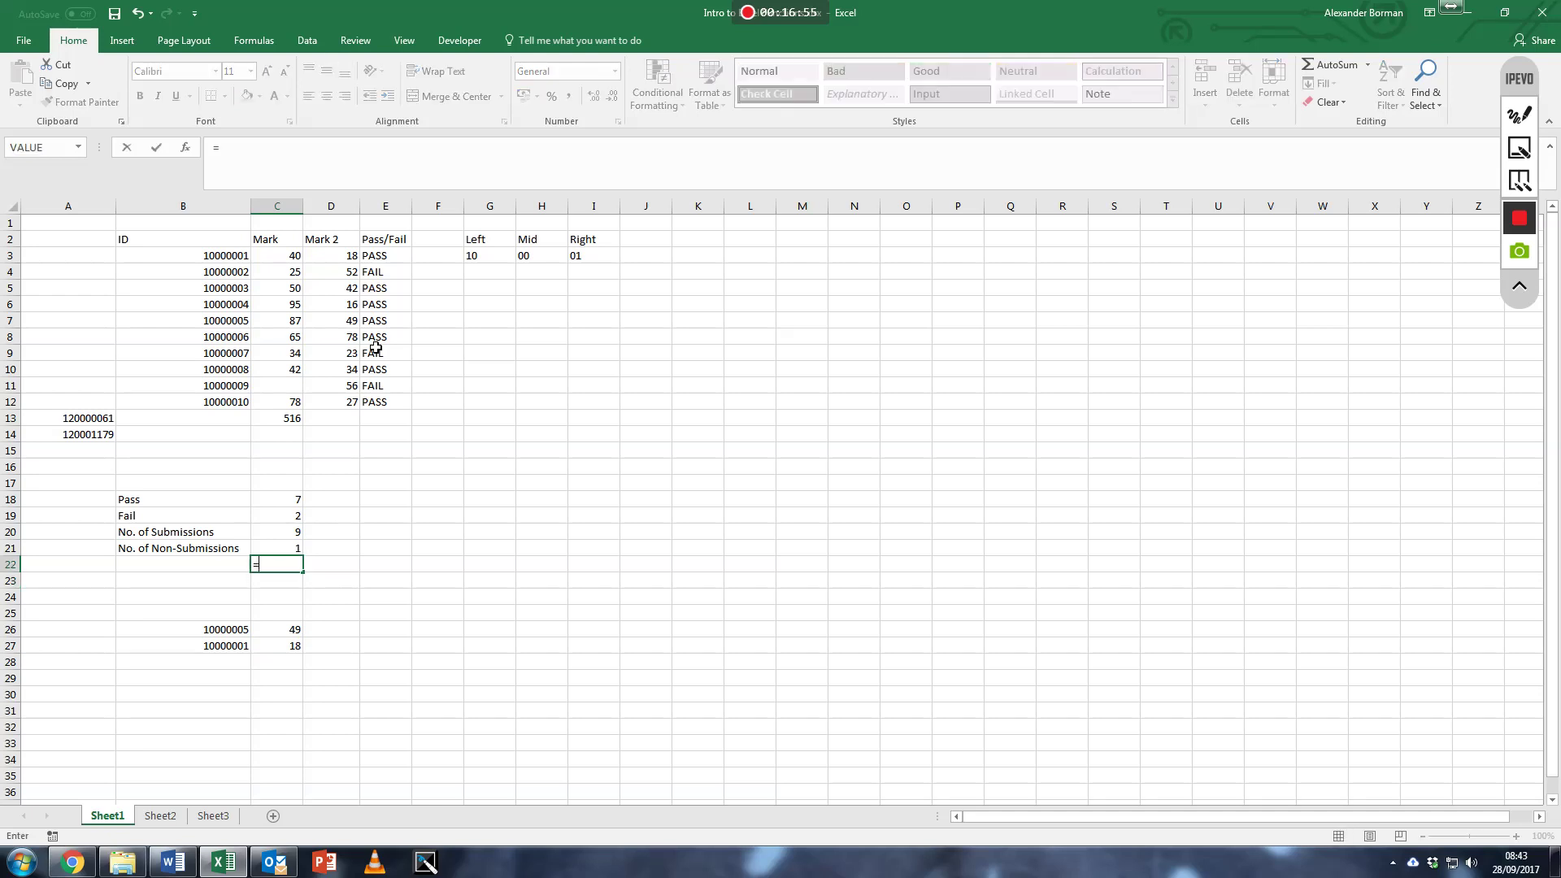
text(countifs)
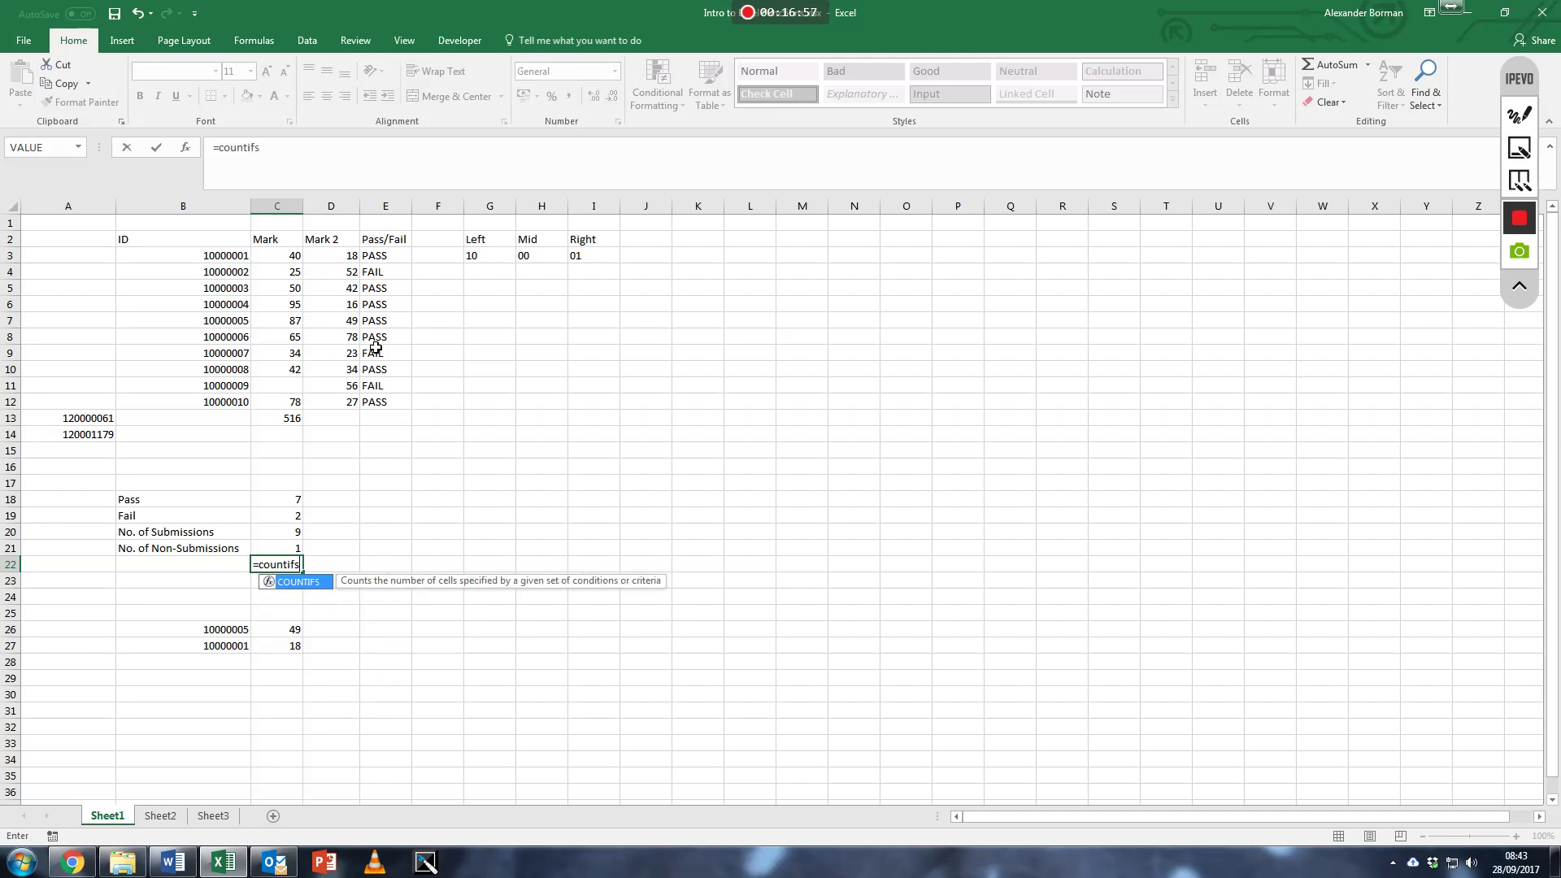
text(()
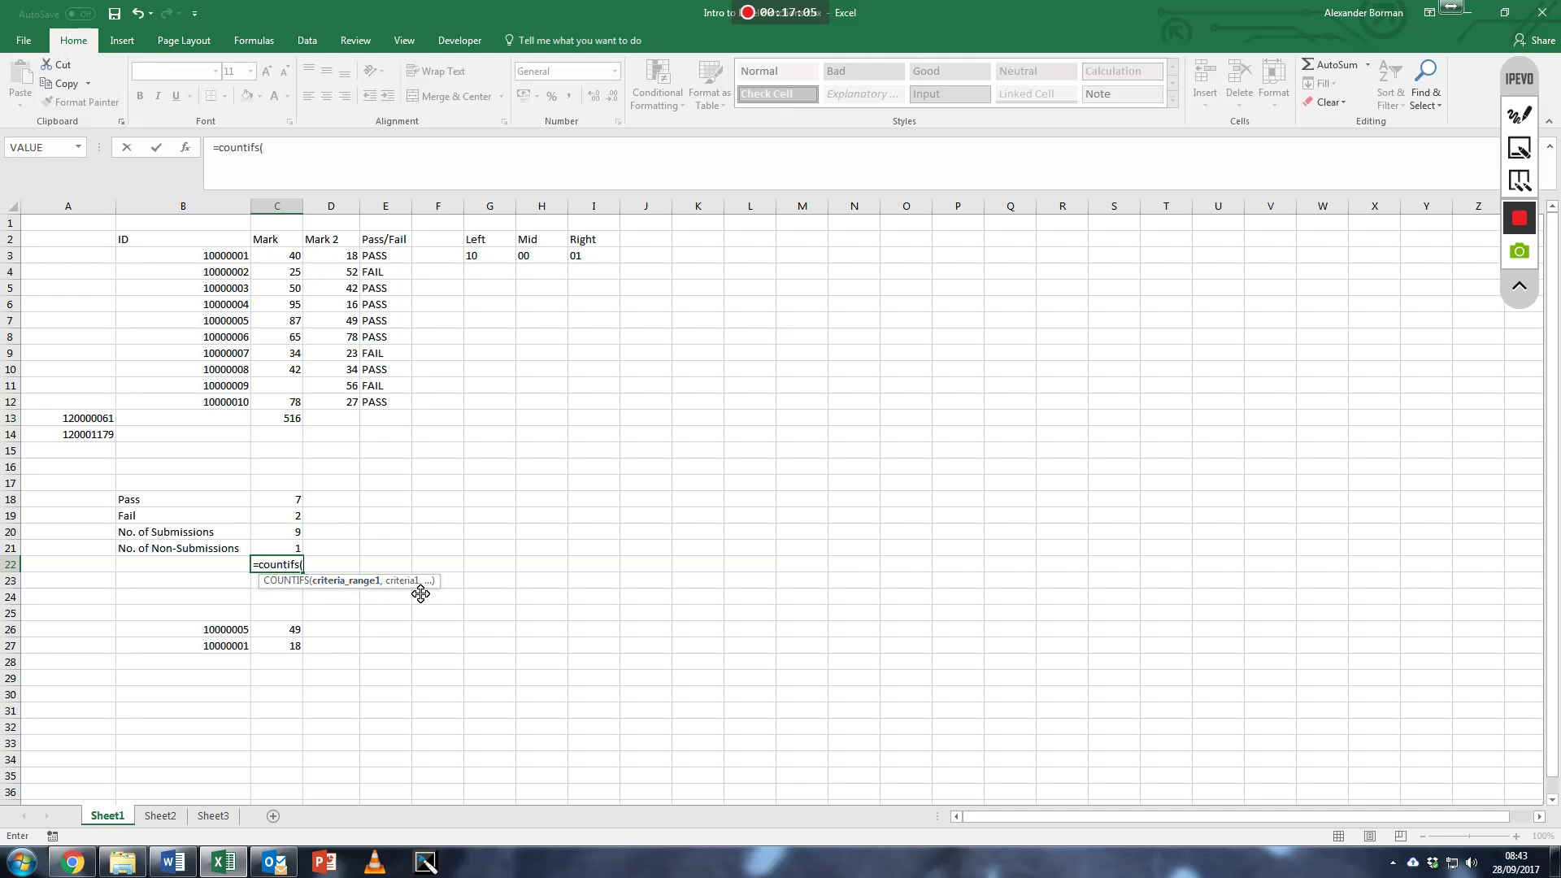
drag(289, 257, 285, 410)
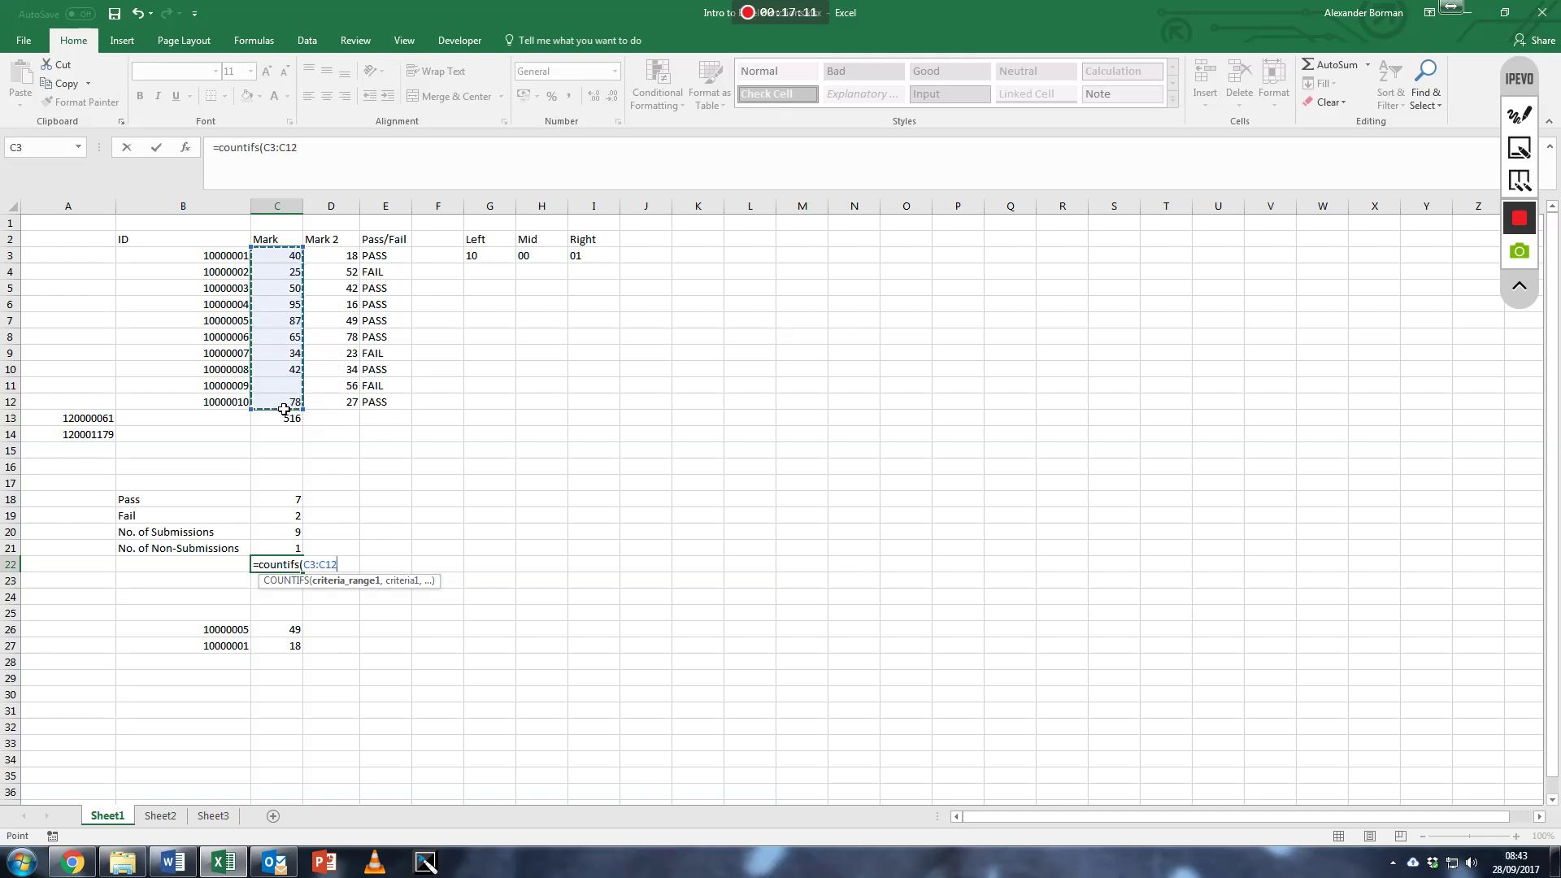
text(,">)
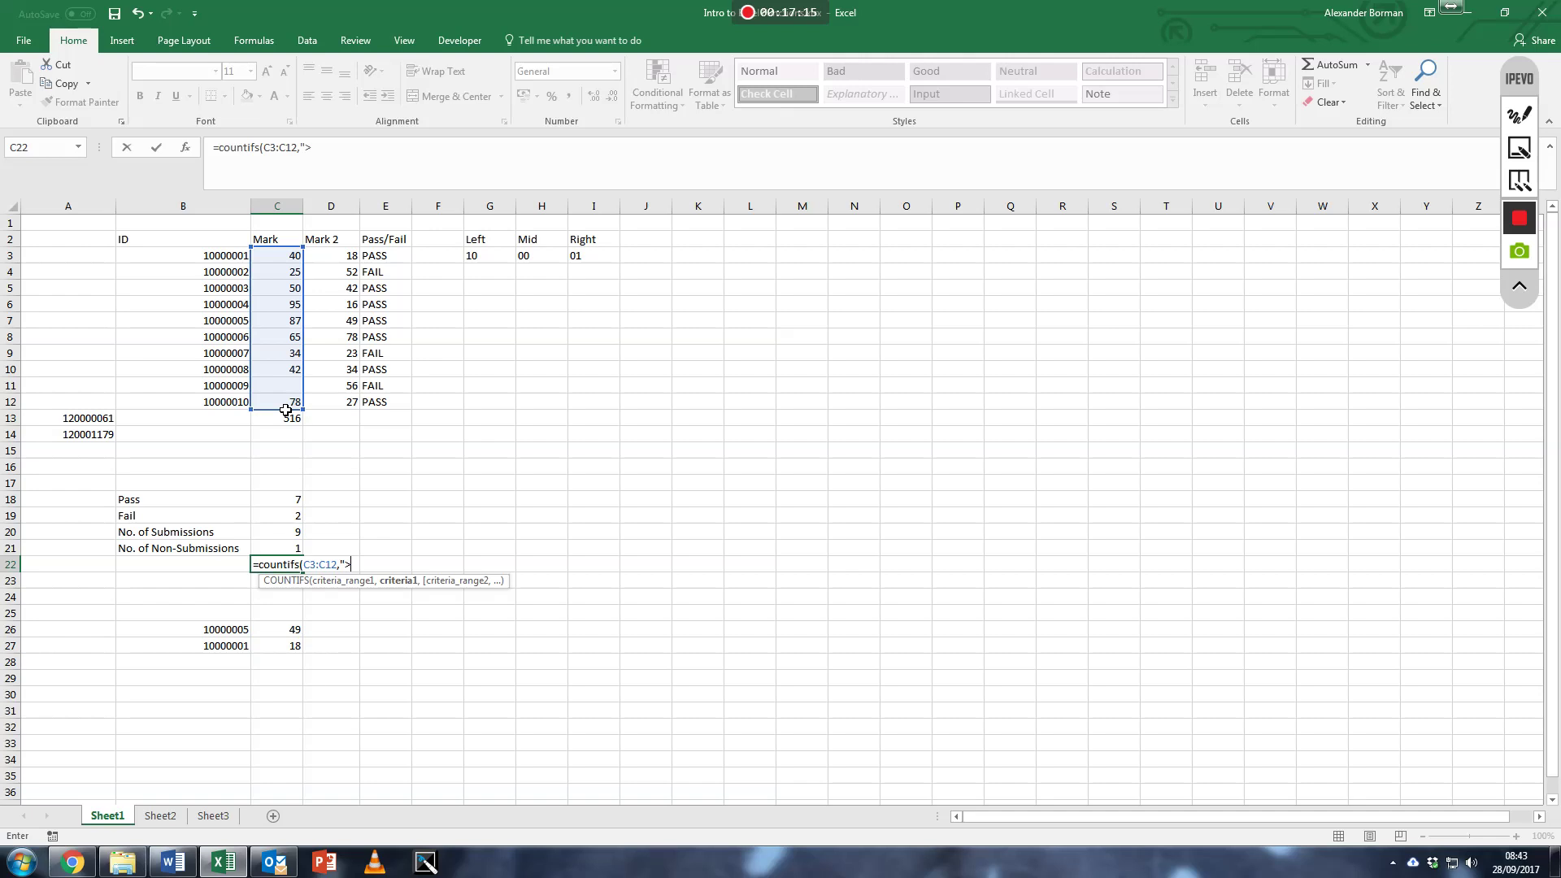
text(39",)
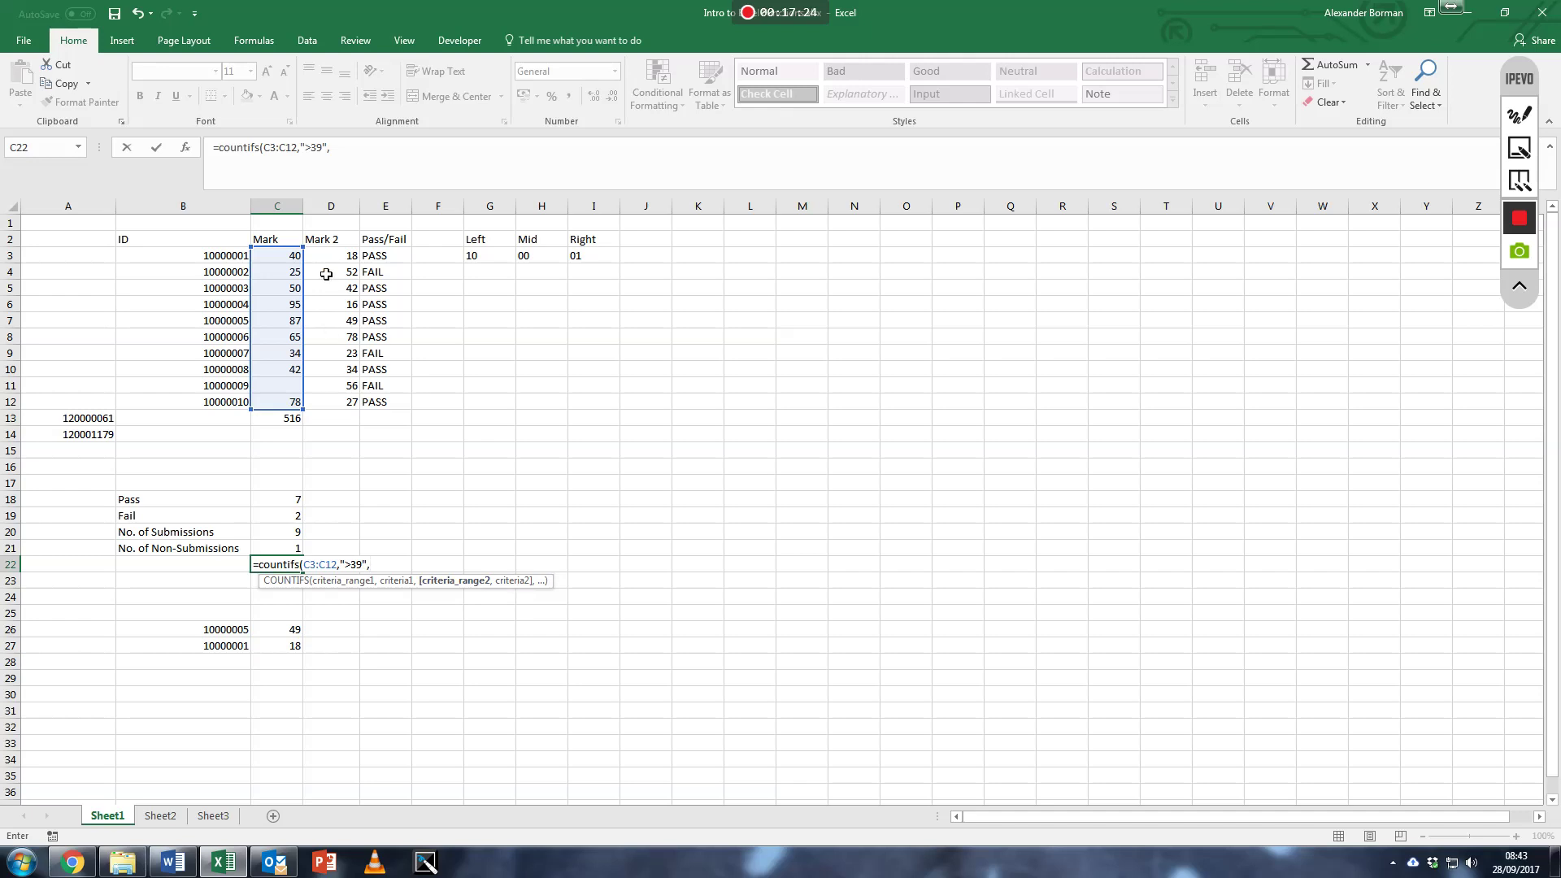
drag(334, 253, 342, 410)
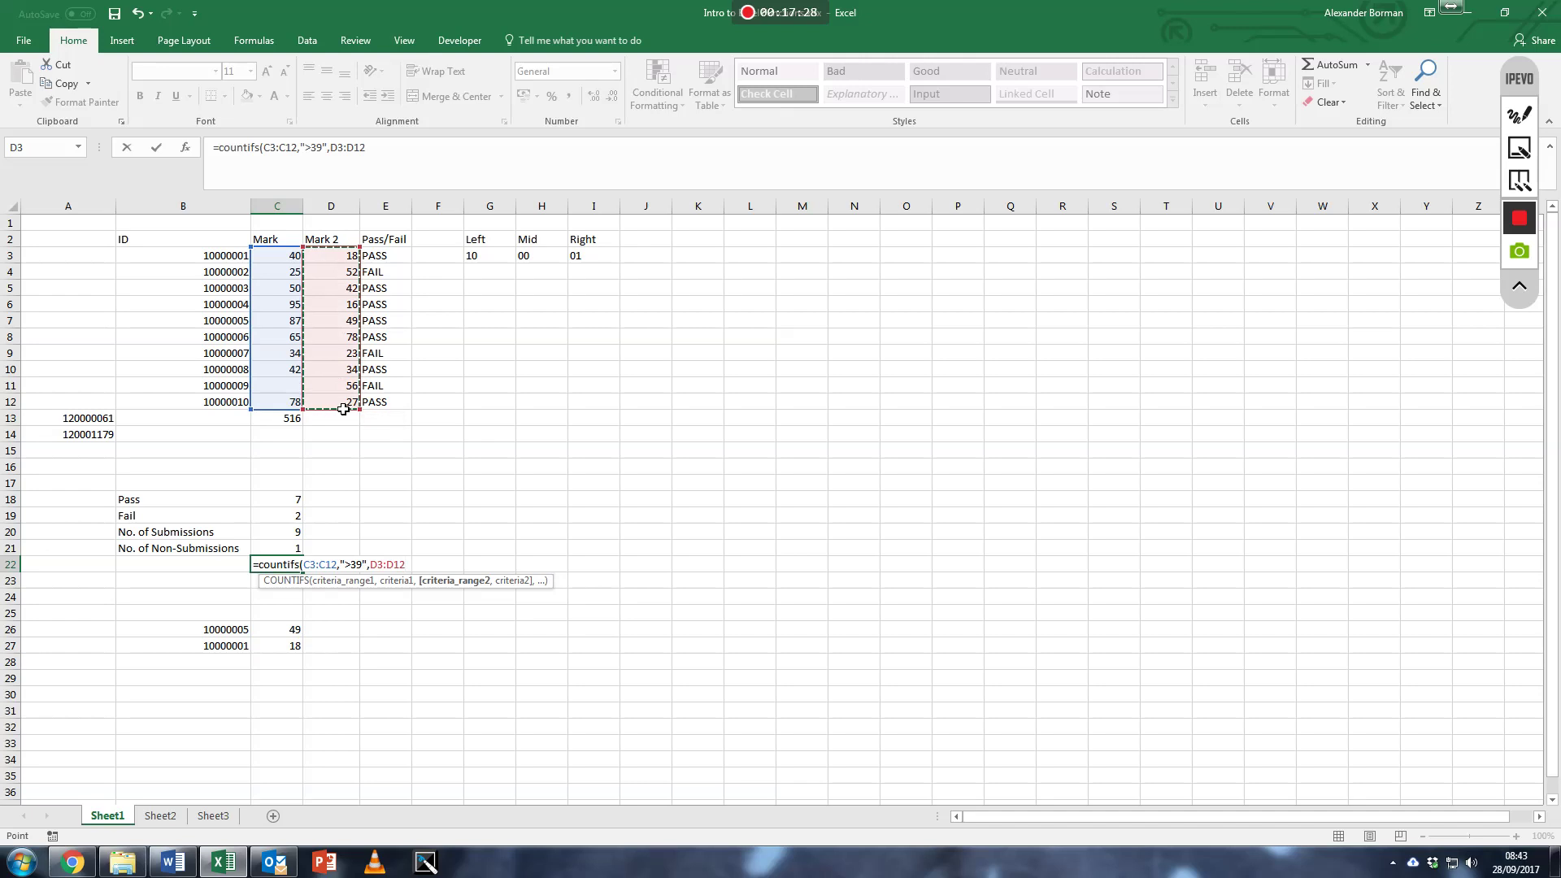
text(,">£)
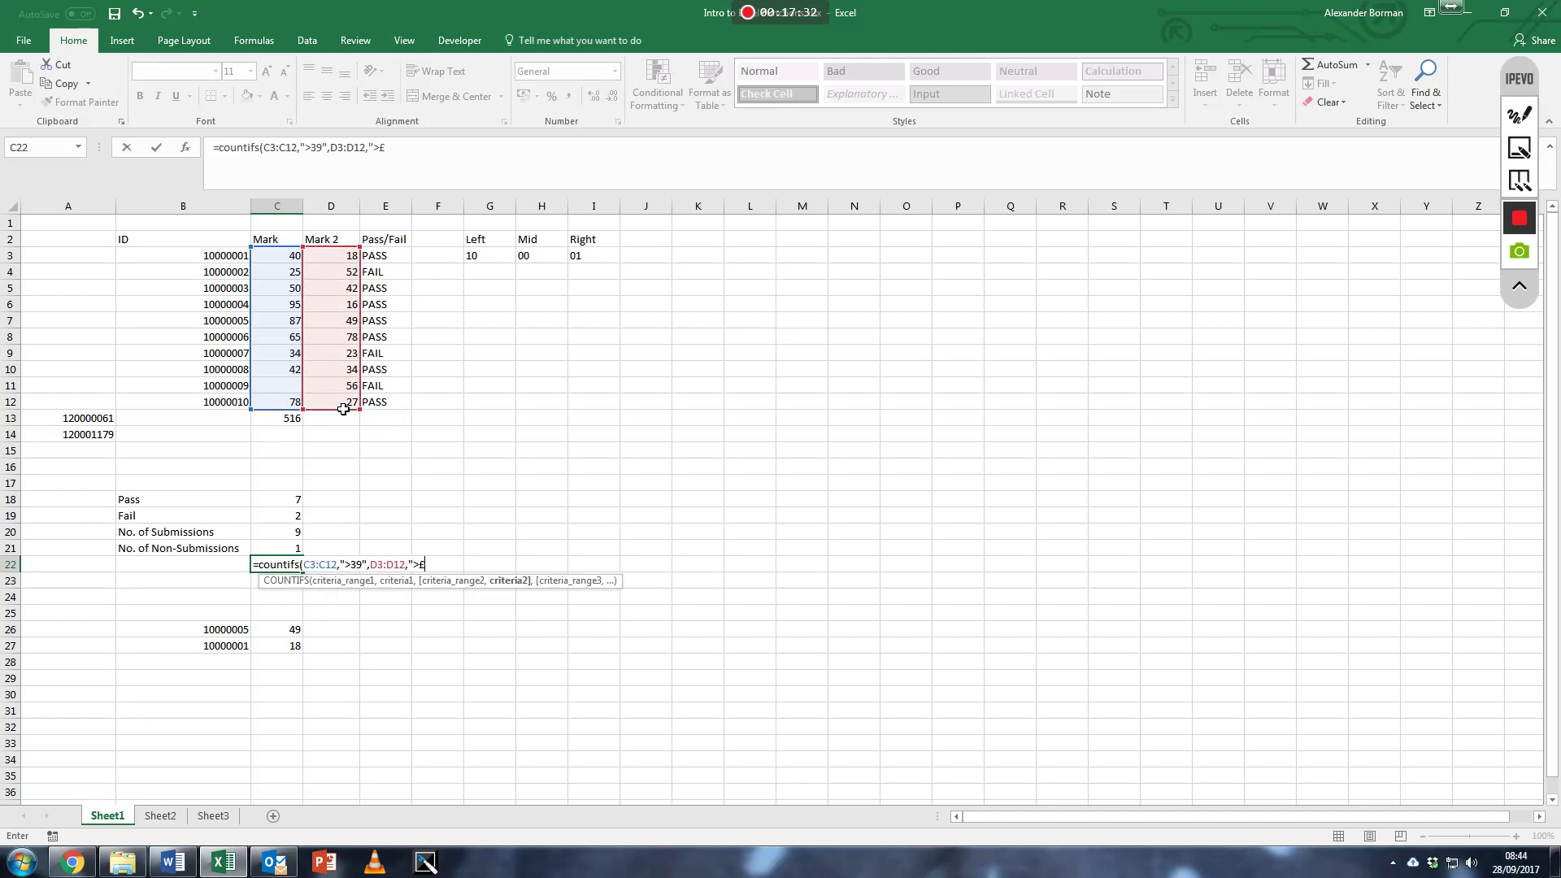
key(BackSpace)
text(39")
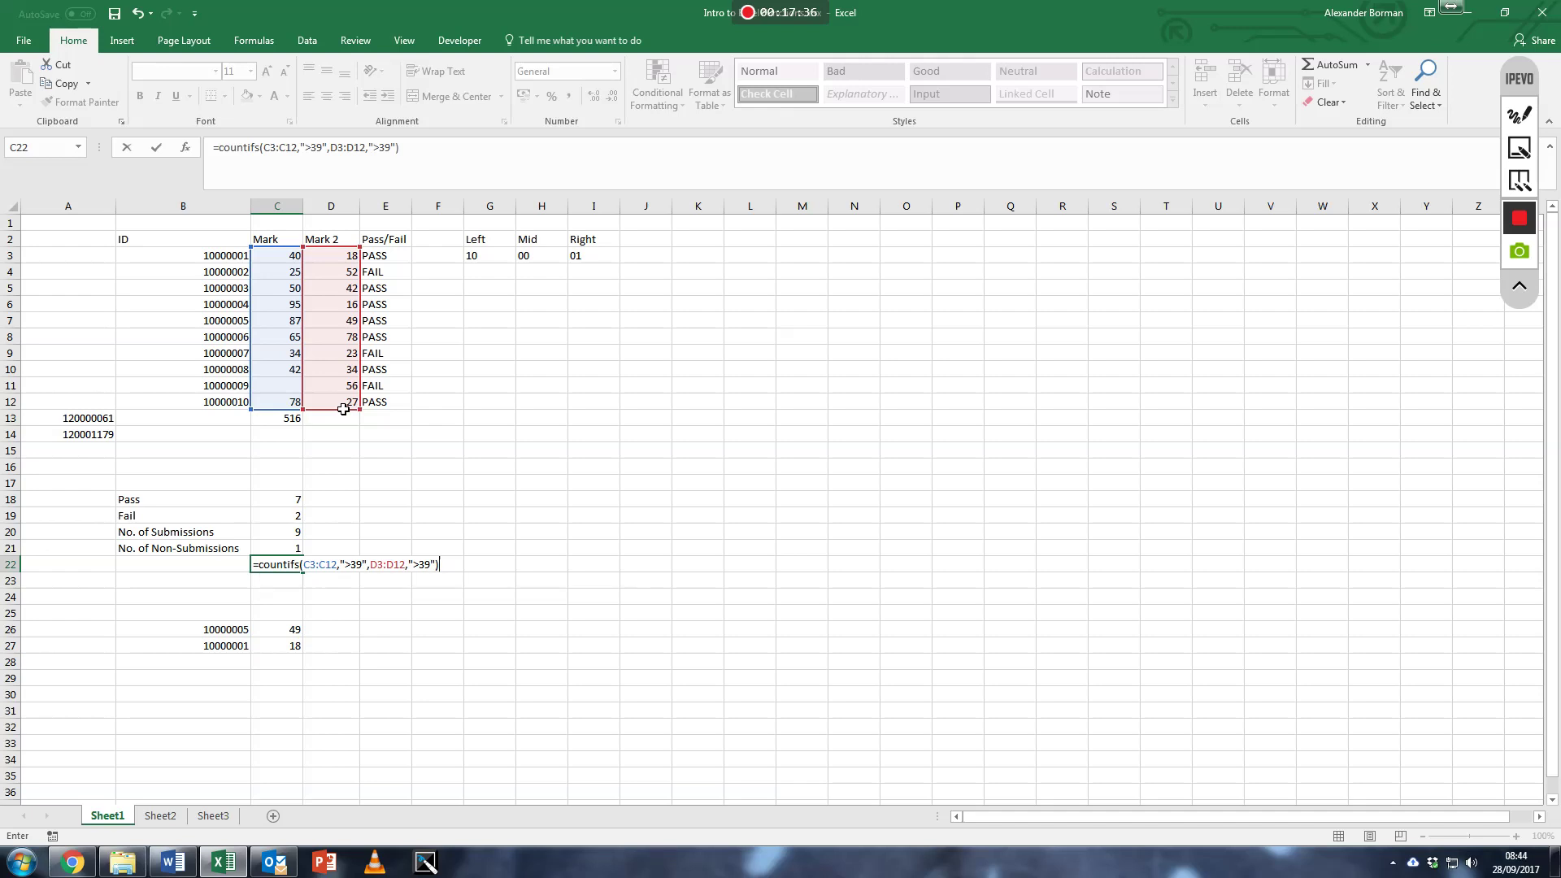
text())
key(Return)
key(Up)
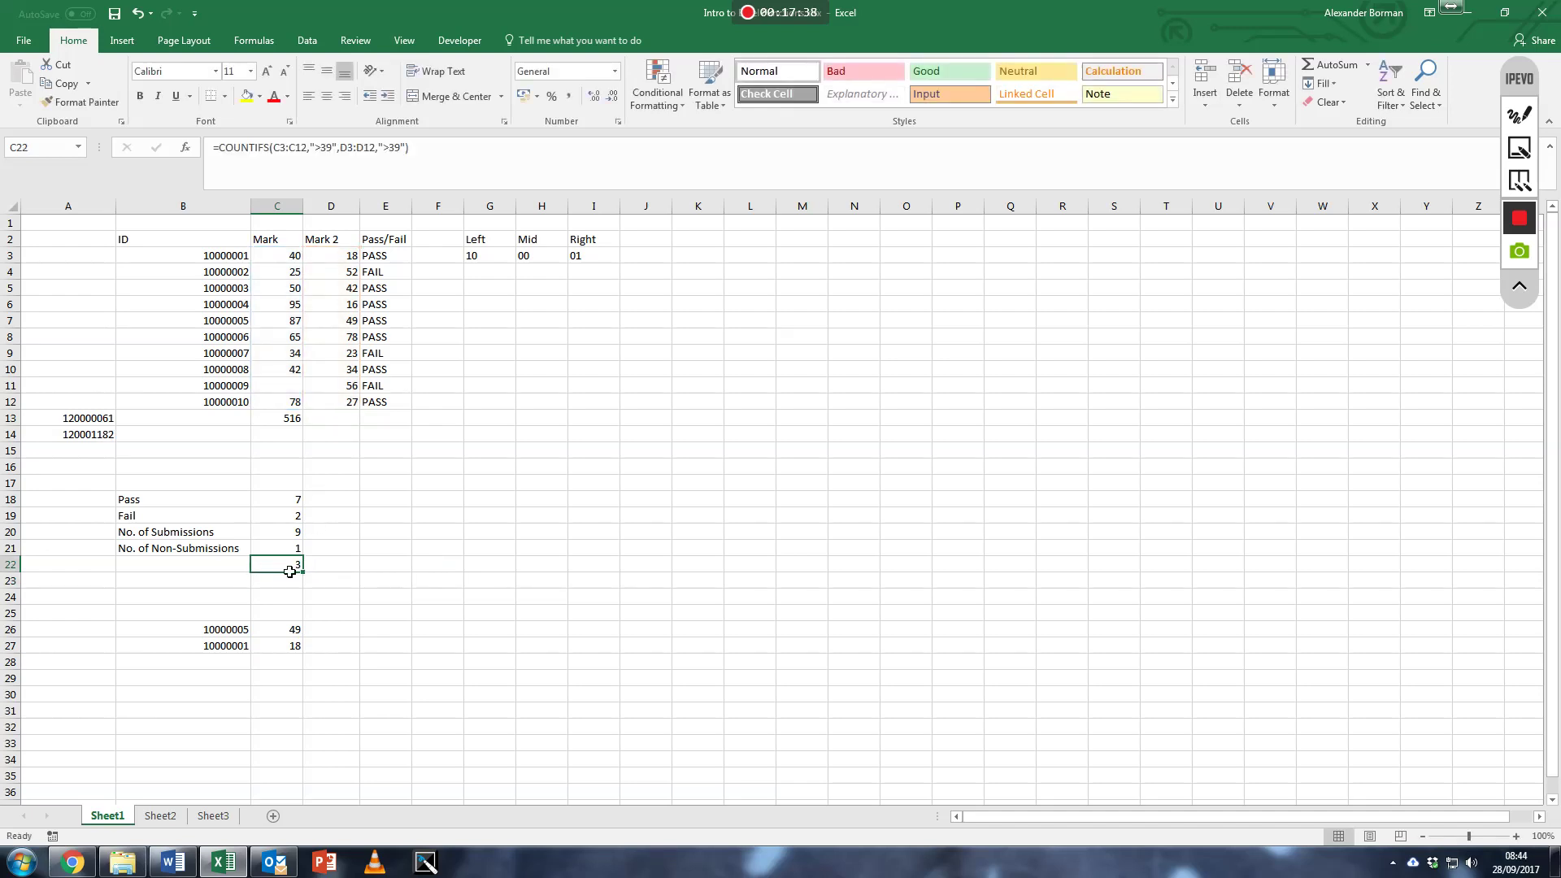
click(320, 147)
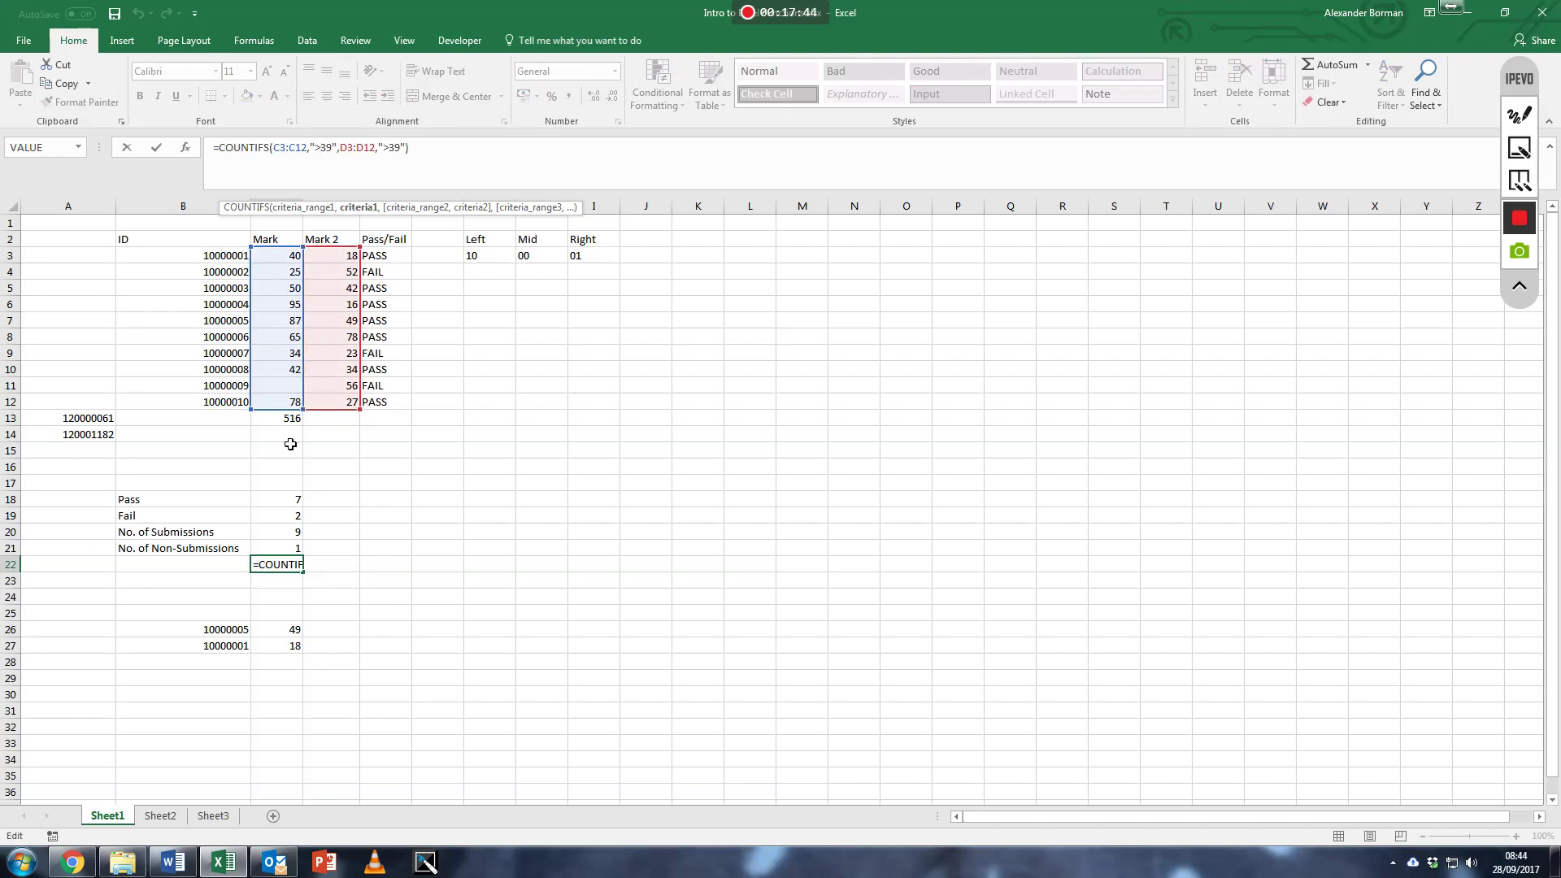
key(Return)
click(289, 567)
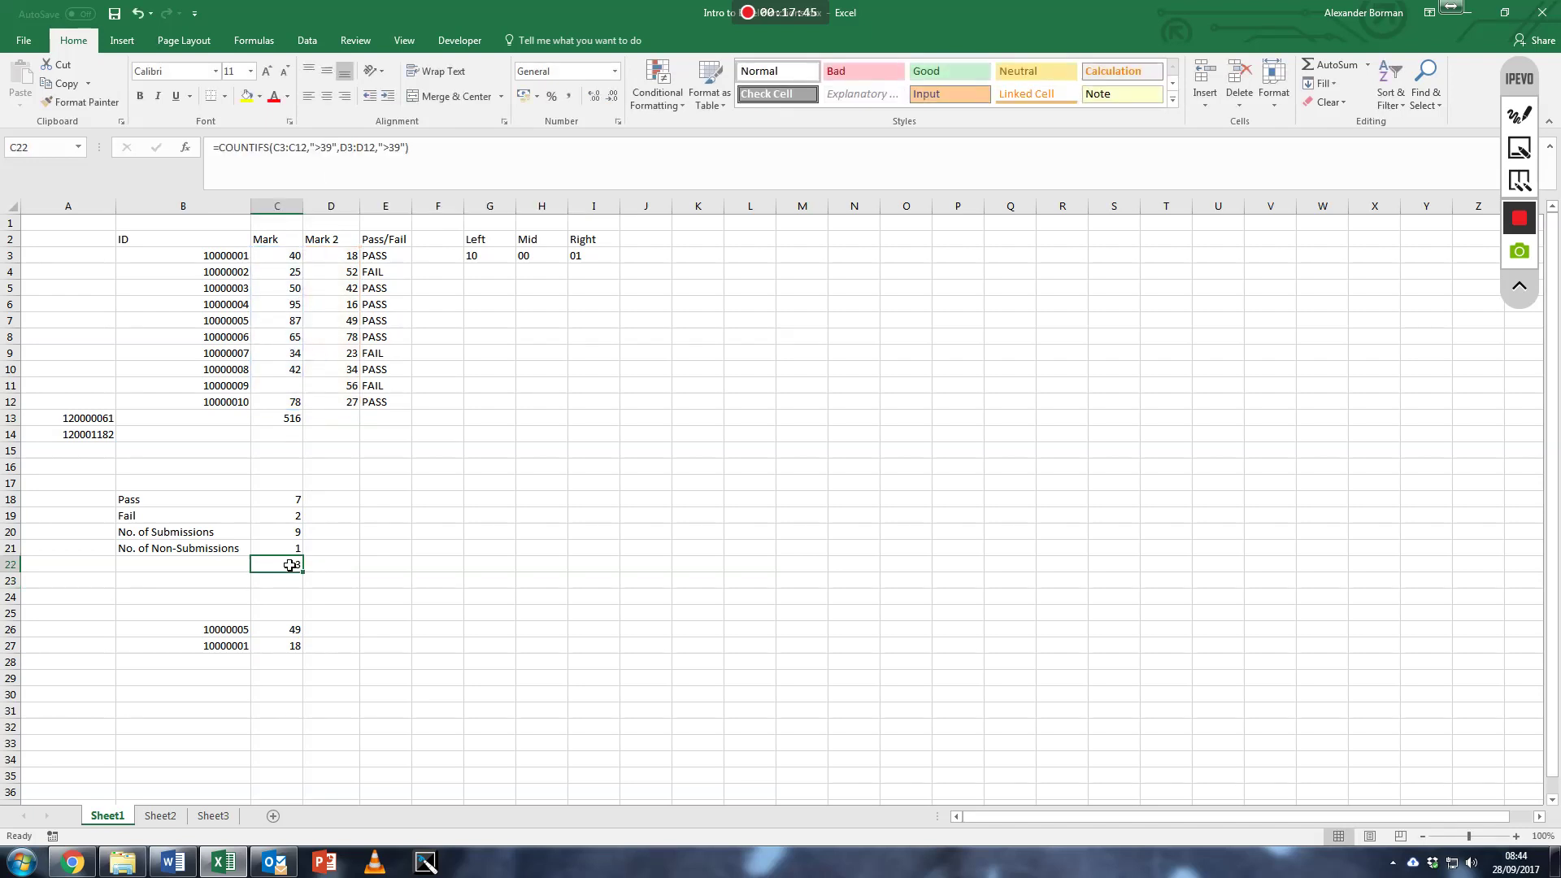
Step: Add the label Pass both pieces of work? in B22, then review the COUNTIFS formula in C22
click(232, 571)
text(Pass)
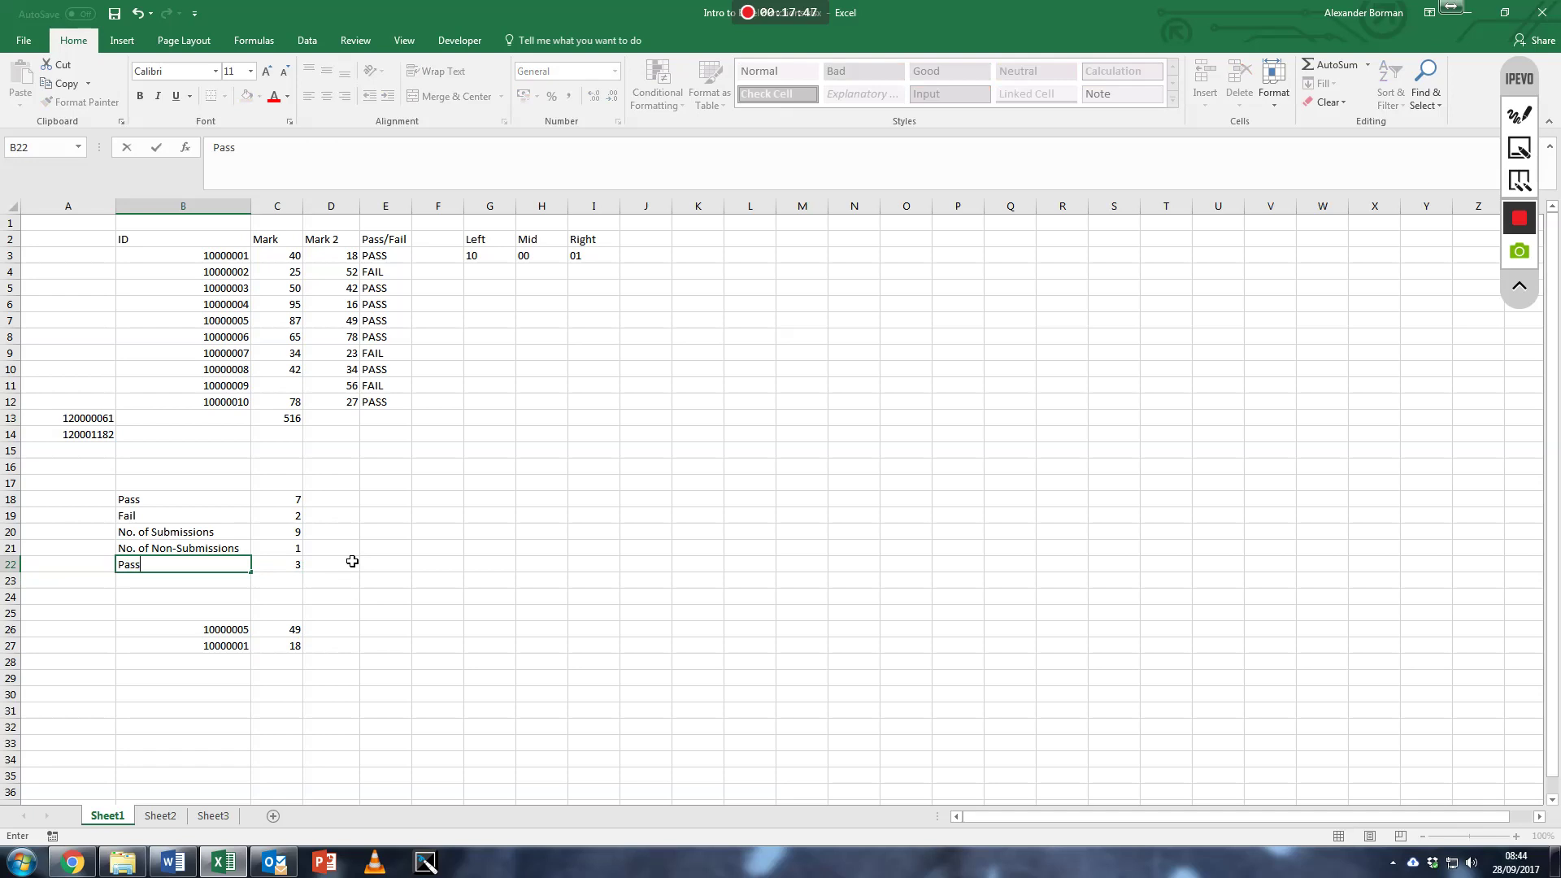
text( both pieces of work?)
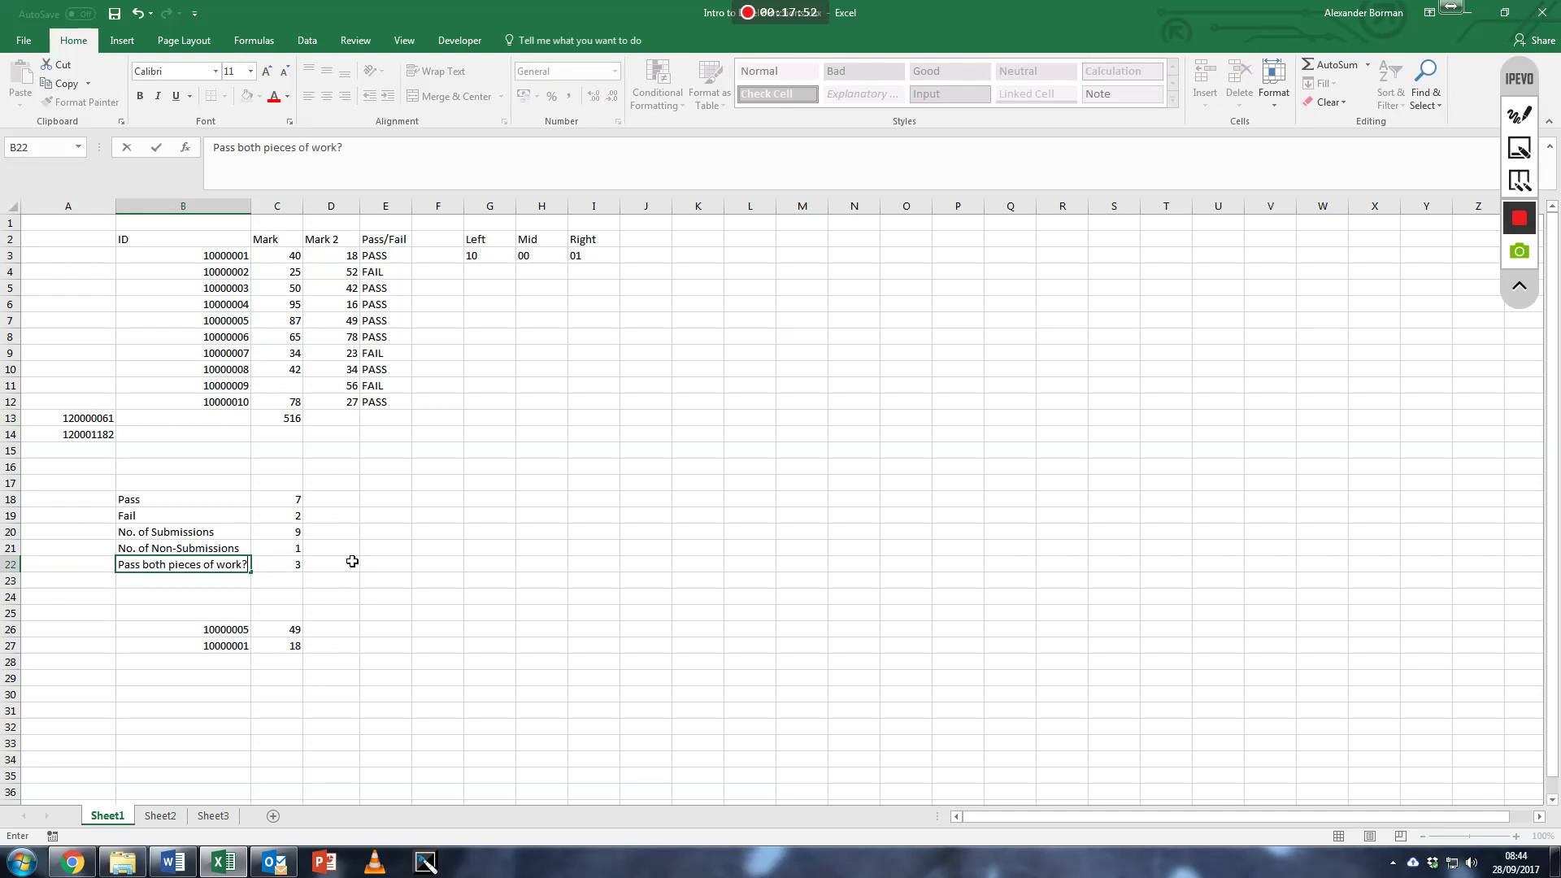
key(Return)
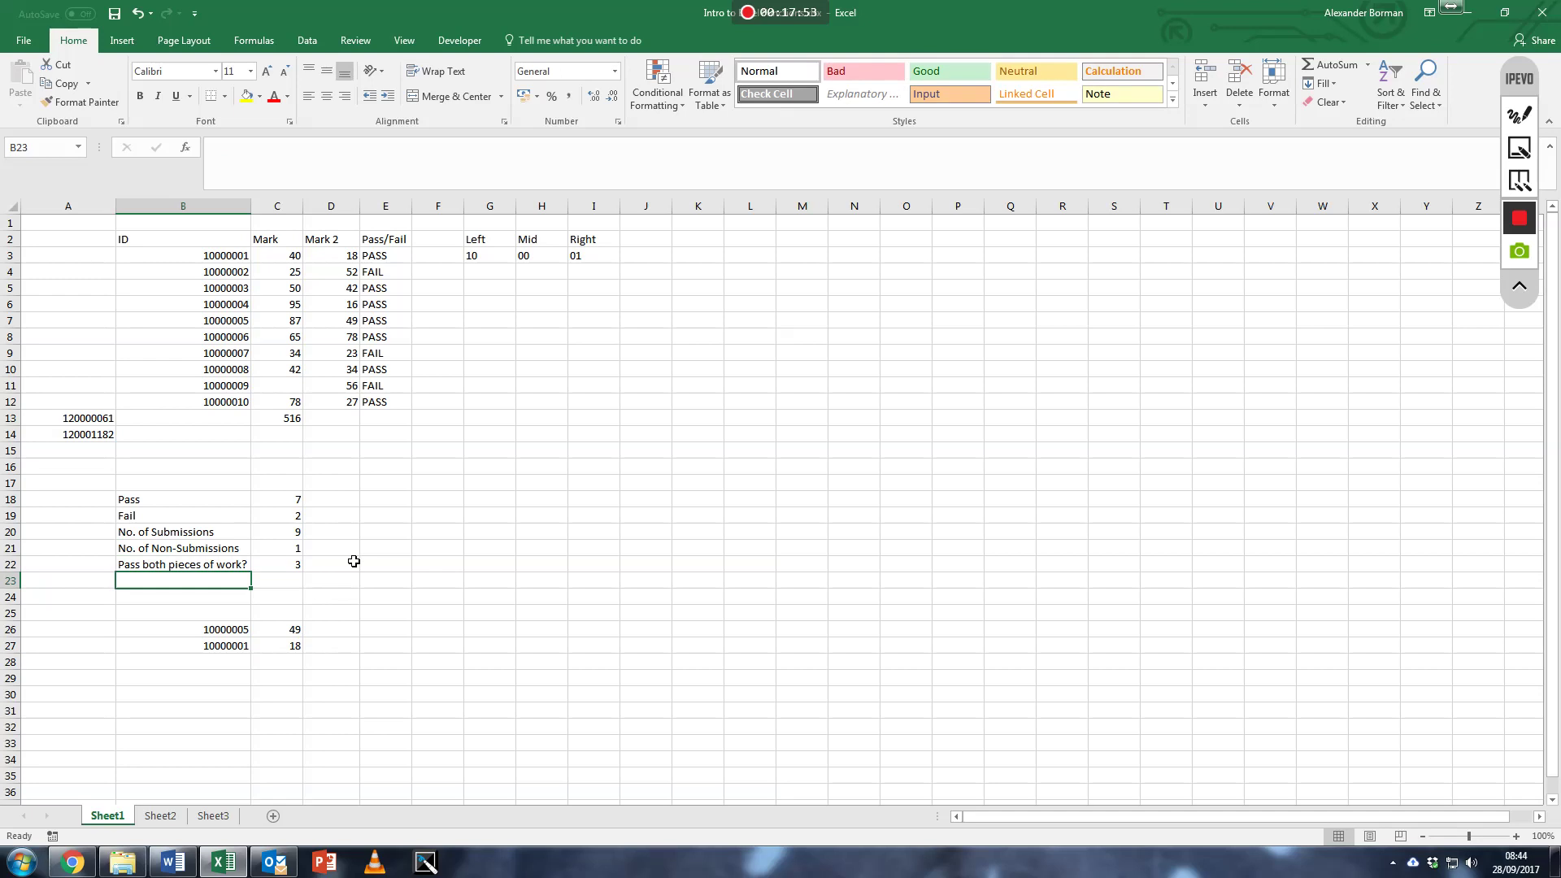
click(300, 568)
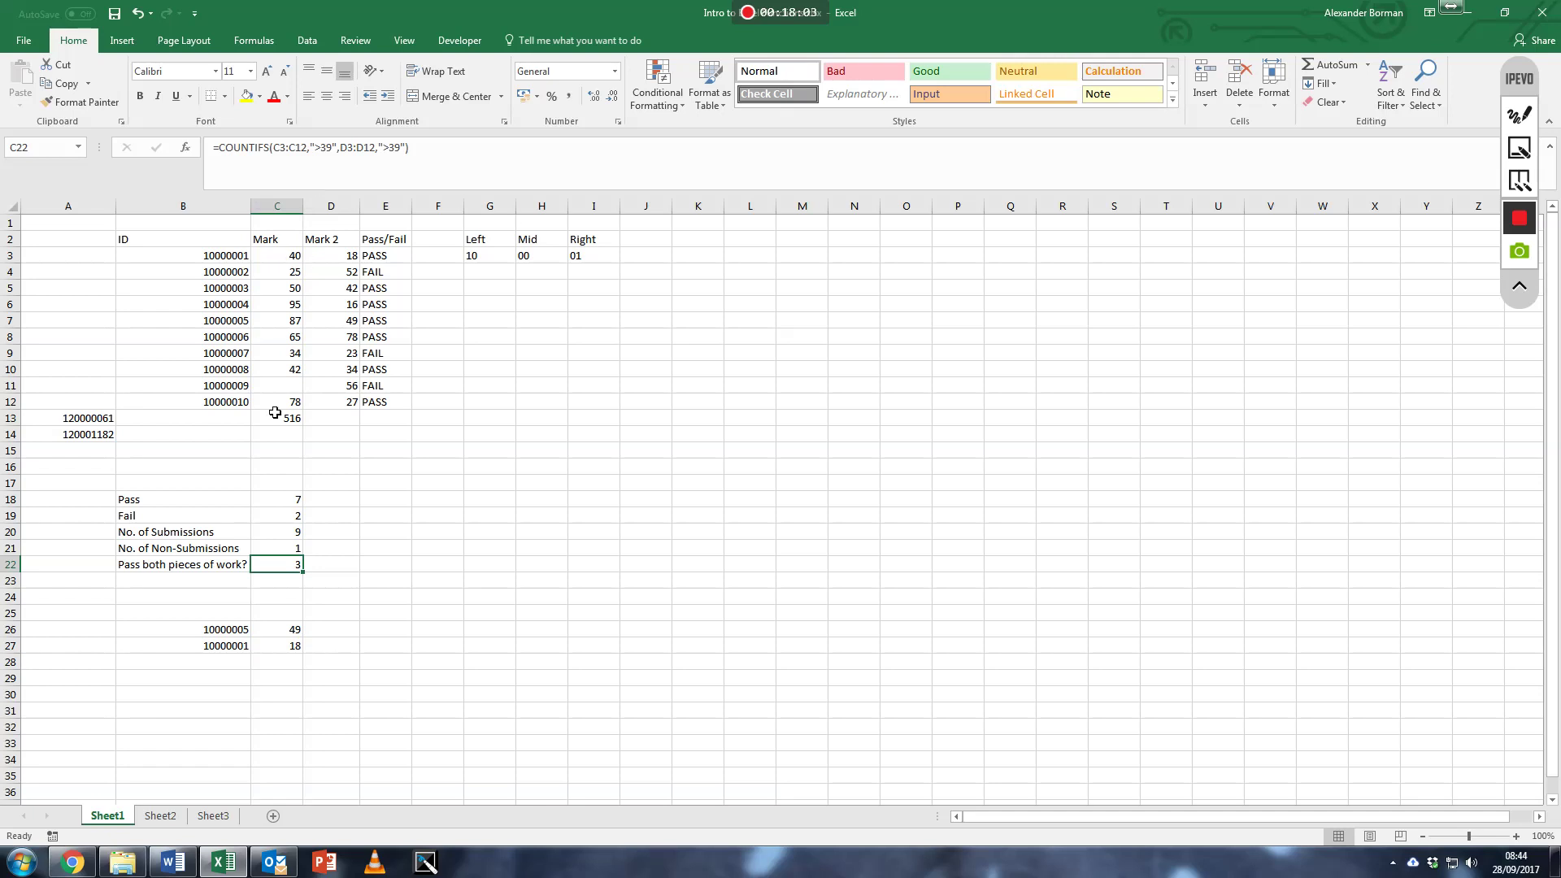
click(347, 147)
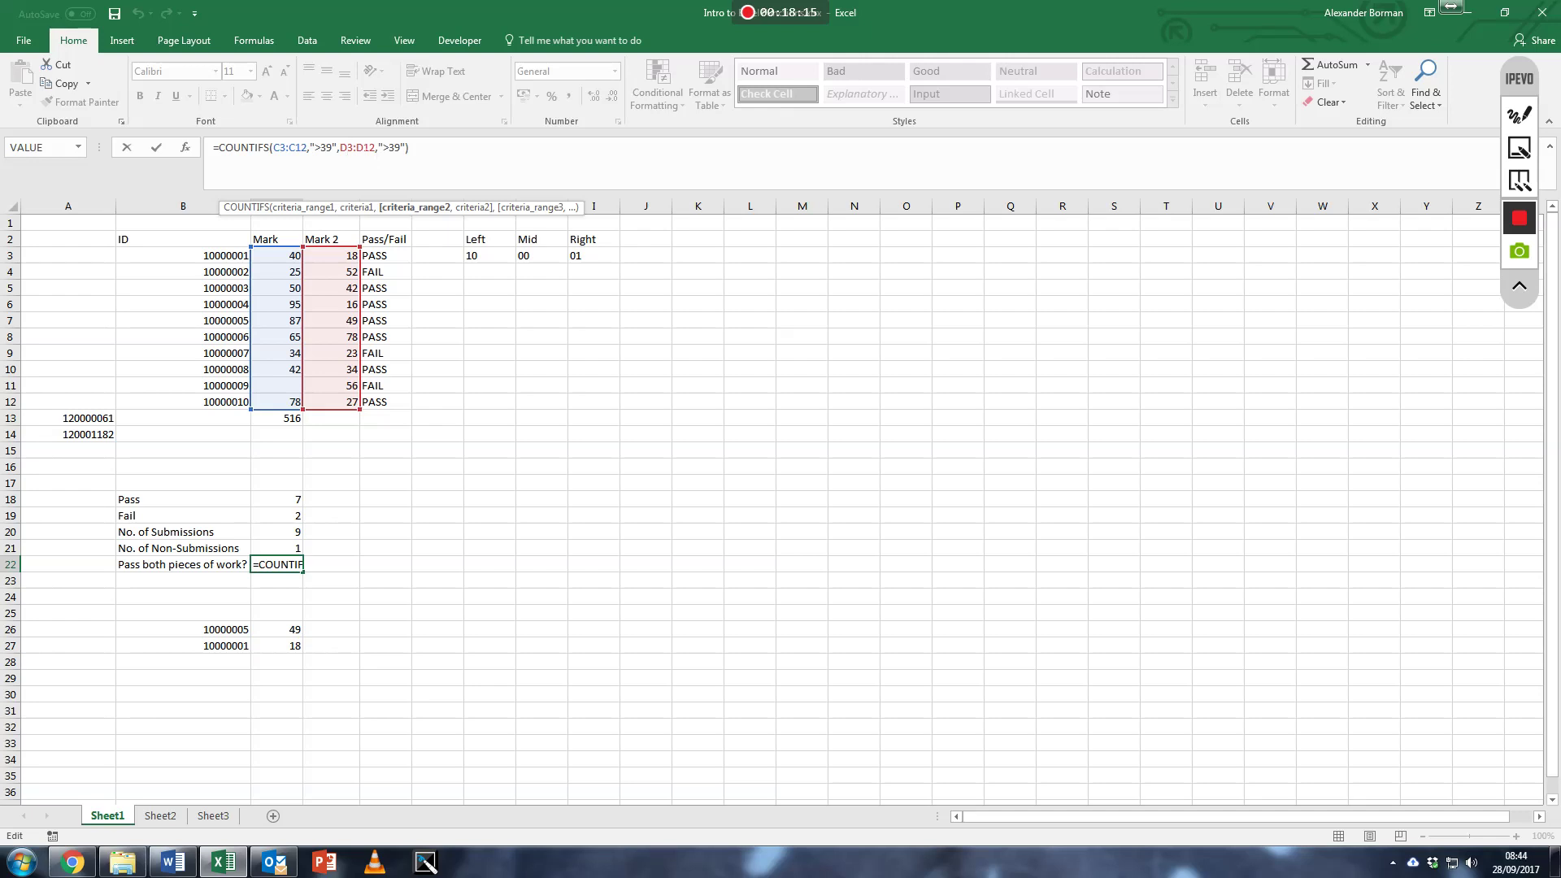
key(Return)
Step: Add the labels Min in B23 and Max in B24
key(Left)
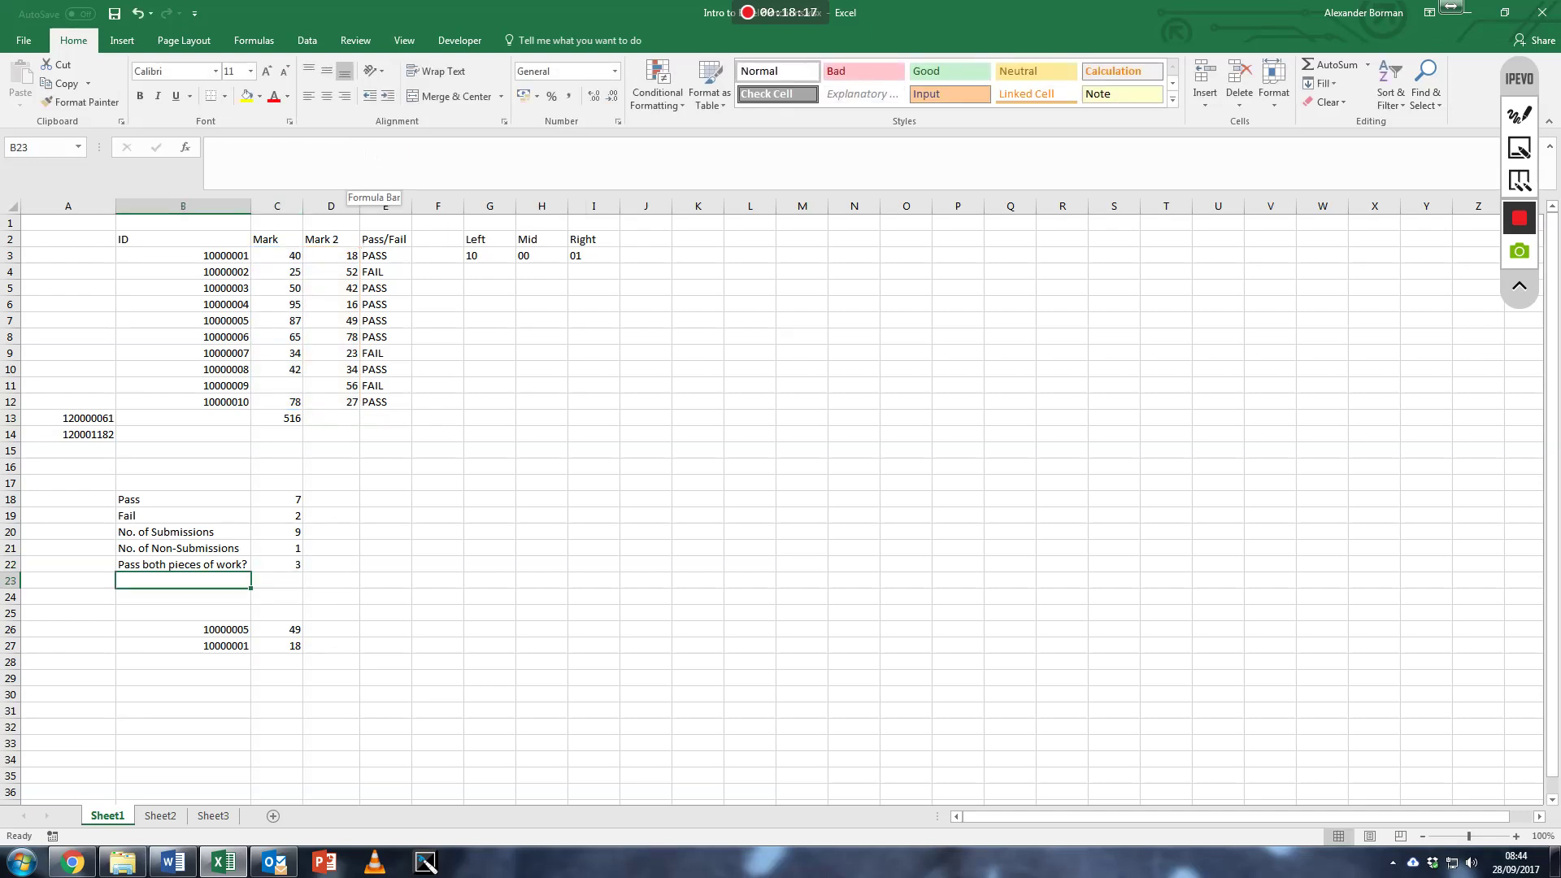
text(Min)
key(Return)
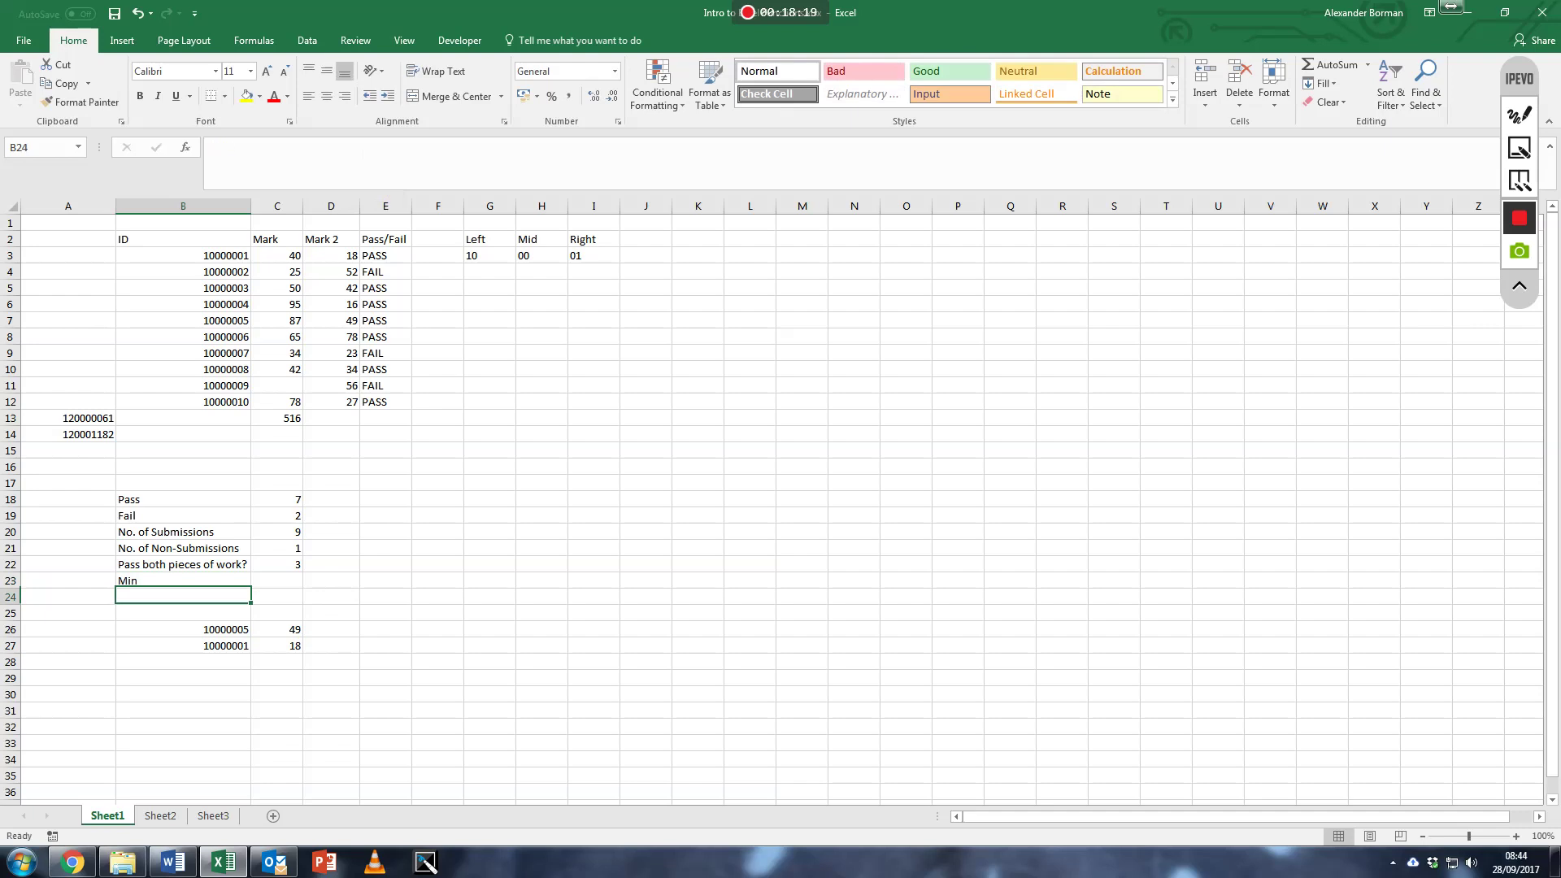
text(Max)
Step: Enter =MIN(C3:C12) in C23 to find the lowest first mark
key(Right)
key(Up)
text(=min)
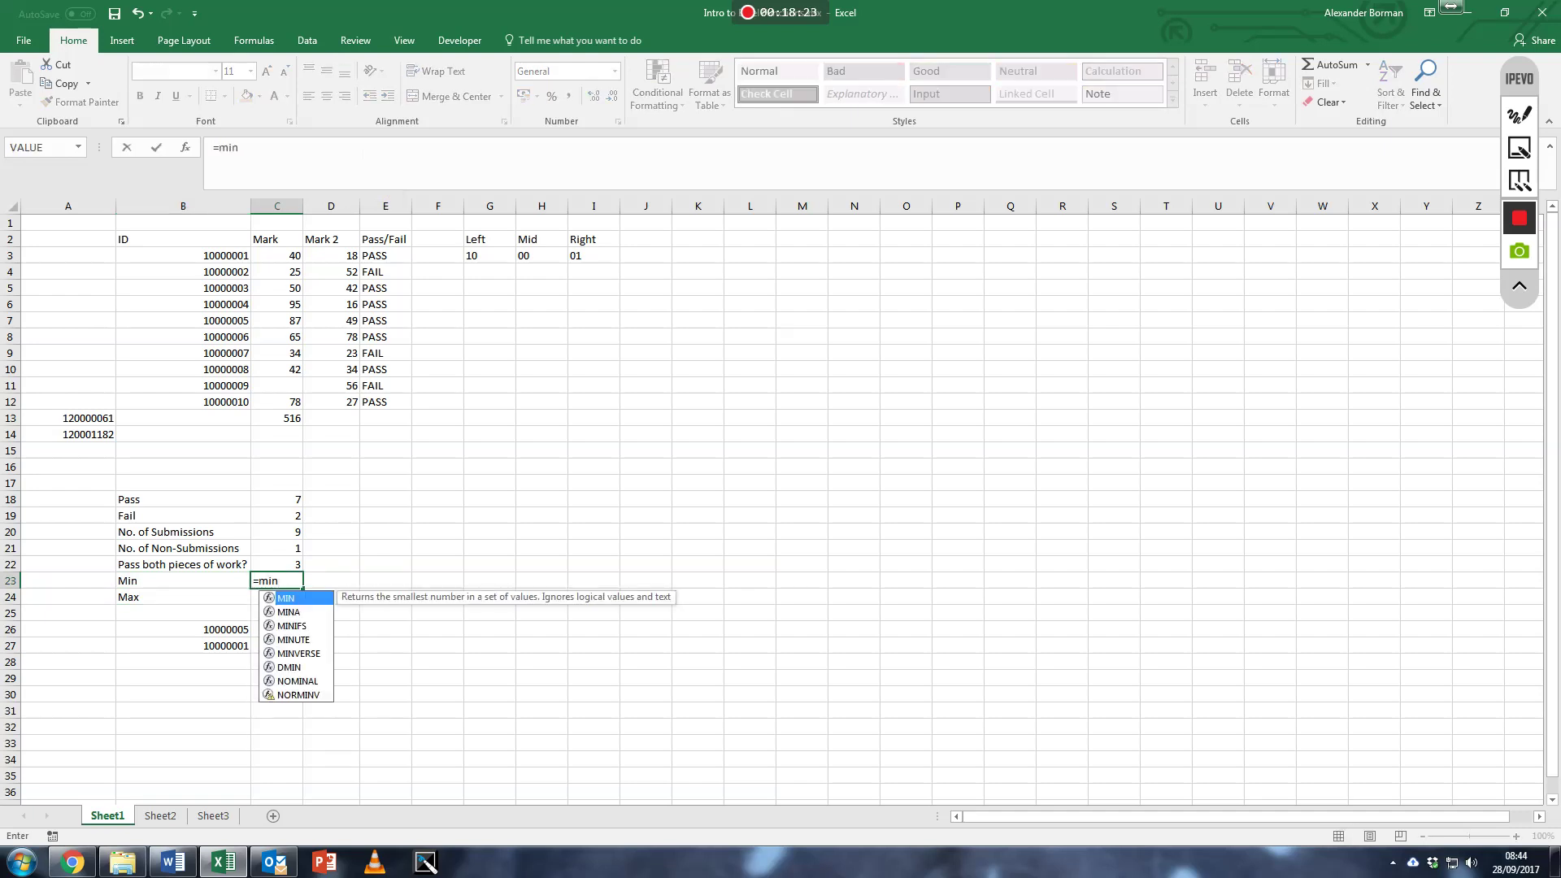
text(()
click(294, 260)
drag(296, 279, 298, 406)
key(Return)
click(277, 580)
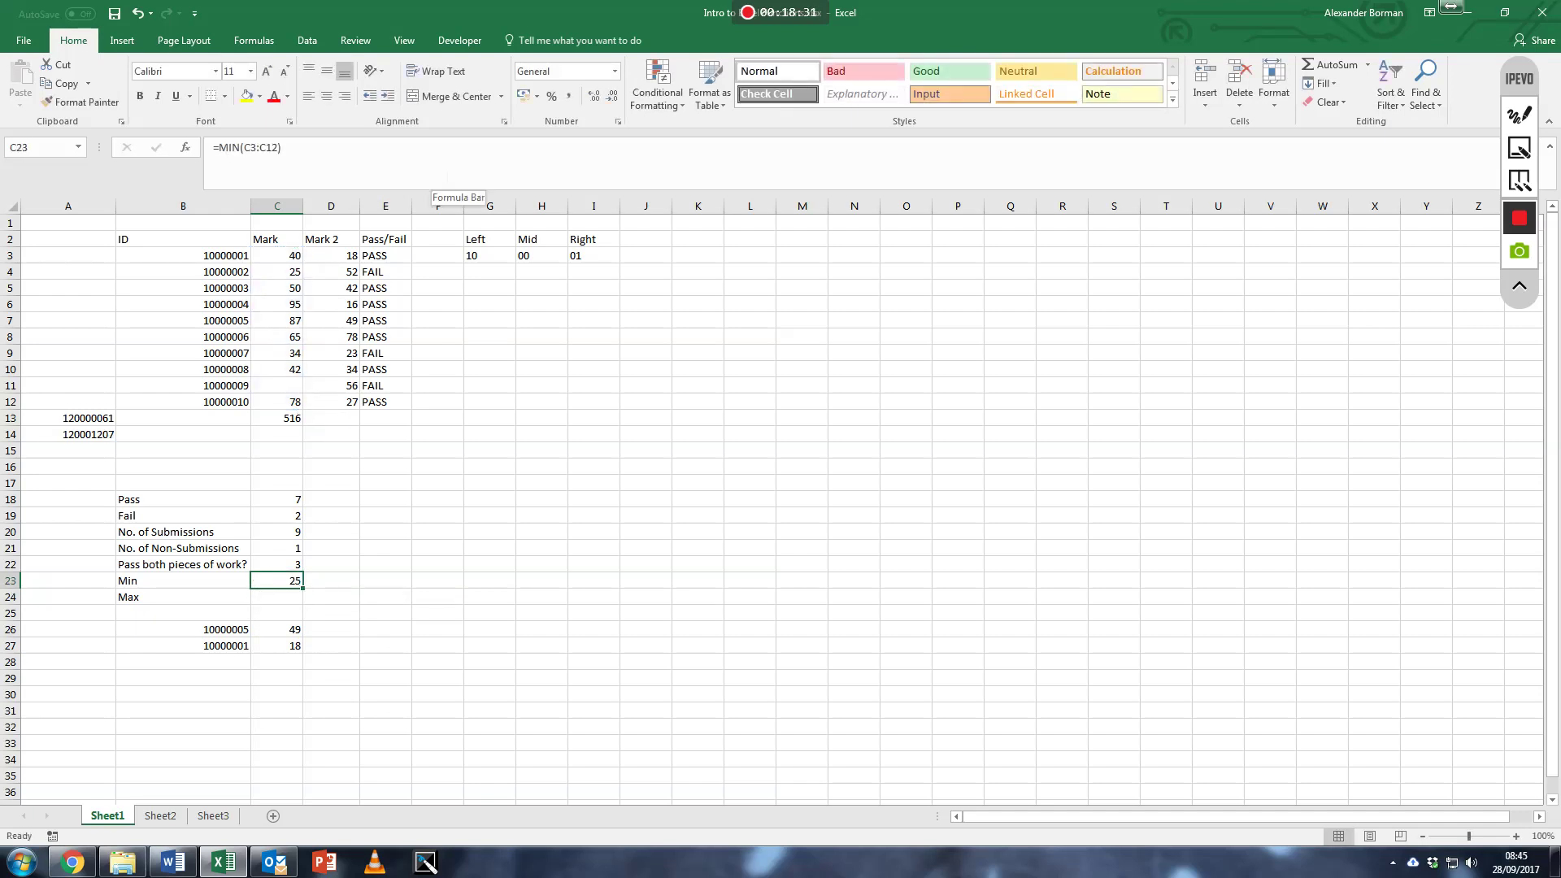
Step: Enter =MAX(C3:C12) in C24 to find the highest first mark
click(277, 597)
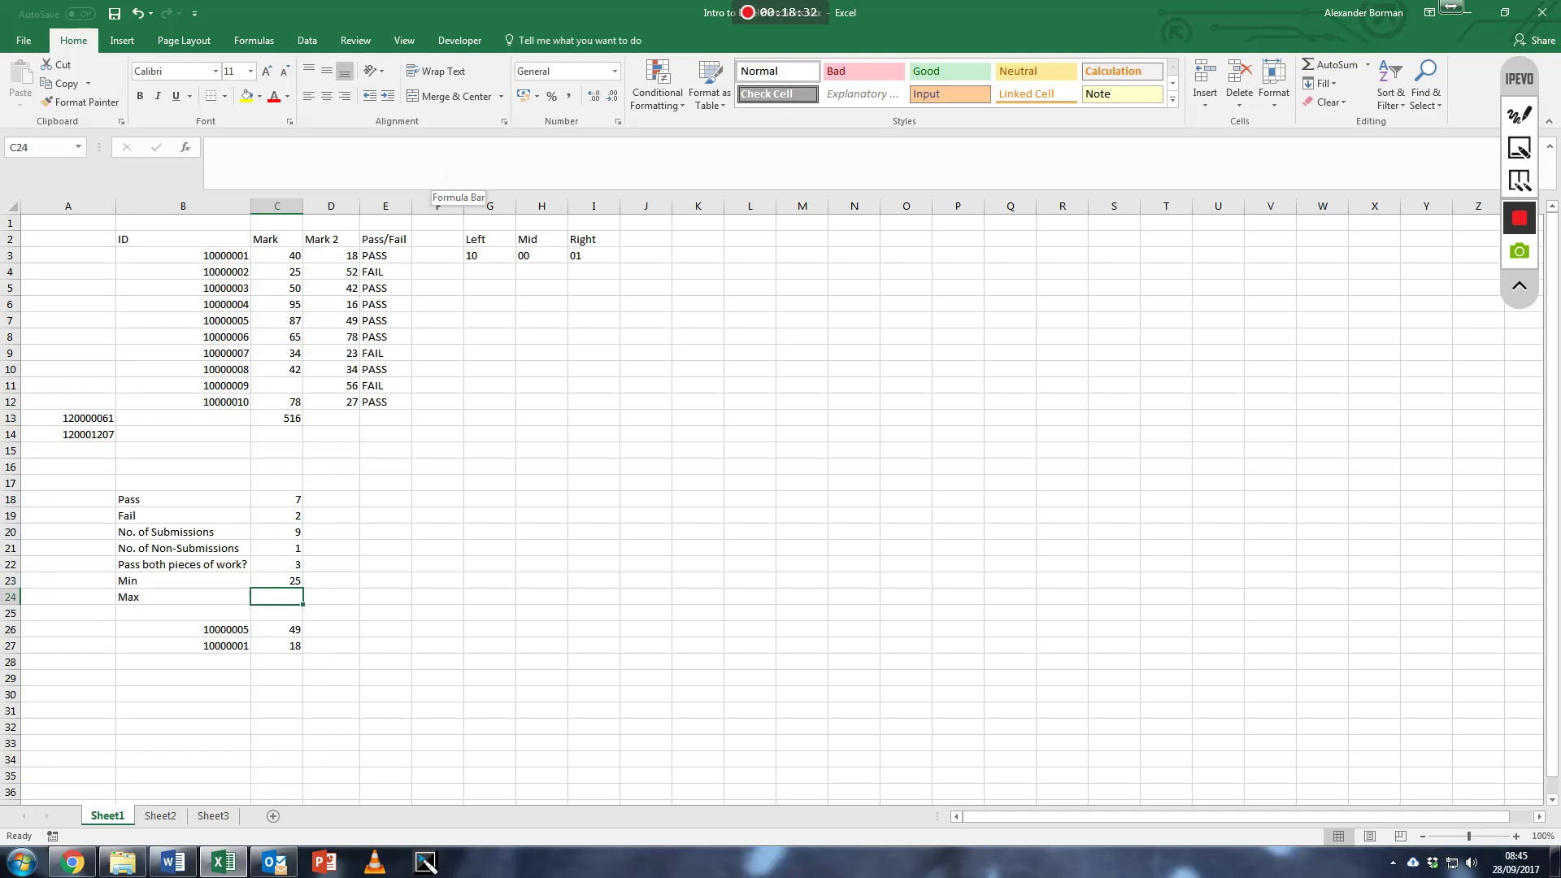
text(=max()
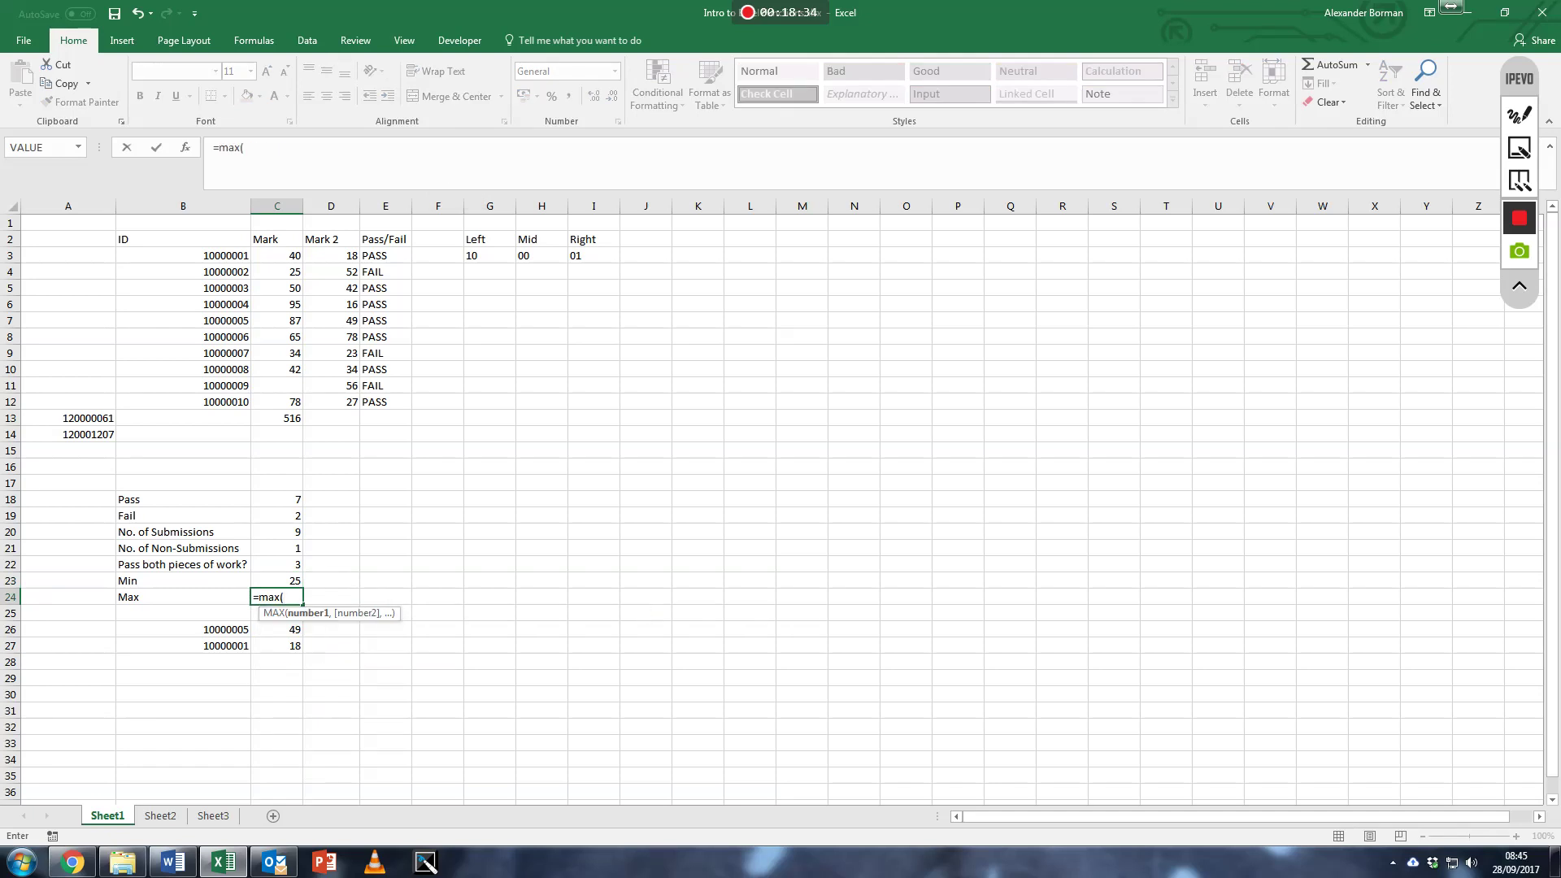
drag(295, 258, 290, 410)
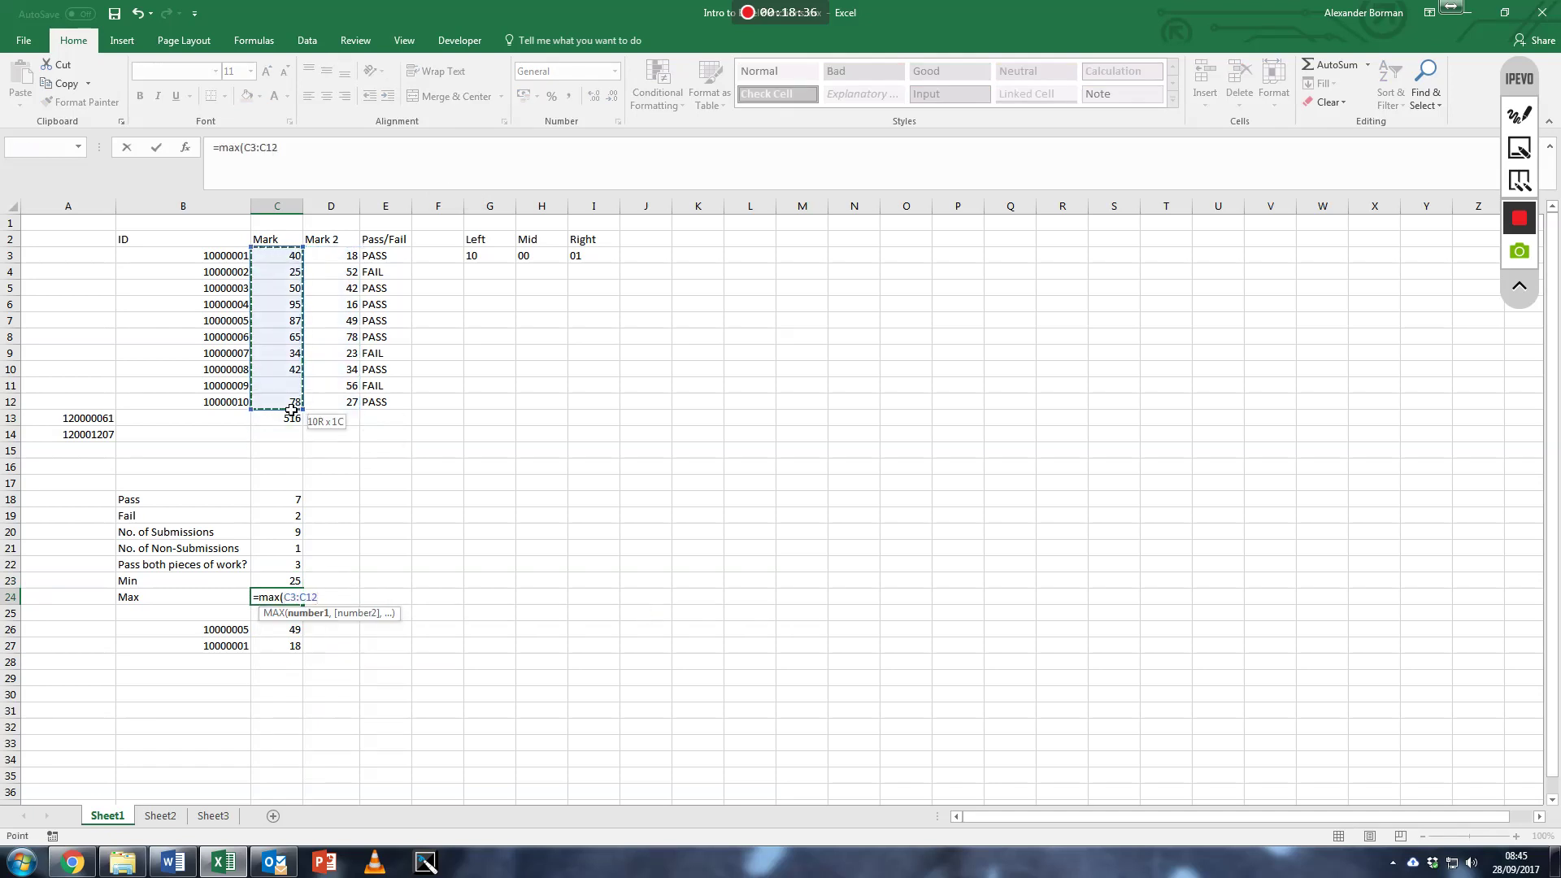
key(Return)
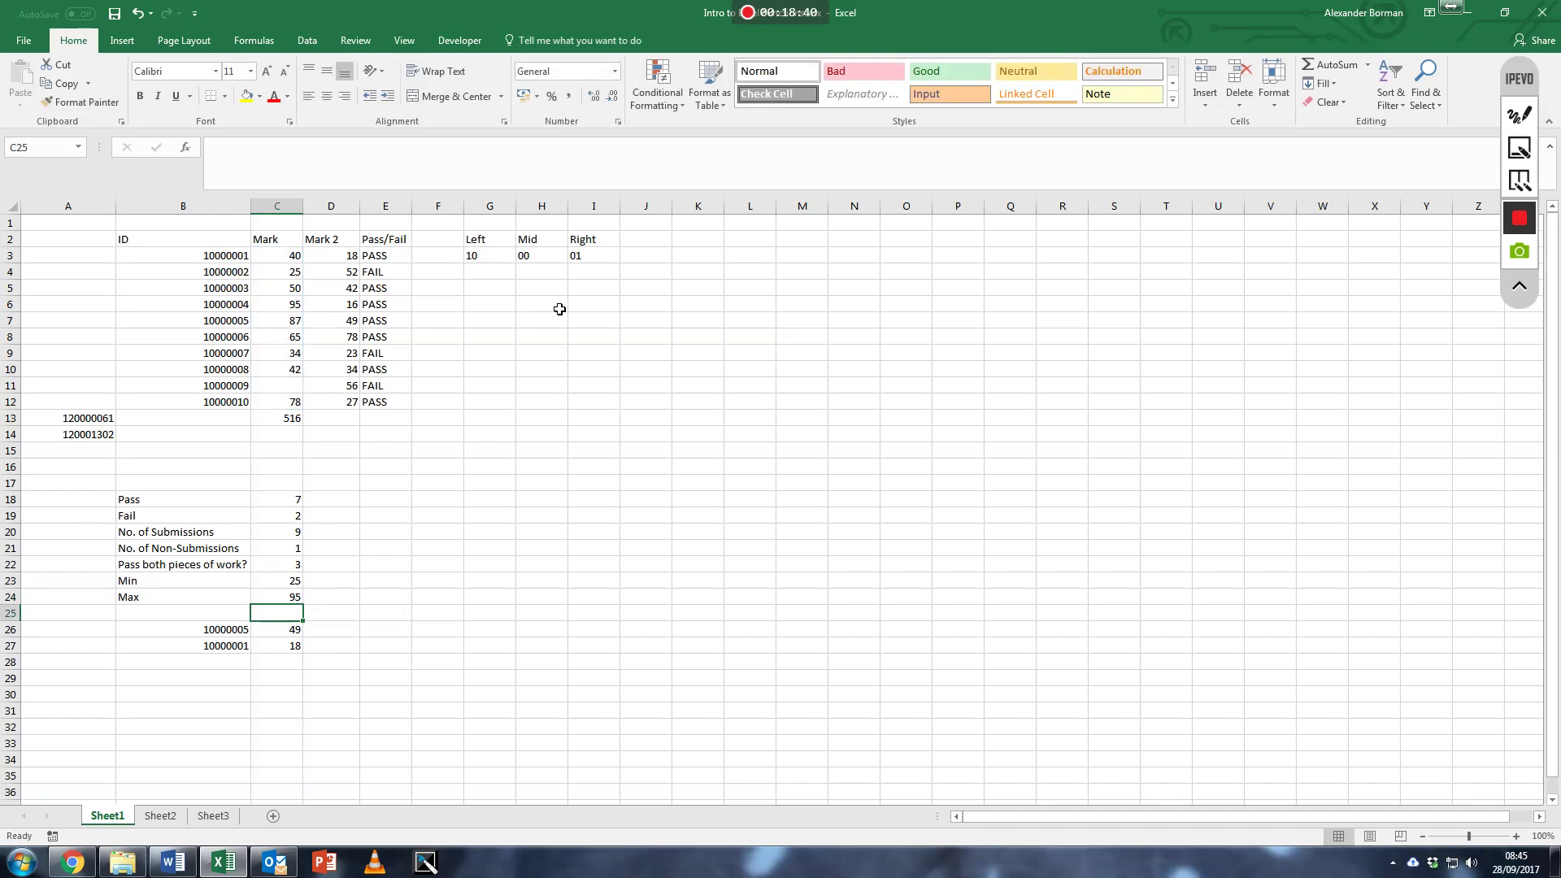
key(Up)
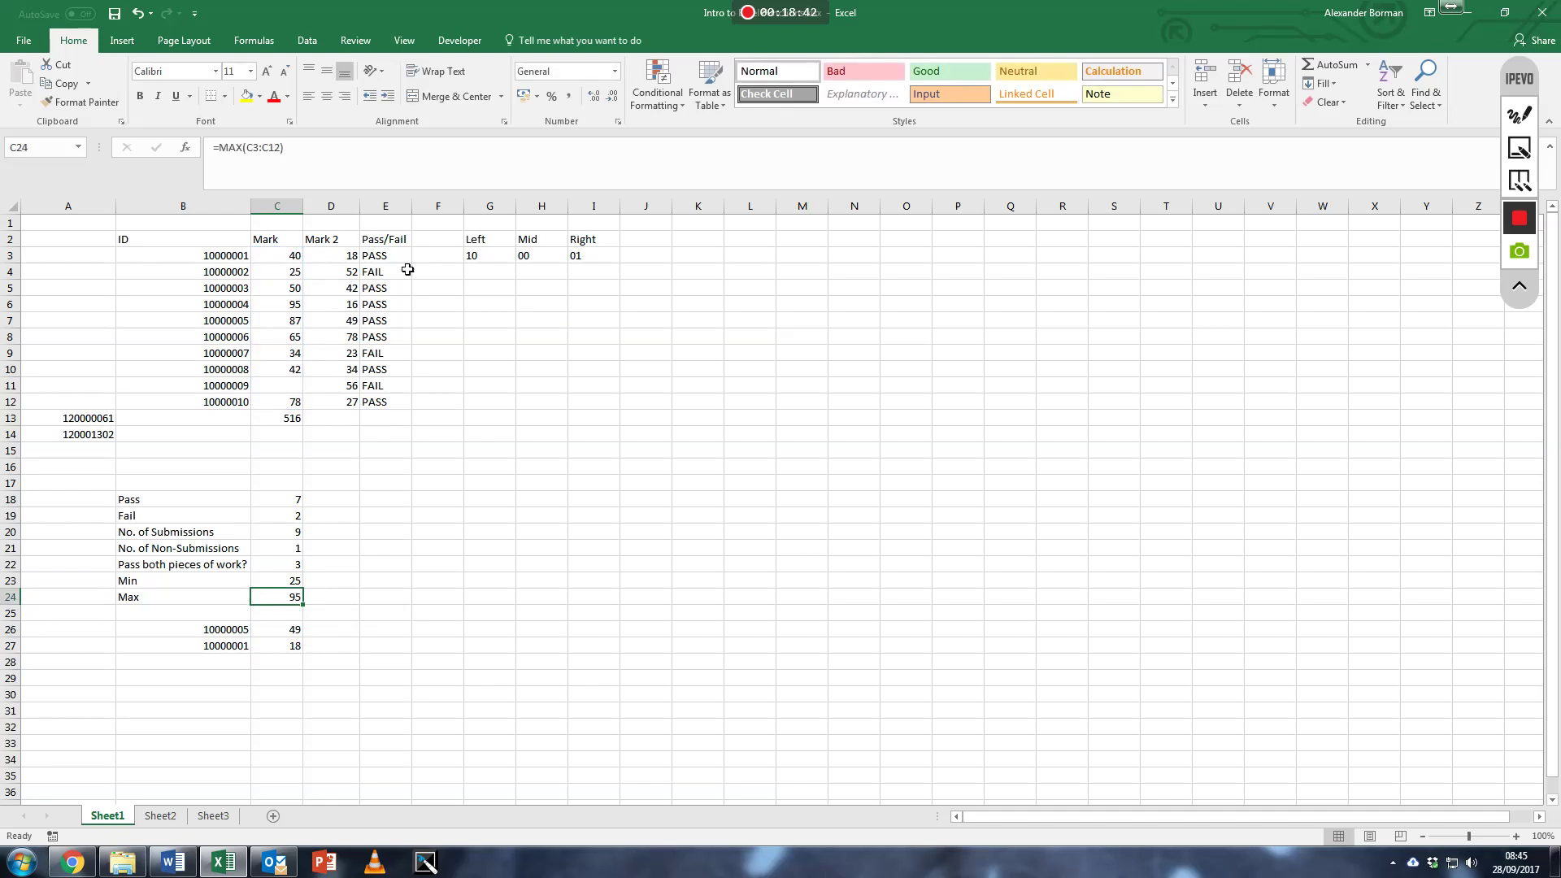